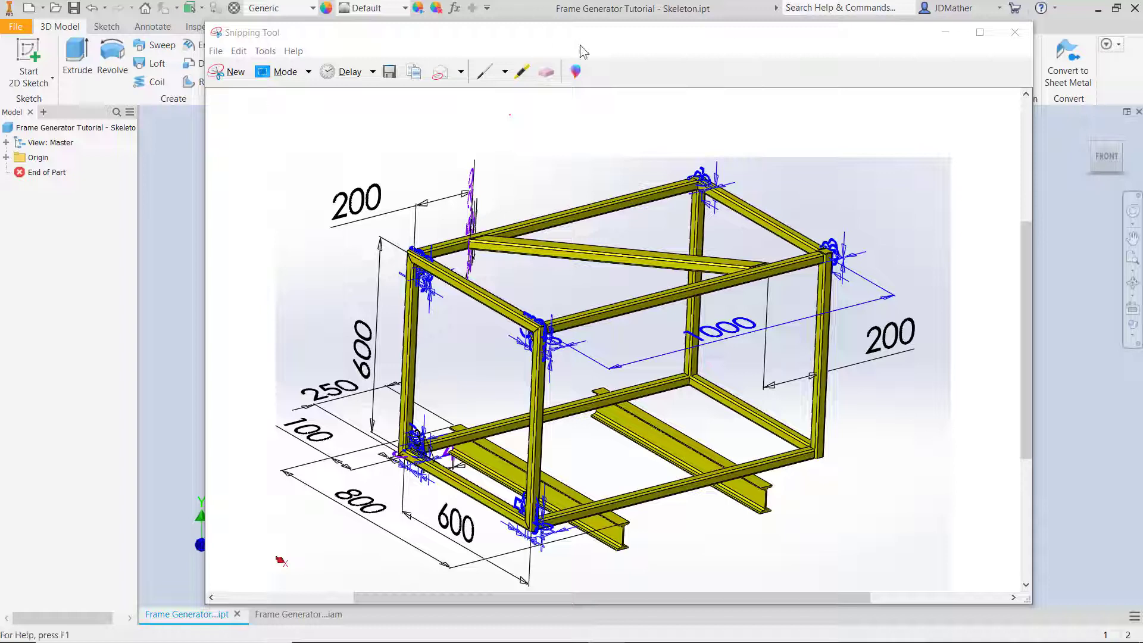
Start a new 2D sketch on the XY origin plane of the skeleton part
left_click(28, 160)
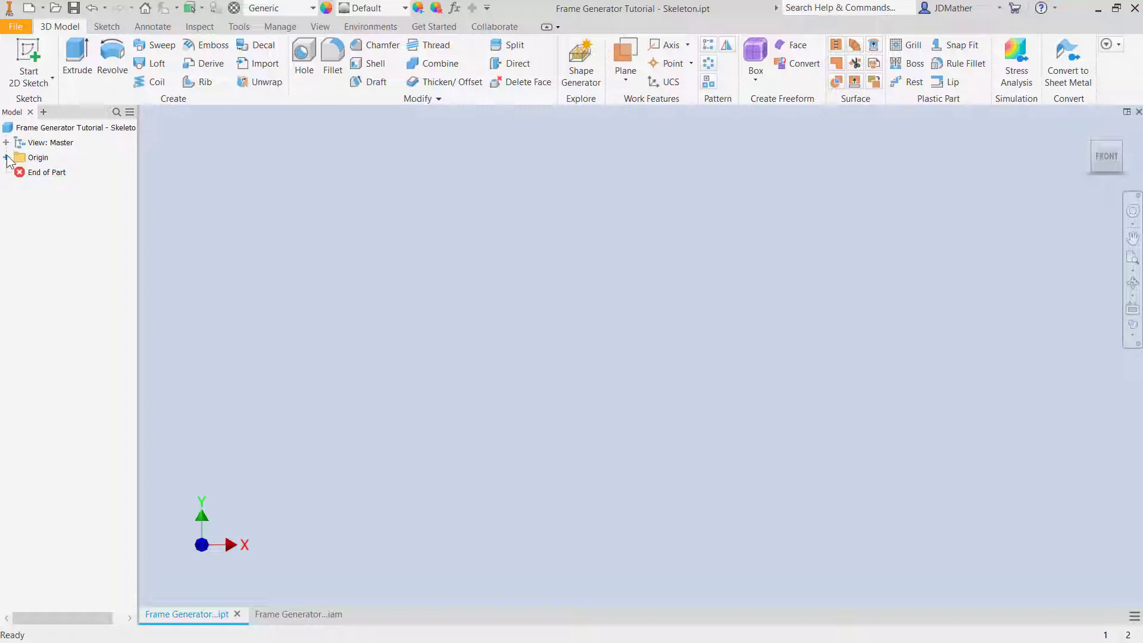
left_click(6, 157)
right_click(54, 202)
left_click(78, 242)
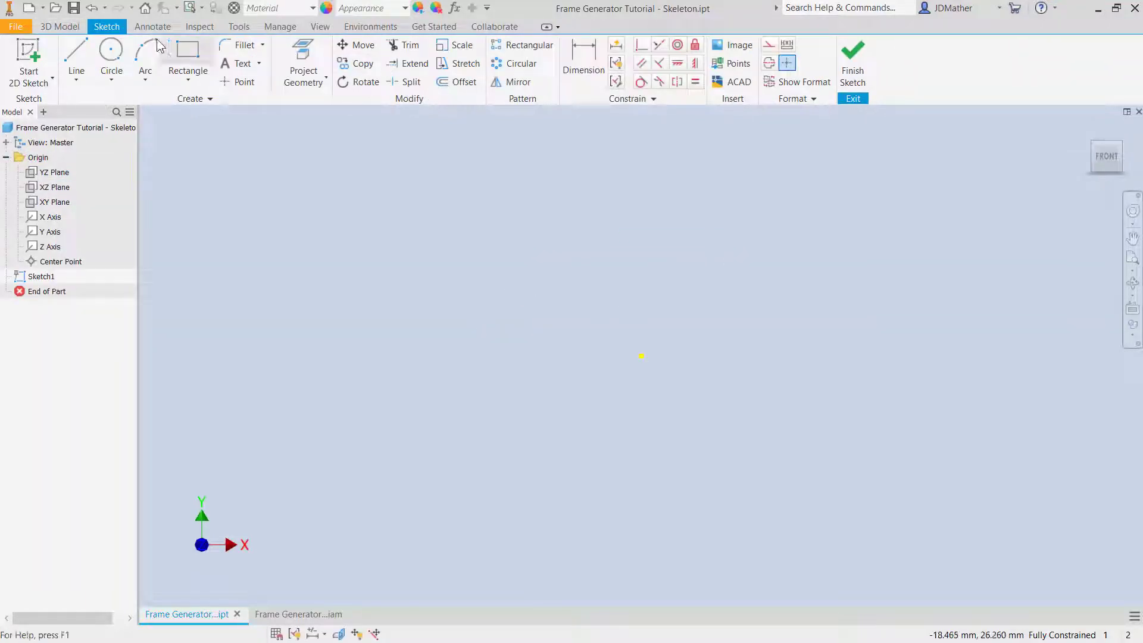
Draw a two-point rectangle about 26 by 21 mm from the sketch origin and turn on the origin center point's visibility
left_click(181, 62)
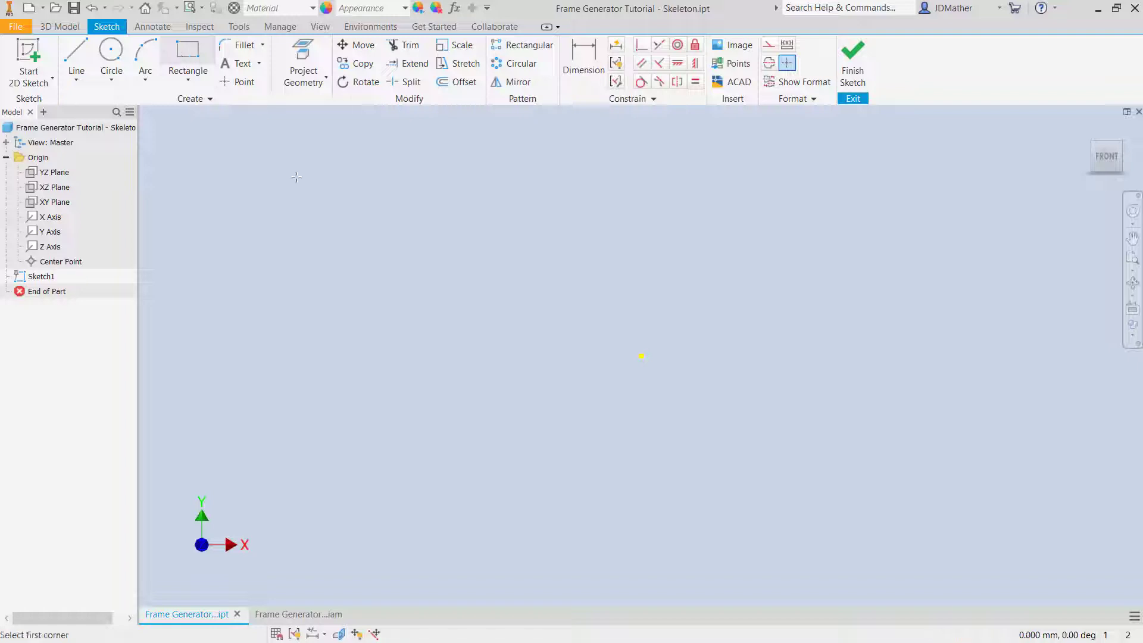
left_click(642, 356)
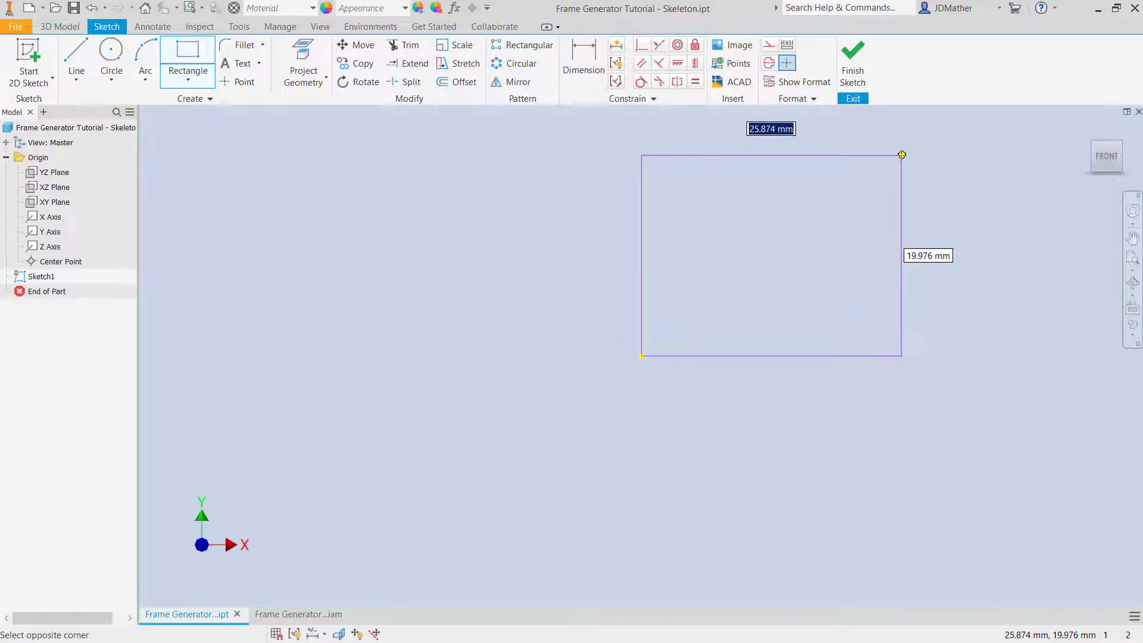
left_click(904, 145)
key("Escape")
scroll(893, 291, "up", 6)
scroll(913, 263, "down", 5)
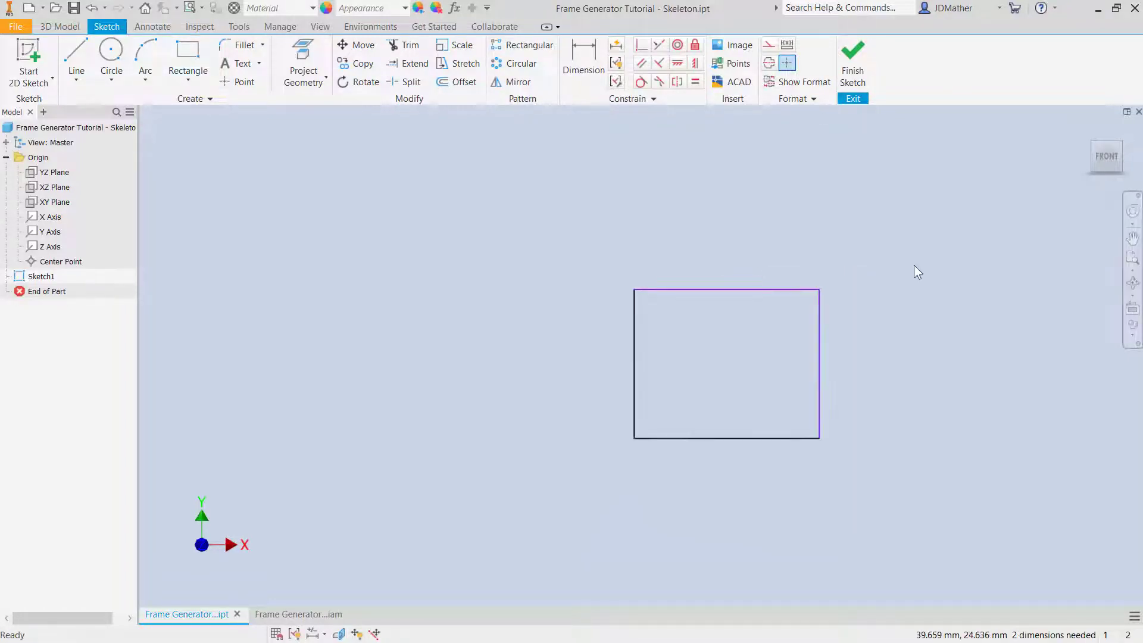
right_click(79, 266)
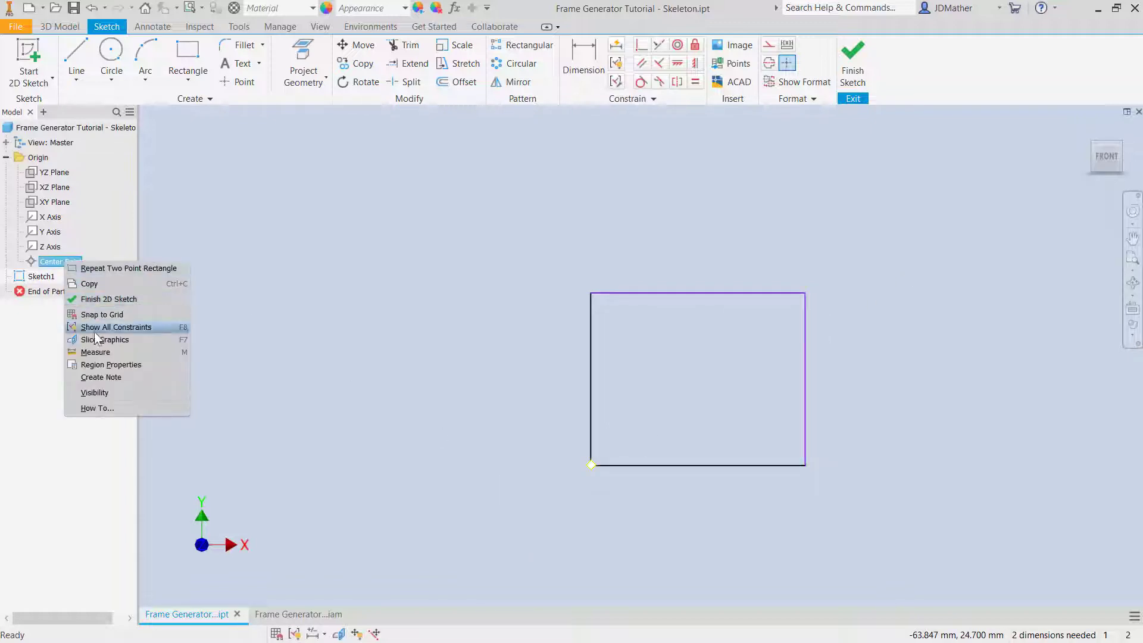
left_click(96, 389)
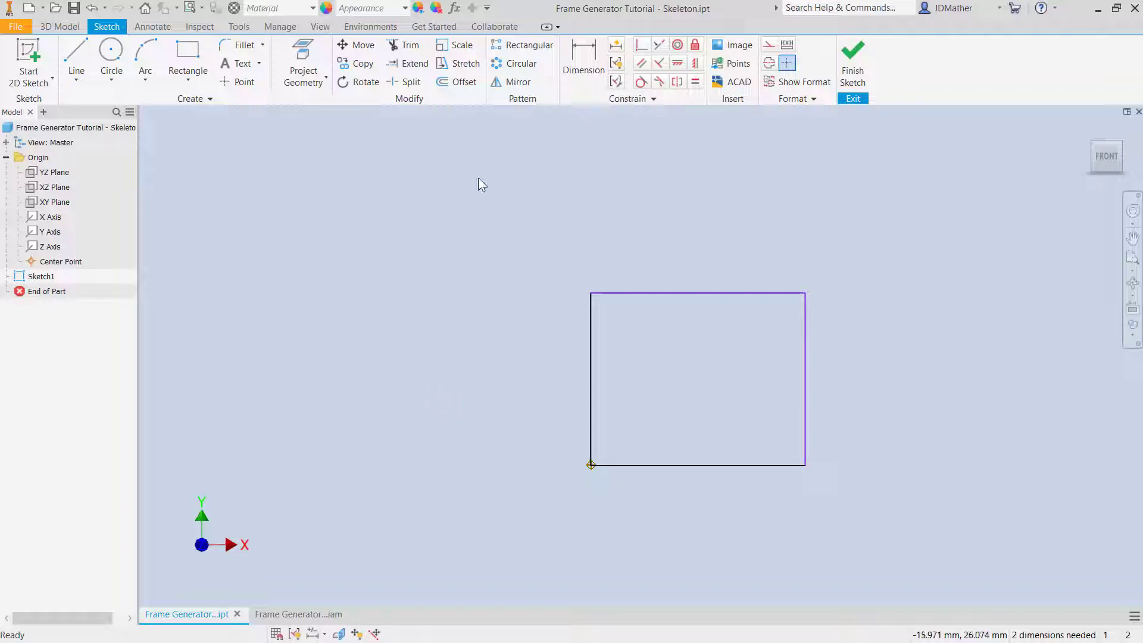
Dimension the rectangle's height and width to 600 mm each
left_click(584, 60)
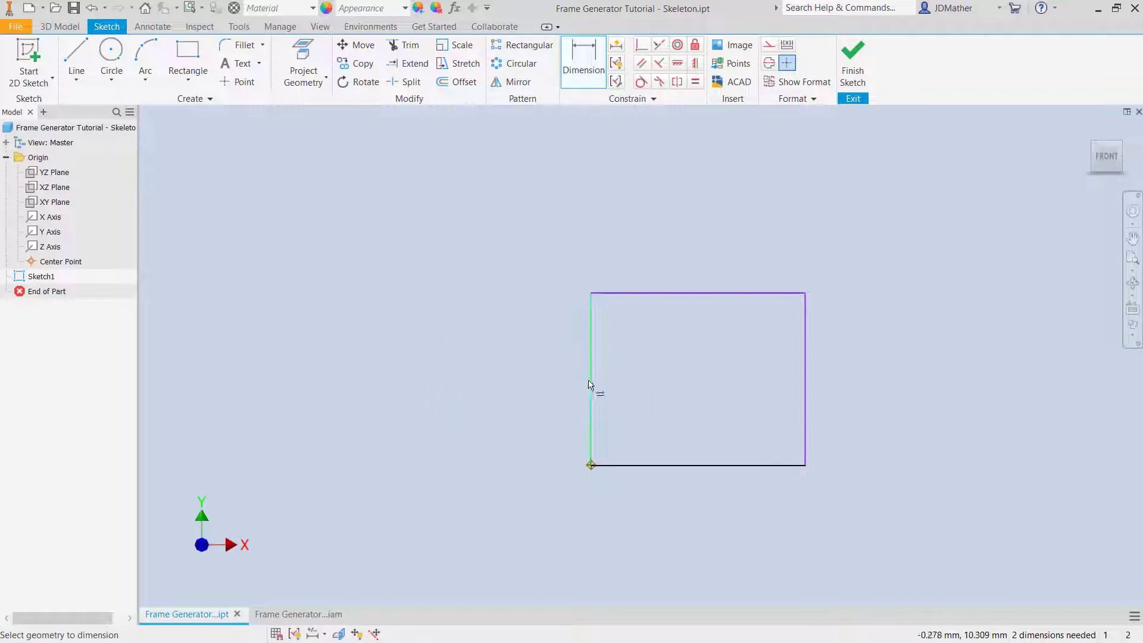
left_click(590, 387)
left_click(538, 384)
type("600")
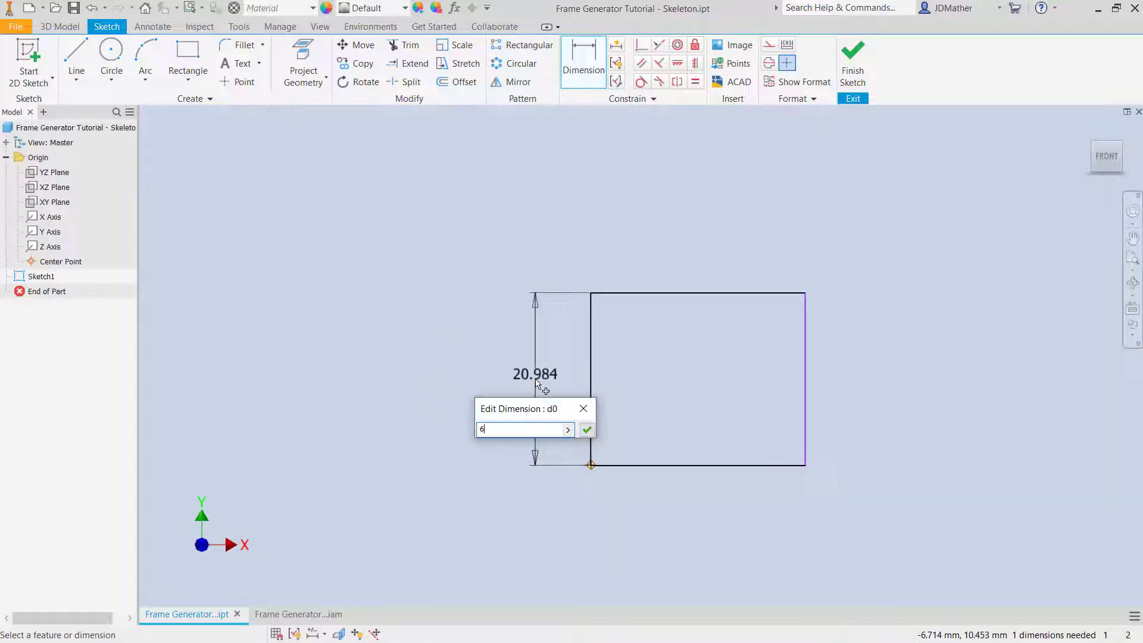
key("Return")
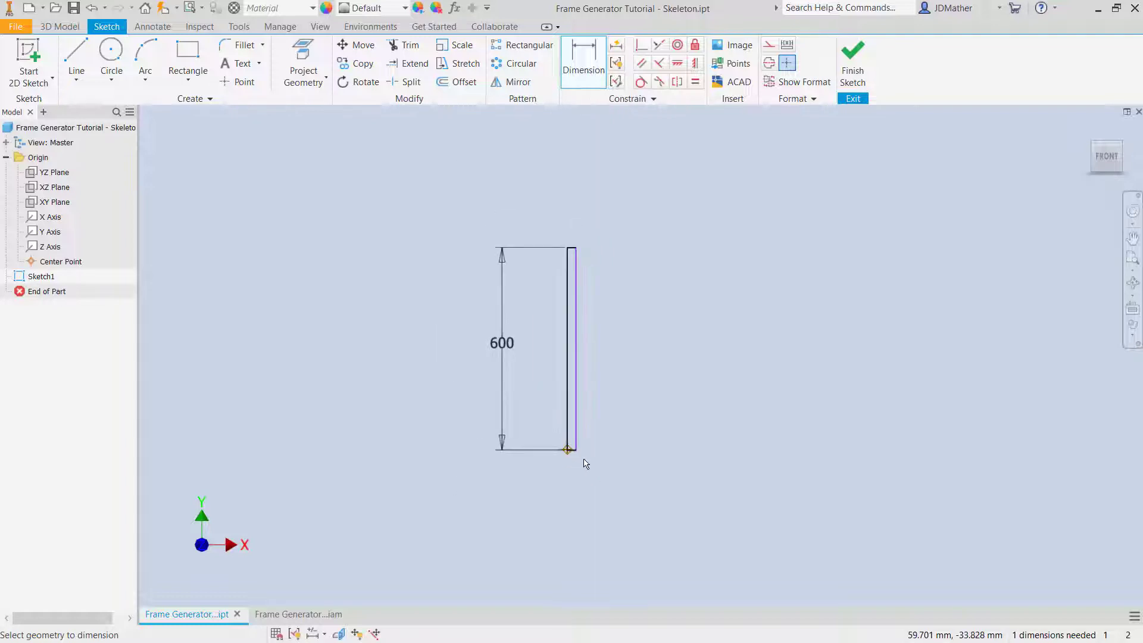
scroll(568, 423, "up", 5)
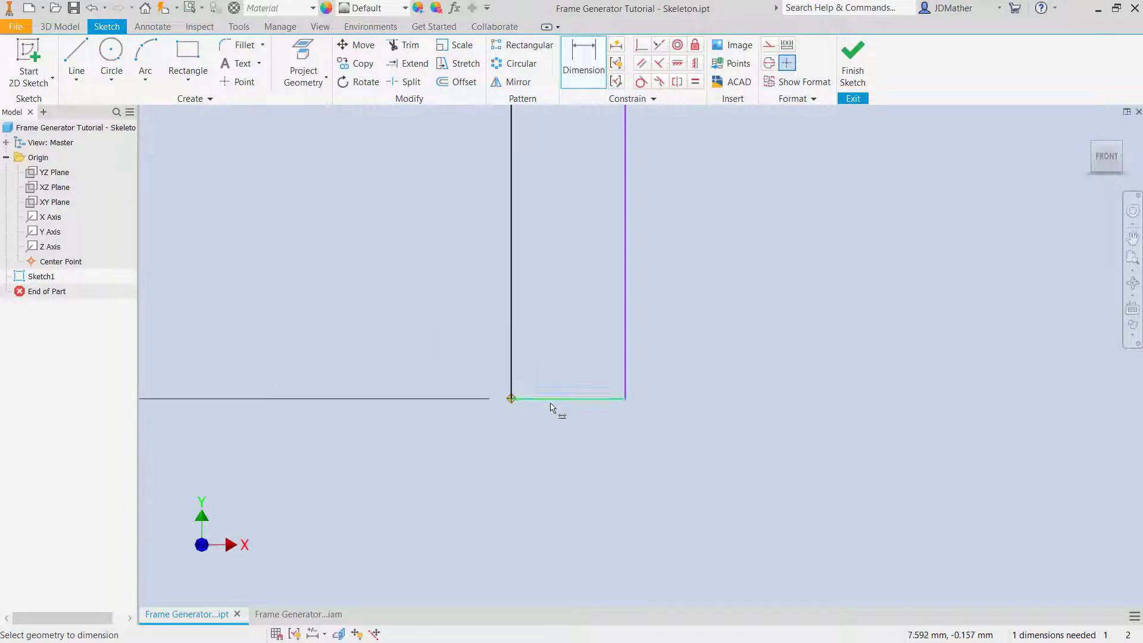
left_click(553, 407)
left_click(586, 474)
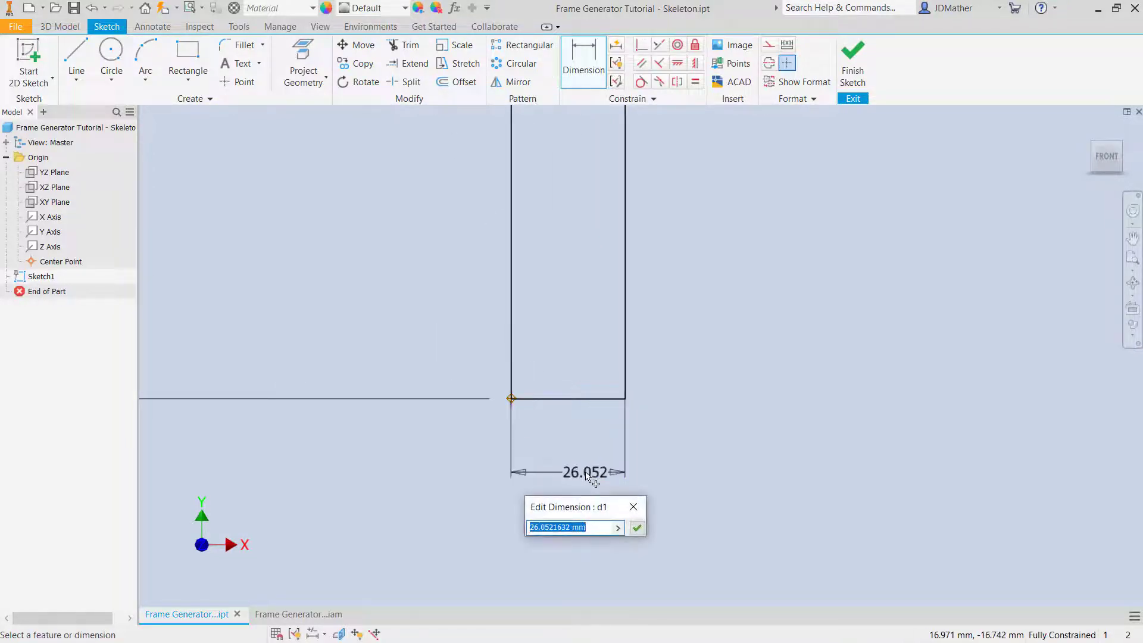
key("Return")
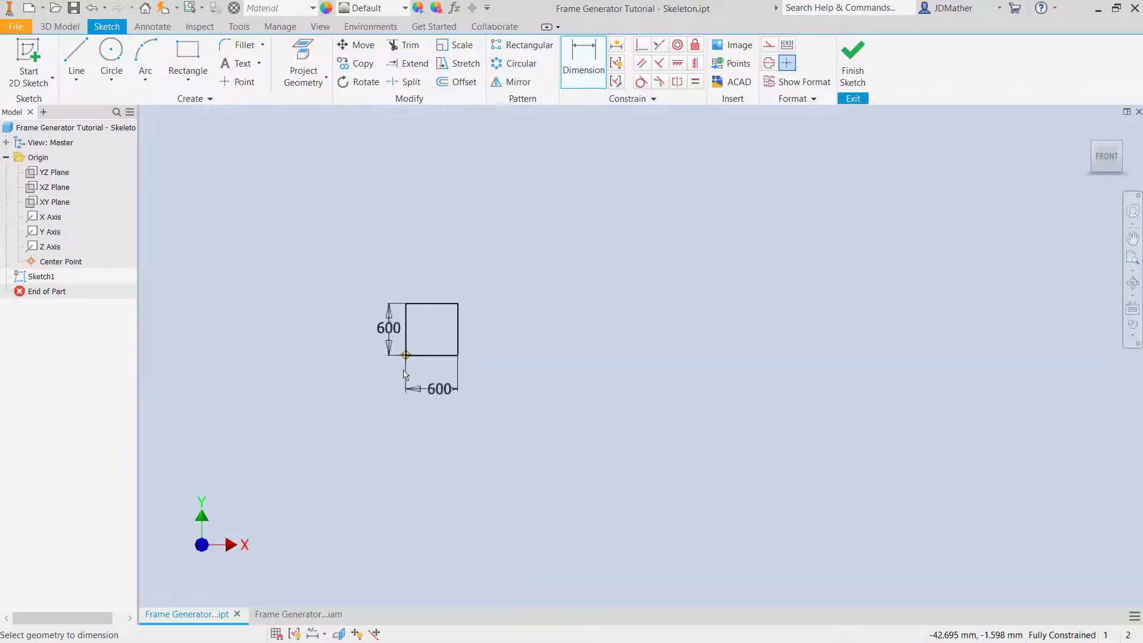
Move the two 600 mm dimensions closer to the square and finish the sketch
scroll(369, 338, "up", 3)
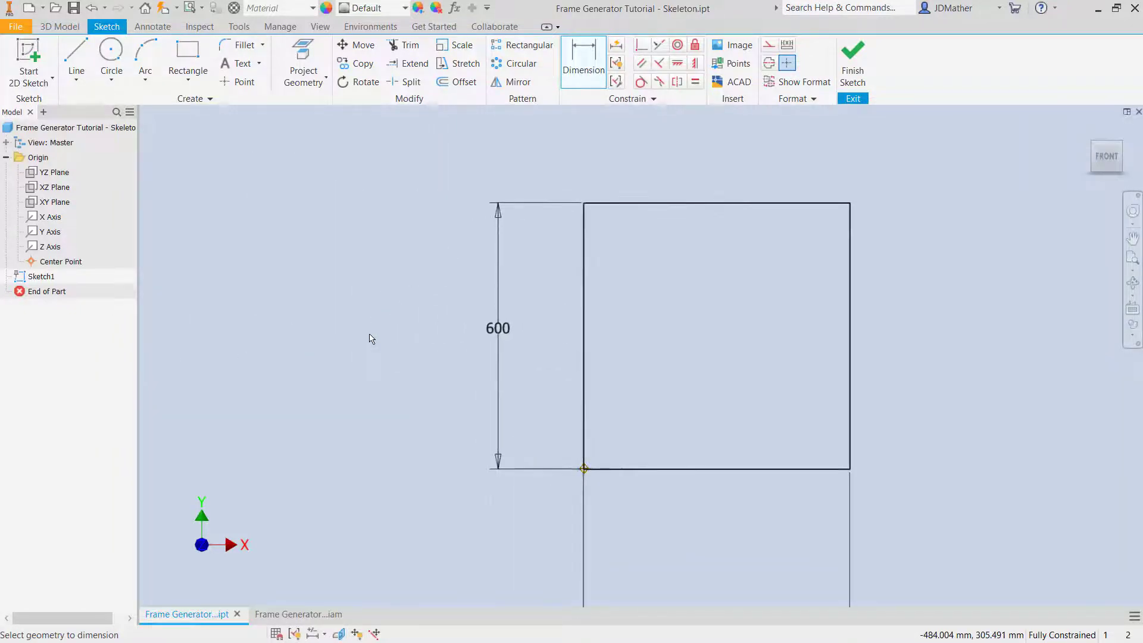
scroll(370, 339, "down", 3)
key("Escape")
left_click_drag(566, 491, 542, 422)
left_click_drag(434, 331, 446, 330)
scroll(446, 330, "up", 3)
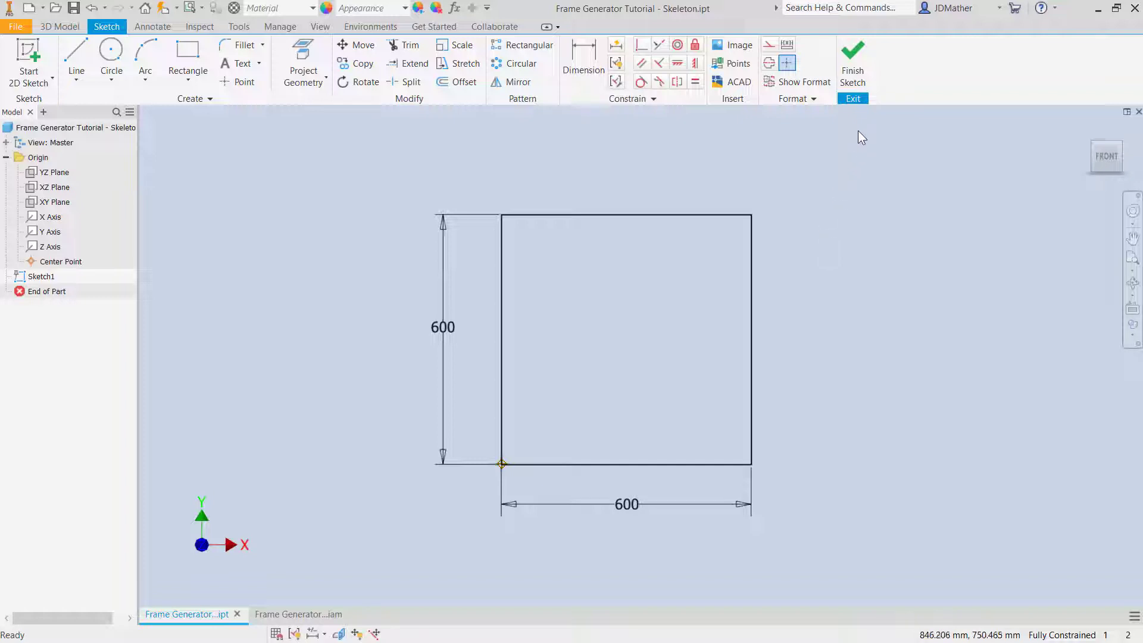
left_click(852, 70)
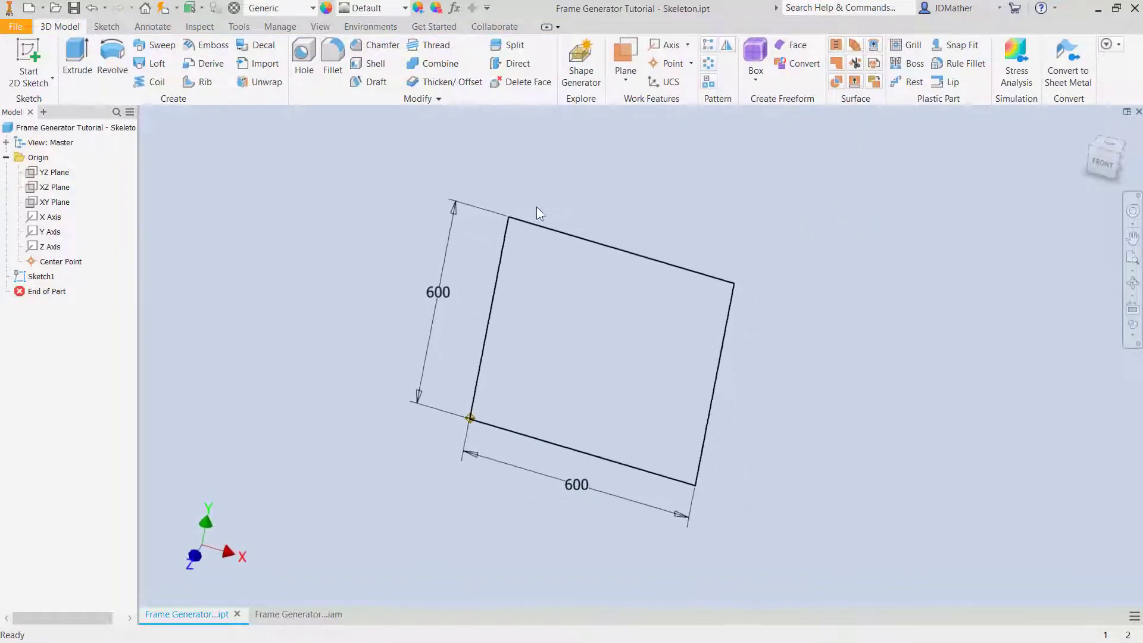
Extrude the square's four curves as a surface 1000 mm in the flipped direction
left_click(78, 59)
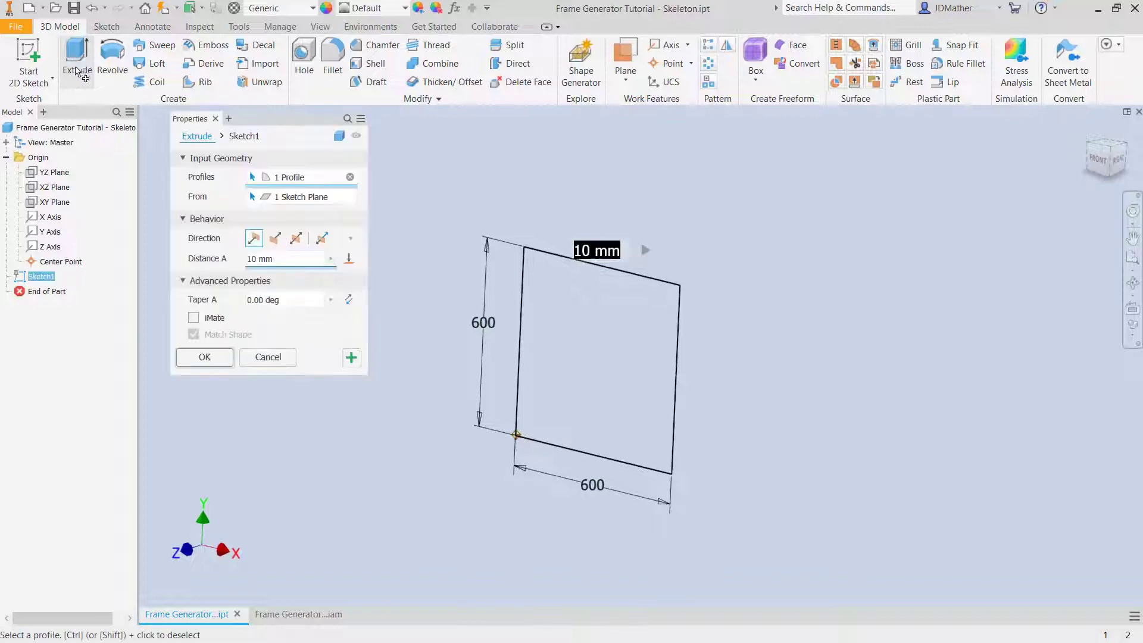
left_click(341, 138)
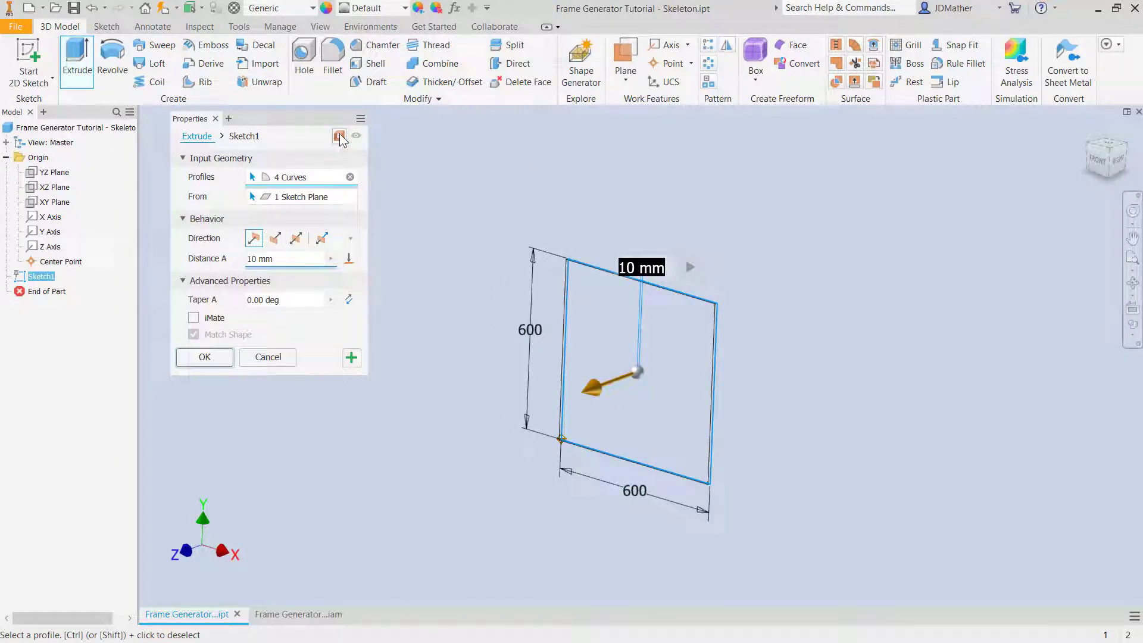
left_click_drag(291, 116, 295, 152)
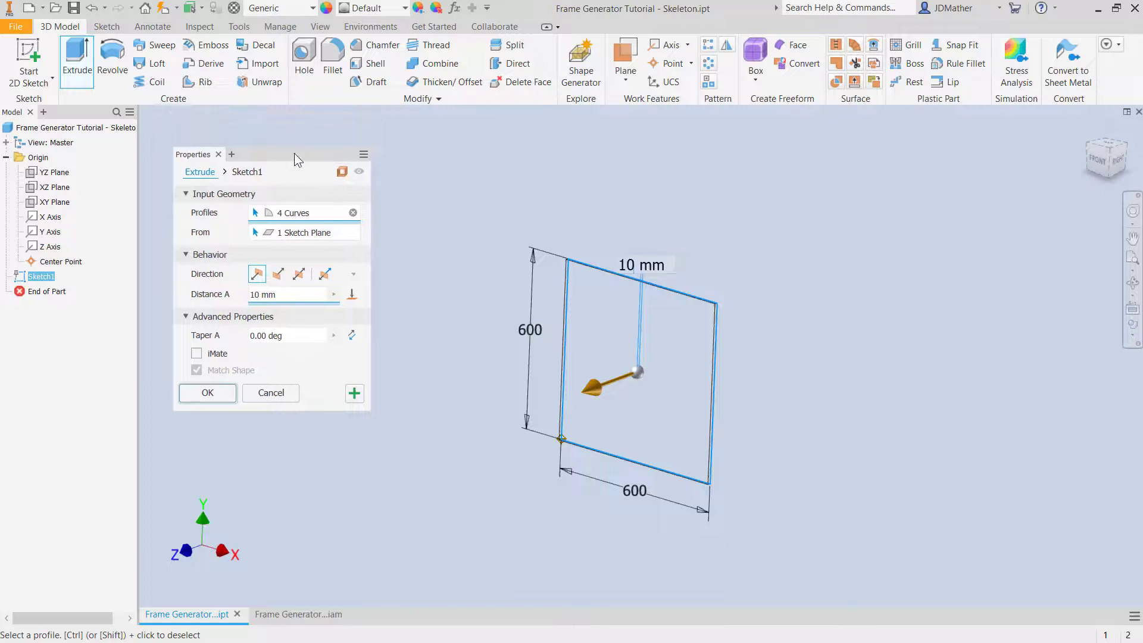
left_click_drag(278, 295, 121, 276)
type("1000")
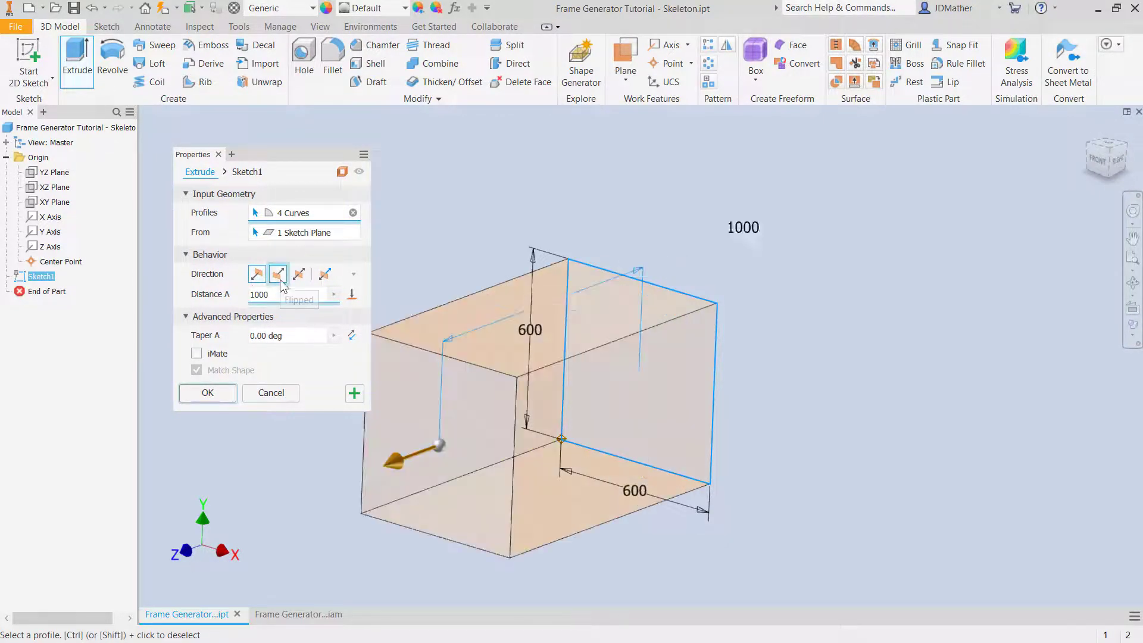
left_click(278, 274)
key("Return")
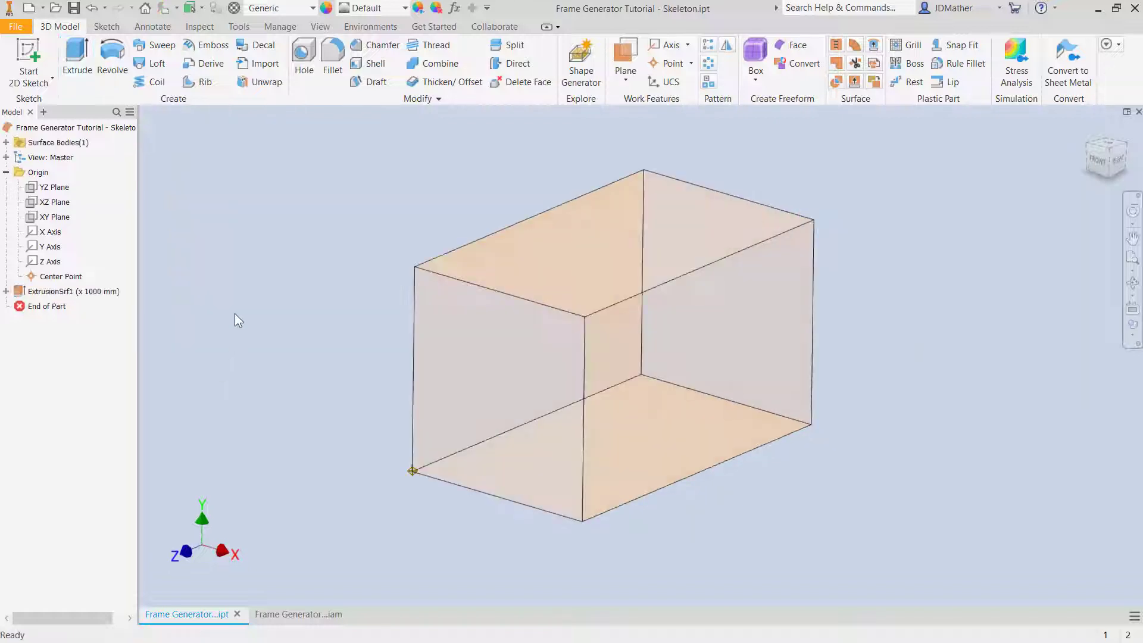
Start a sketch on the box's top face and project its two long edges into it
left_click(476, 266)
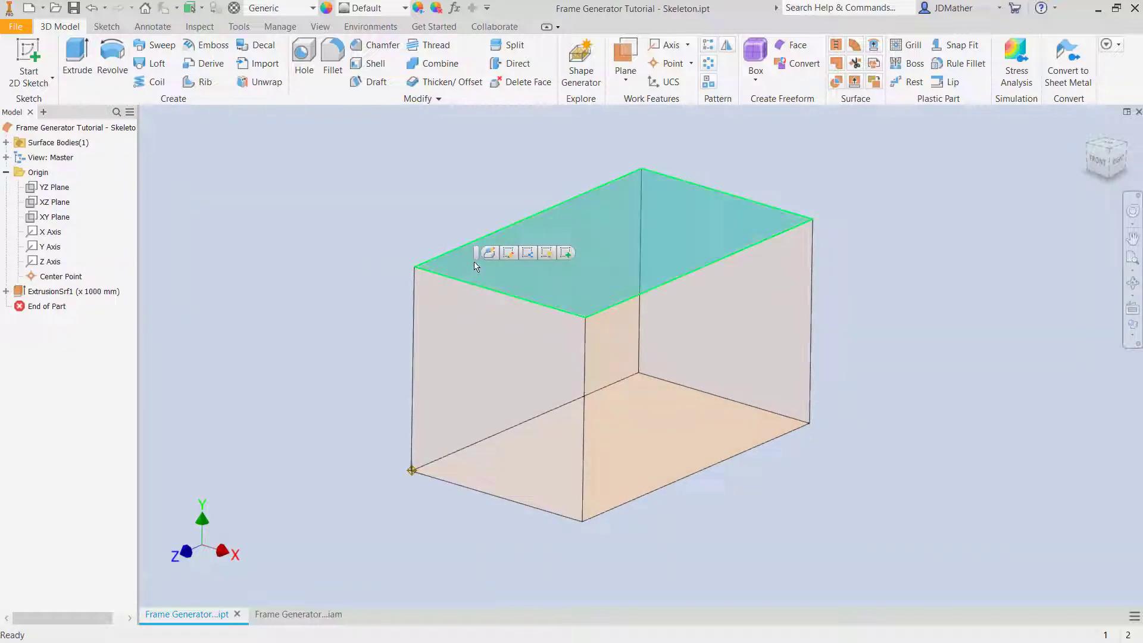
left_click(562, 254)
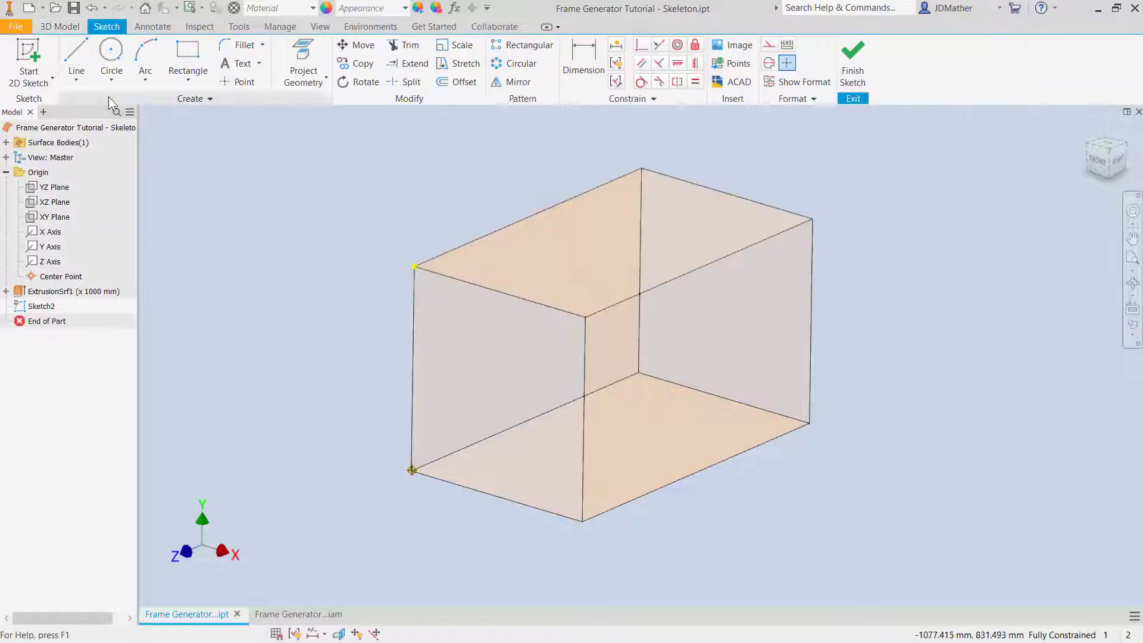
left_click(303, 65)
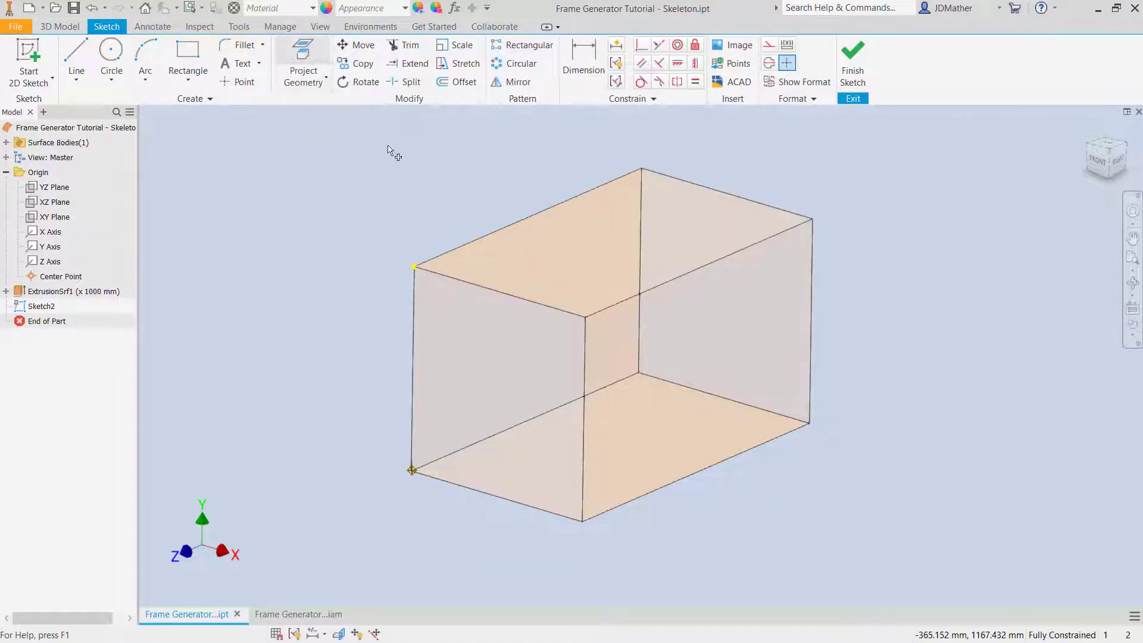
left_click(460, 247)
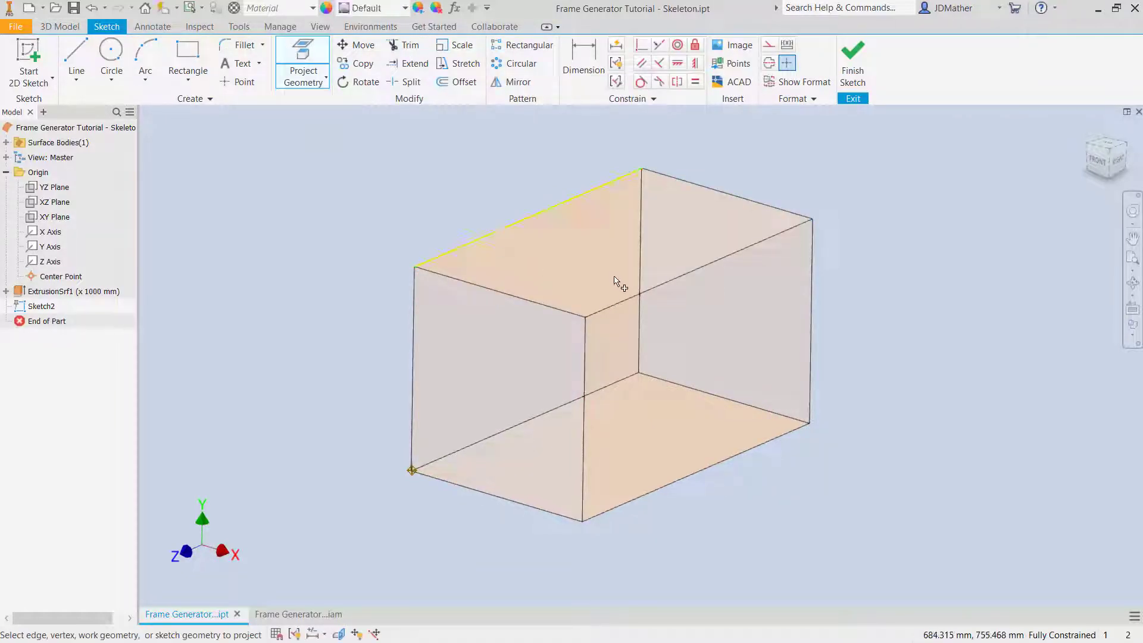
left_click(632, 304)
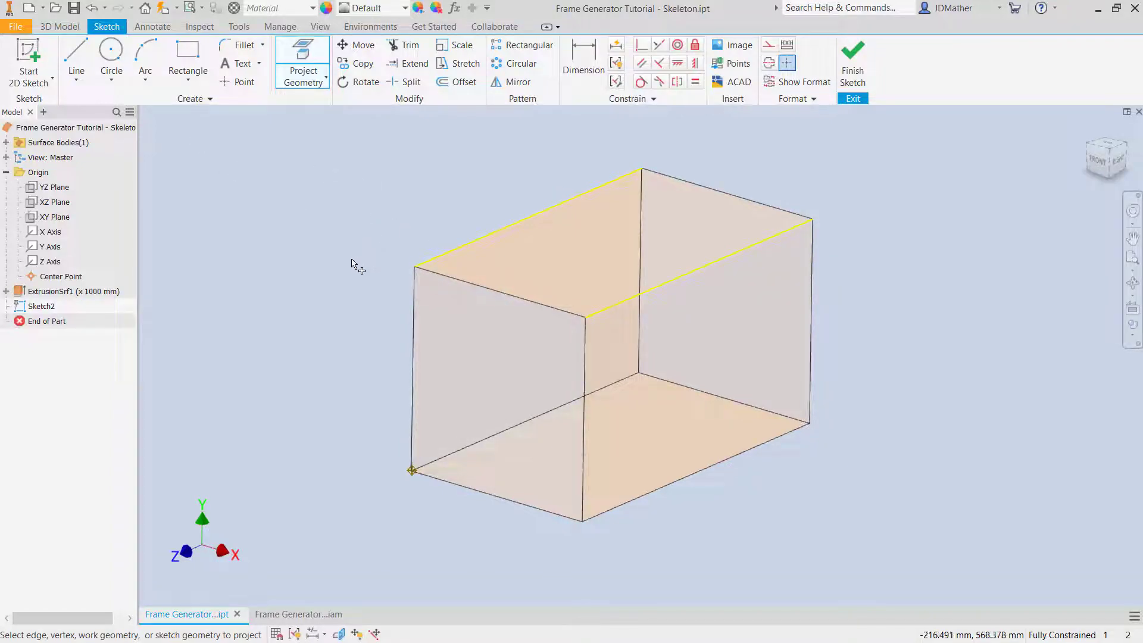
Draw a diagonal line between the two projected edges, starting about 164 mm from the corner above the origin
key("l")
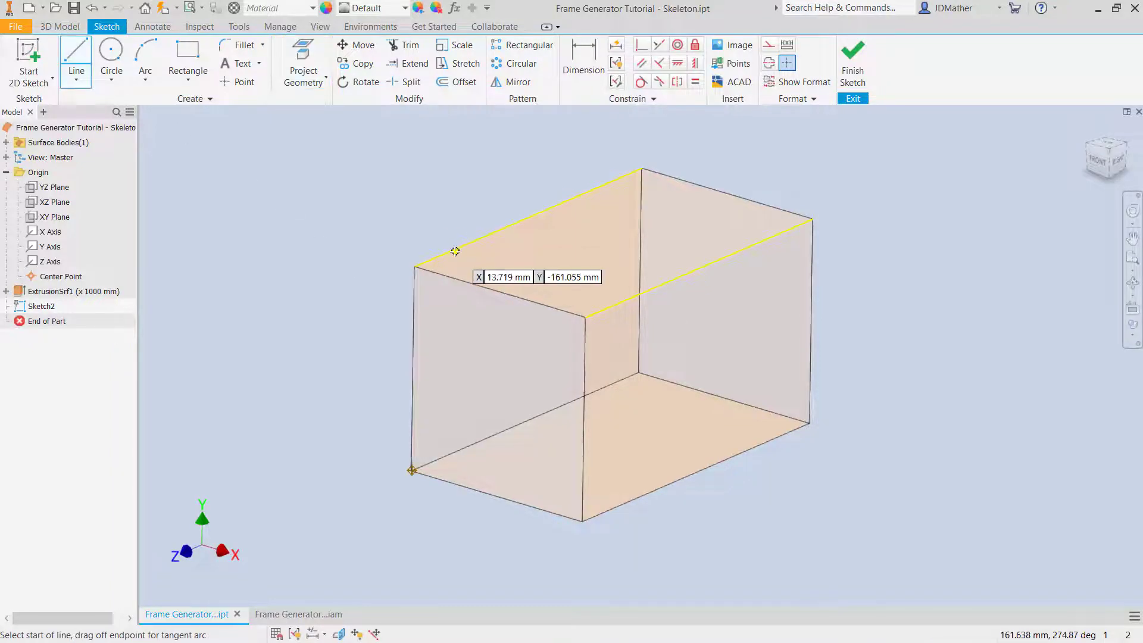
left_click(453, 250)
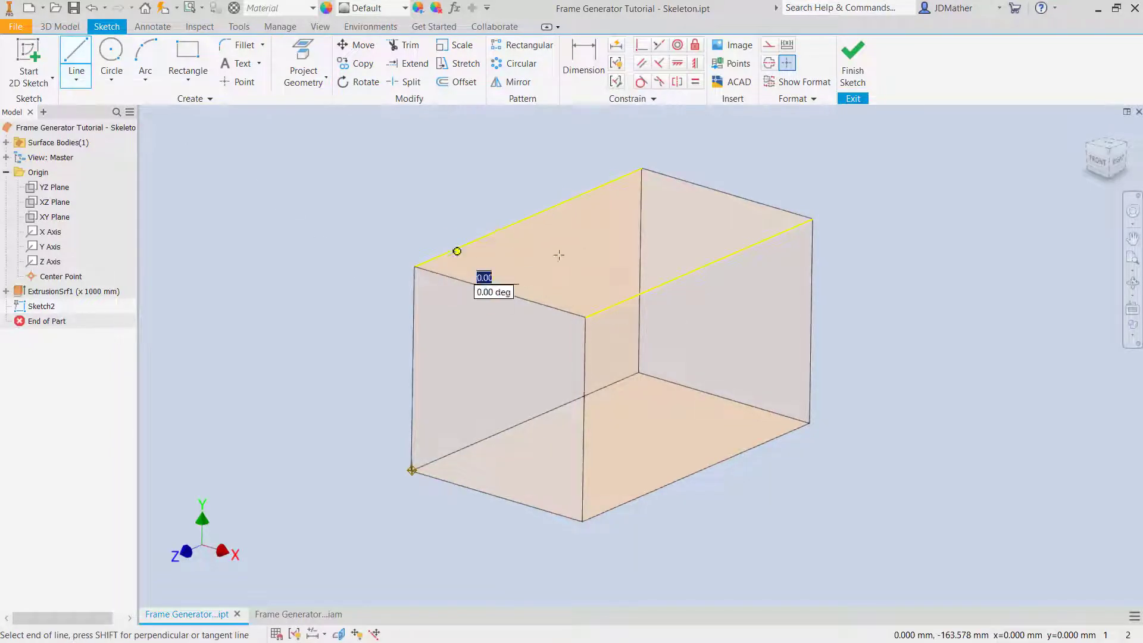
left_click(756, 243)
key("Escape")
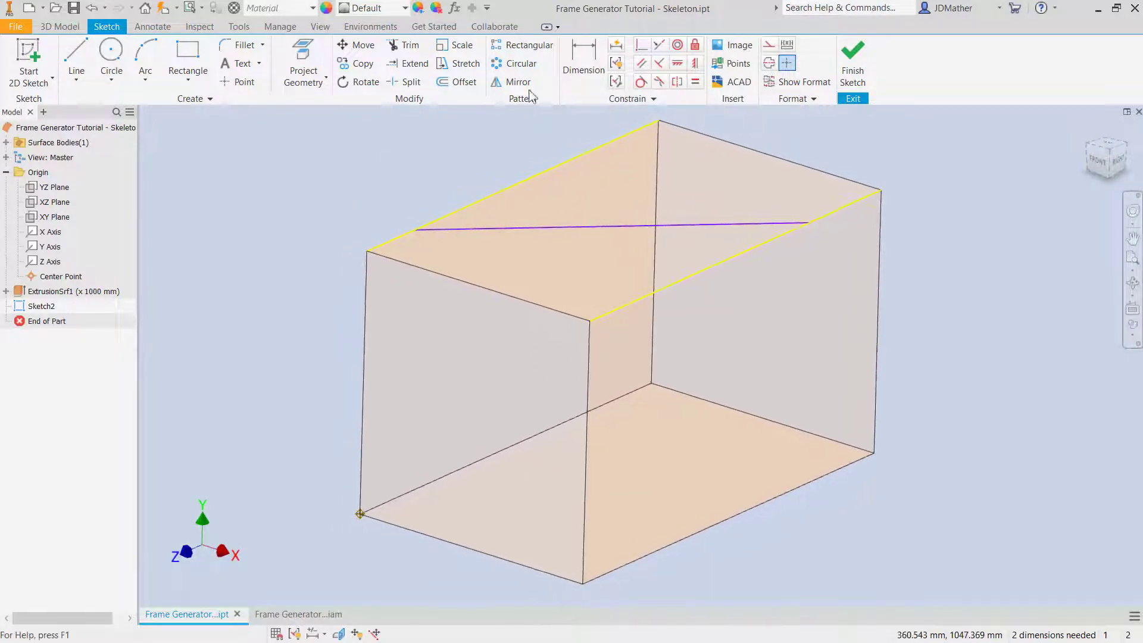
Dimension the diagonal's ends 200 mm from the corner above the origin and 200 mm from the opposite corner, then finish the sketch
left_click(571, 69)
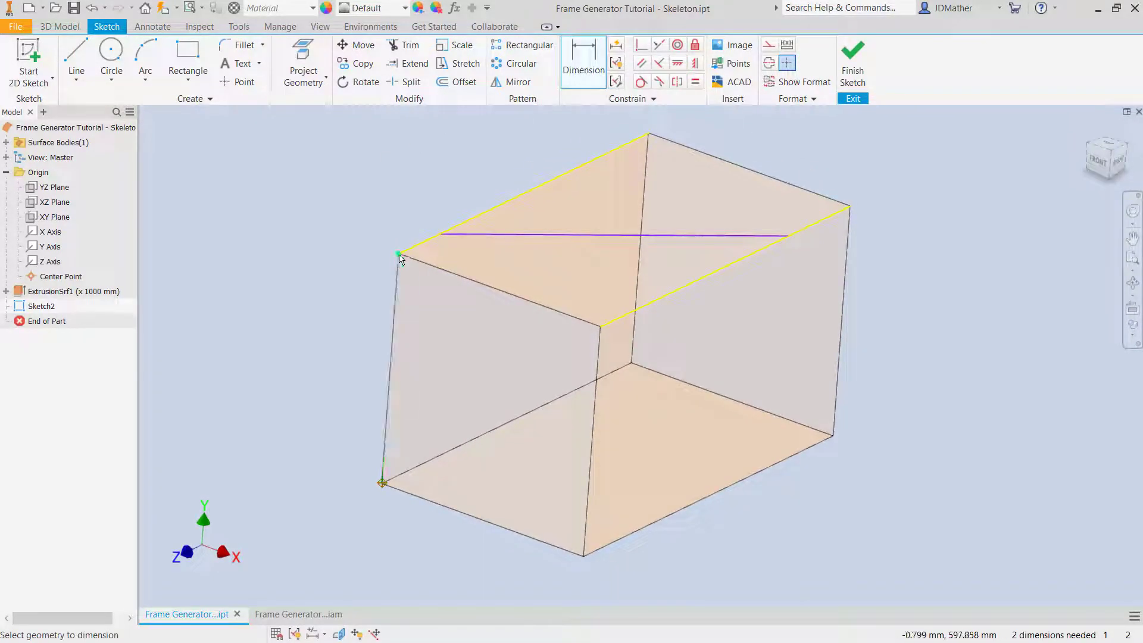
left_click(426, 246)
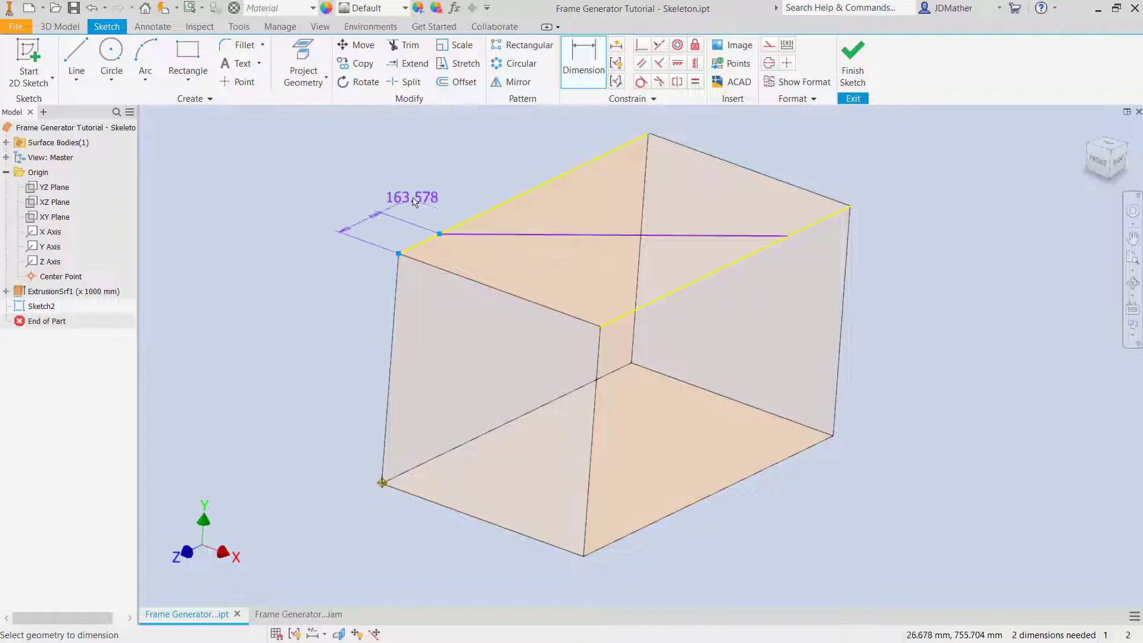
left_click(411, 204)
type("200")
key("Return")
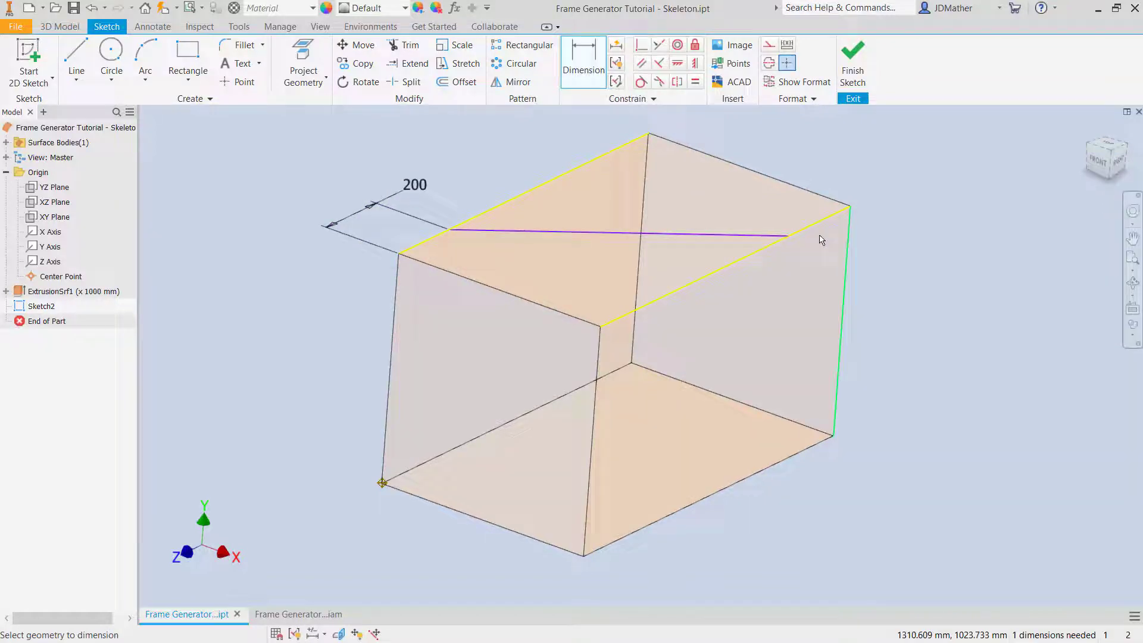
left_click(851, 207)
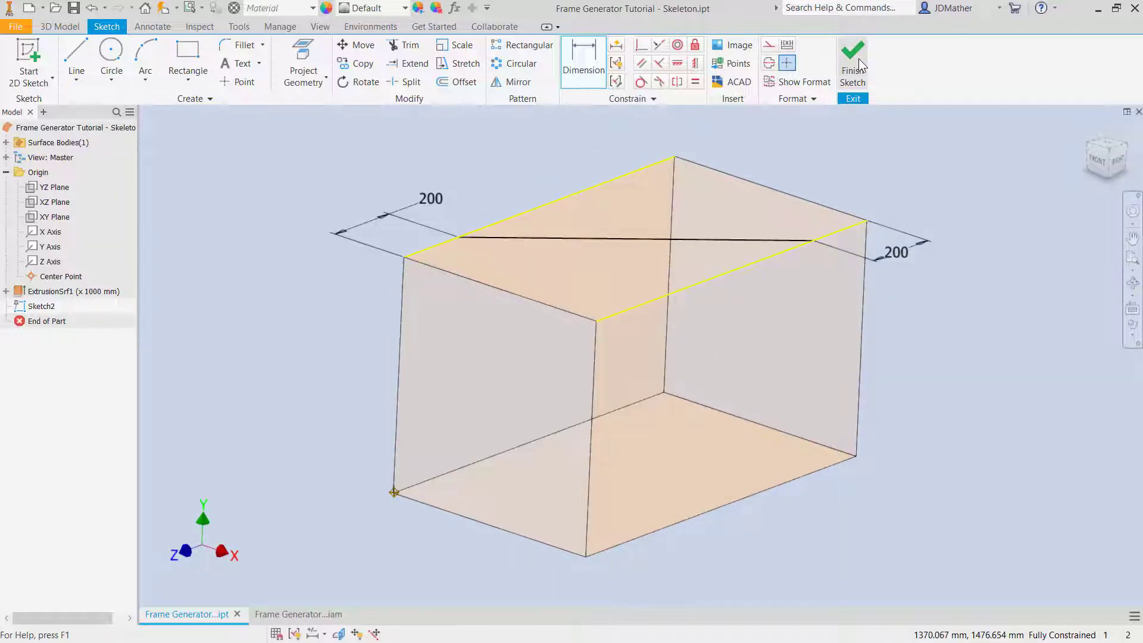
left_click(858, 59)
Start a sketch on the box's bottom face and draw a rectangle across it, extending past both long edges
left_click(1091, 186)
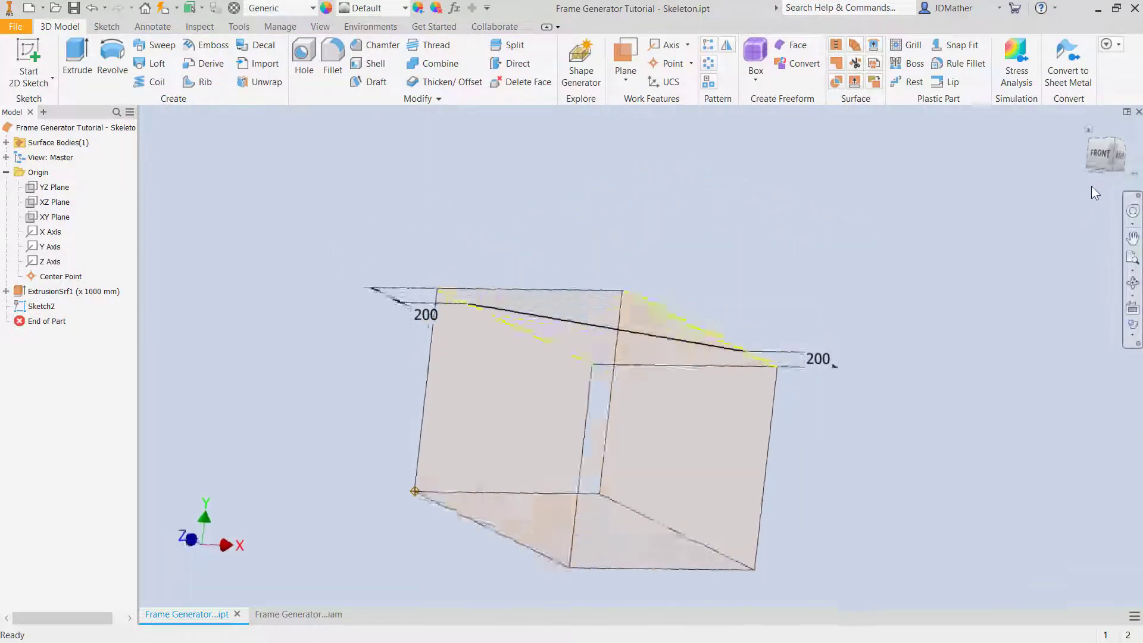
left_click(599, 431)
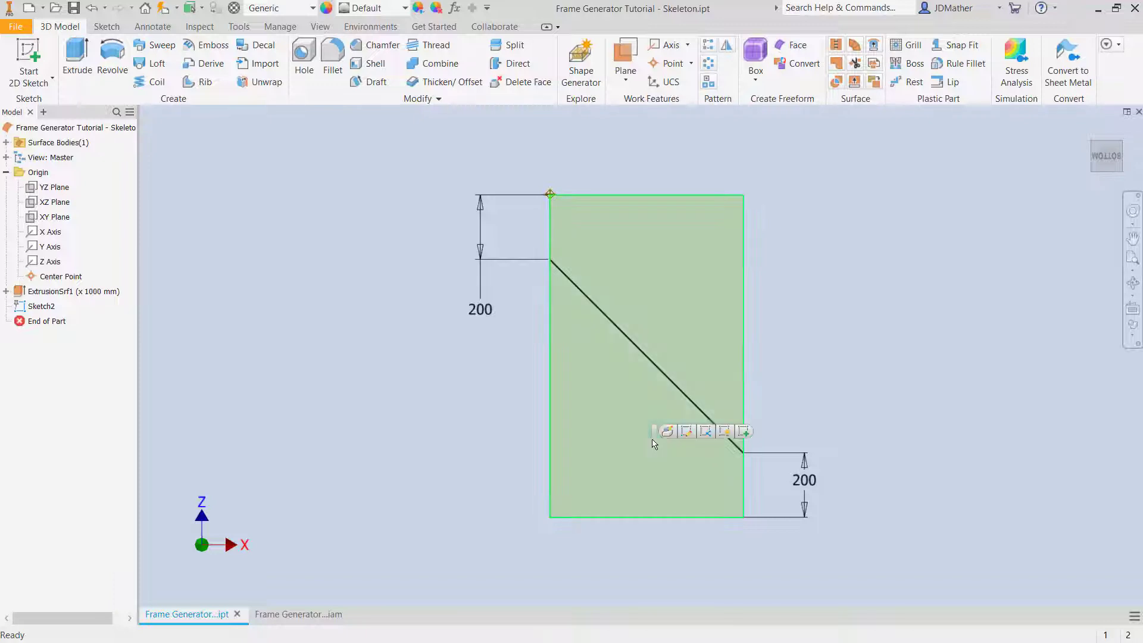
left_click(752, 430)
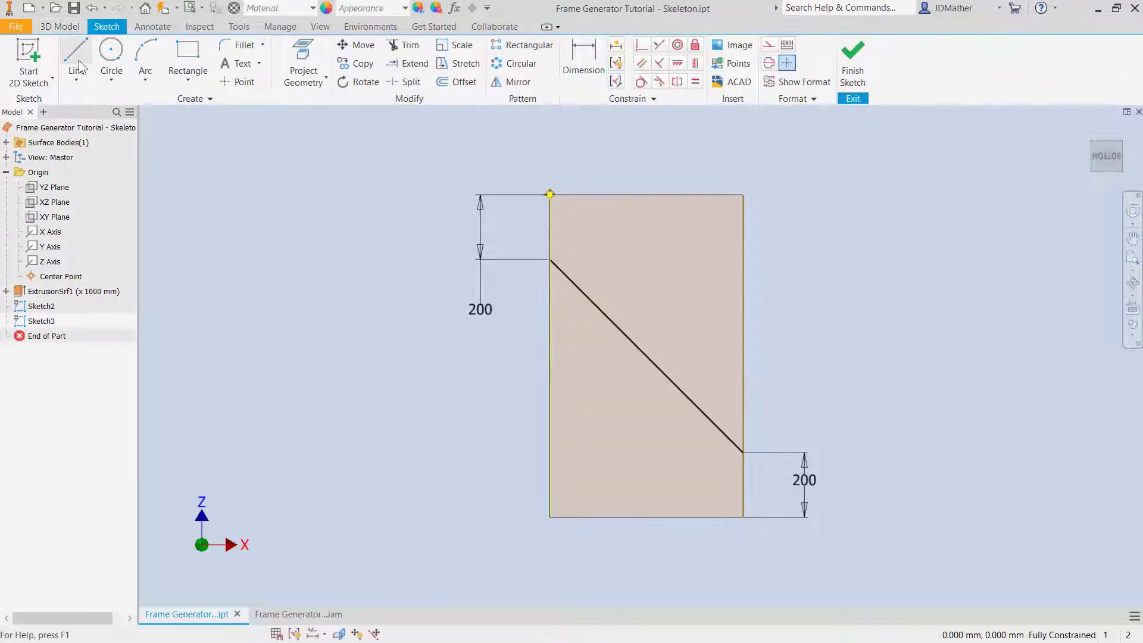
left_click(187, 60)
left_click(400, 321)
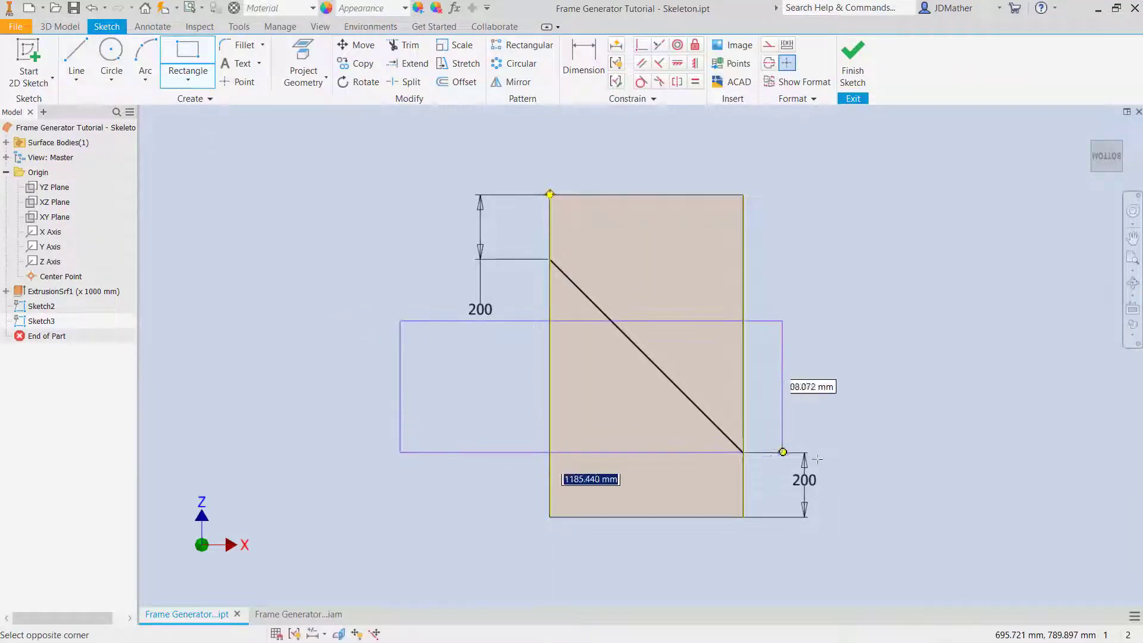
left_click(833, 425)
right_click(862, 417)
key("Escape")
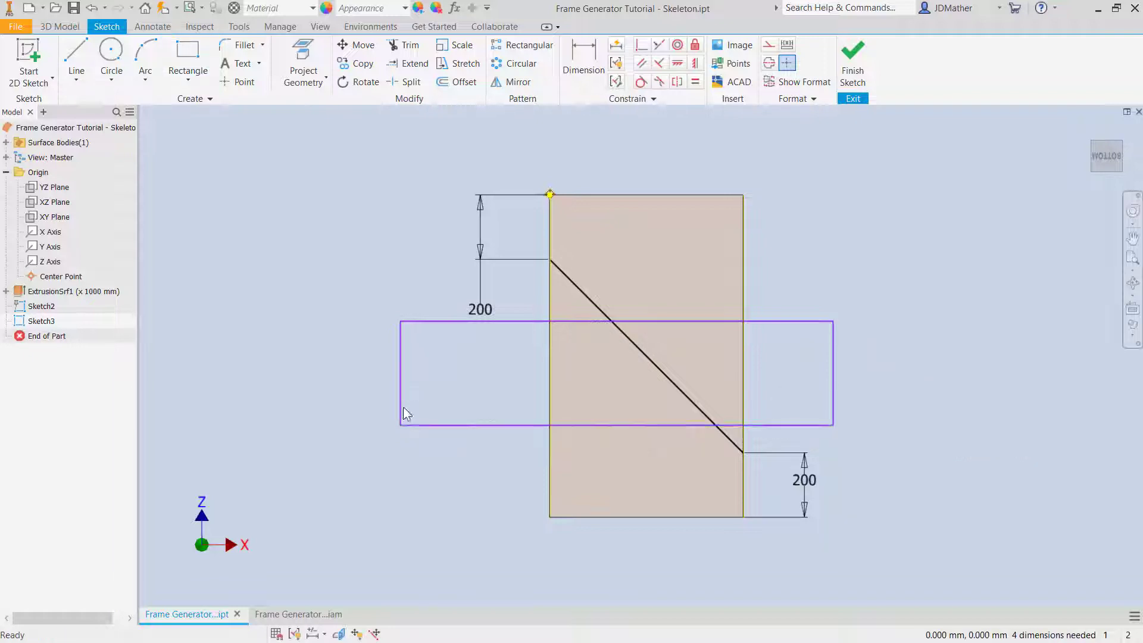
Draw a horizontal line joining the midpoints of the rectangle's two short sides
key("l")
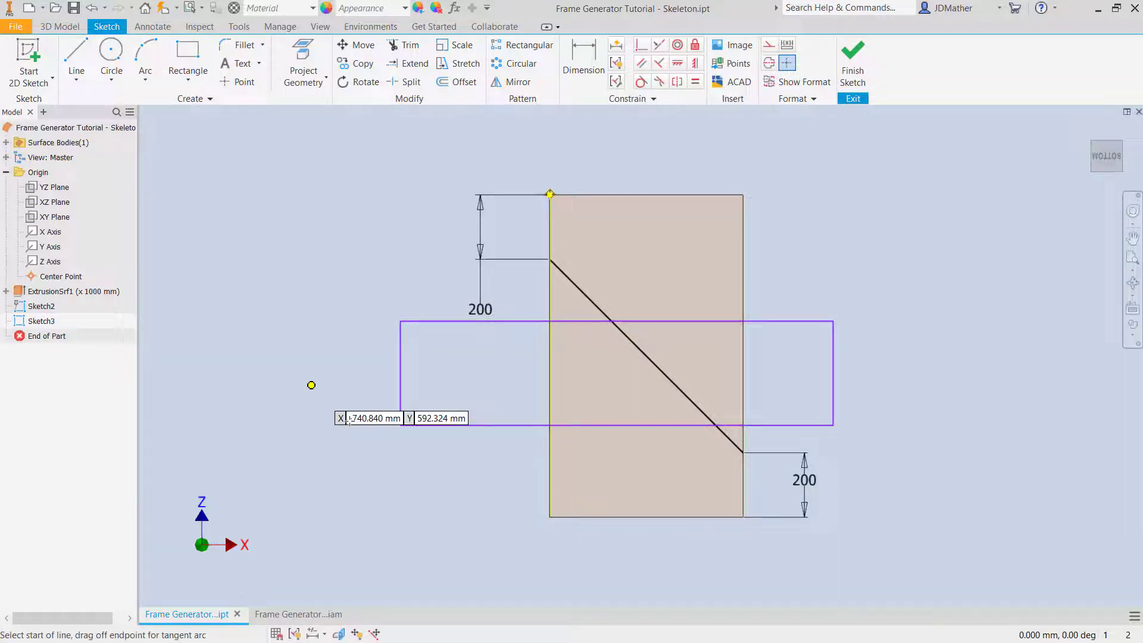
left_click(401, 372)
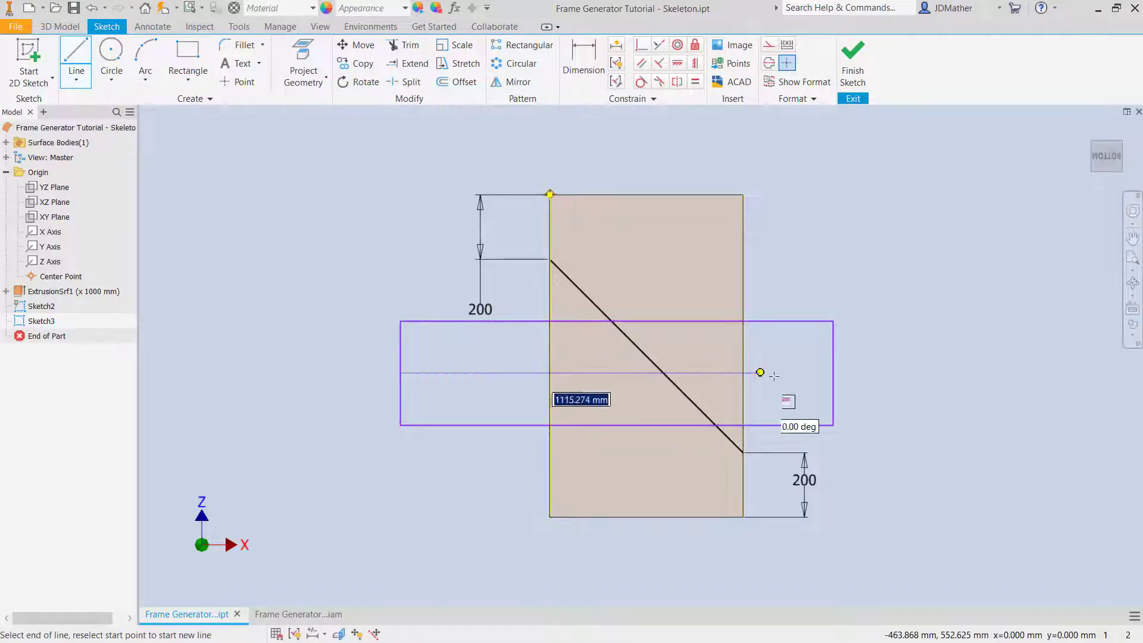
left_click(833, 373)
right_click(911, 381)
left_click(941, 381)
Convert the rectangle's midline and its two short sides to construction geometry
left_click_drag(893, 391, 345, 337)
right_click(296, 295)
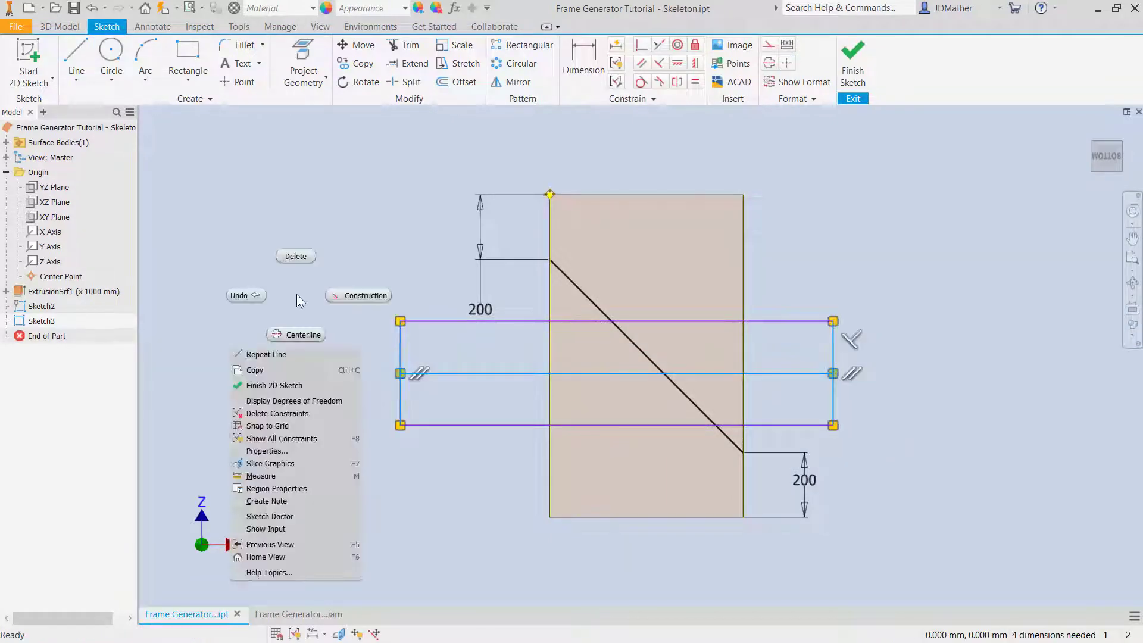
left_click(350, 291)
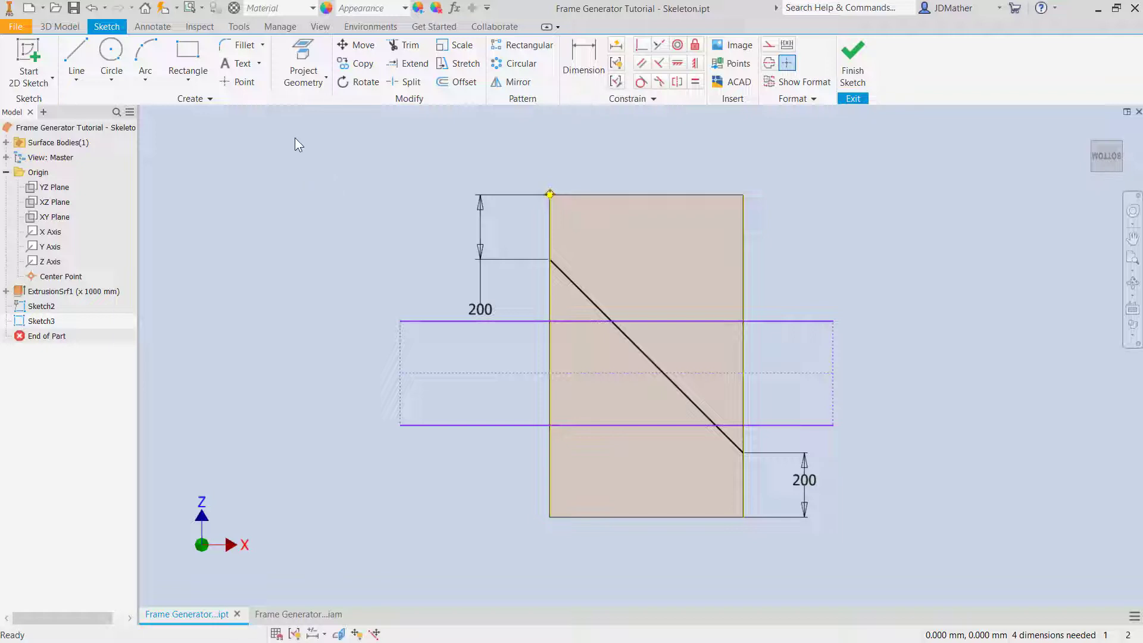
Project the bottom face's two long edges and make the construction midline coincident with the midpoint of the edge through the origin
mouse_move(295, 137)
middle_mouse_down("shift")
mouse_move(387, 157)
mouse_move(398, 210)
middle_mouse_up("shift")
middle_click_drag(603, 108, 569, 132, "shift")
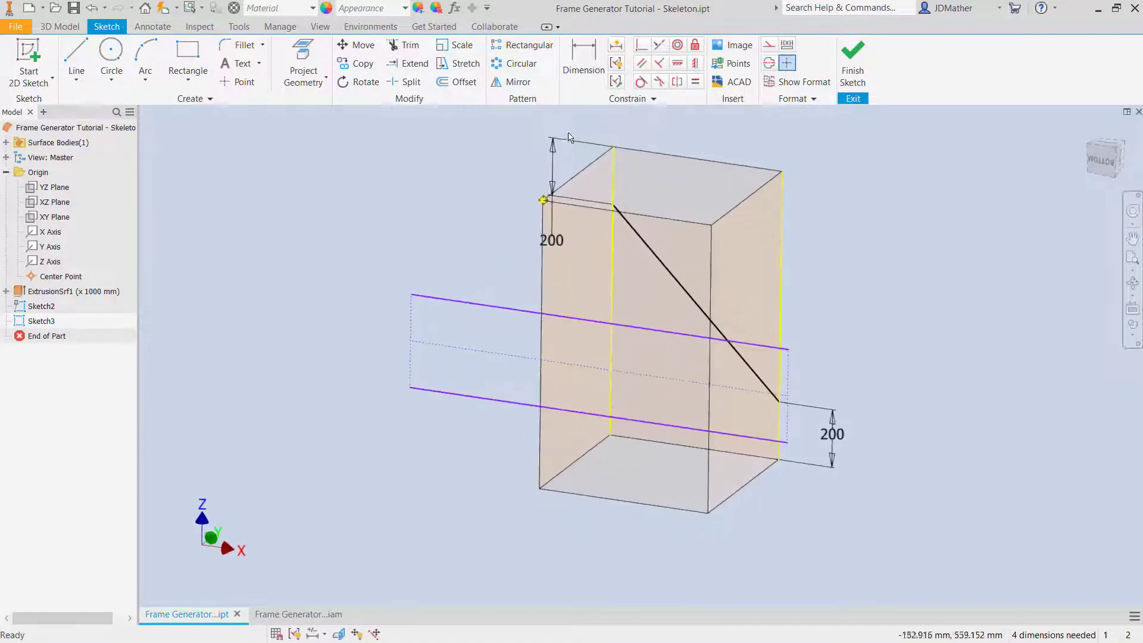
left_click(303, 66)
left_click(541, 298)
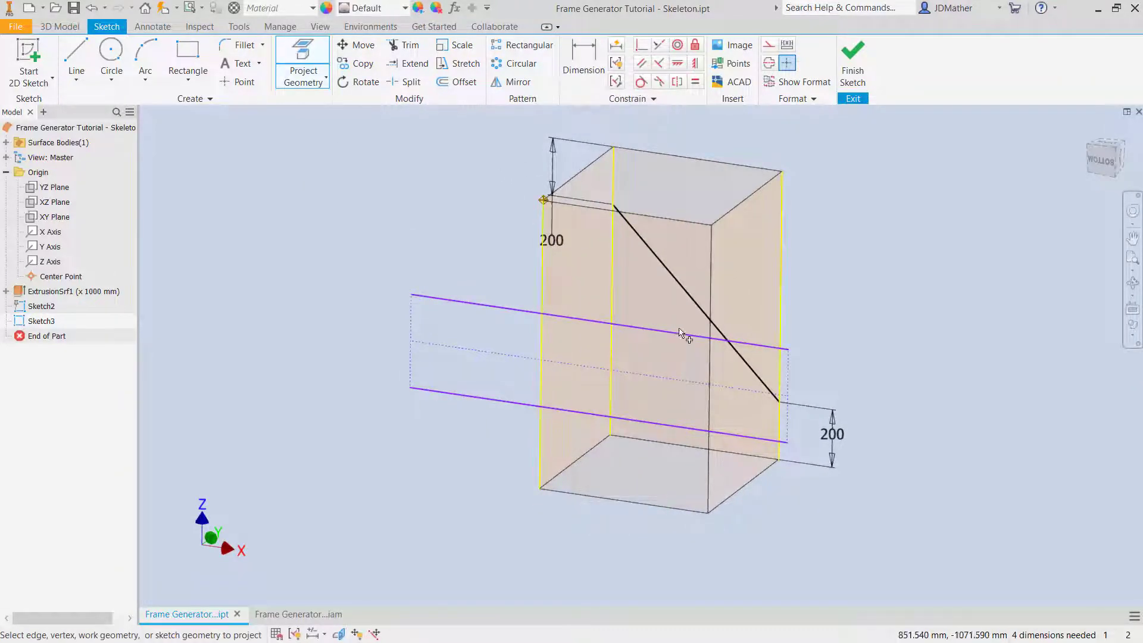
left_click(714, 315)
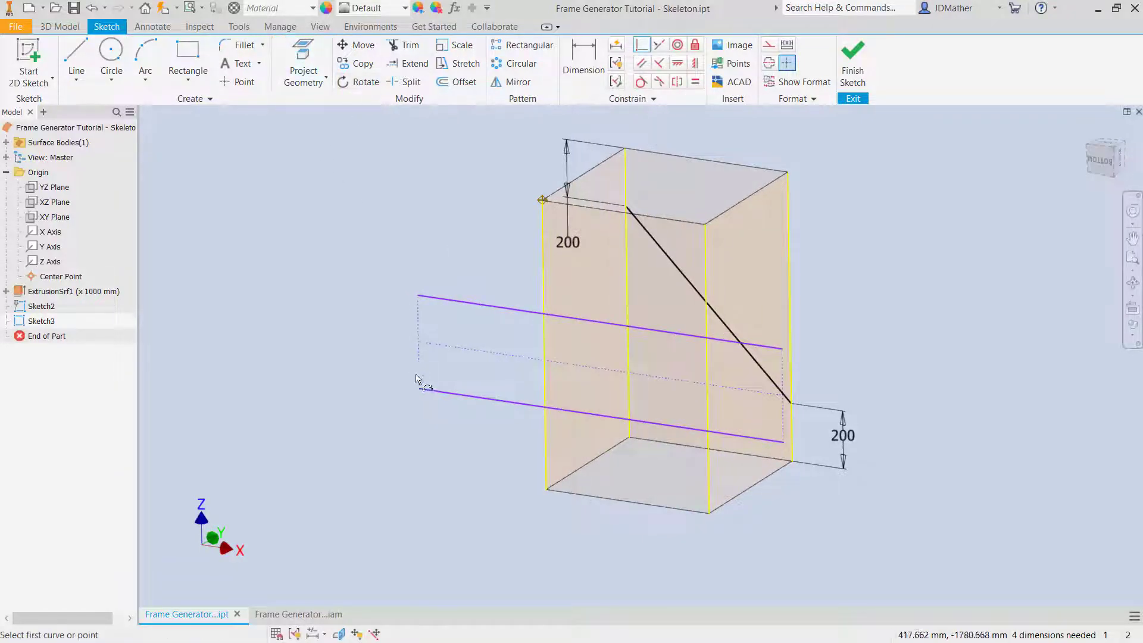
left_click(479, 351)
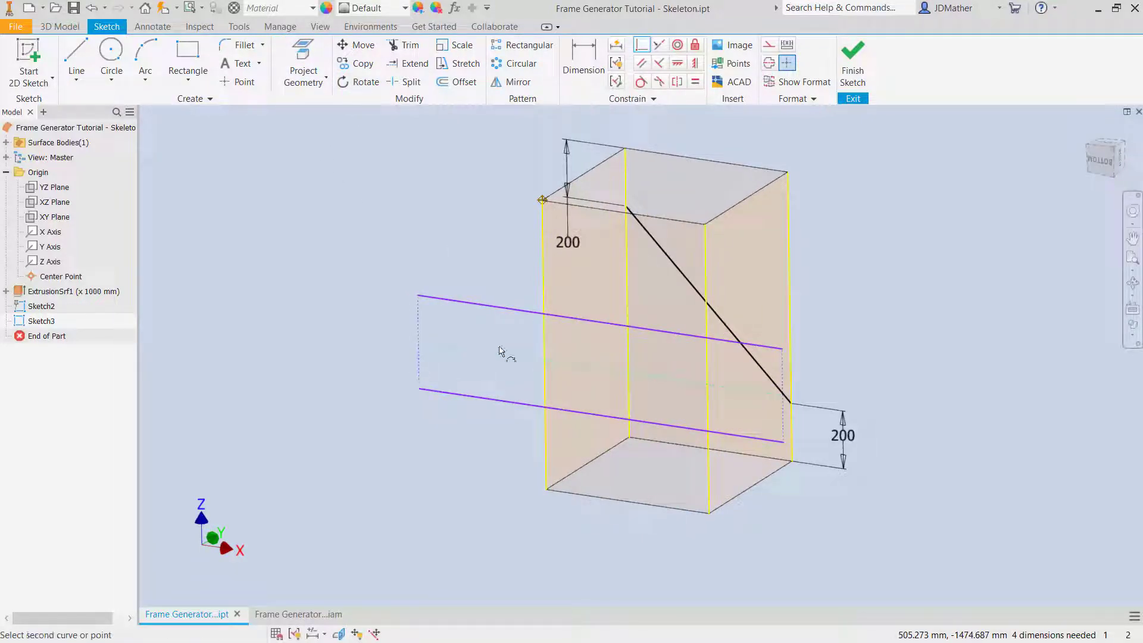
left_click(545, 345)
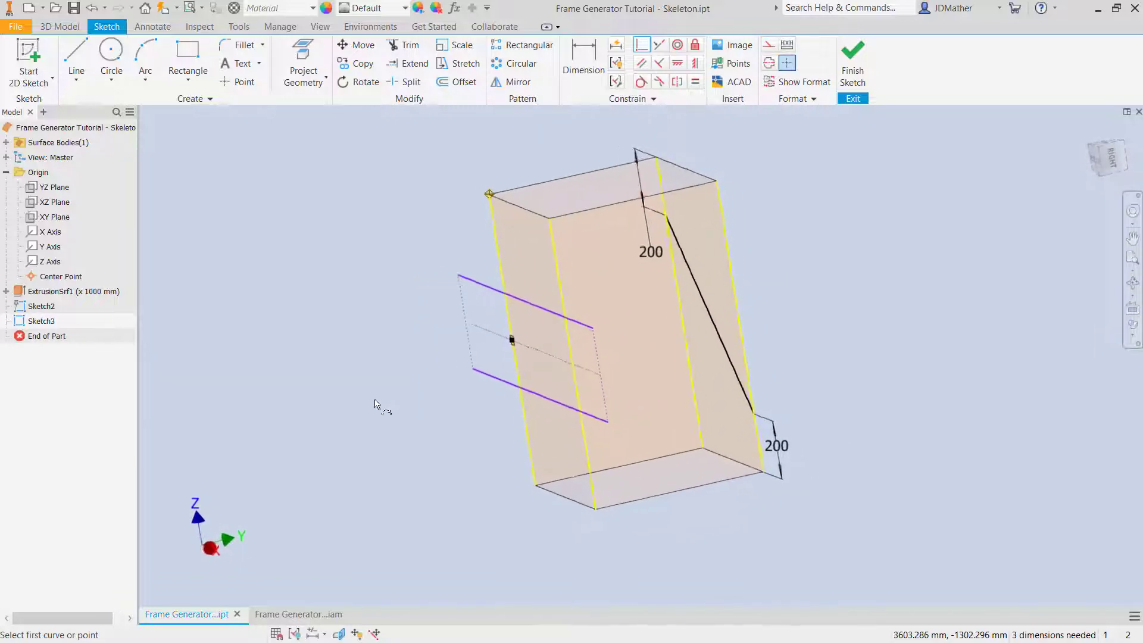
Dimension the rectangle's corner nearest the origin 250 mm from it along the box's length and 100 mm outside the long edge
left_click(585, 67)
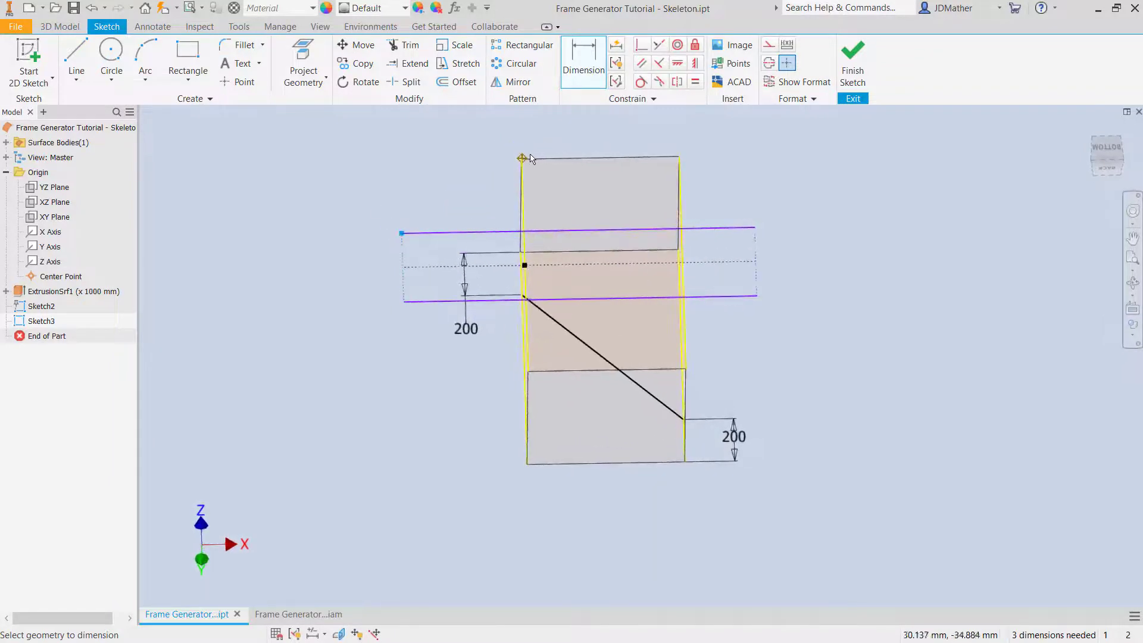
left_click(530, 159)
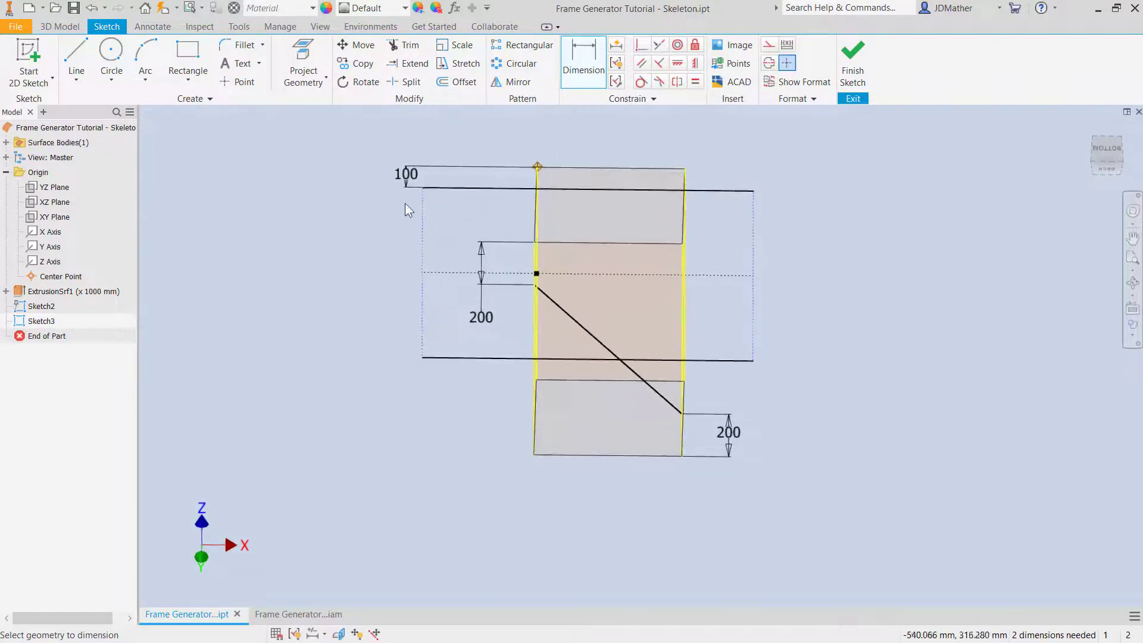
left_click(424, 199)
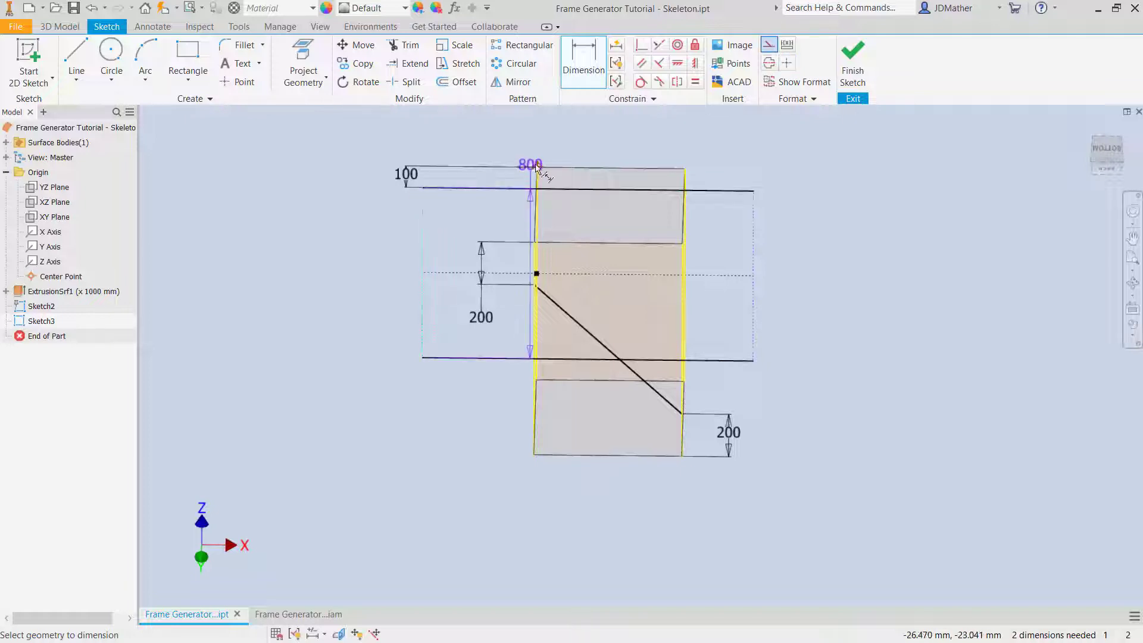
left_click(577, 138)
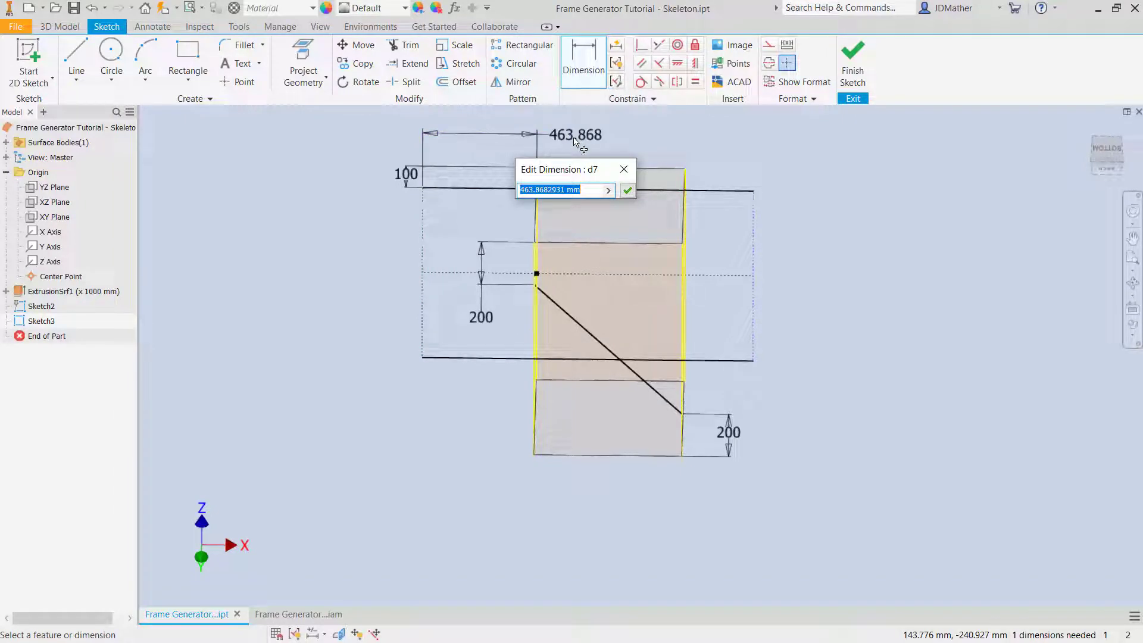
type("100")
key("Return")
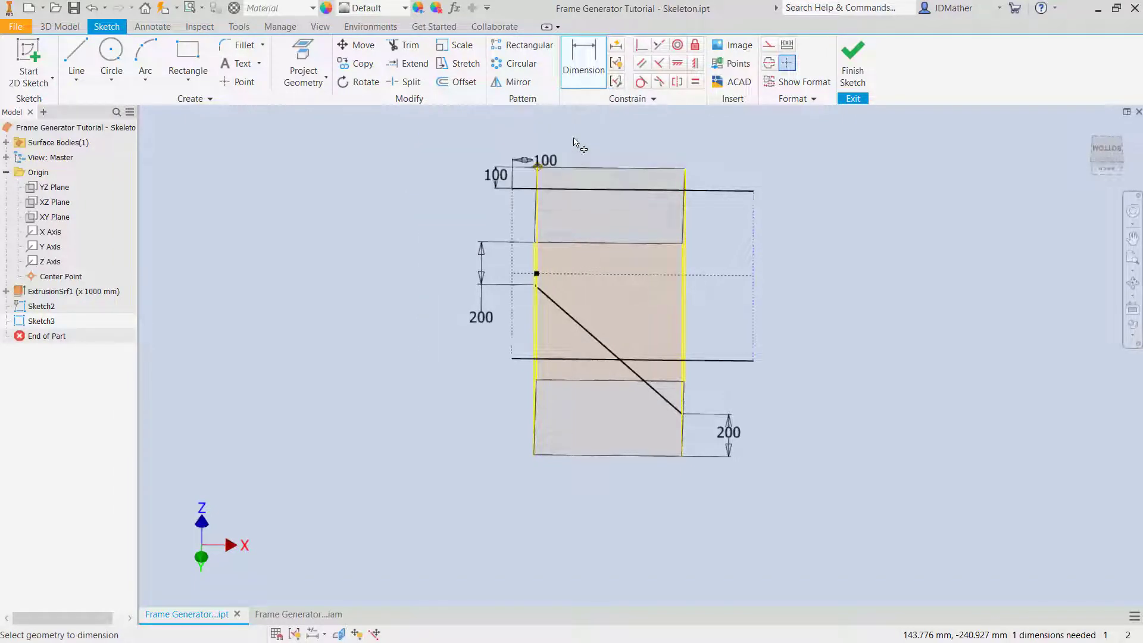
left_click(501, 171)
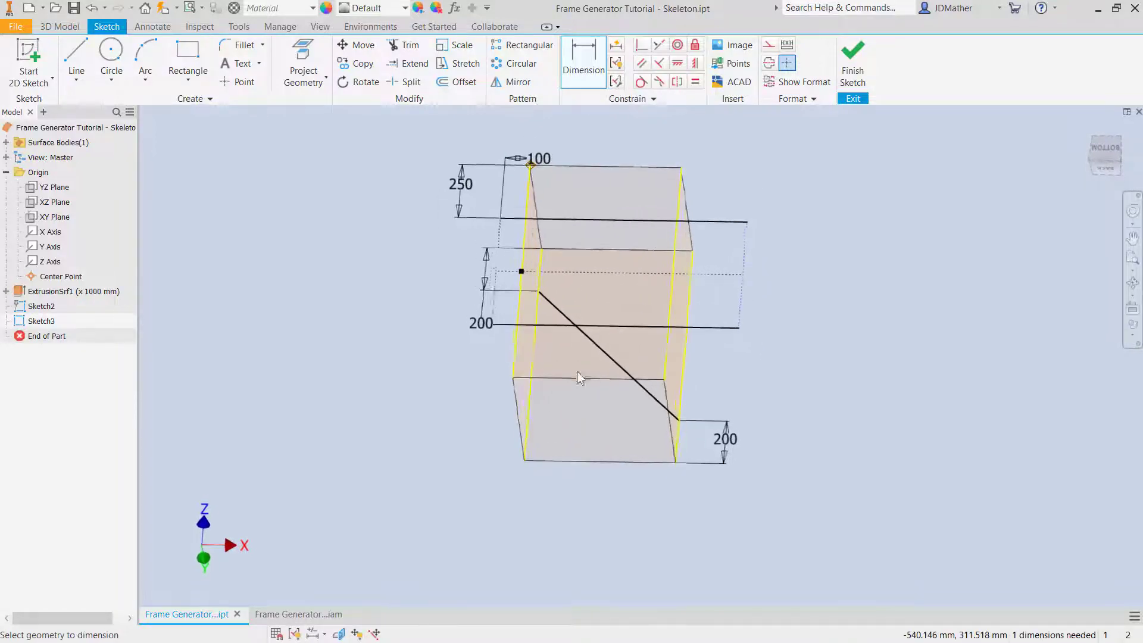
Dimension the rectangle's solid long side to 800 mm and finish the sketch
left_click(625, 326)
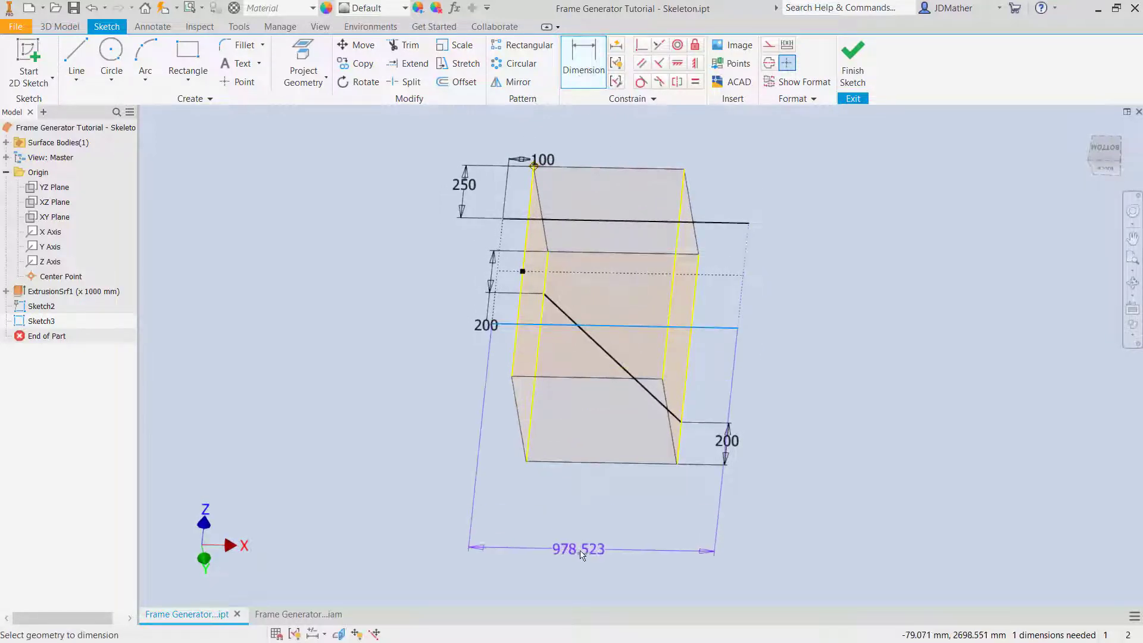
left_click(606, 520)
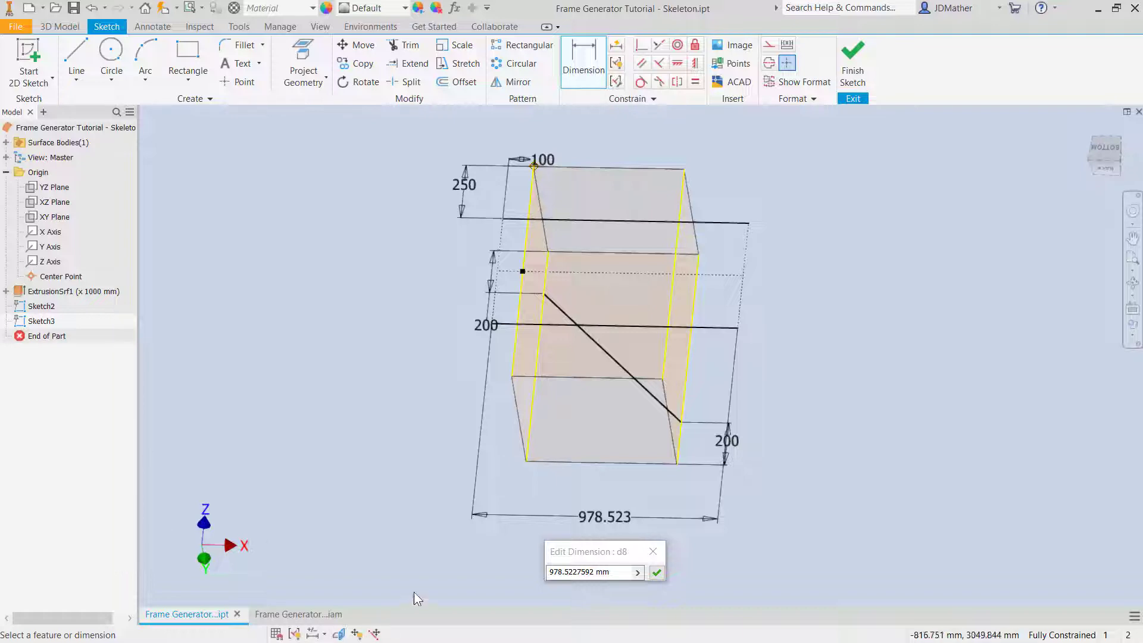
type("800")
key("Return")
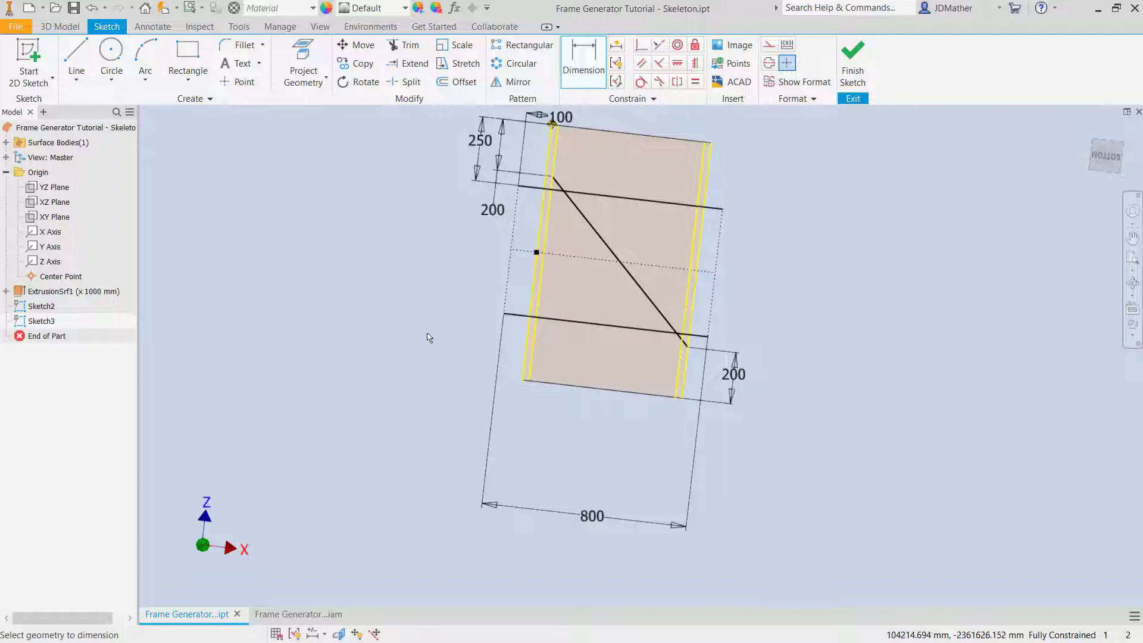
scroll(399, 342, "up", 1)
left_click(858, 71)
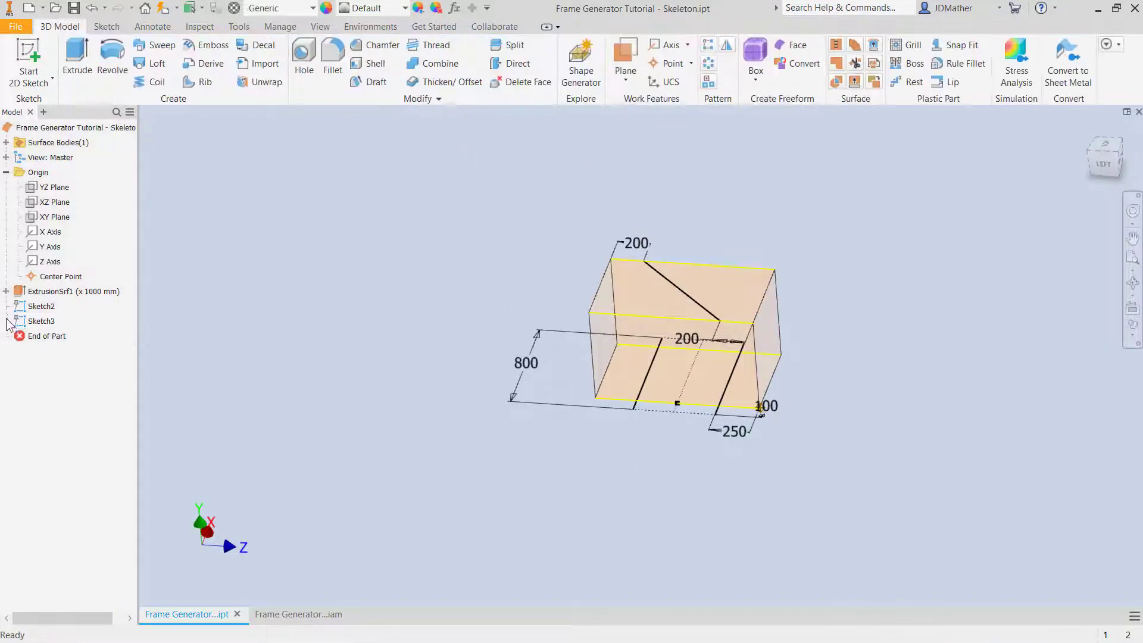
Hide the dimensions of both the bottom-face sketch and the top-face sketch
left_click(36, 325)
right_click(36, 325)
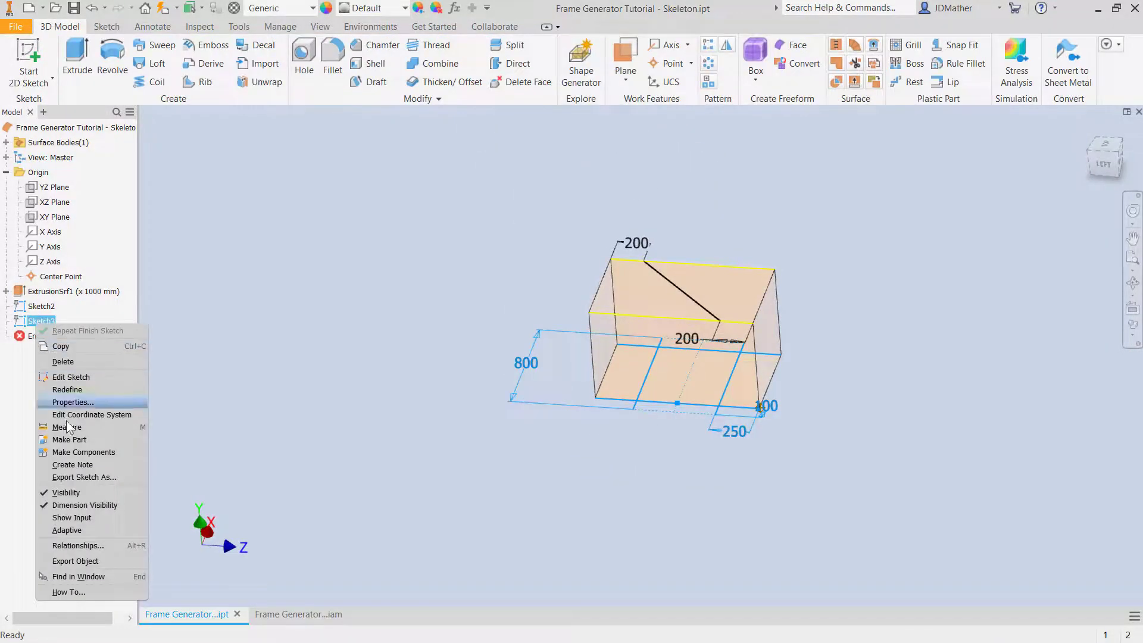
left_click(74, 504)
key("F6")
right_click(41, 307)
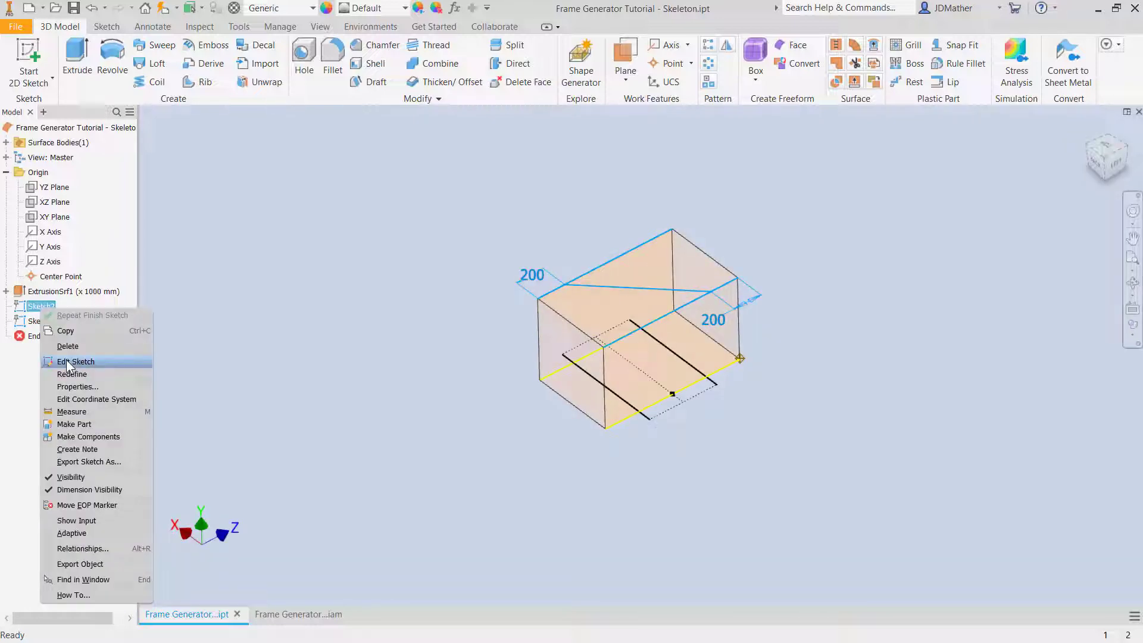
key("Escape")
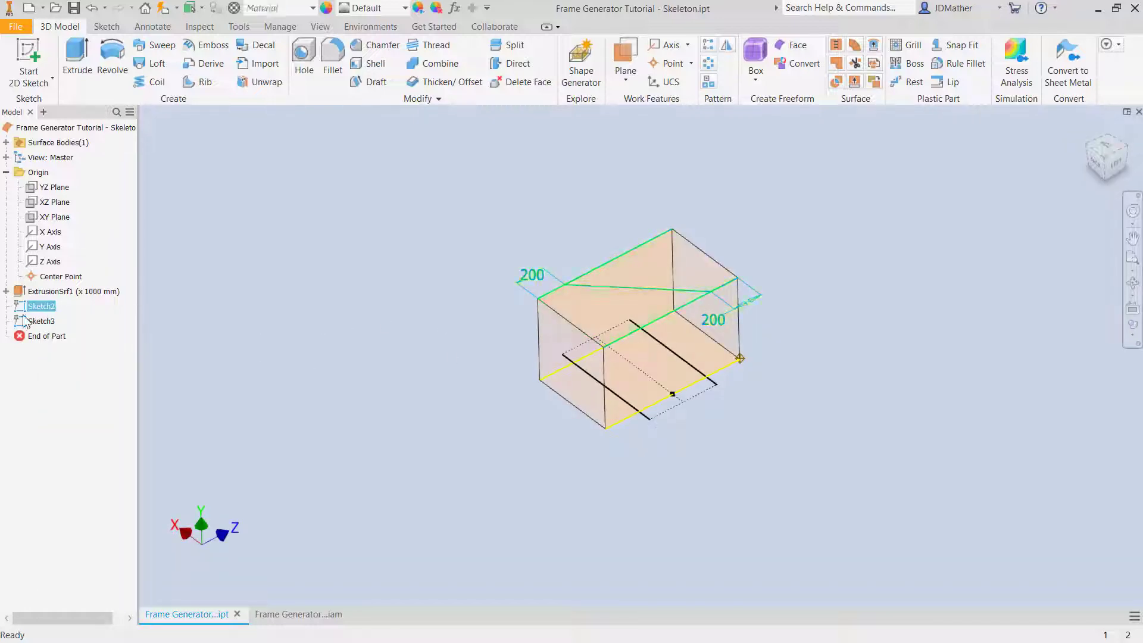
right_click(33, 307)
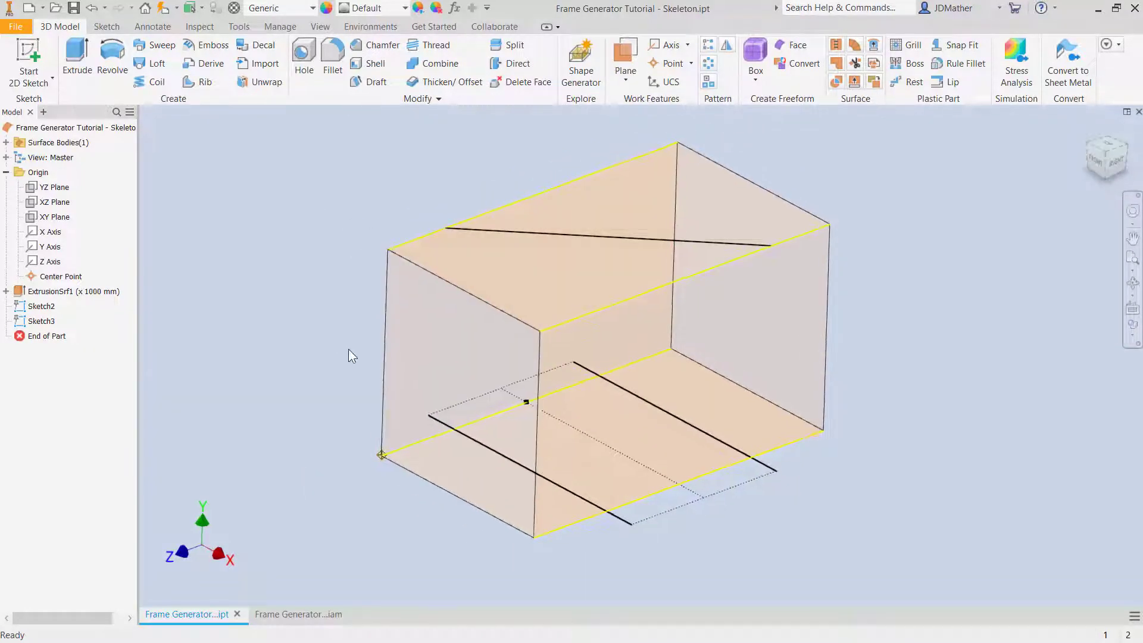
Save the skeleton part after expanding the extrusion feature and collapsing the Origin folder
left_click(6, 291)
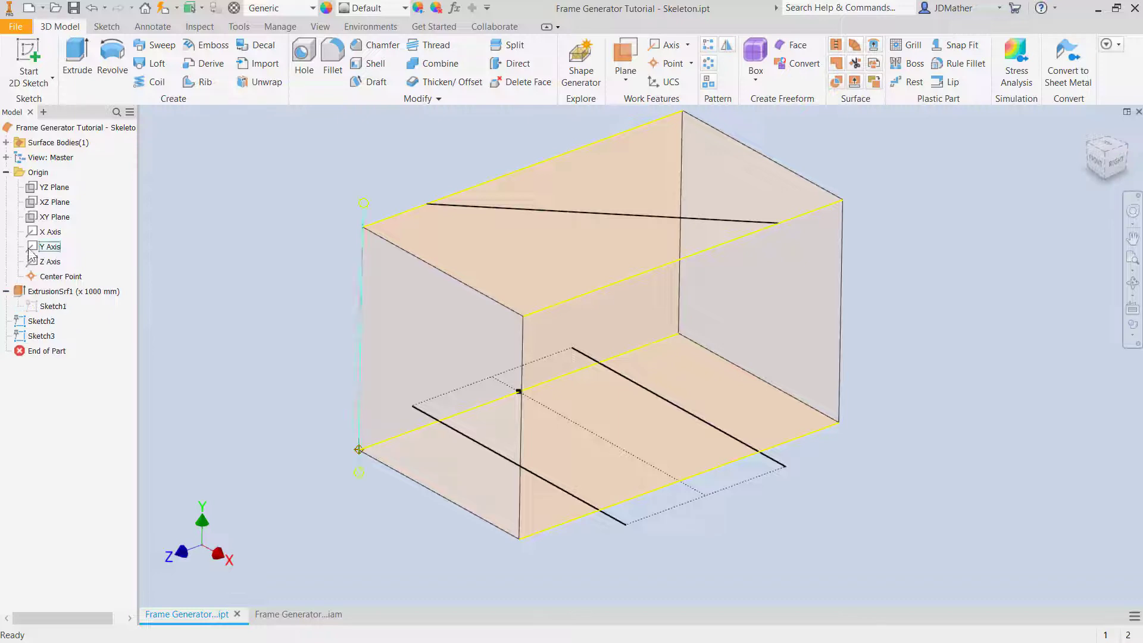
left_click(6, 172)
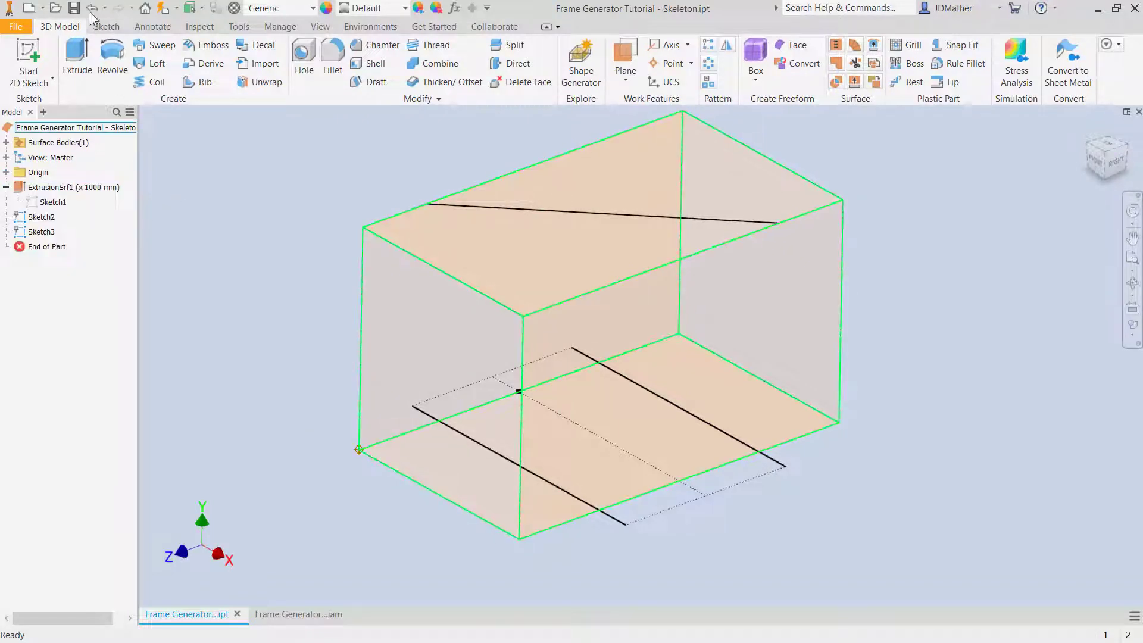
left_click(74, 8)
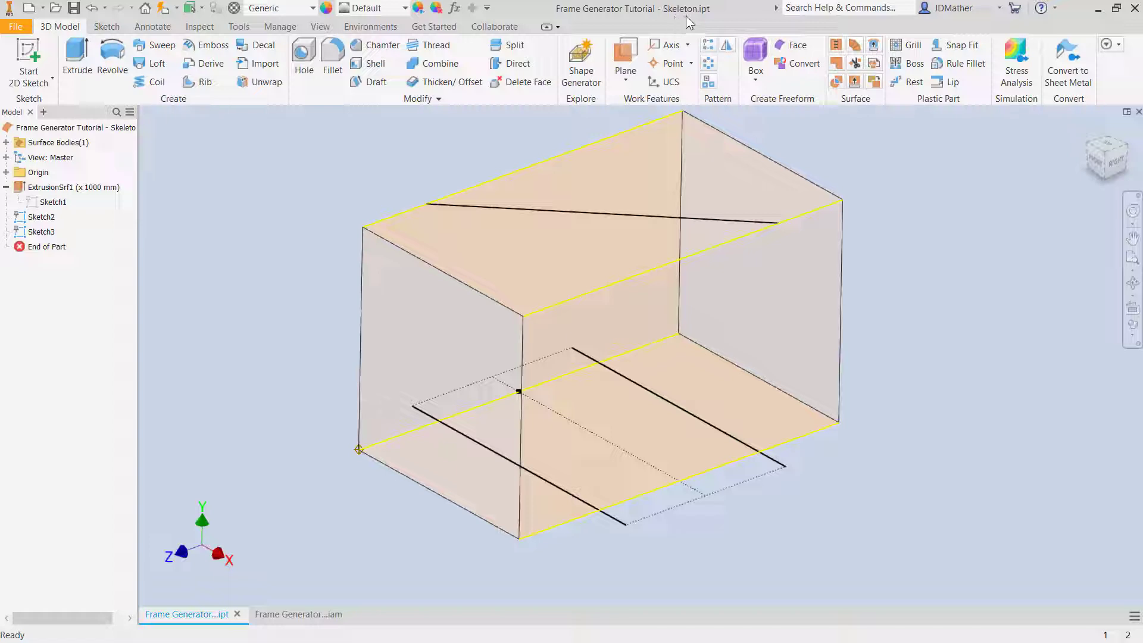
Switch to the Frame Generator Tutorial.iam assembly and place Frame Generator Tutorial - Skeleton.ipt grounded at the origin
left_click(309, 615)
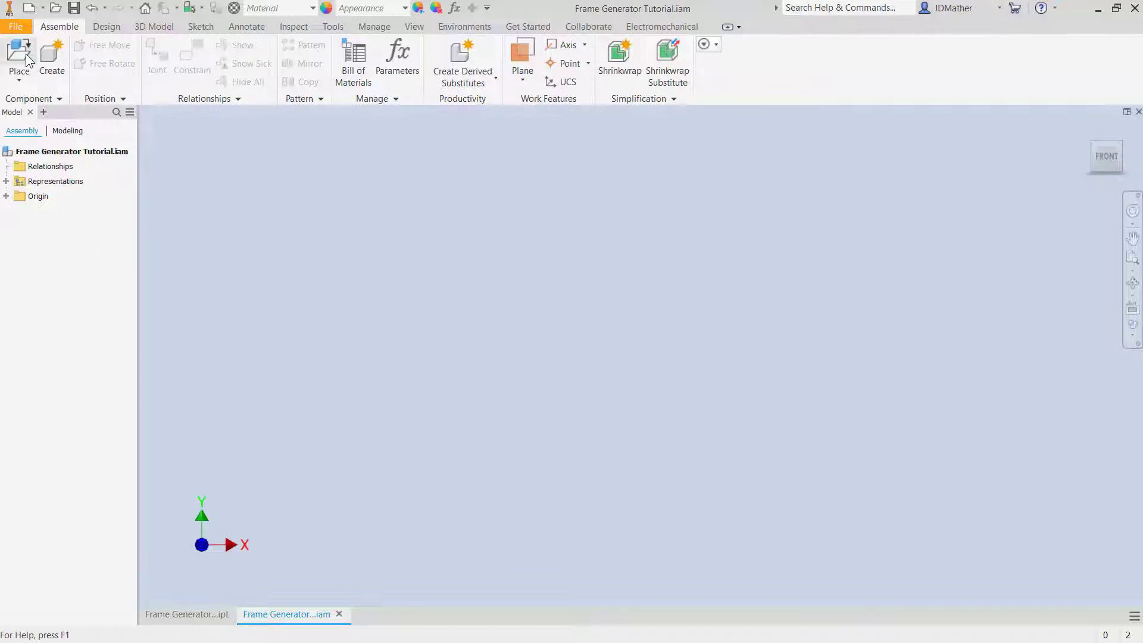
left_click(20, 80)
left_click(35, 105)
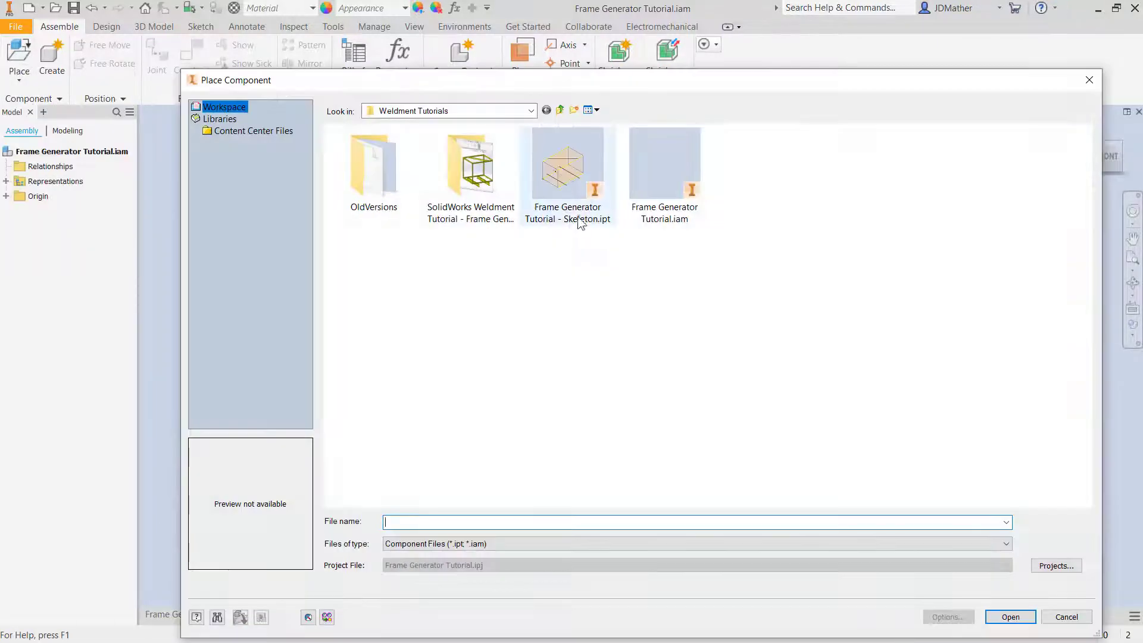
left_click(580, 224)
left_click(1010, 617)
right_click(609, 338)
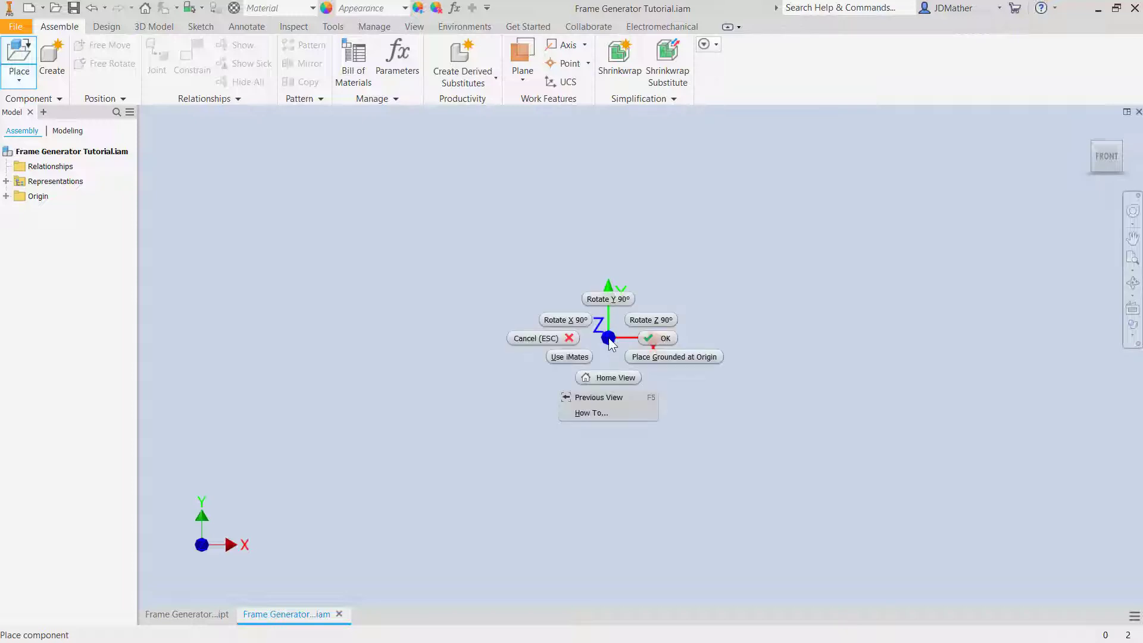
left_click(637, 356)
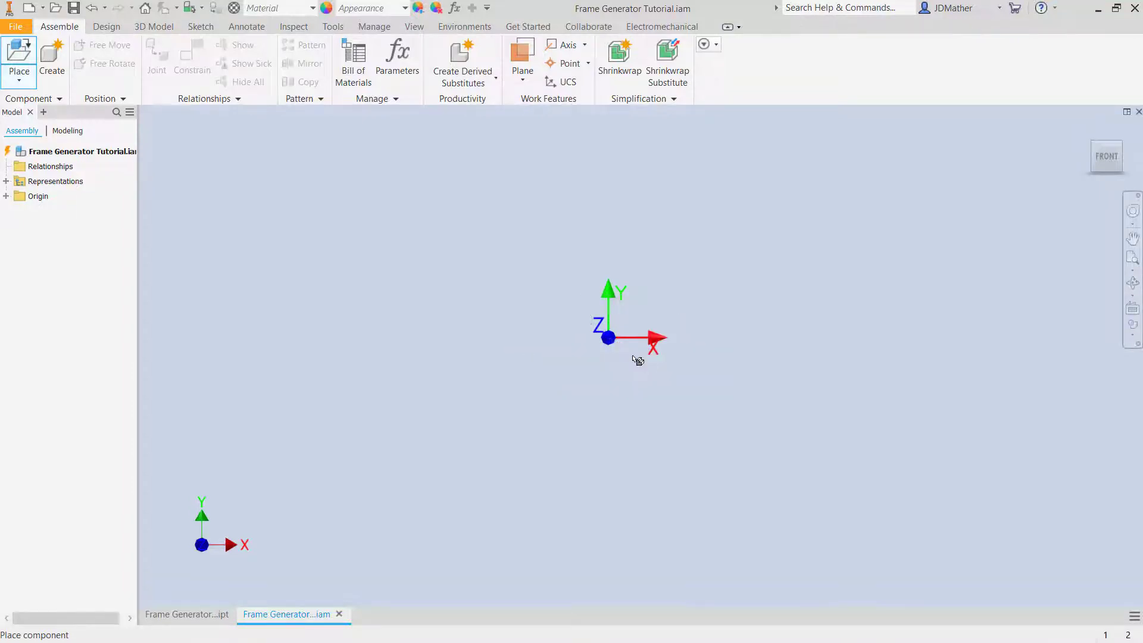
Start inserting frame members with the ISO standard, the ISO 4019 (Square) family and size 30x30x2.5
key("Escape")
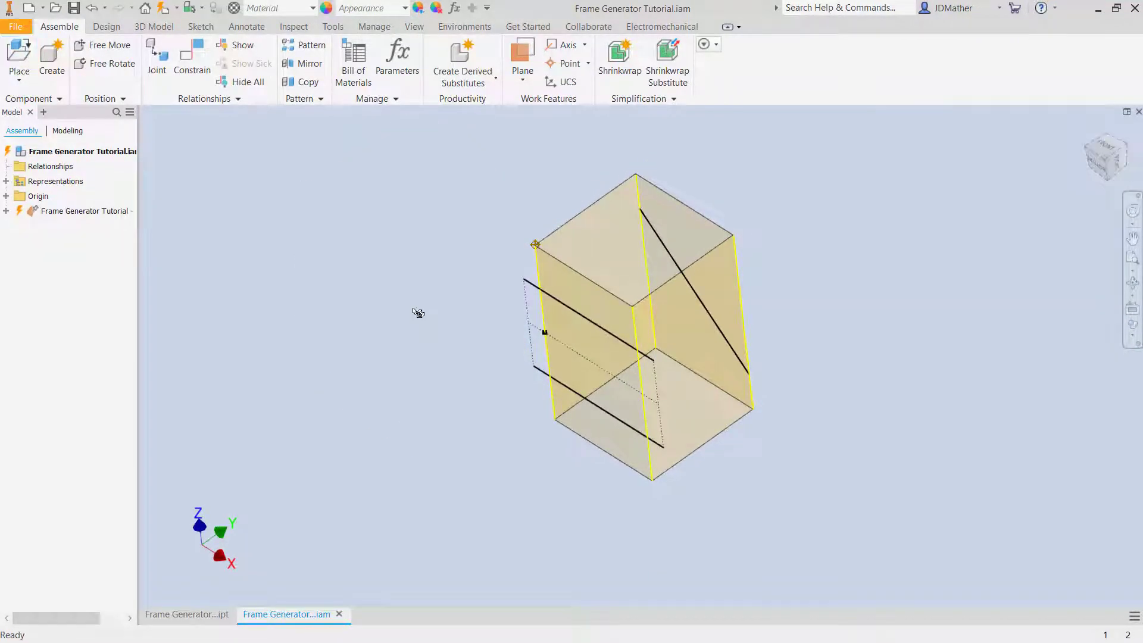
key("F6")
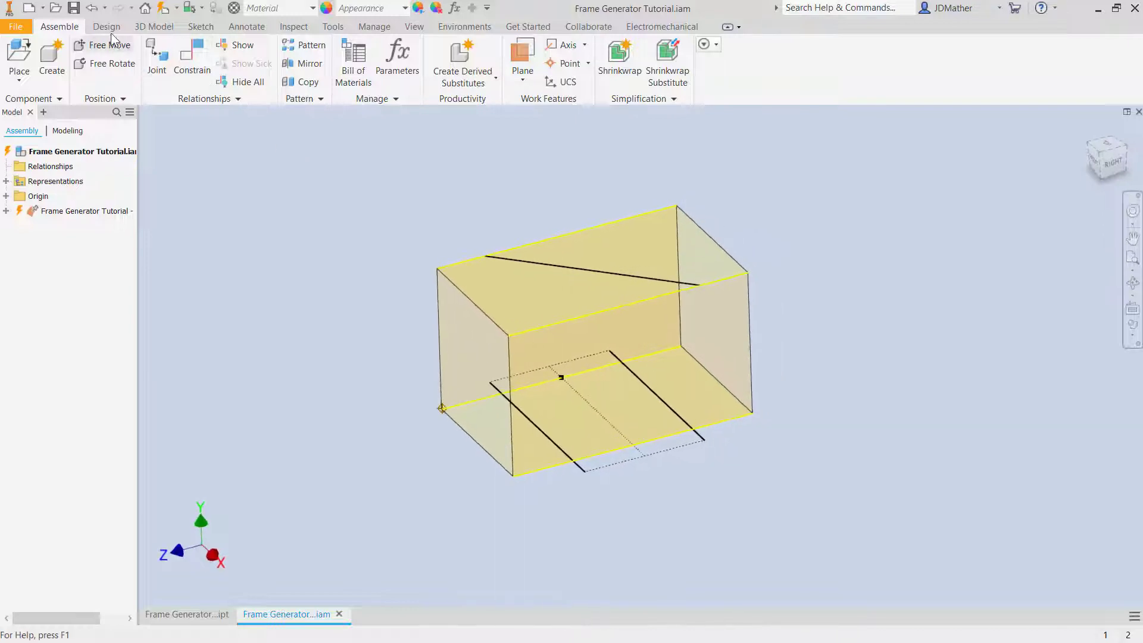
left_click(107, 26)
left_click(106, 53)
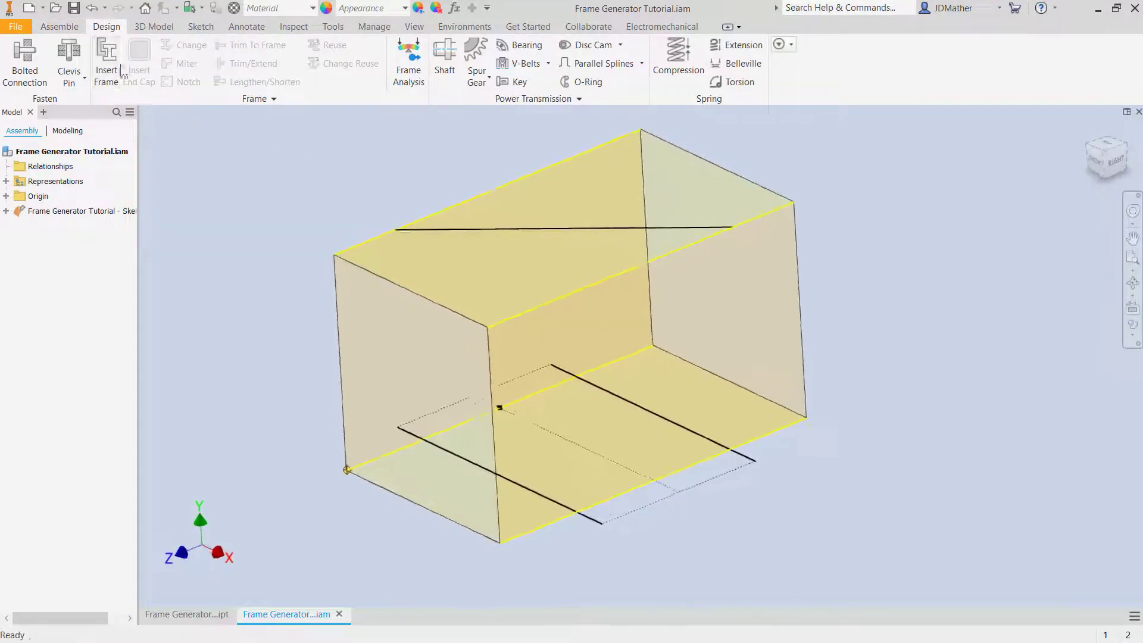
left_click(642, 263)
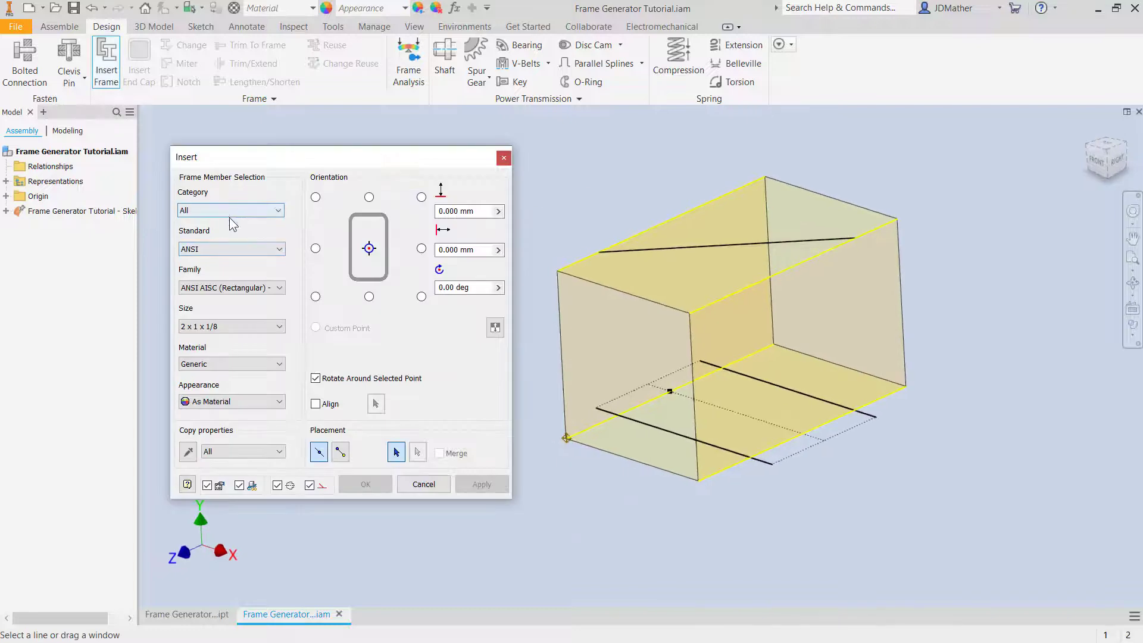
left_click(229, 210)
left_click(230, 210)
left_click(229, 249)
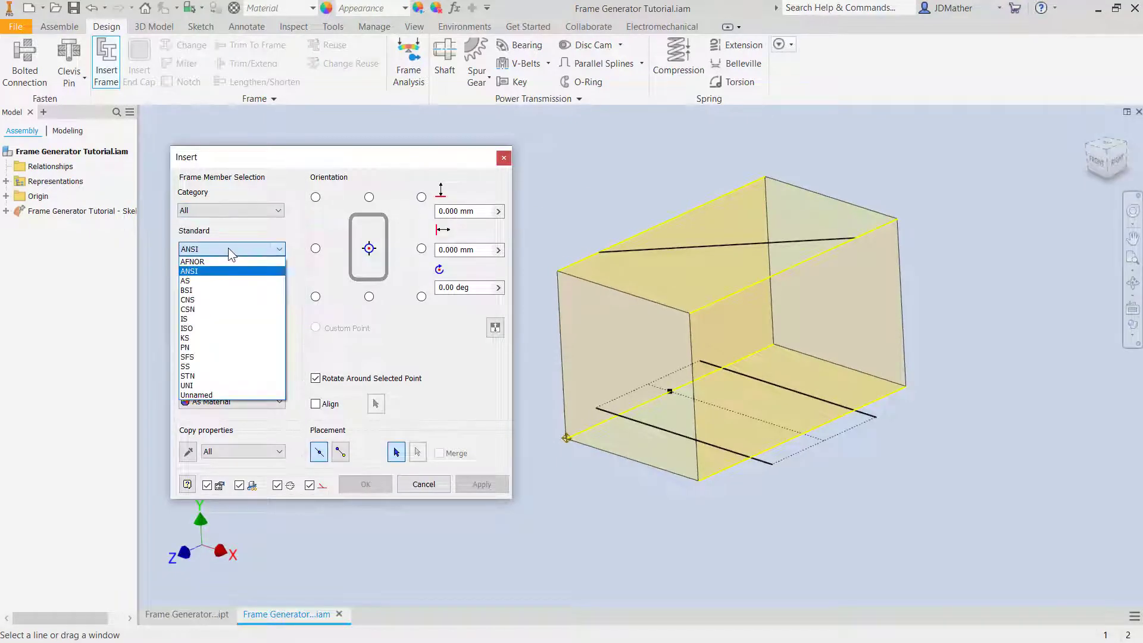
left_click(200, 328)
left_click(220, 290)
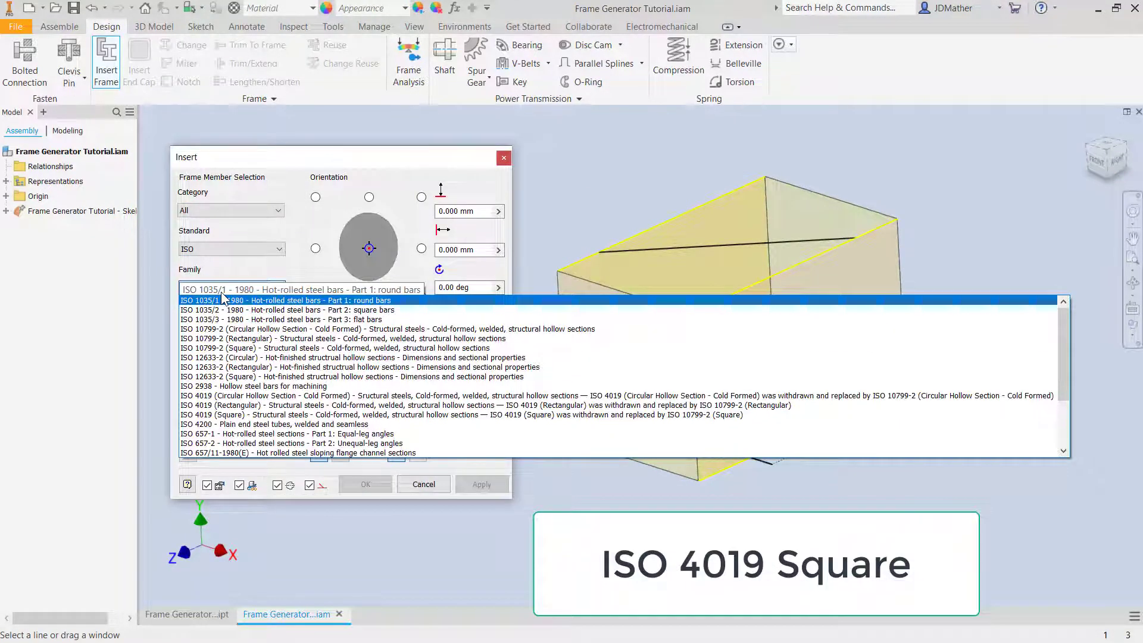
left_click(220, 415)
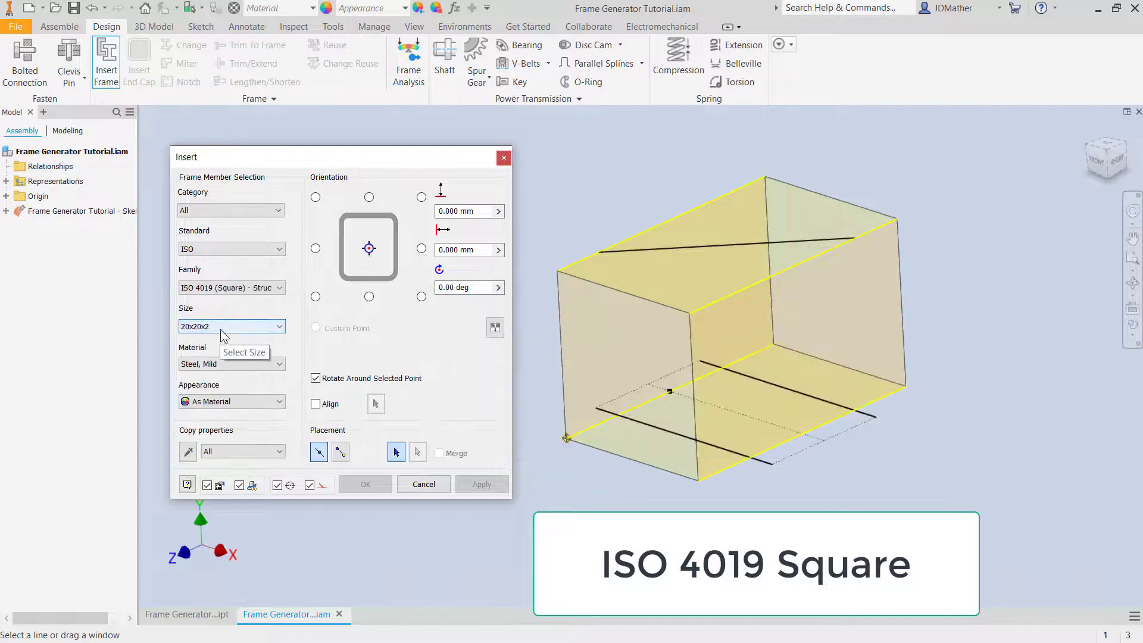
left_click(221, 330)
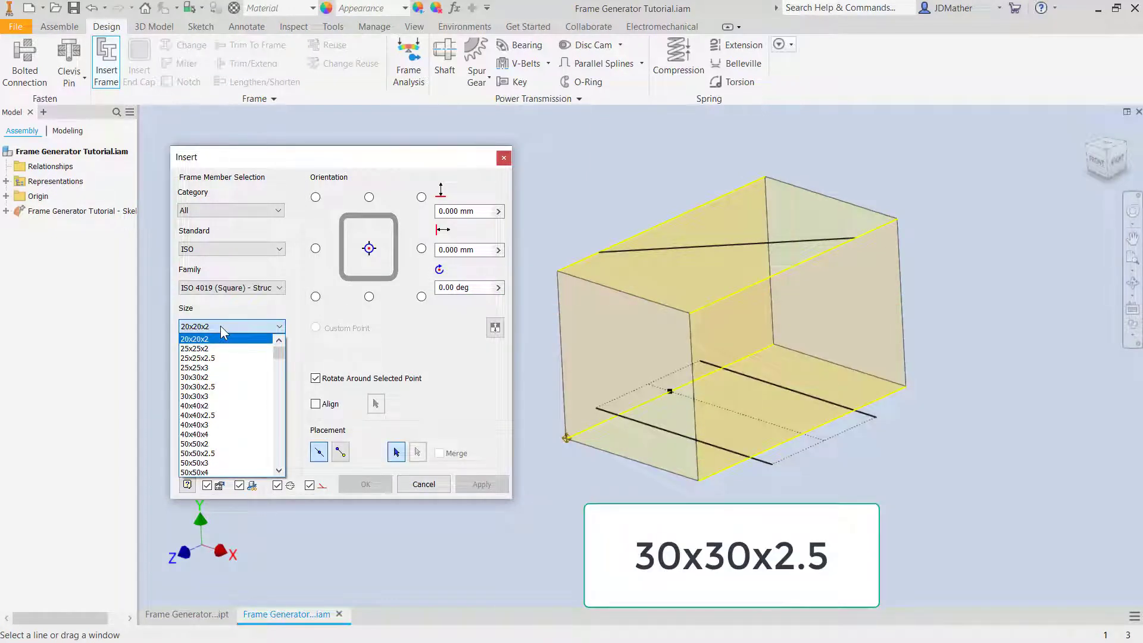
left_click(215, 387)
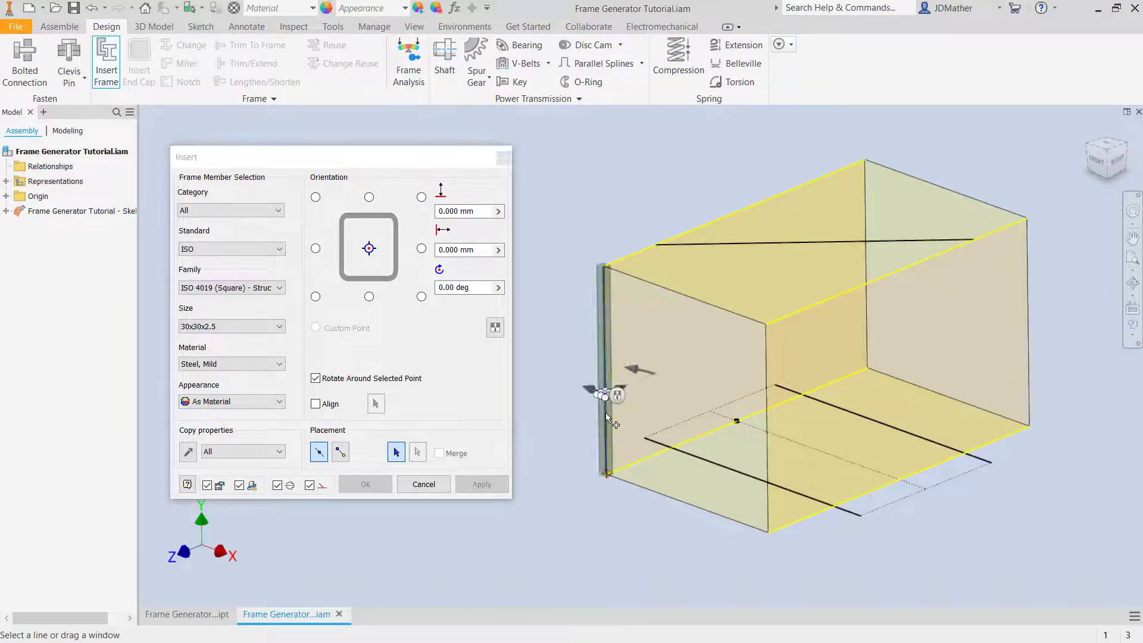
Select the four edges of the skeleton box's near end face for the square members
left_click(607, 416)
left_click(748, 521)
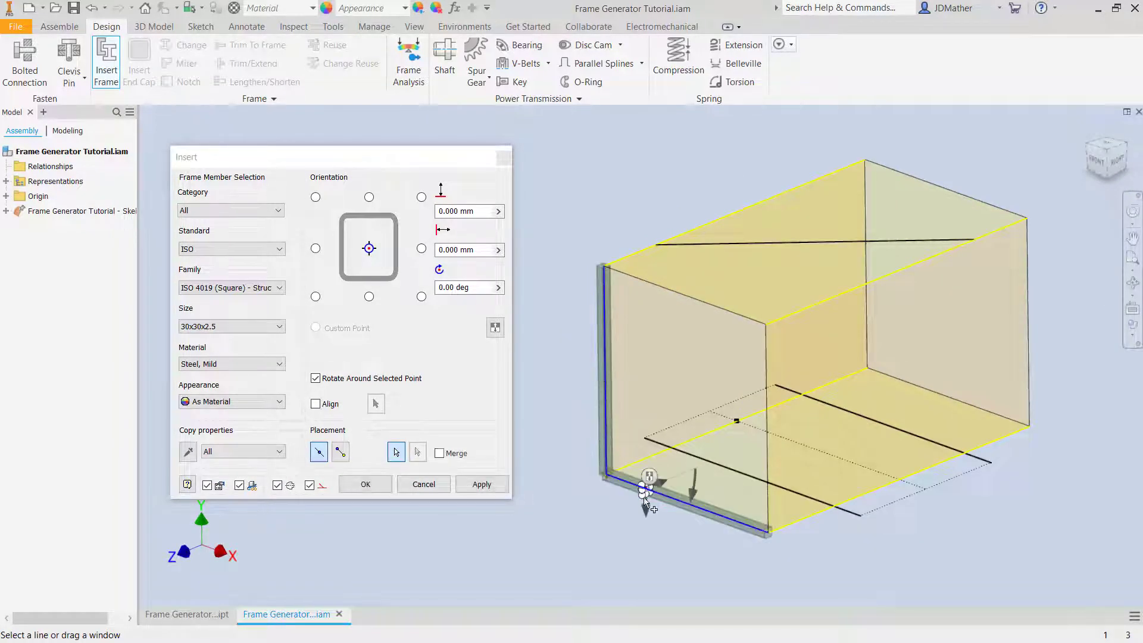
left_click(768, 456)
left_click(732, 311)
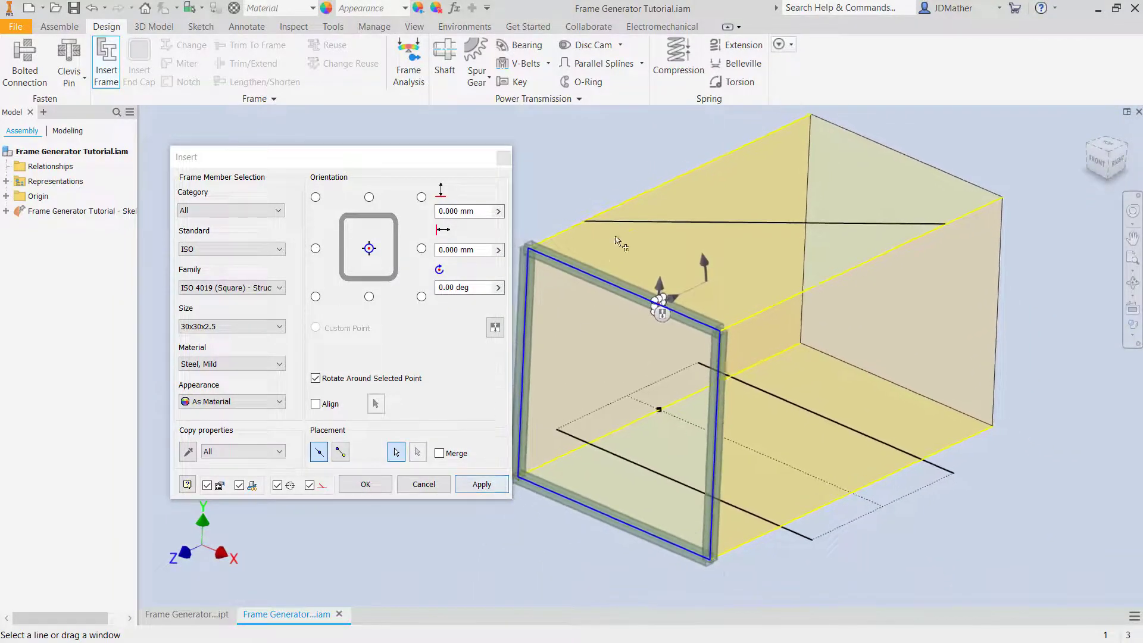
Add the four long edges of the skeleton box to the square member selection
left_click(621, 204)
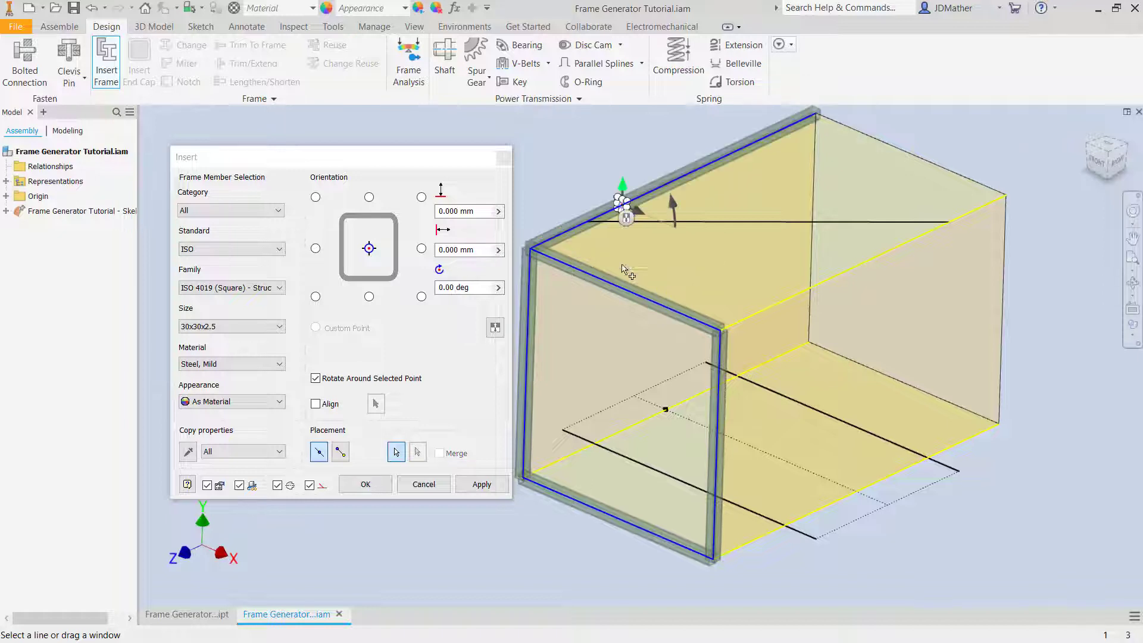
left_click(612, 435)
left_click(738, 546)
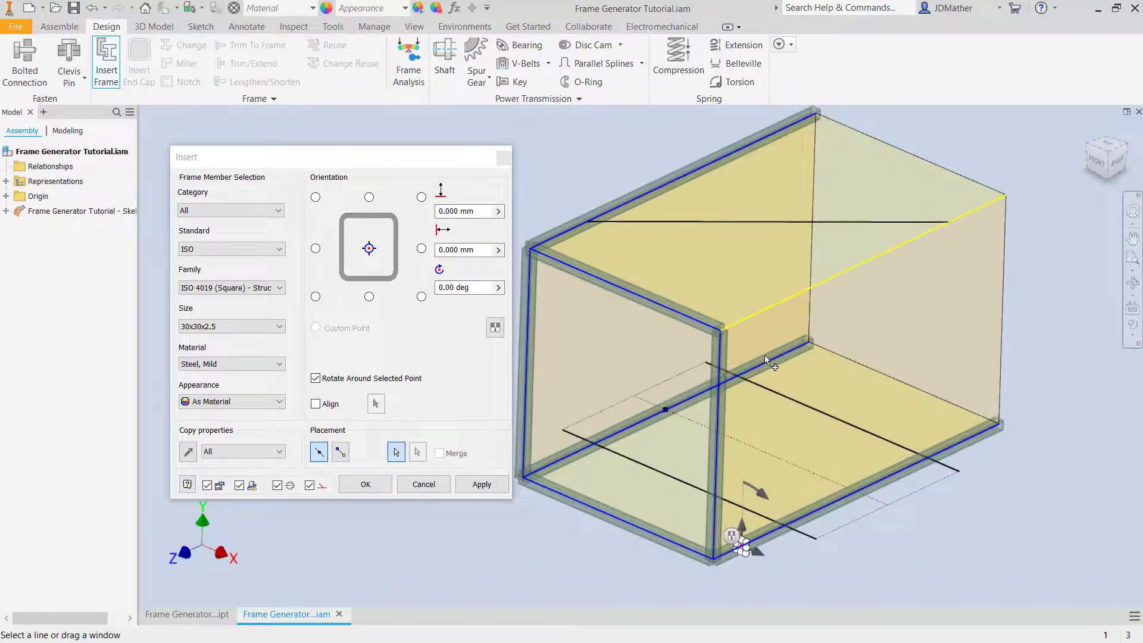
left_click(759, 310)
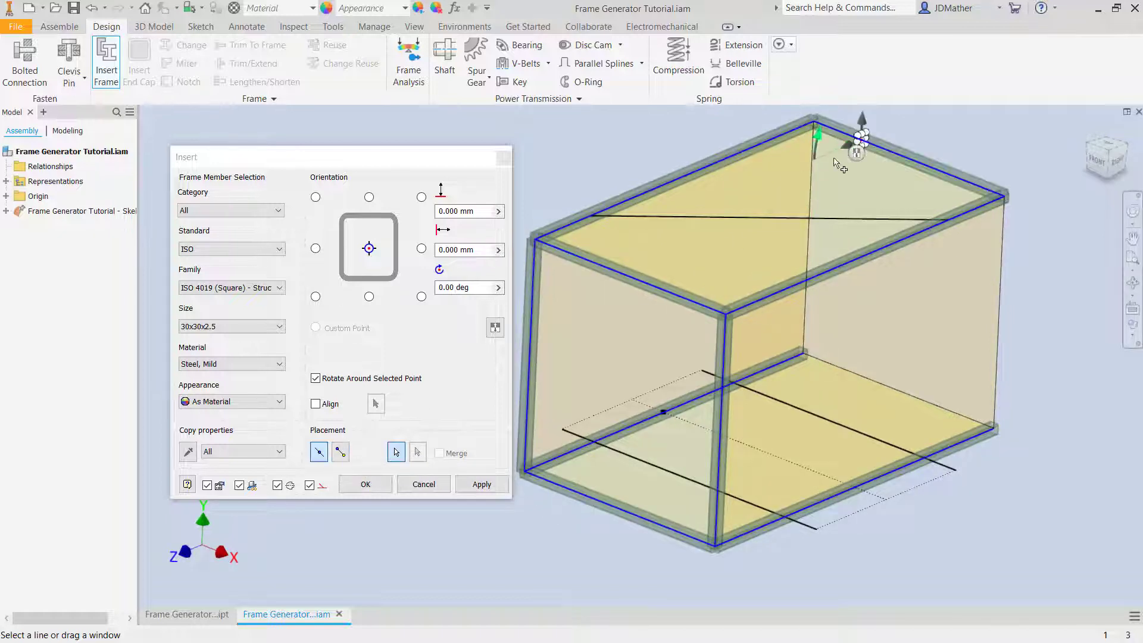
Add the far end face's edges to the selection and create the 30x30x2.5 frame members, accepting the proposed names
left_click(813, 171)
left_click(870, 376)
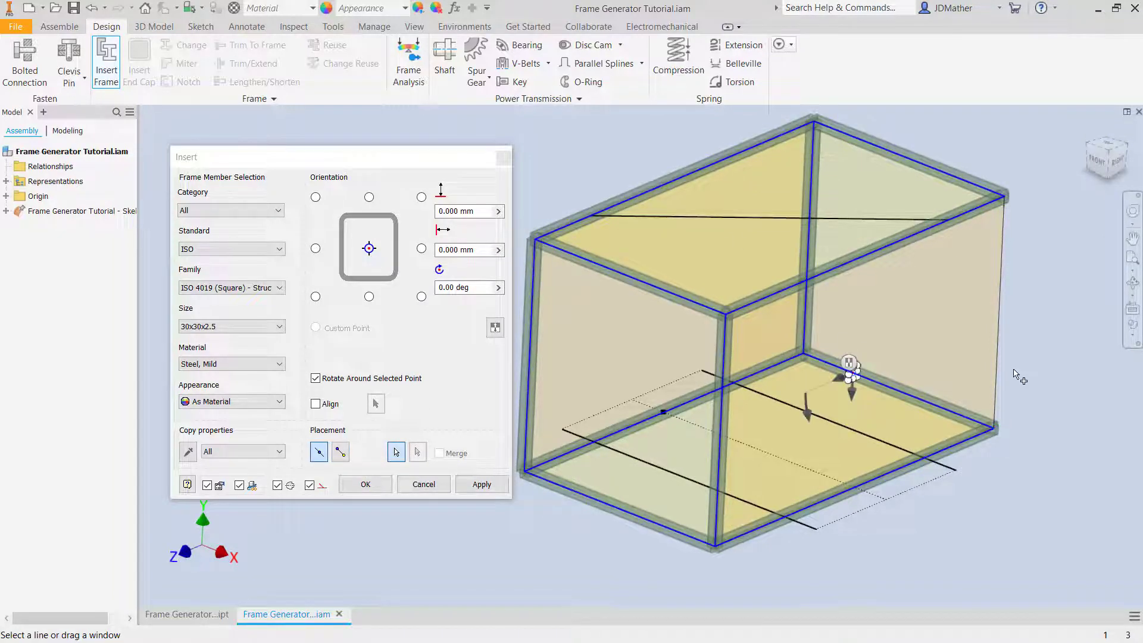
left_click(997, 370)
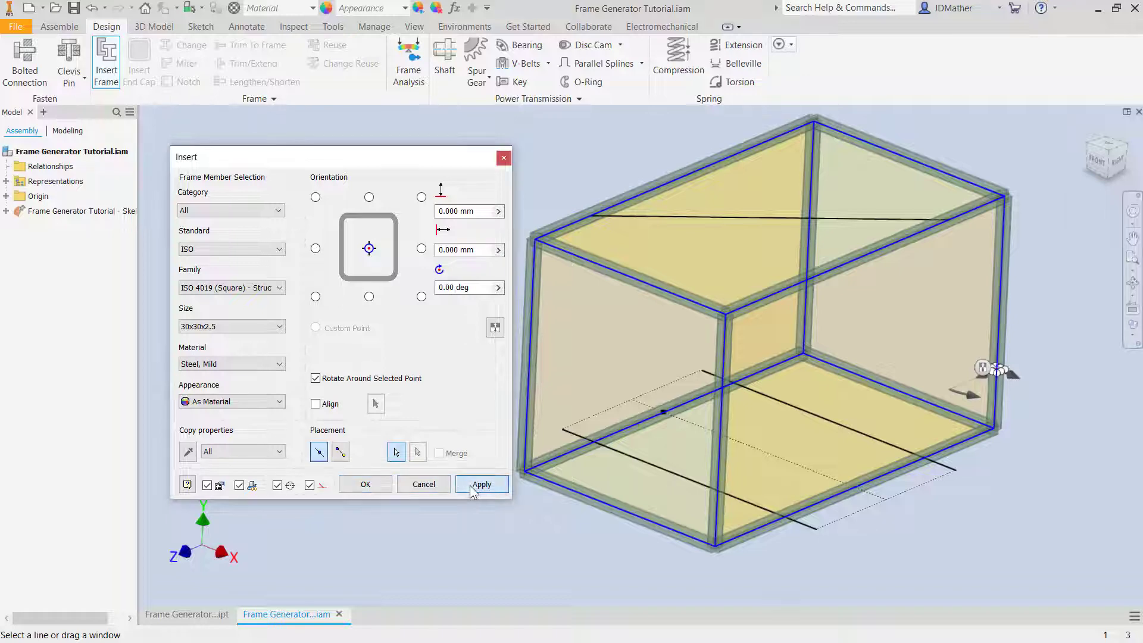
left_click(475, 484)
key("Return")
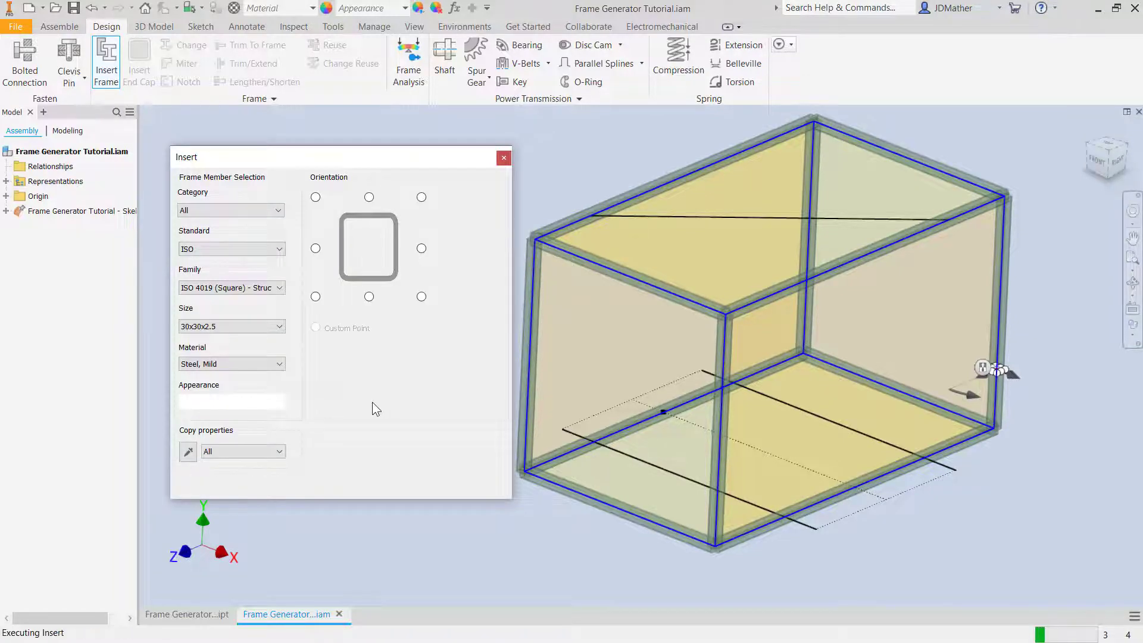
Set the member to ISO 10799-2 (Rectangular), size 50x30x2.5, and select the diagonal line on the box's top face
left_click(245, 292)
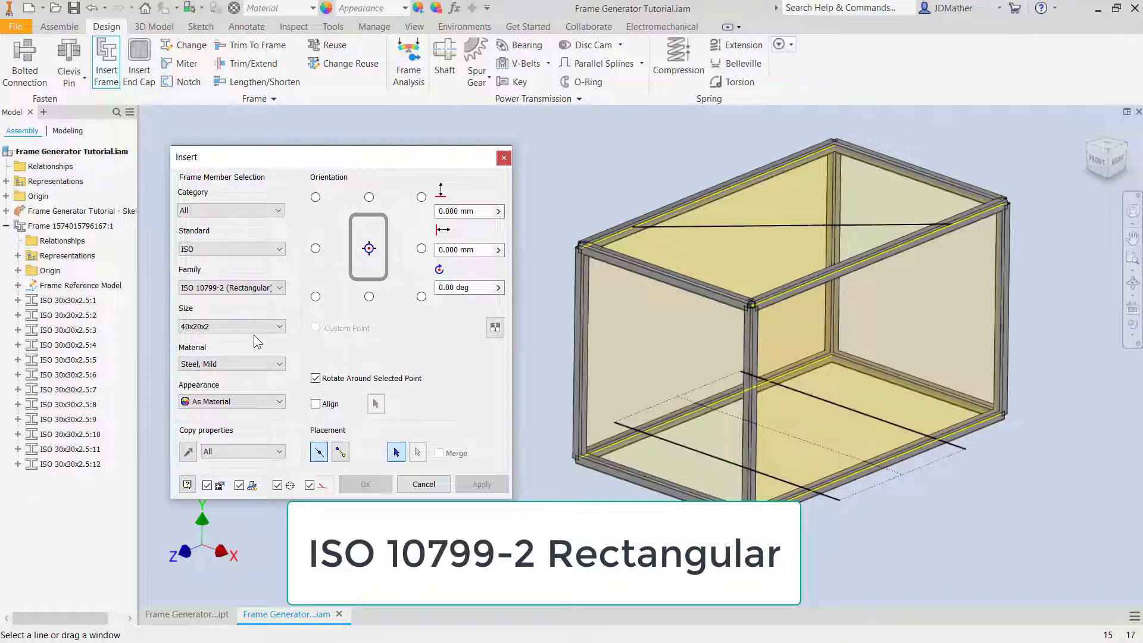
left_click(257, 326)
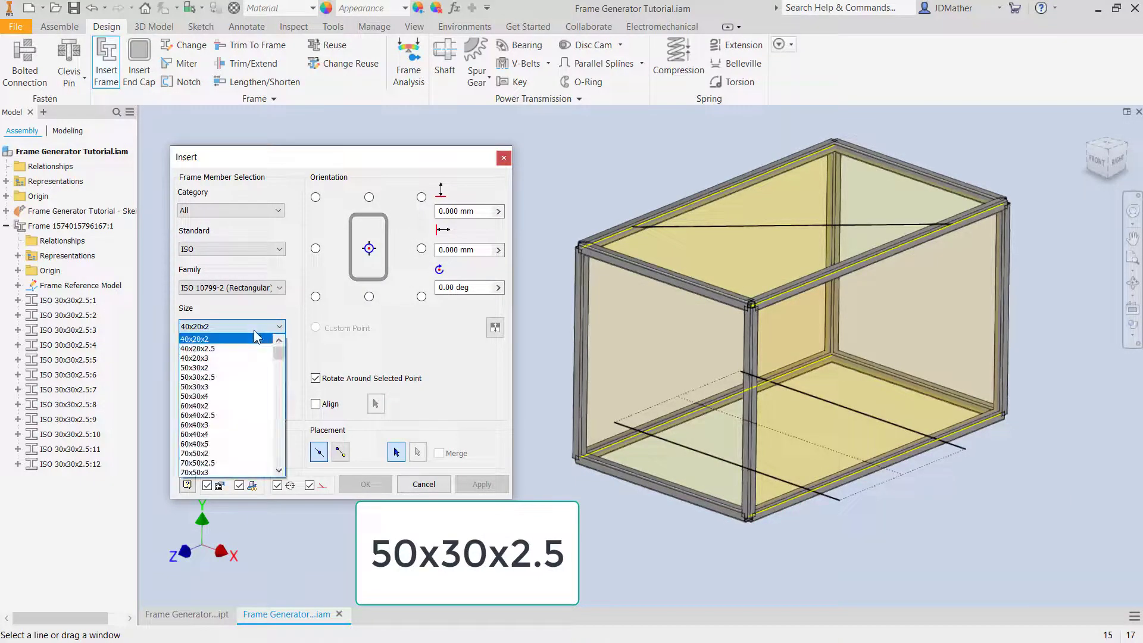
left_click(215, 377)
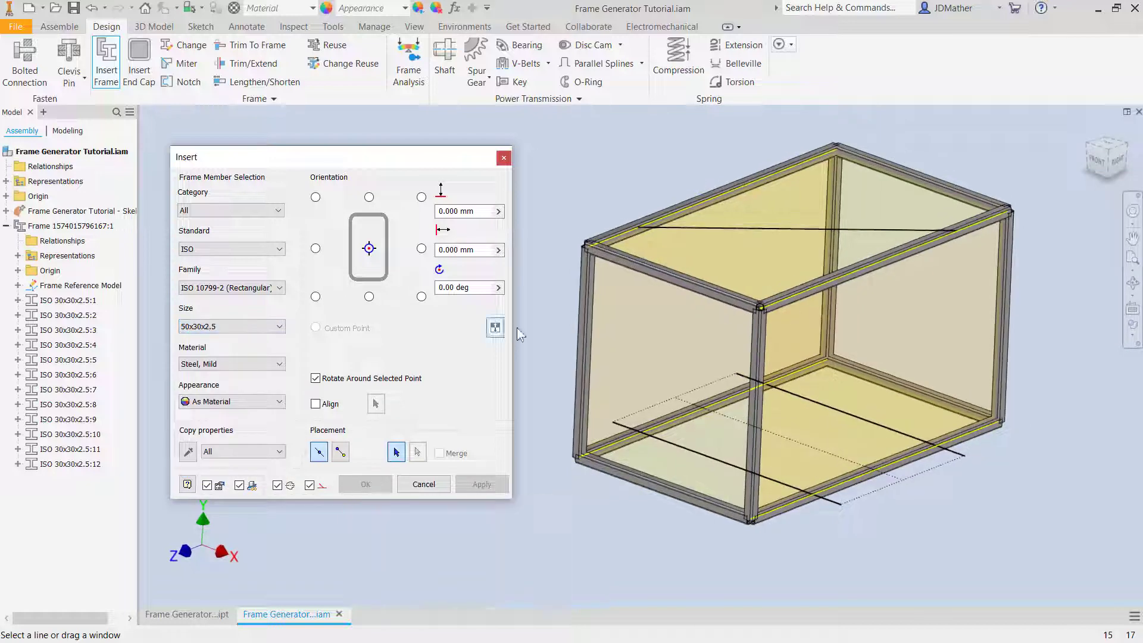
left_click(762, 232)
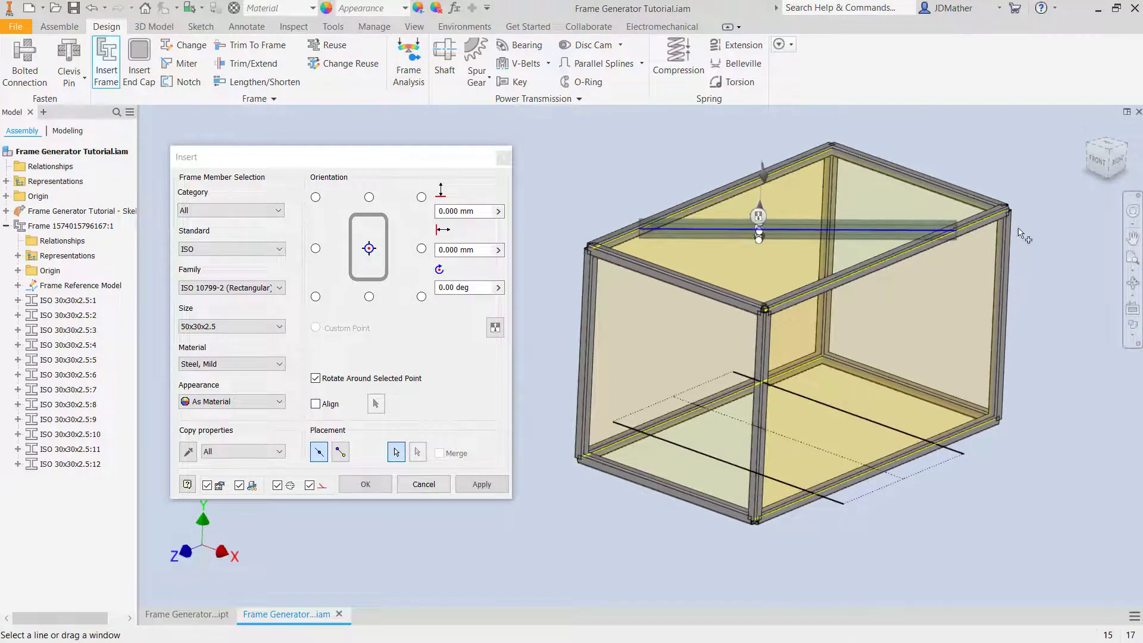
Rotate the diagonal member's profile to 90 degrees and insert it into the frame
left_click(1086, 167)
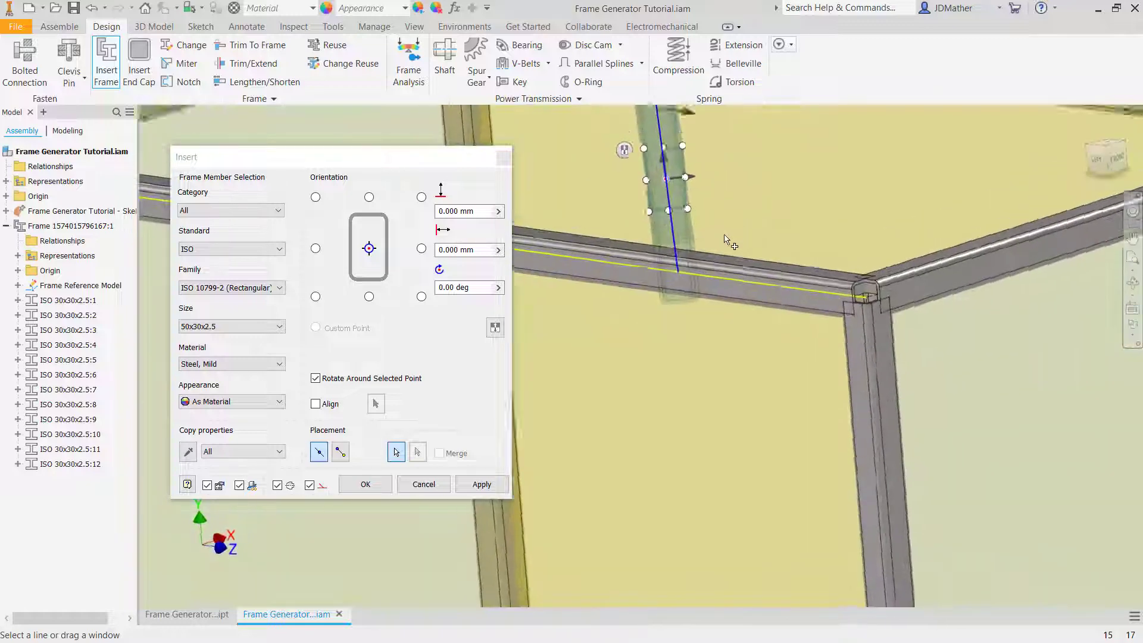
middle_click_drag(732, 298, 792, 244, "shift")
left_click_drag(819, 186, 855, 250)
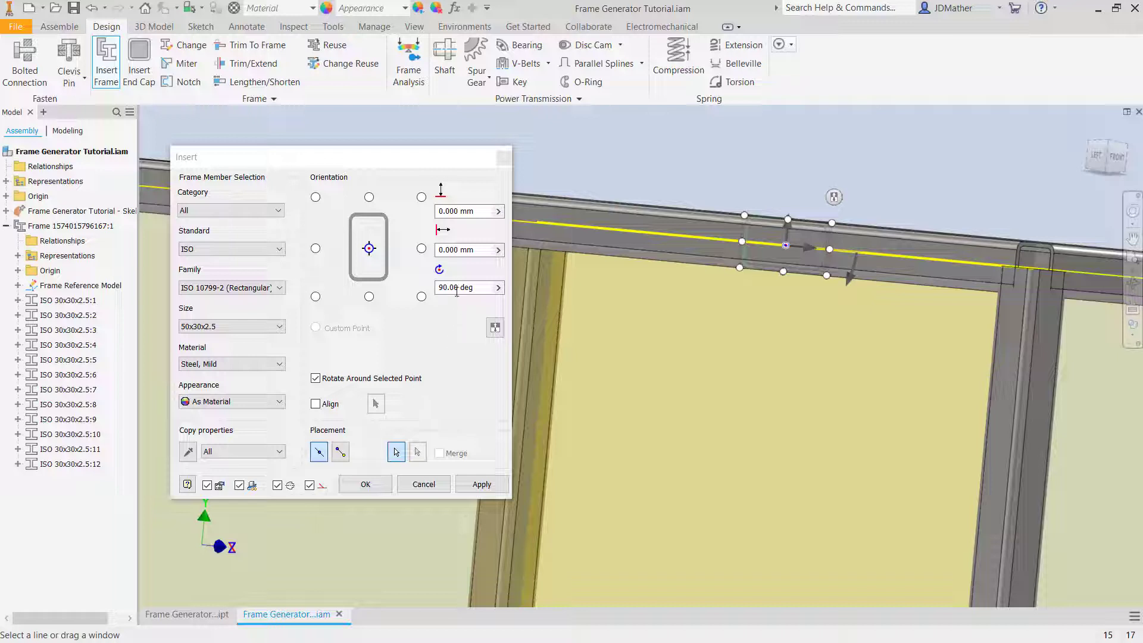
left_click(477, 287)
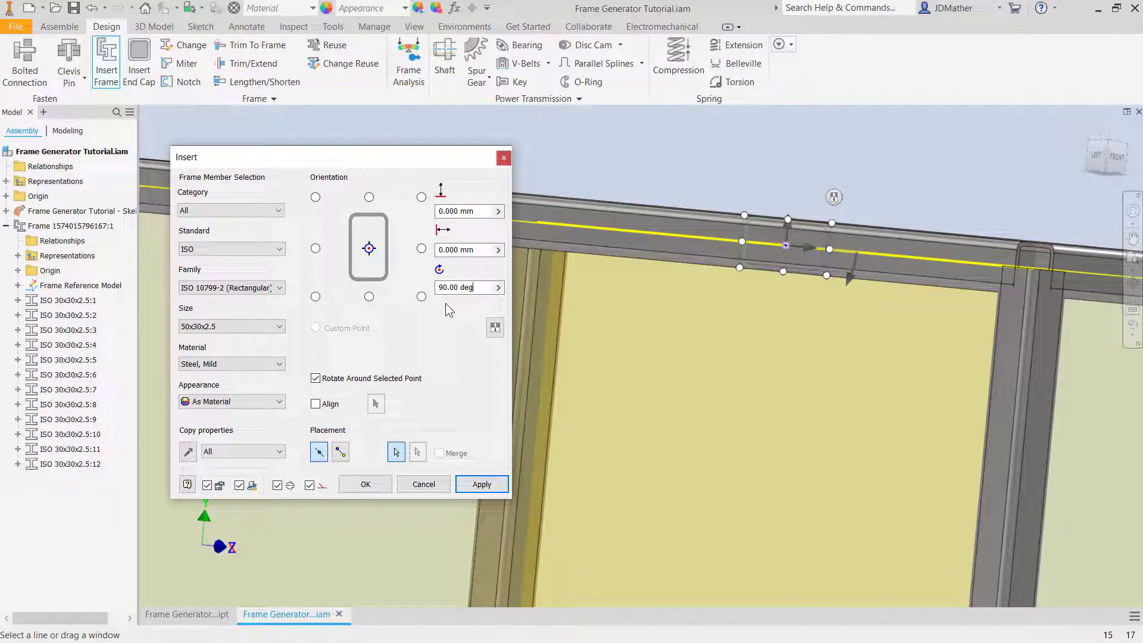
left_click(366, 484)
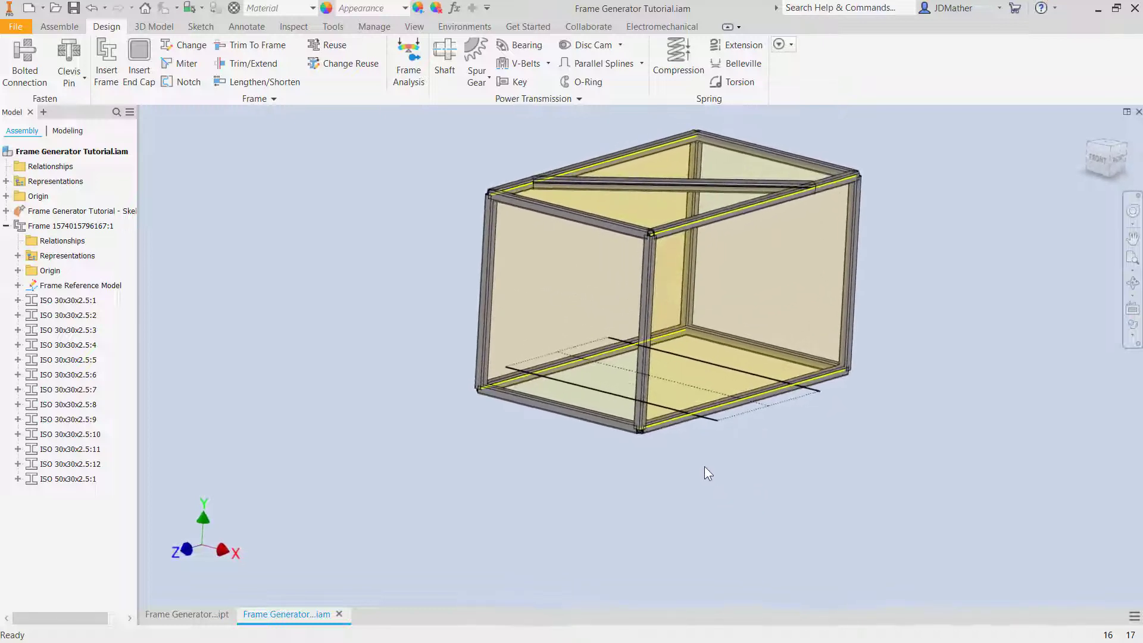
Start inserting ISO 657/15 beams of size SB 80x6 on the two solid rail lines at the box's bottom
left_click(113, 59)
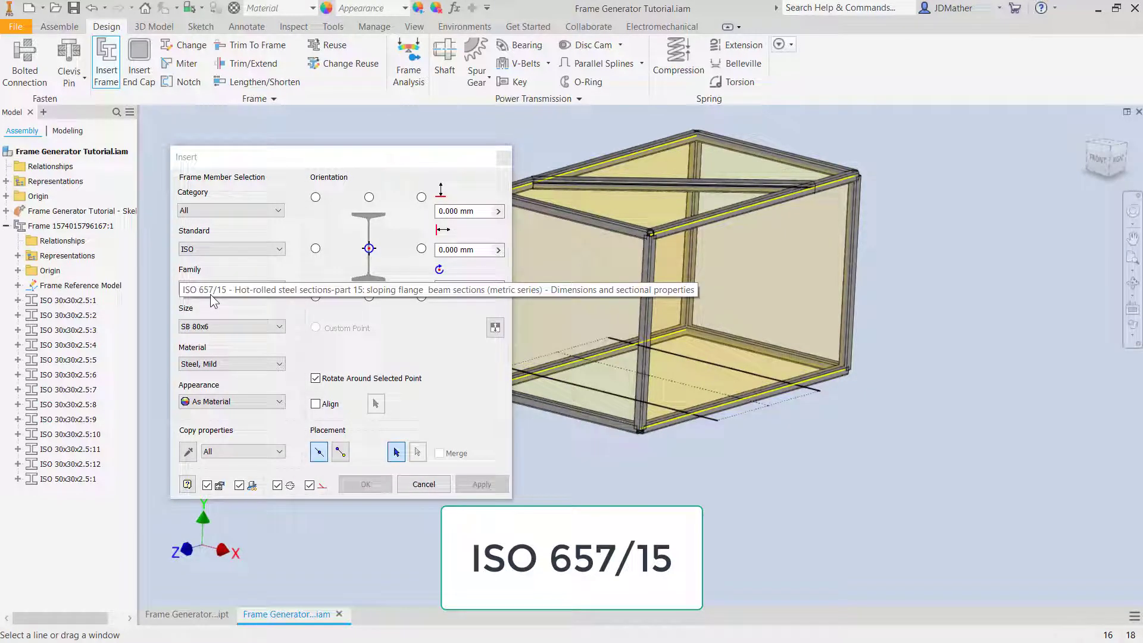
left_click(212, 327)
left_click(214, 336)
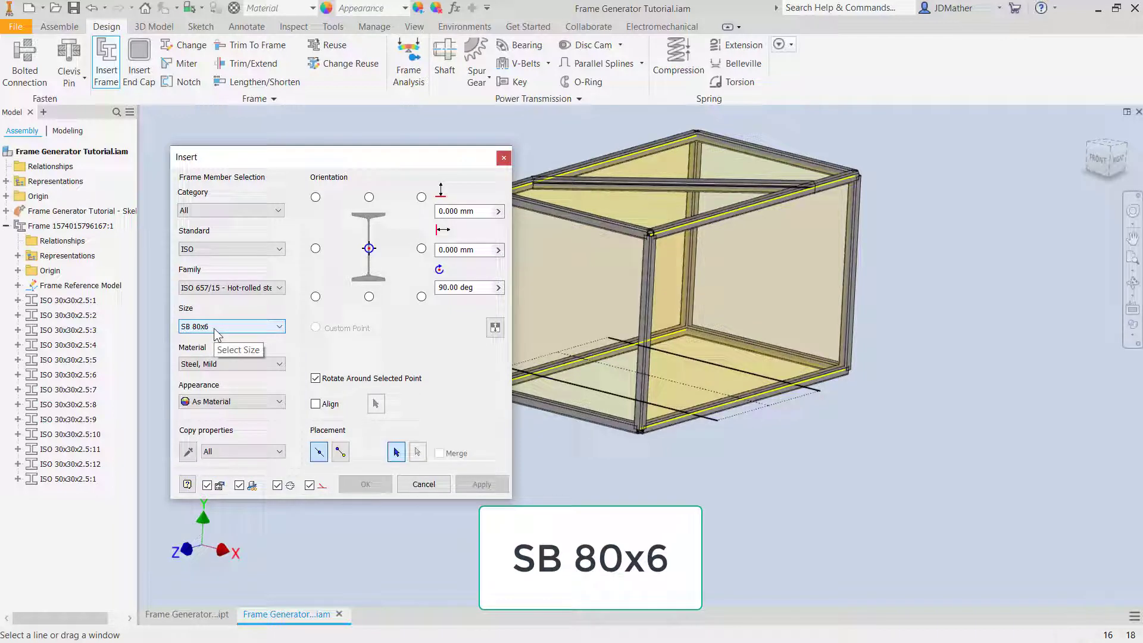
middle_click_drag(545, 531, 524, 549, "shift")
left_click(706, 436)
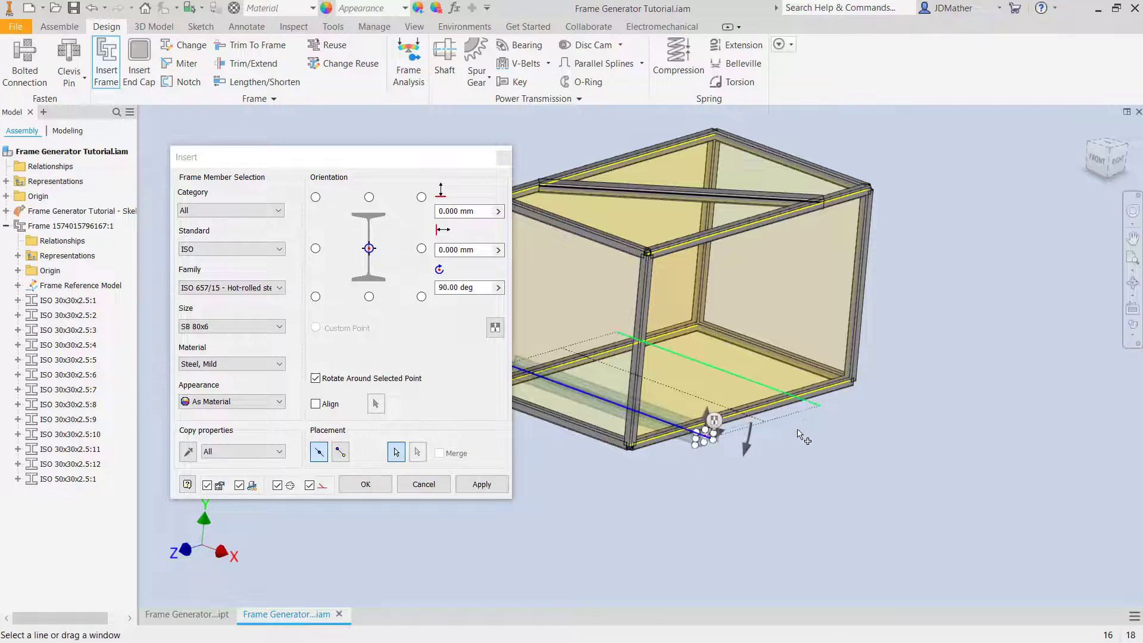
Rotate the bottom rail beams to 180 degrees so their webs stand upright
left_click(1108, 165)
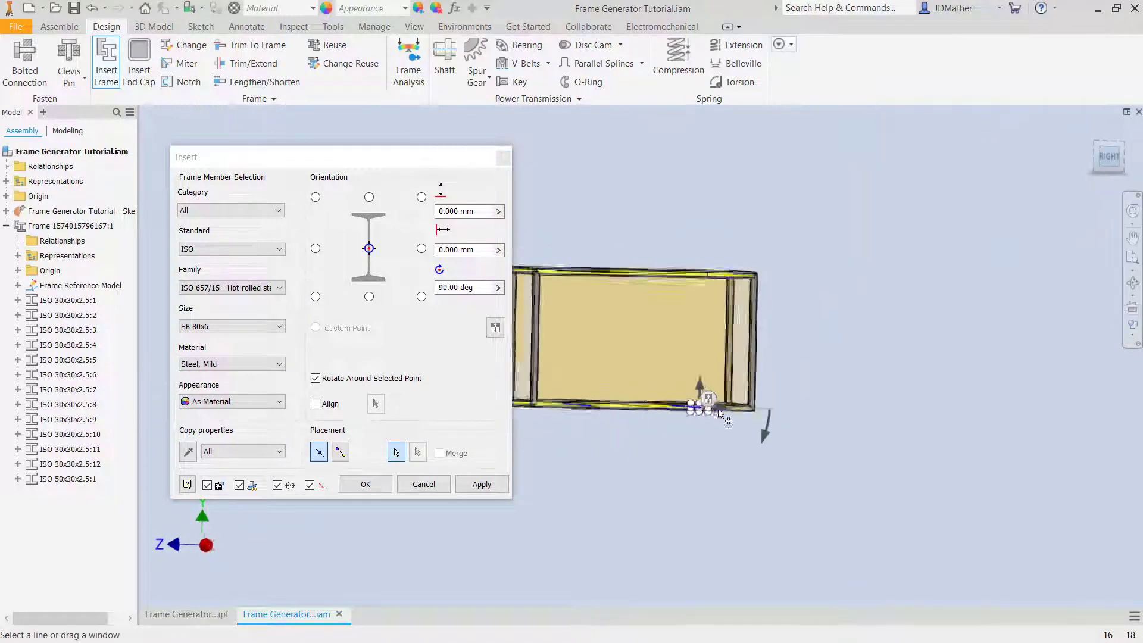
scroll(608, 390, "down", 3)
scroll(758, 439, "up", 3)
scroll(758, 439, "down", 3)
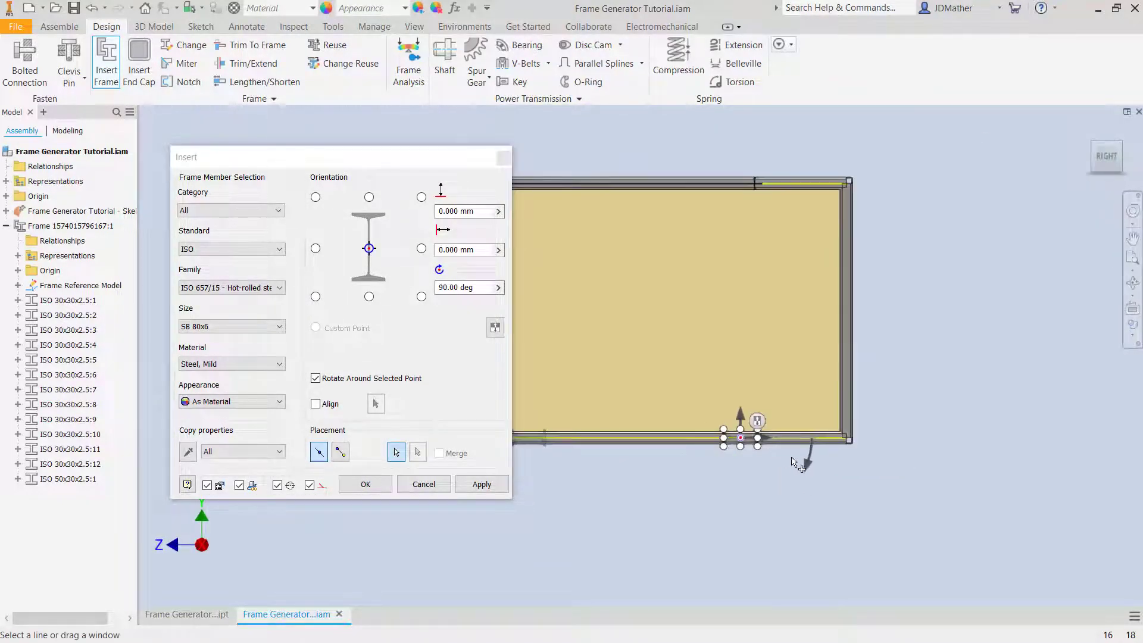
left_click_drag(810, 466, 741, 500)
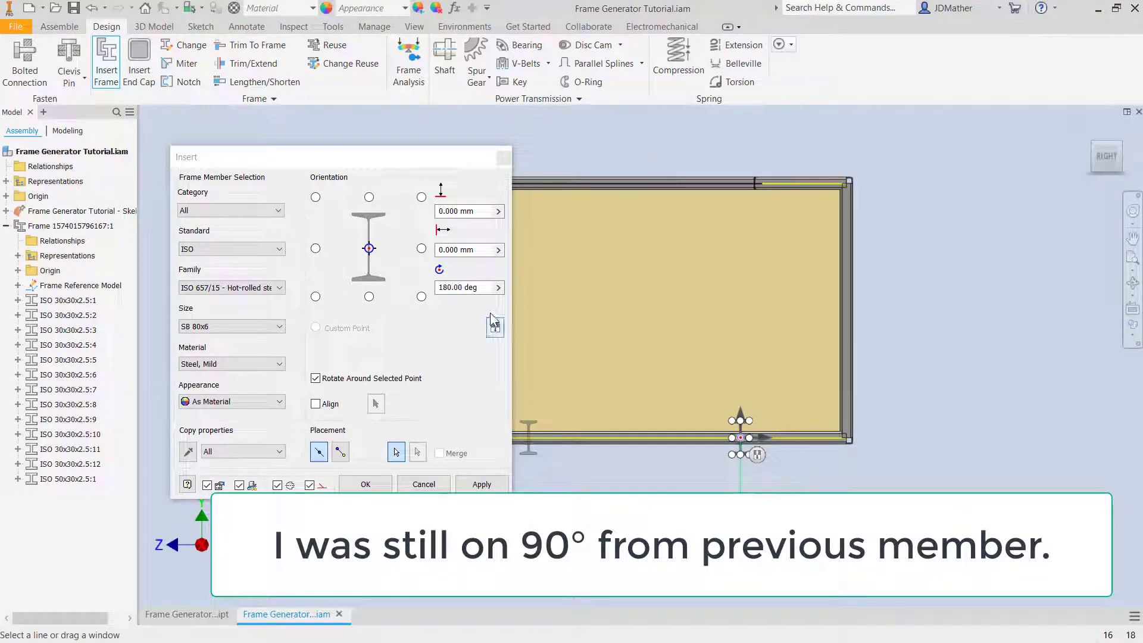
Change the bottom rail beams' insertion point to the middle of the profile's upper flange as seen in the side view
scroll(669, 489, "up", 2)
scroll(764, 474, "down", 4)
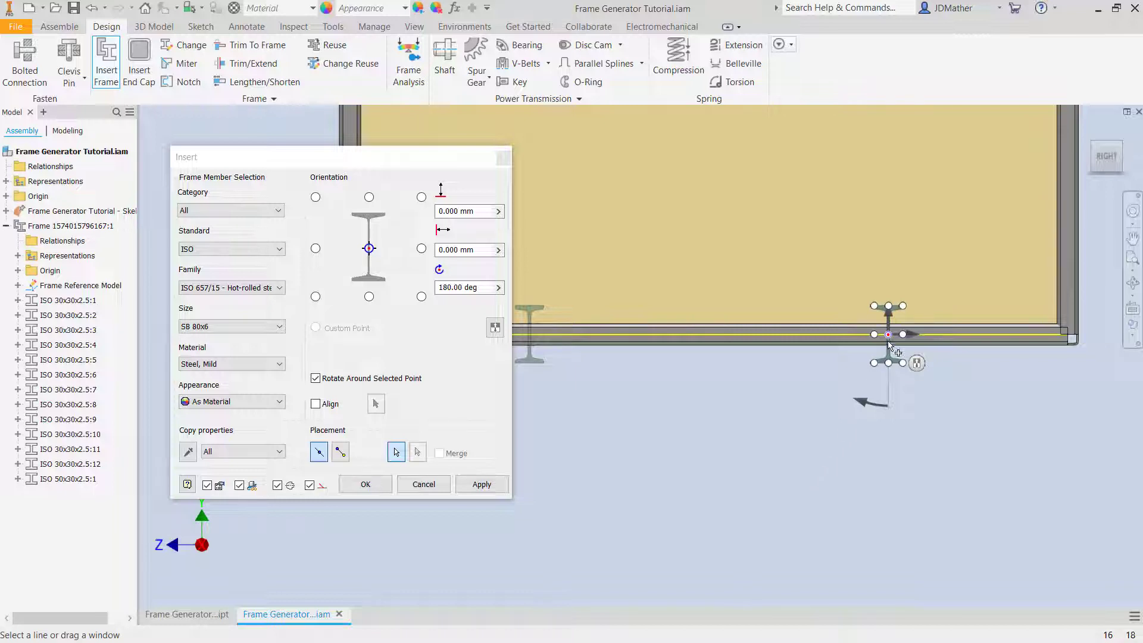
scroll(890, 345, "down", 4)
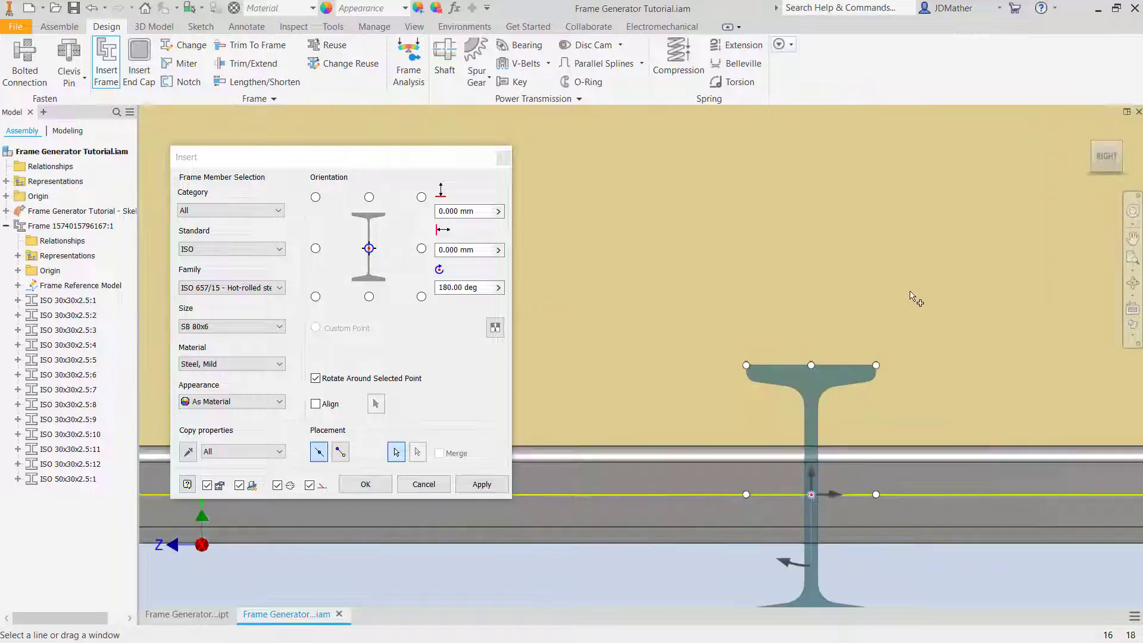
left_click(810, 364)
scroll(868, 413, "up", 3)
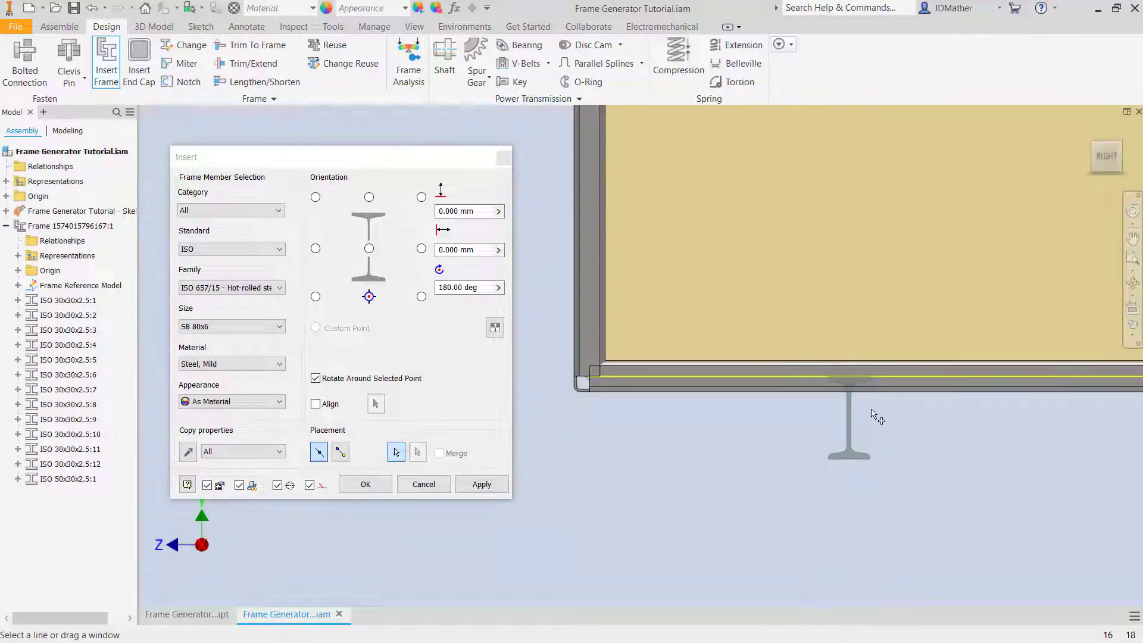
scroll(820, 360, "down", 3)
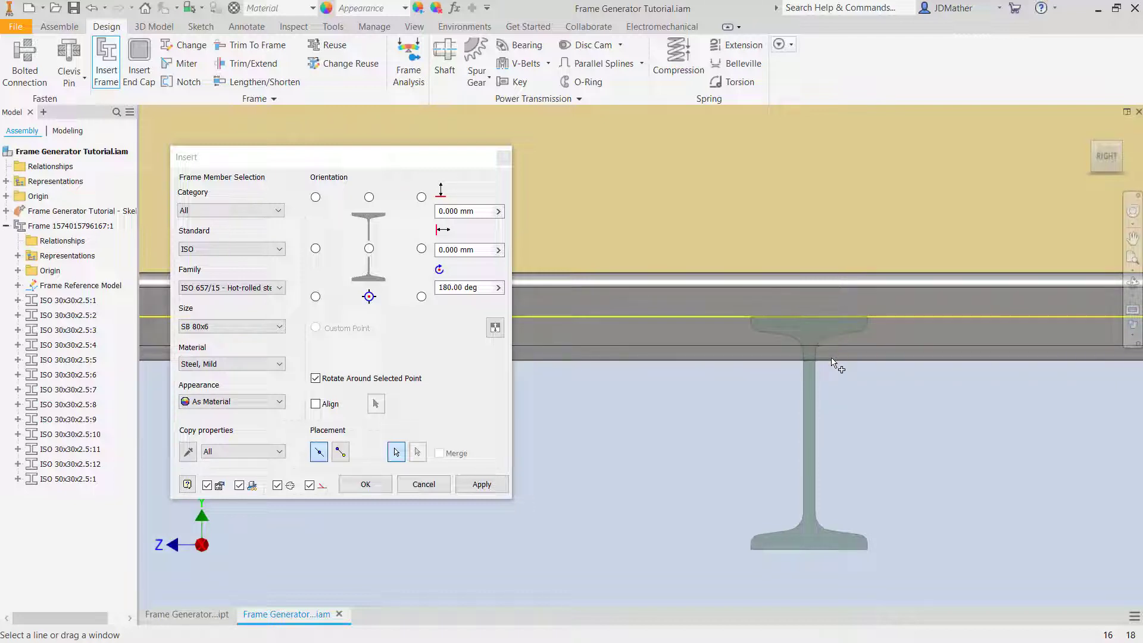
Set the bottom rail beams' vertical offset to -15 mm and insert both beams into the frame
double_click(483, 211)
type("15")
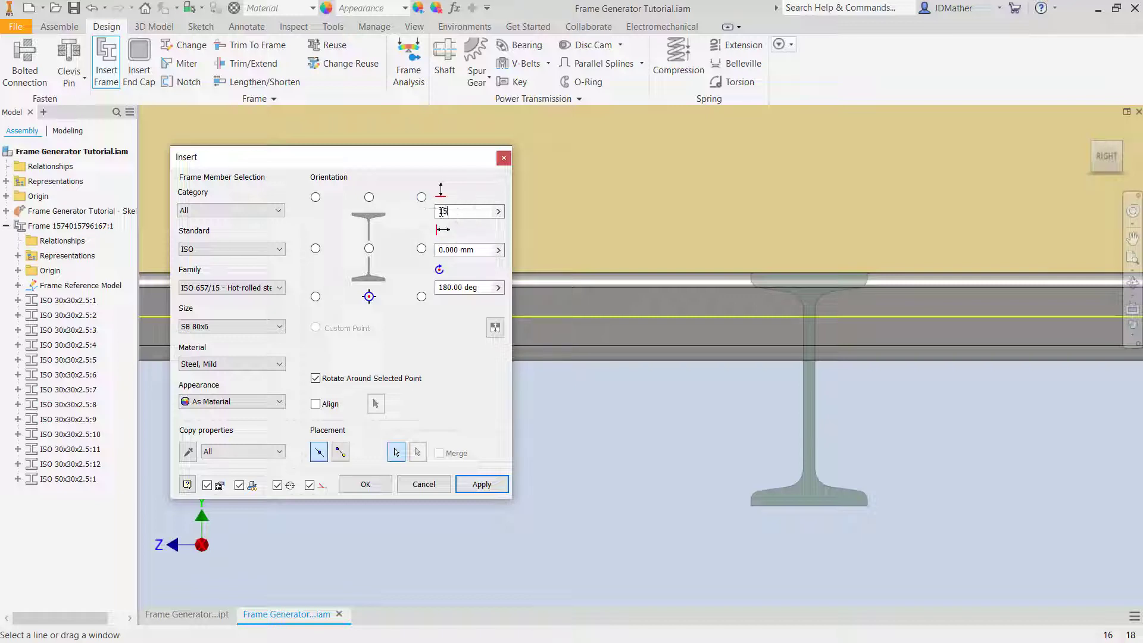
left_click(440, 212)
type("-")
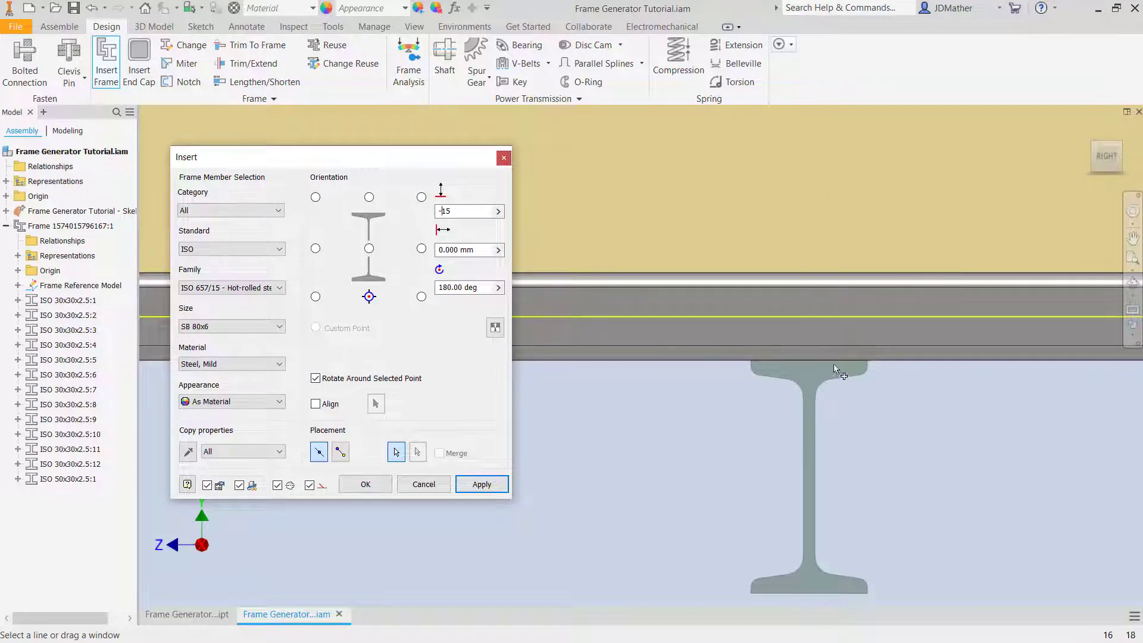
left_click(365, 484)
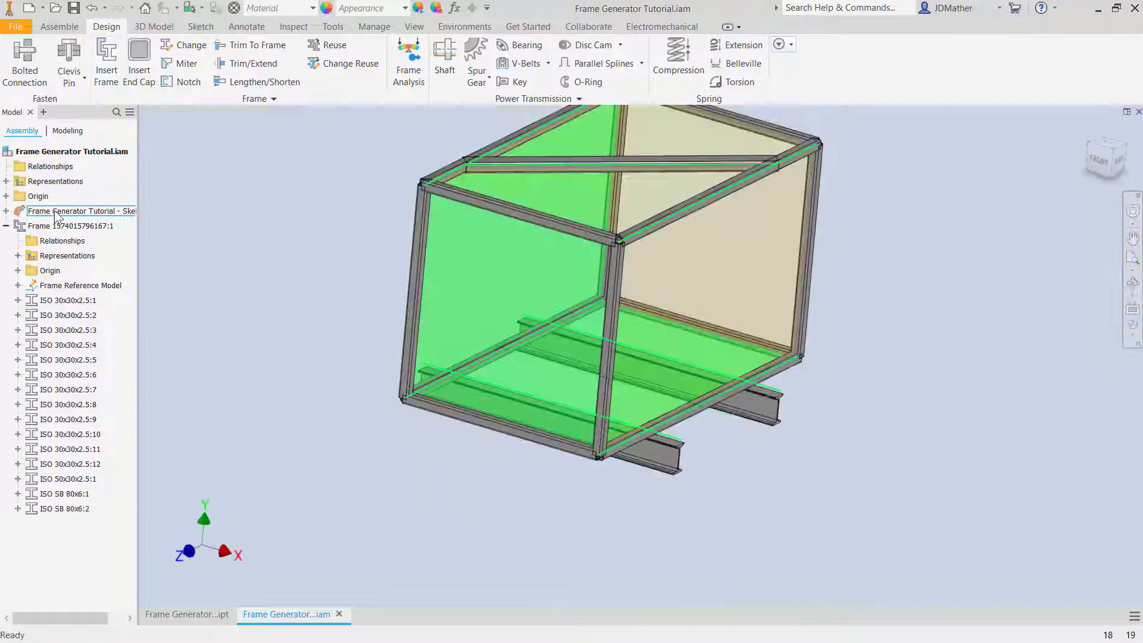
Hide the Frame Generator Tutorial skeleton part in the assembly
right_click(38, 211)
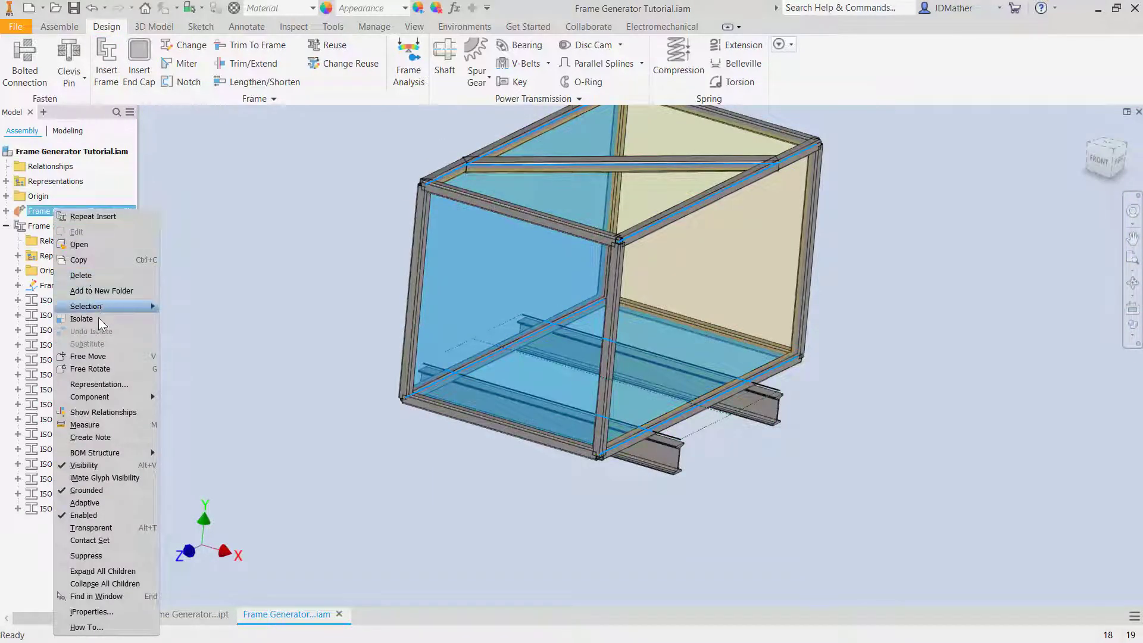
left_click(83, 465)
scroll(415, 244, "up", 5)
scroll(415, 244, "down", 3)
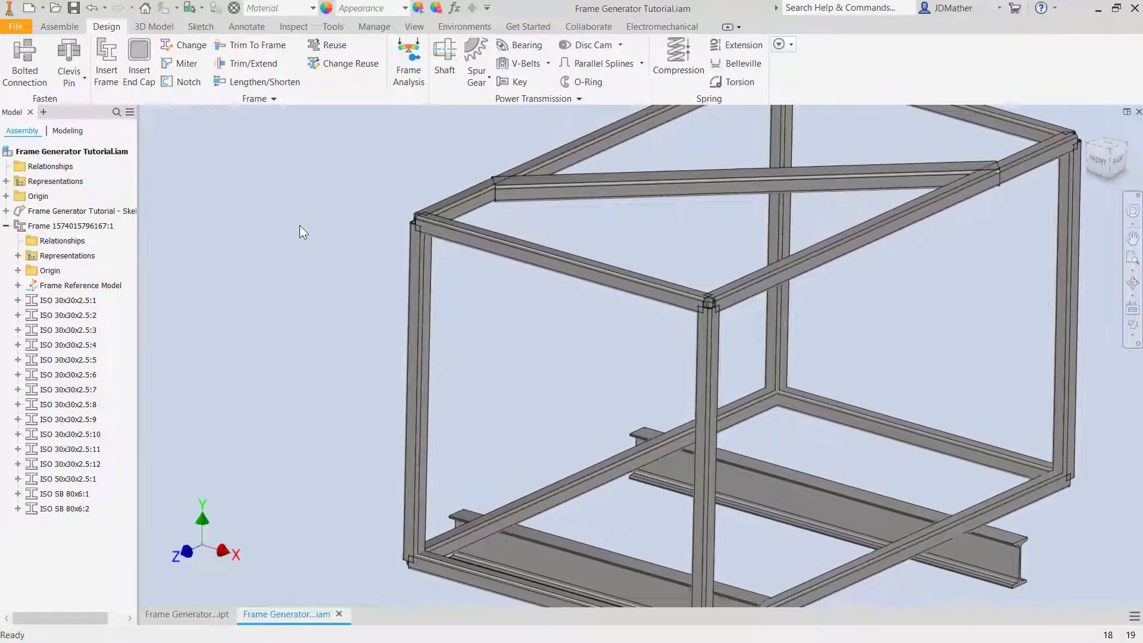
Miter the front rectangle's upper left corner between the left upright and the top cross tube, without a gap
left_click(178, 63)
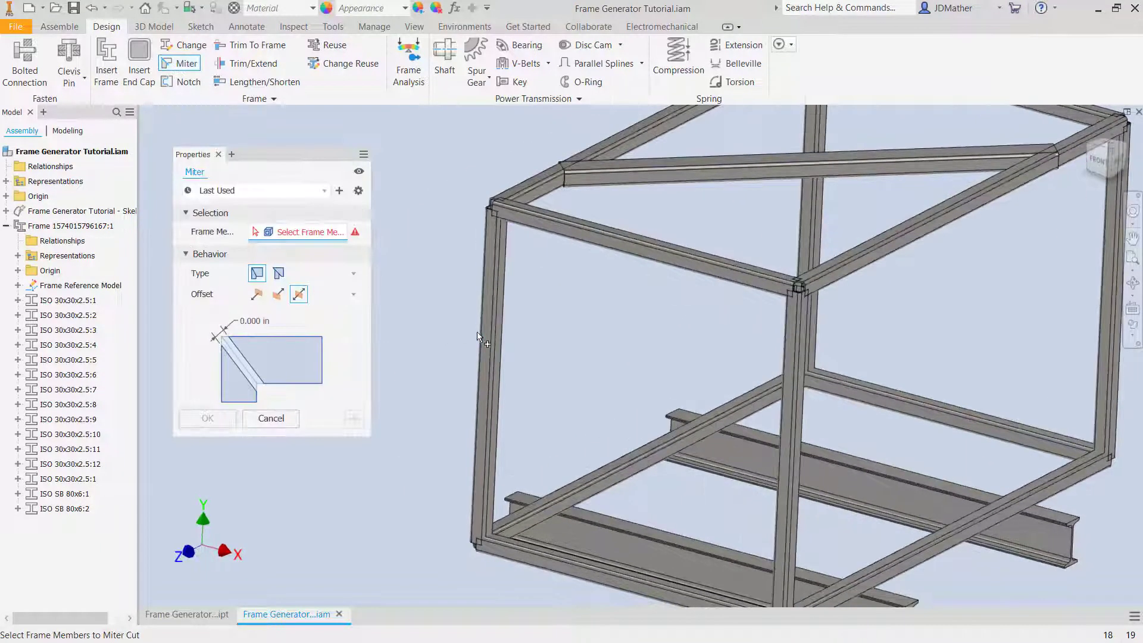
left_click(484, 329)
left_click(542, 247)
scroll(542, 247, "up", 5)
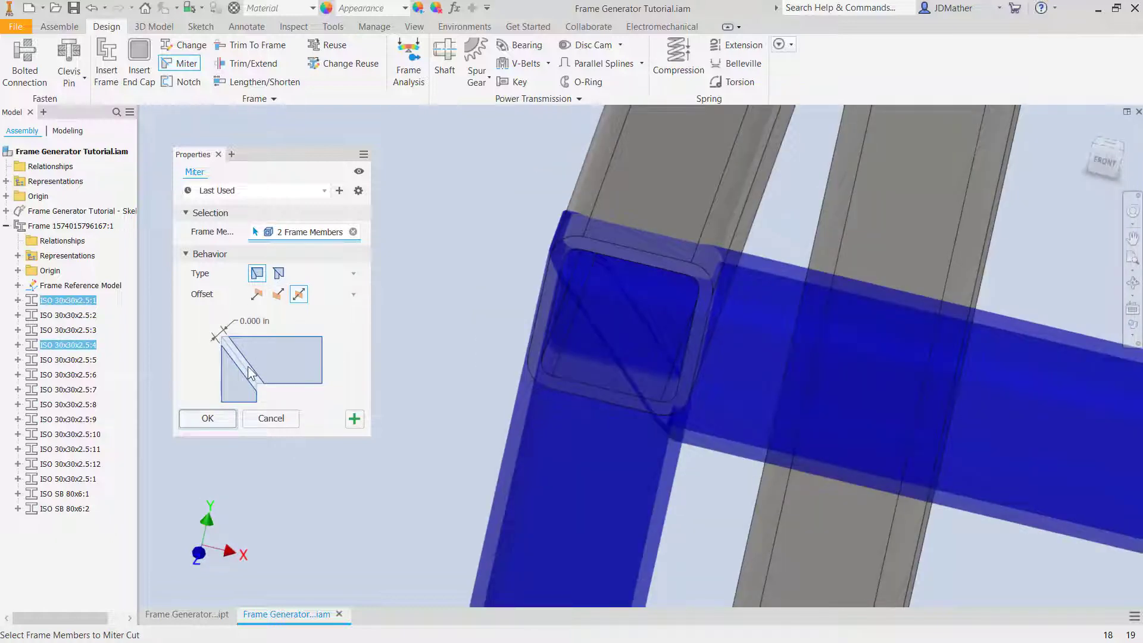
scroll(441, 284, "down", 5)
scroll(443, 282, "down", 4)
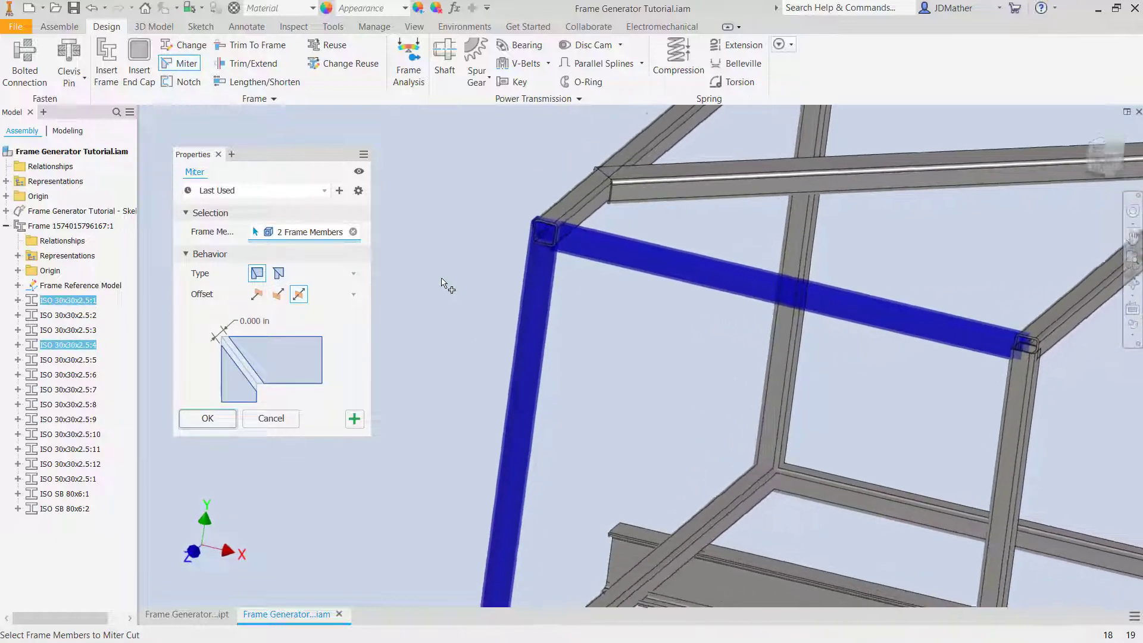
scroll(475, 299, "down", 4)
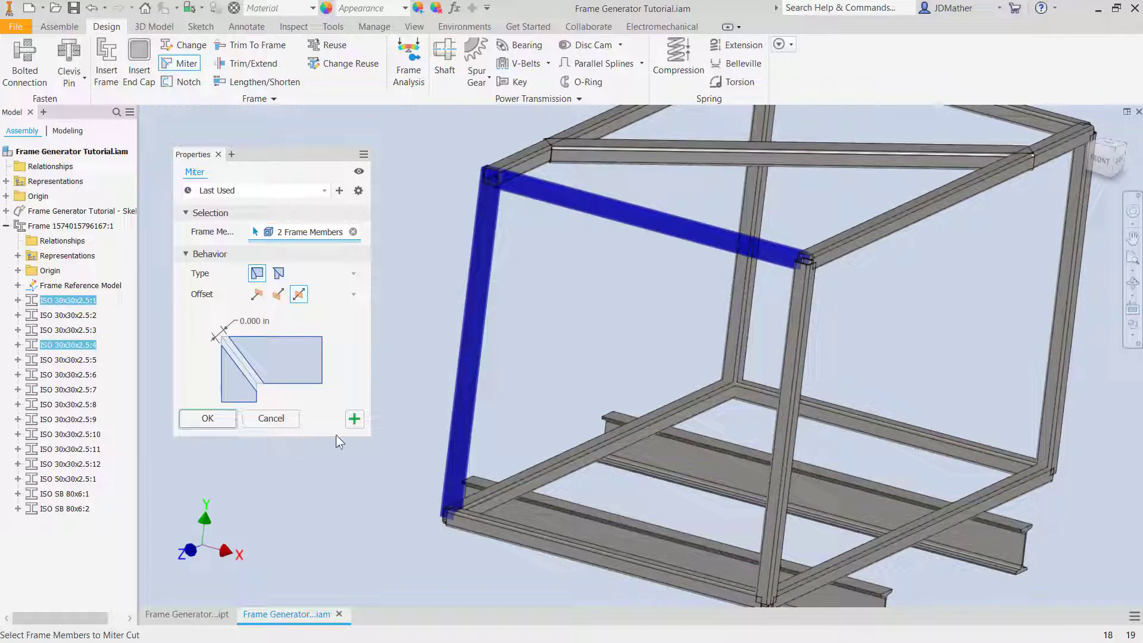
left_click(353, 419)
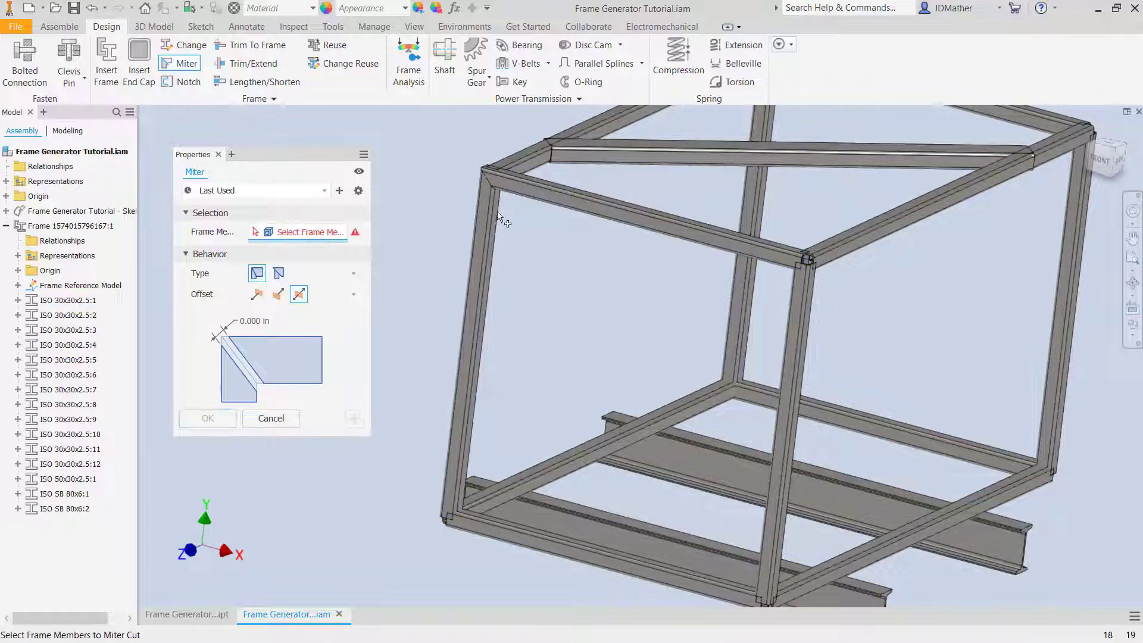
Miter the front rectangle's lower left corner between the left upright and the bottom cross tube, without a gap
left_click(475, 450)
left_click(450, 527)
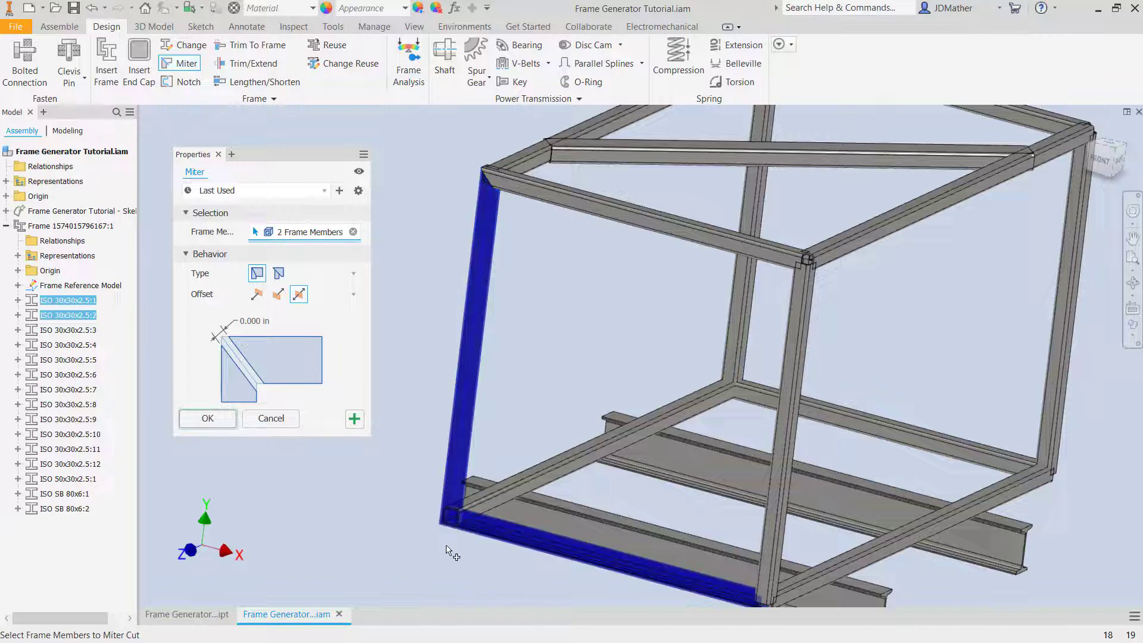
left_click(354, 419)
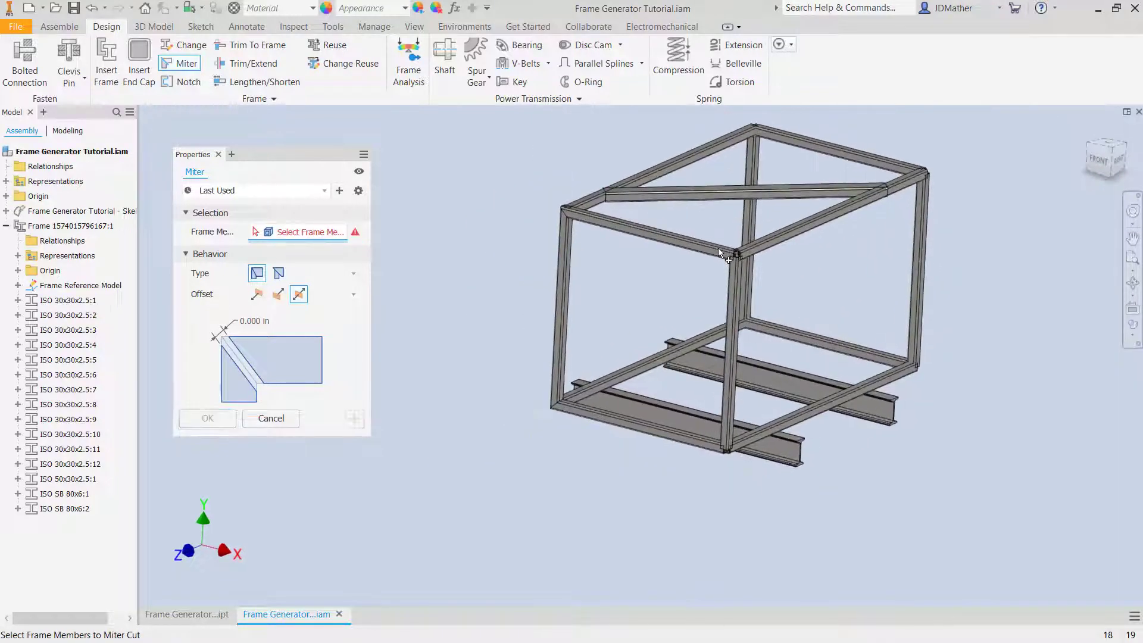
Set the miter gap to 5 mm and miter the front rectangle's upper right corner between the top cross tube and right upright
left_click(262, 322)
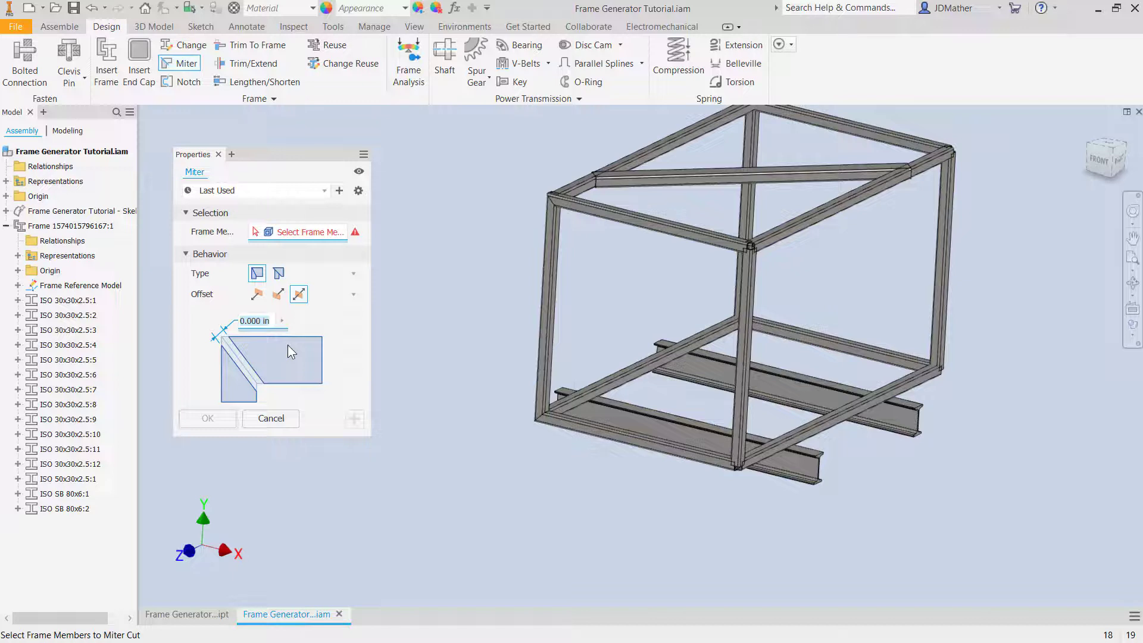
type("5mm")
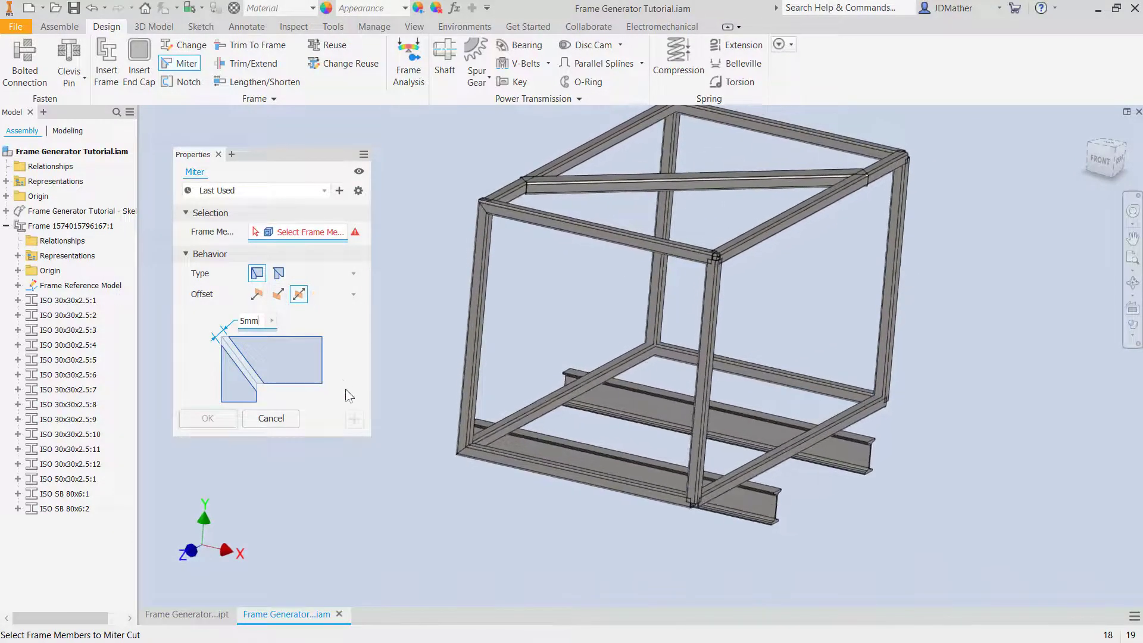
left_click(691, 276)
left_click(698, 280)
scroll(706, 256, "up", 8)
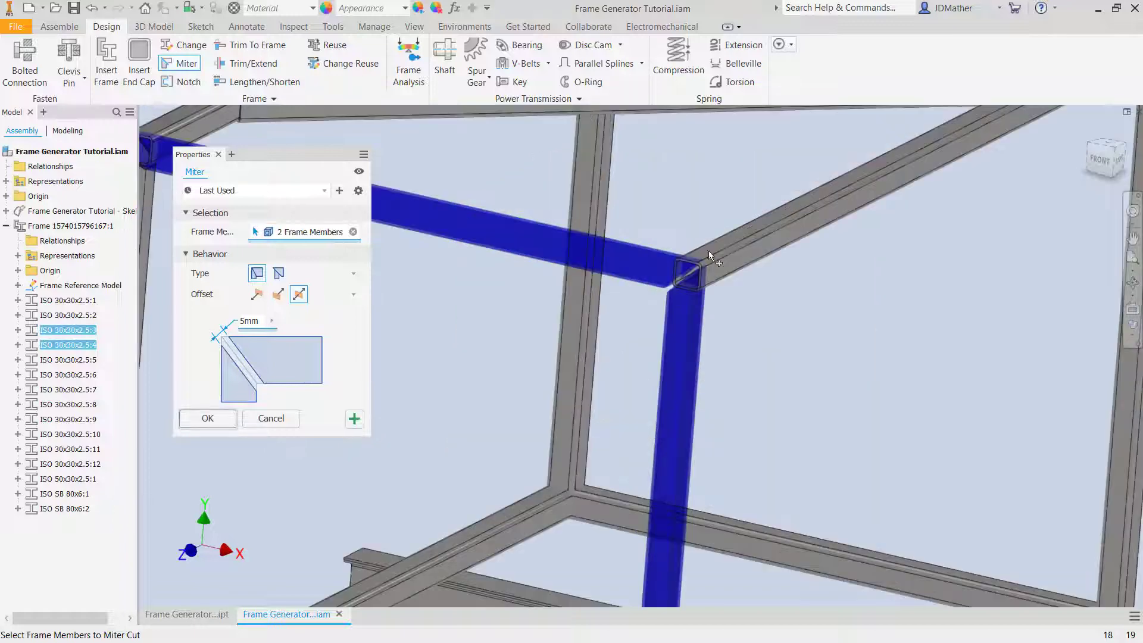
scroll(708, 256, "down", 8)
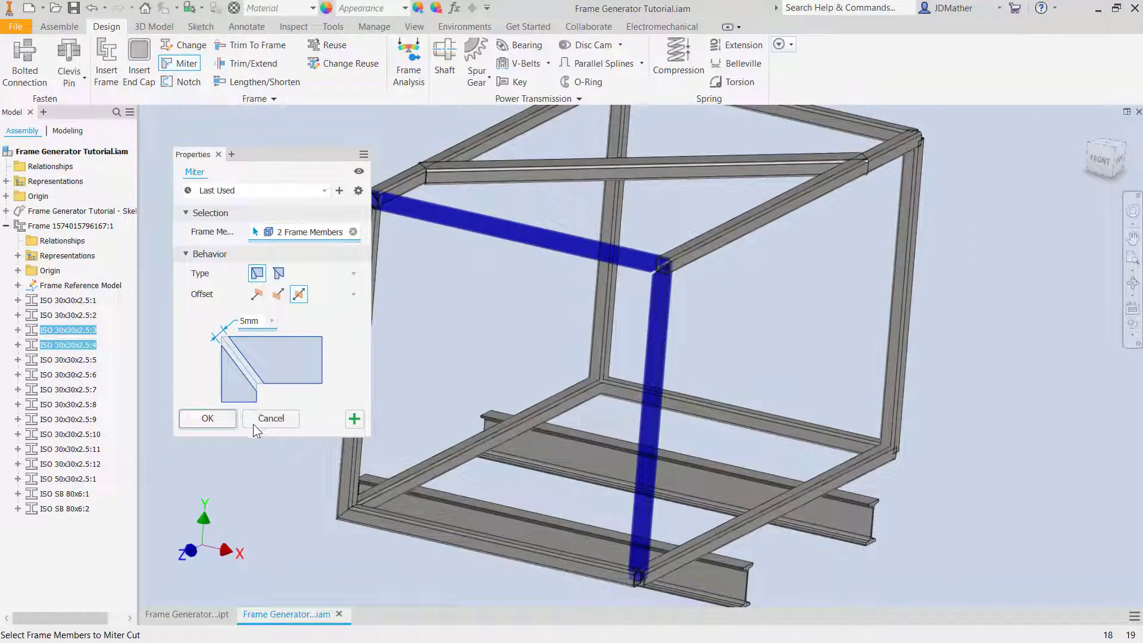
left_click(354, 419)
Miter the front rectangle's lower right corner between the bottom cross tube and right upright with the 5 mm gap, and finish mitering
left_click(590, 570)
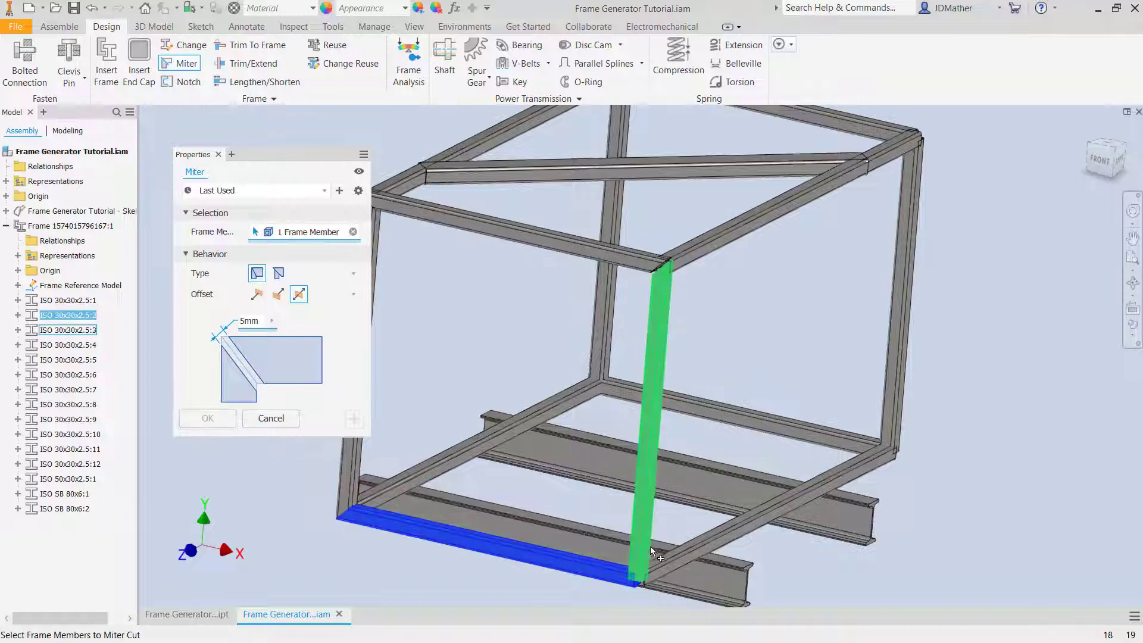
left_click(646, 544)
key("Return")
Examine the mitered corners of the front rectangle and the unfinished tube joints along the frame's left side
scroll(602, 589, "up", 6)
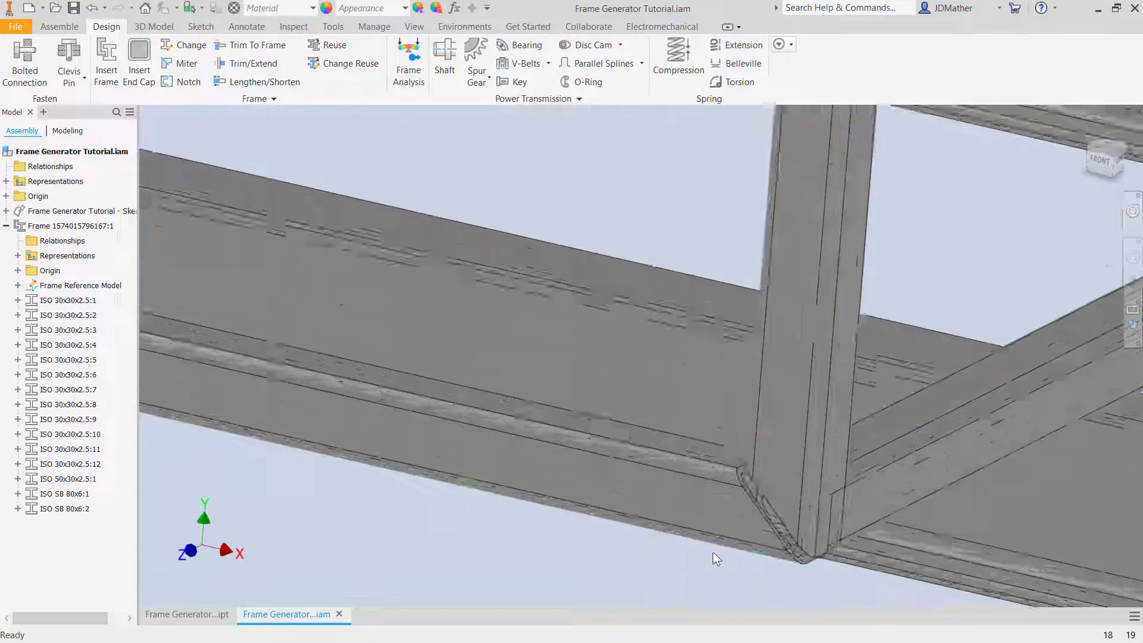
scroll(685, 548, "down", 8)
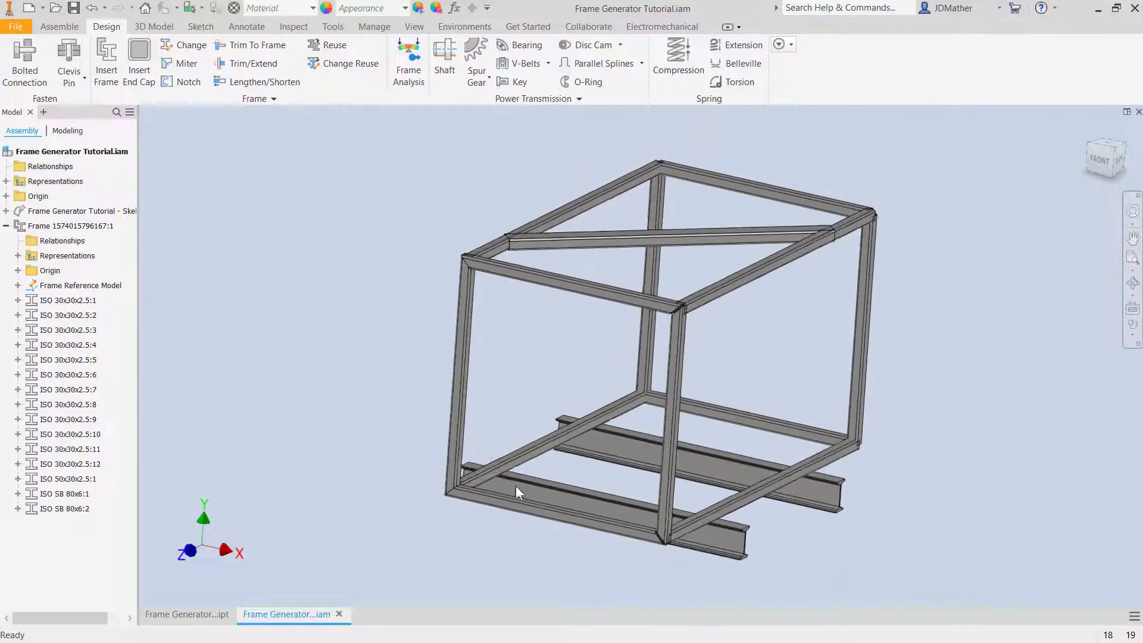
left_click(458, 274)
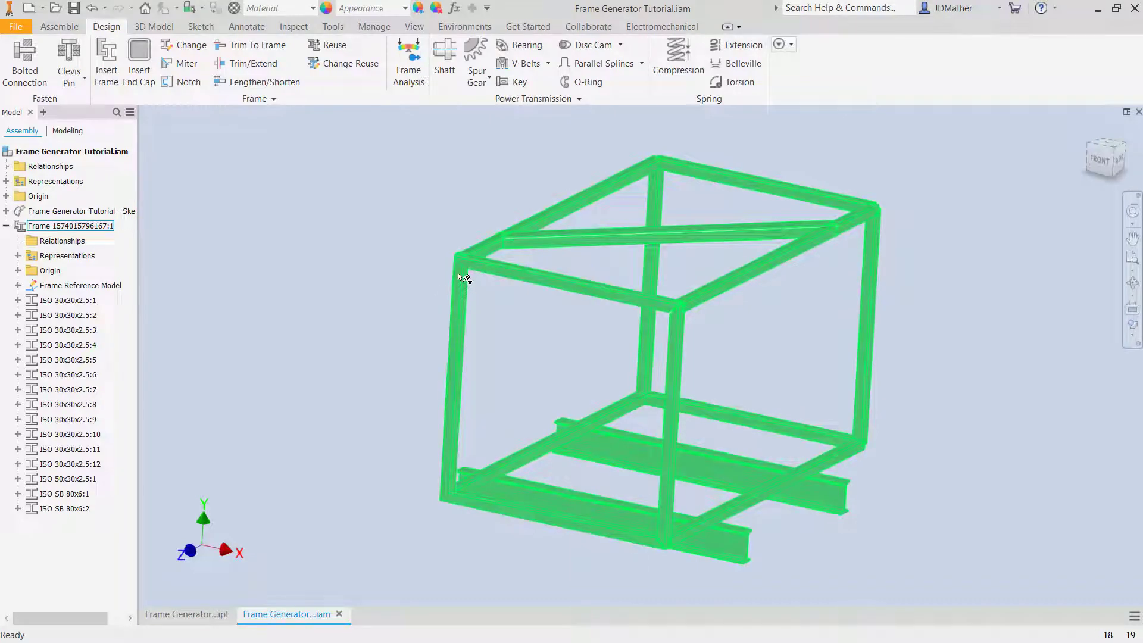
scroll(671, 555, "up", 6)
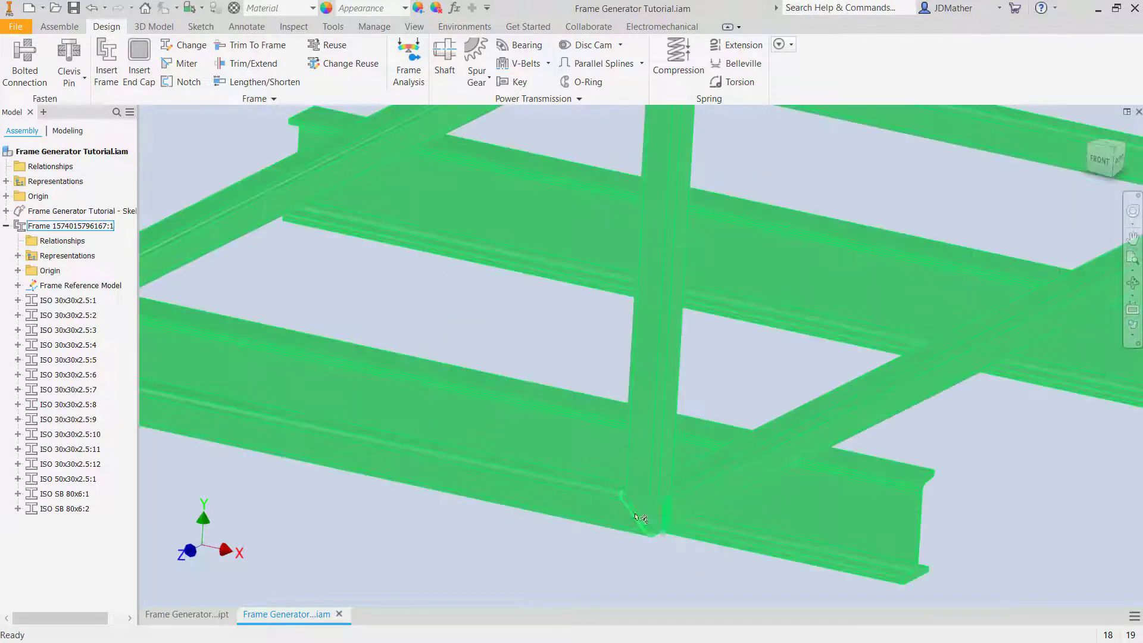
scroll(651, 542, "down", 4)
key("F6")
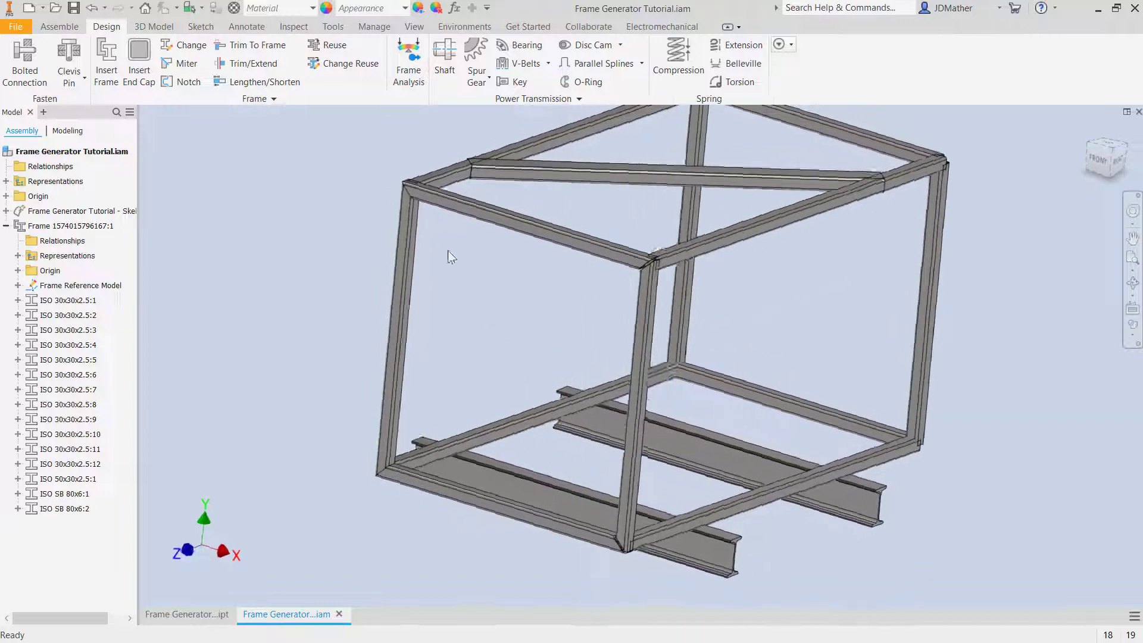
middle_click_drag(448, 250, 666, 224, "shift")
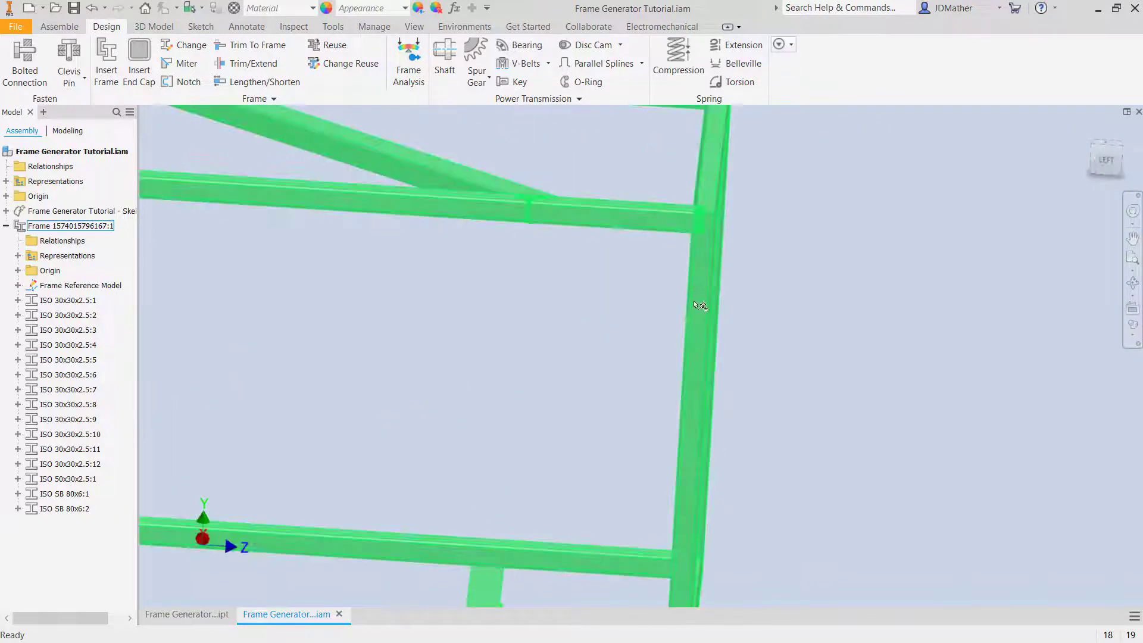
scroll(632, 352, "down", 3)
key("F6")
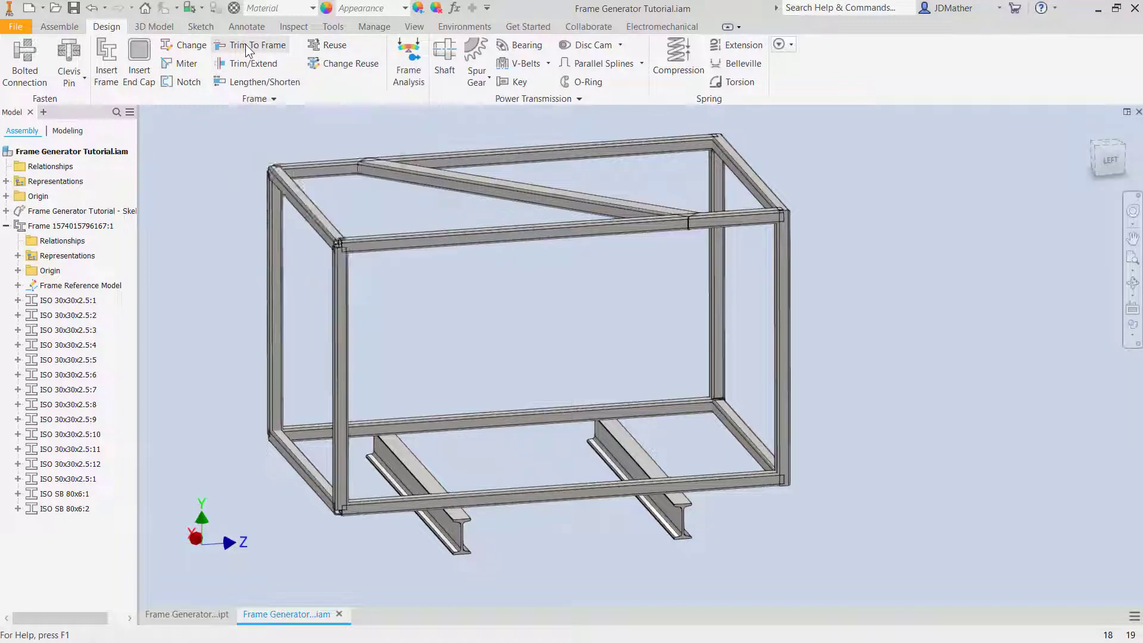
Try to trim the right-hand top long tube against the front top cross tube with Trim To Frame
left_click(249, 45)
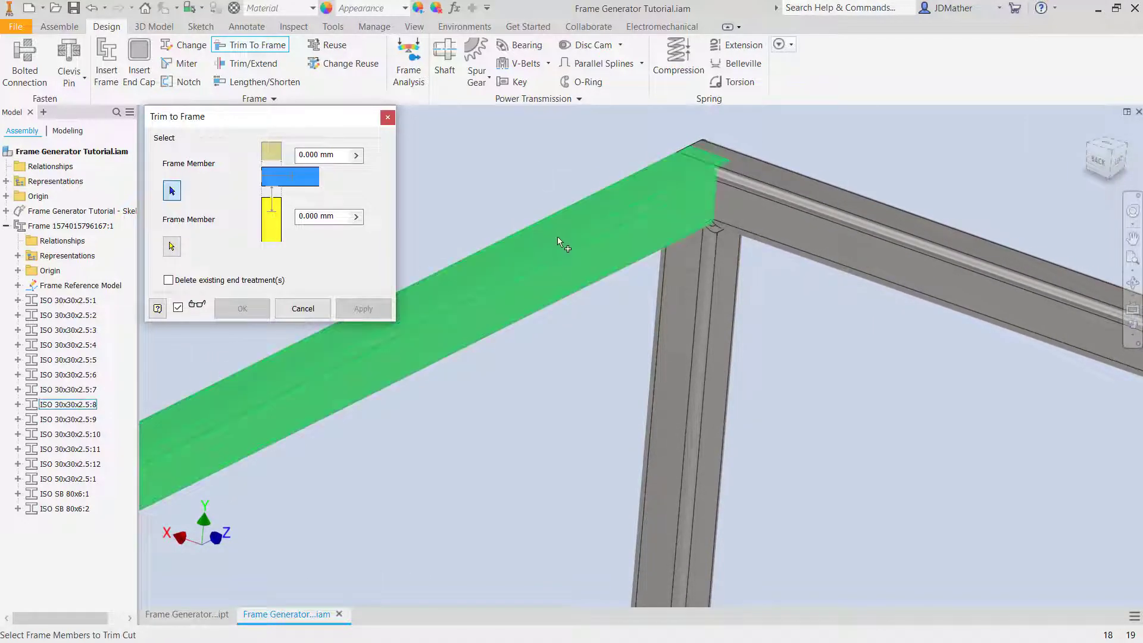
left_click(770, 220)
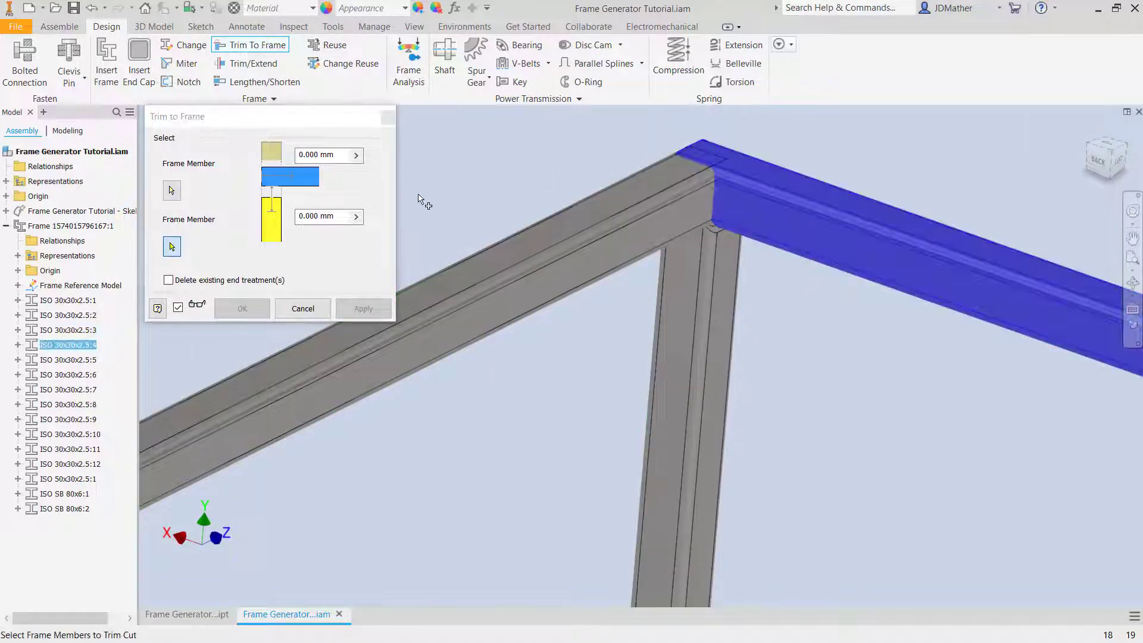
left_click(486, 326)
middle_click_drag(667, 234, 667, 174, "shift")
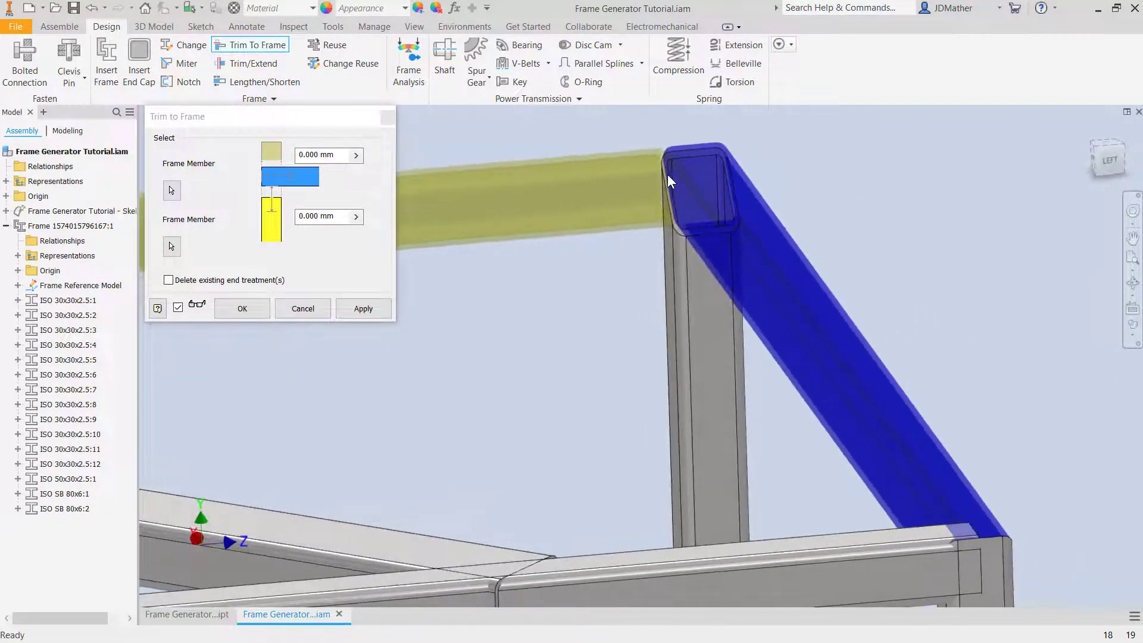
left_click(260, 315)
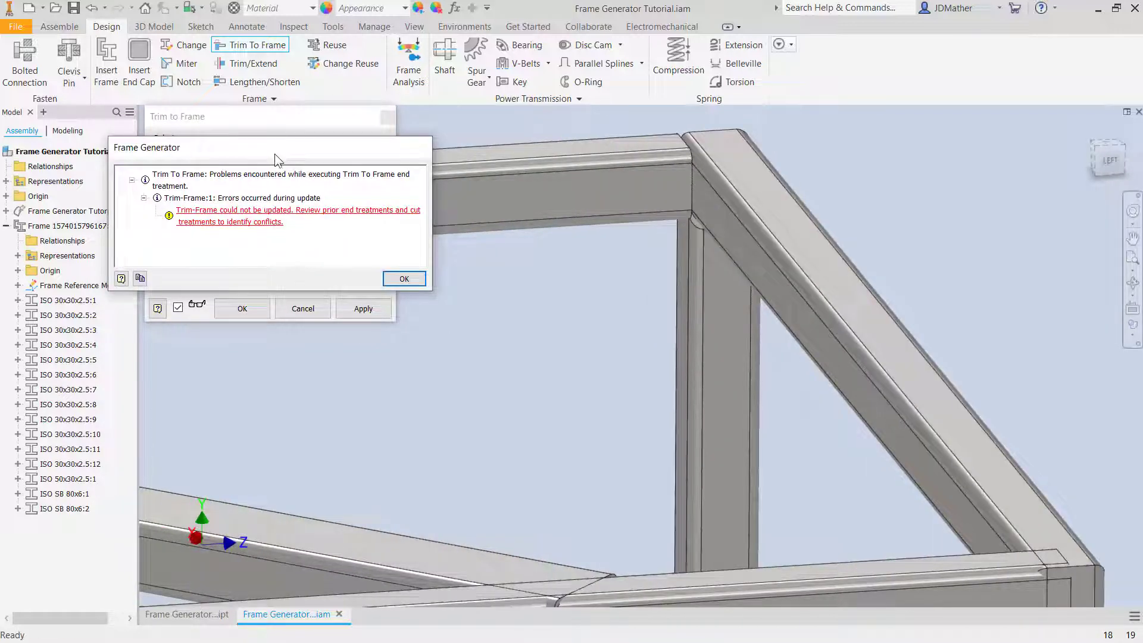
left_click_drag(274, 154, 316, 178)
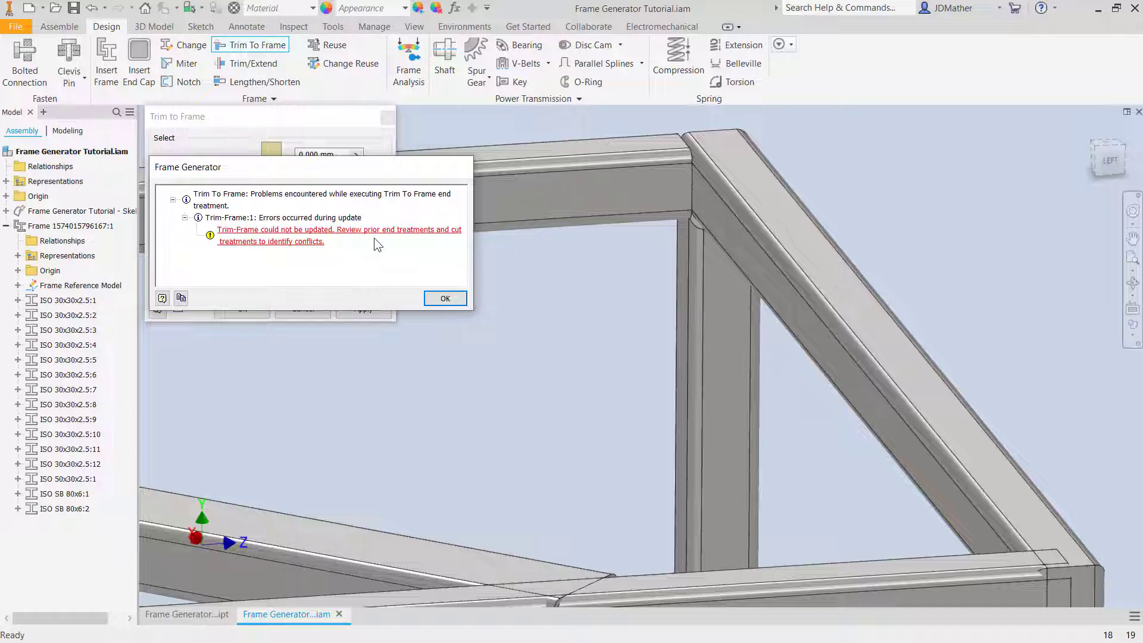
left_click(443, 298)
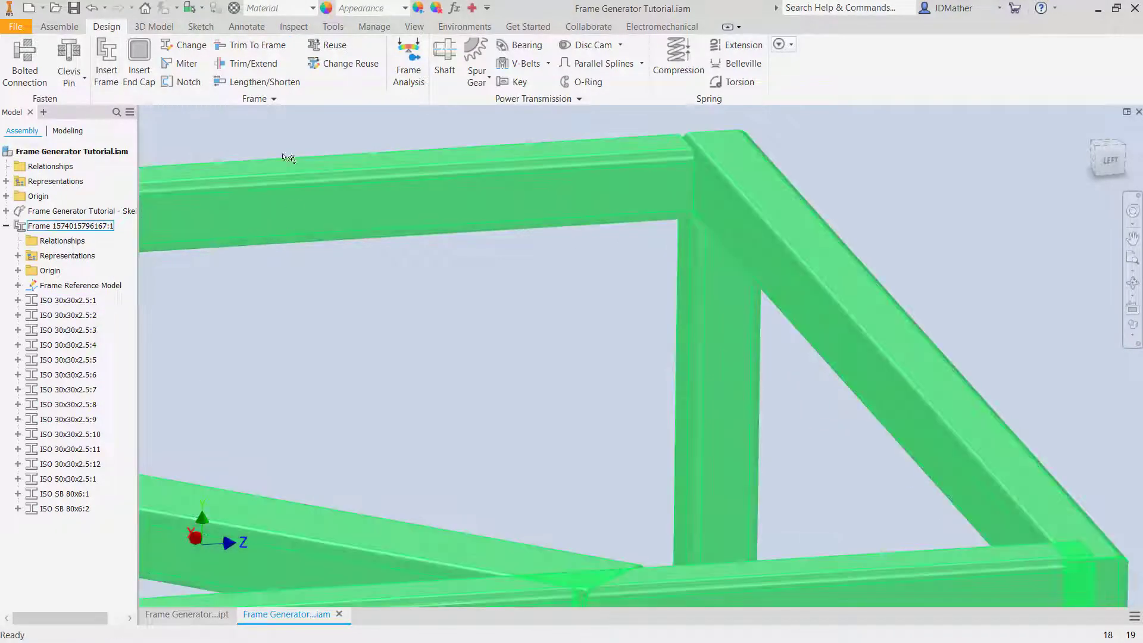
left_click(374, 26)
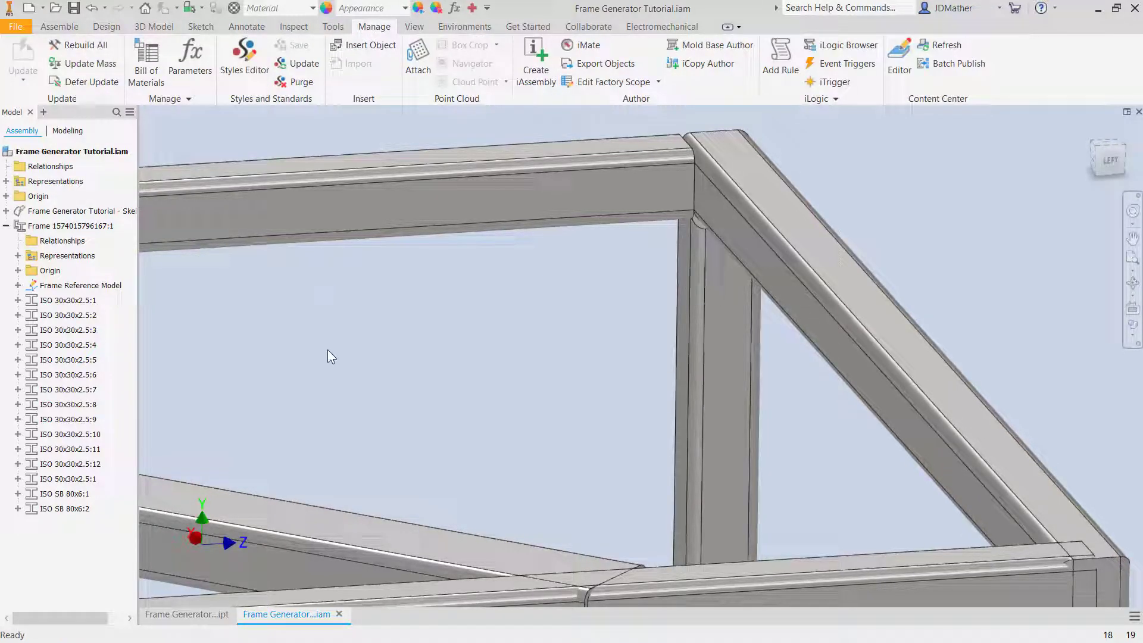
scroll(367, 345, "up", 4)
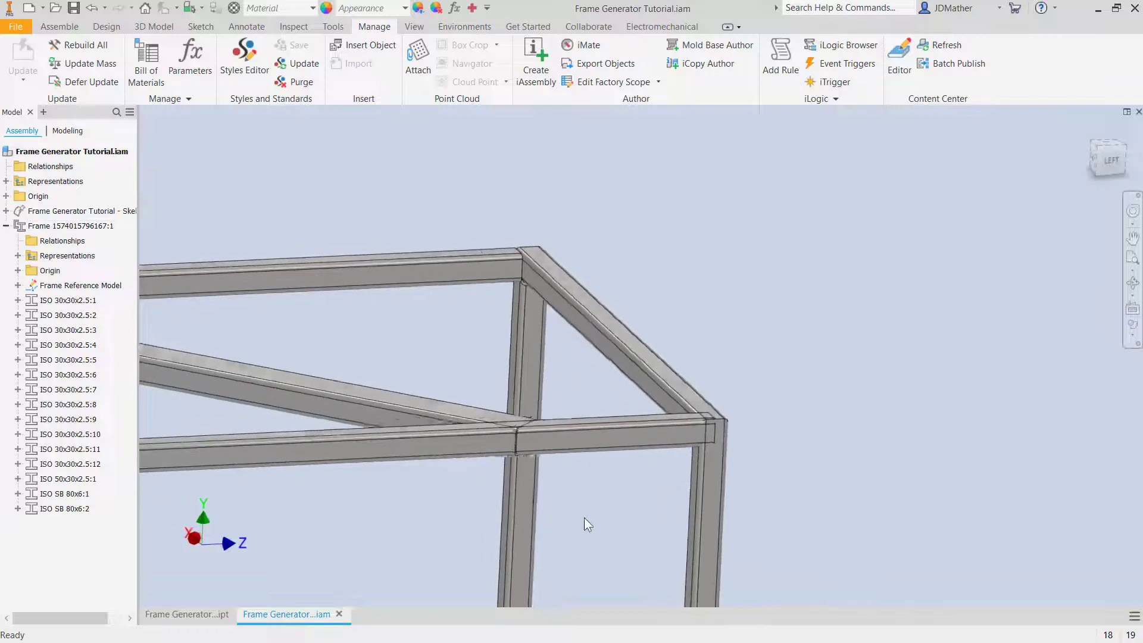
scroll(665, 500, "down", 3)
scroll(656, 466, "up", 5)
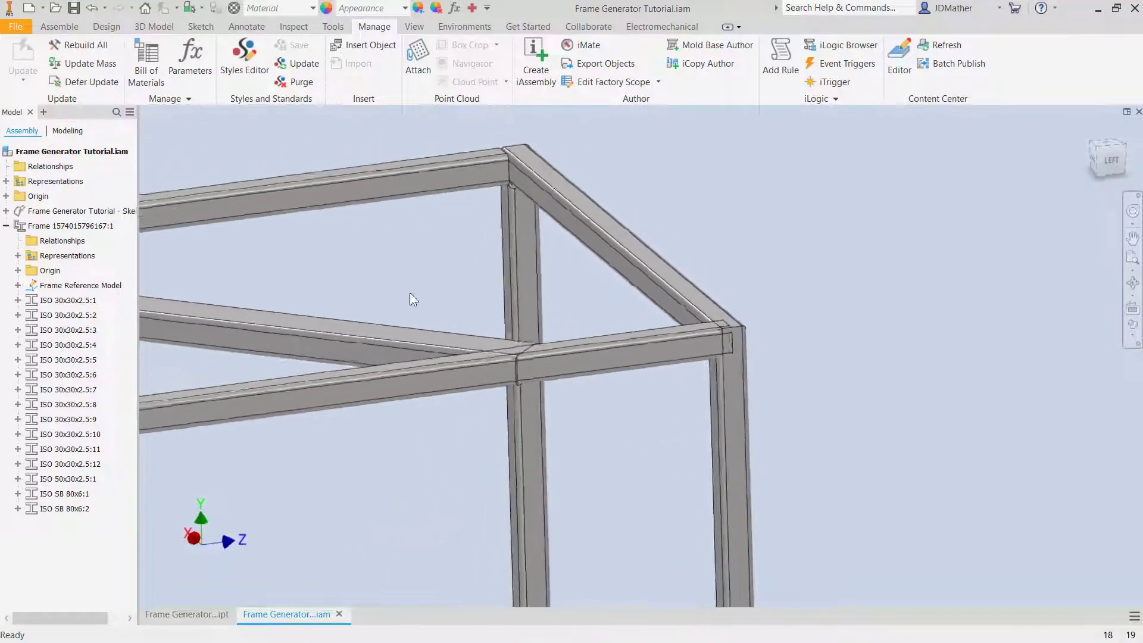
Trim both bottom long tubes and the left-hand top long tube to the front left upright's inner face with Trim/Extend
left_click(107, 26)
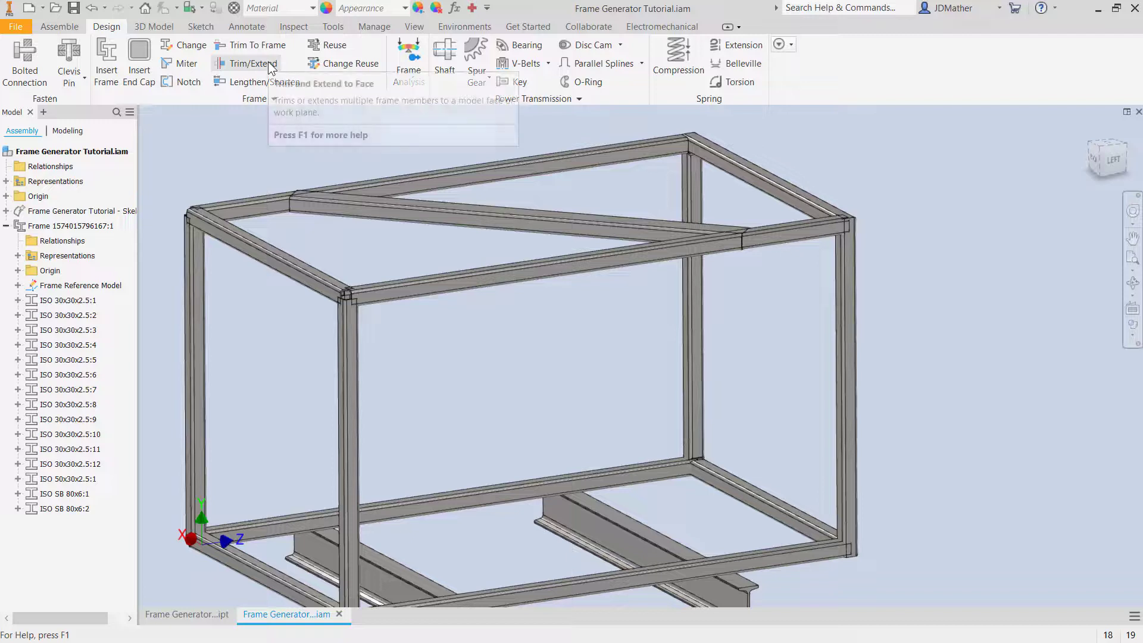
left_click(268, 63)
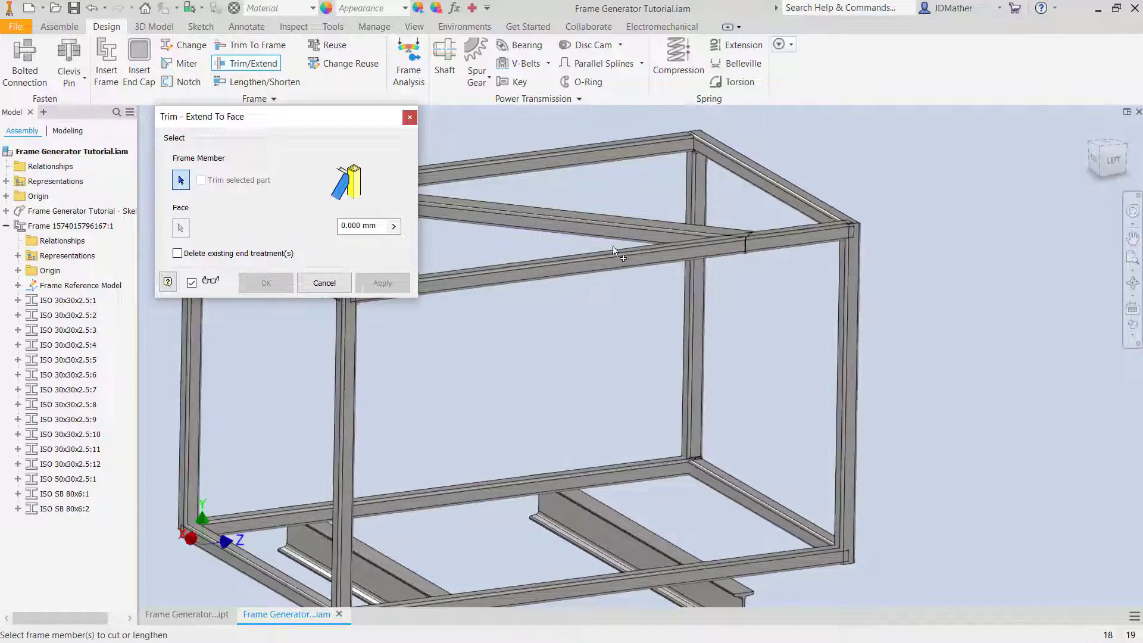
left_click(605, 255)
left_click(617, 466)
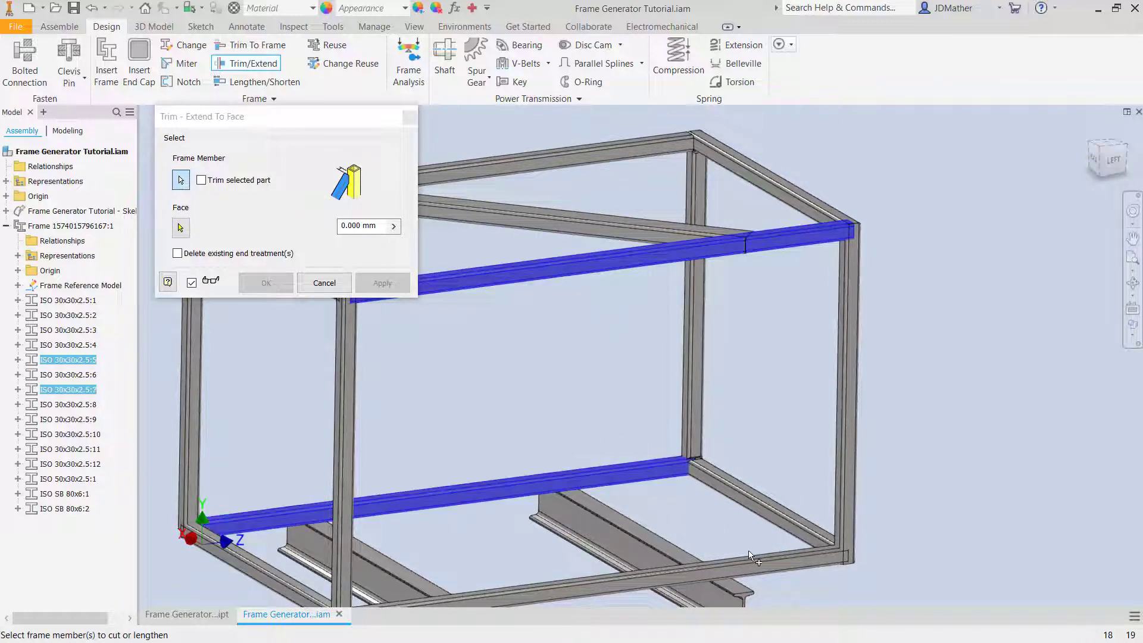
left_click(764, 563)
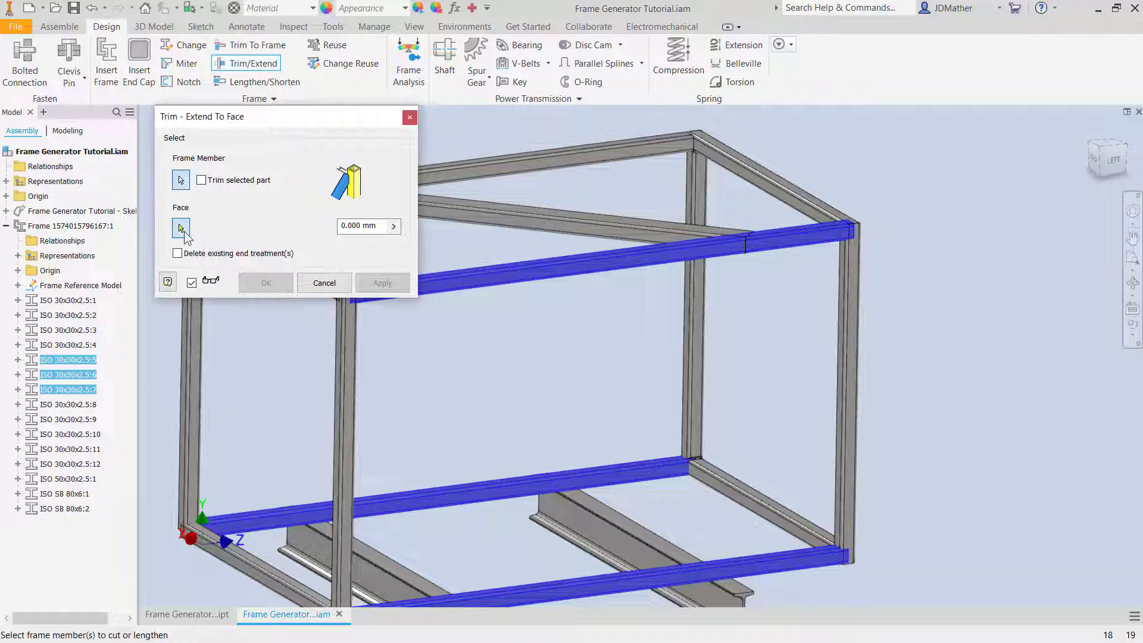
left_click(180, 227)
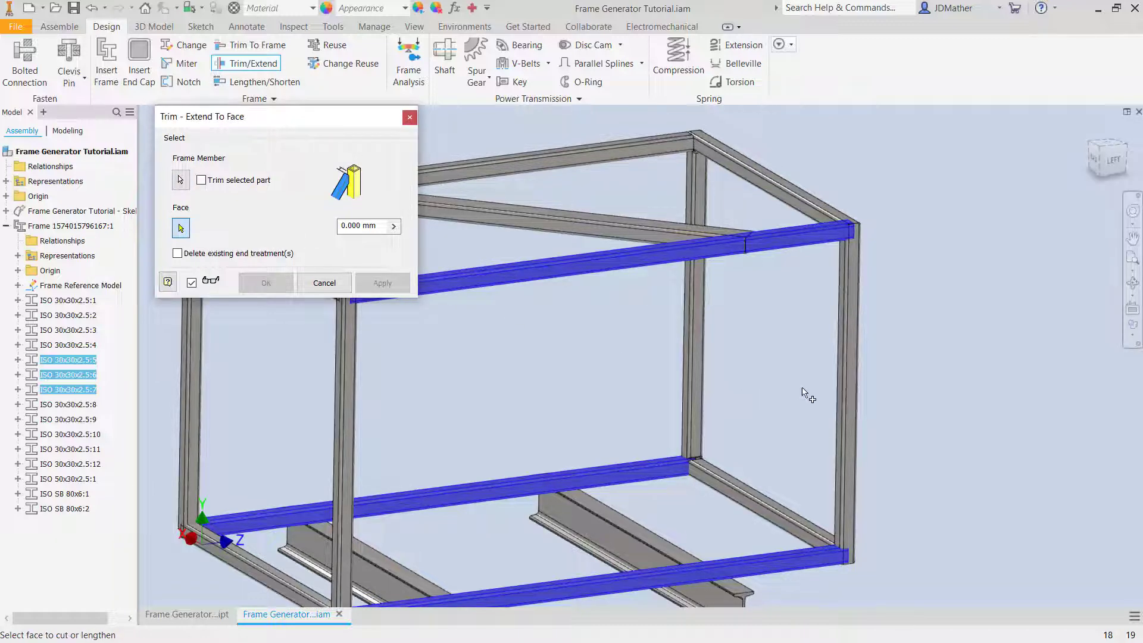
scroll(804, 393, "down", 5)
left_click(881, 366)
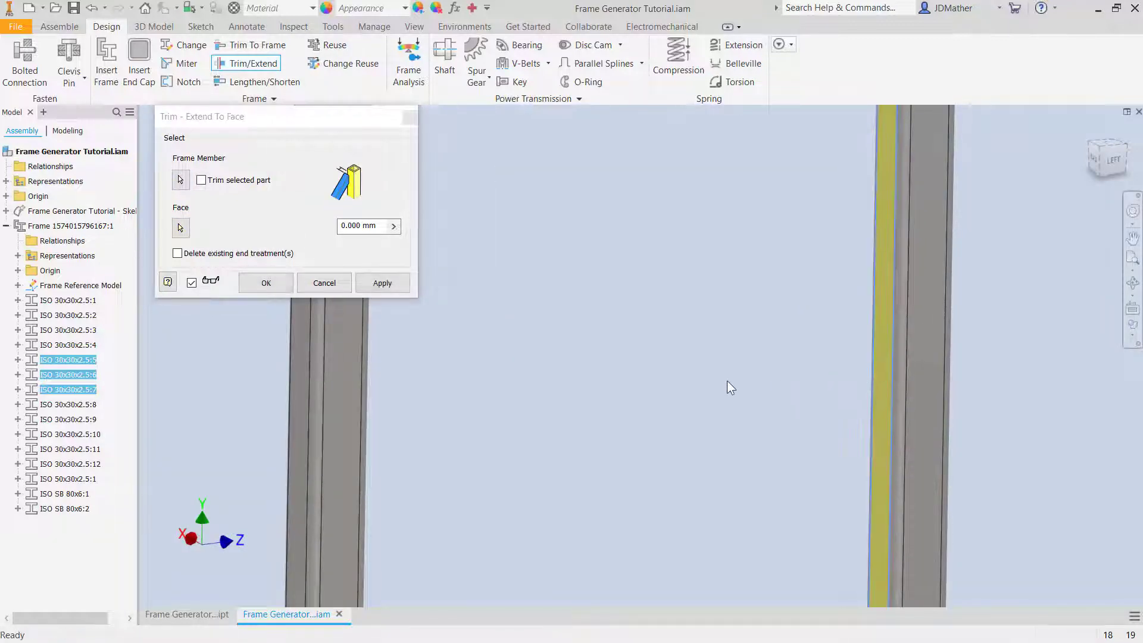
scroll(727, 382, "up", 5)
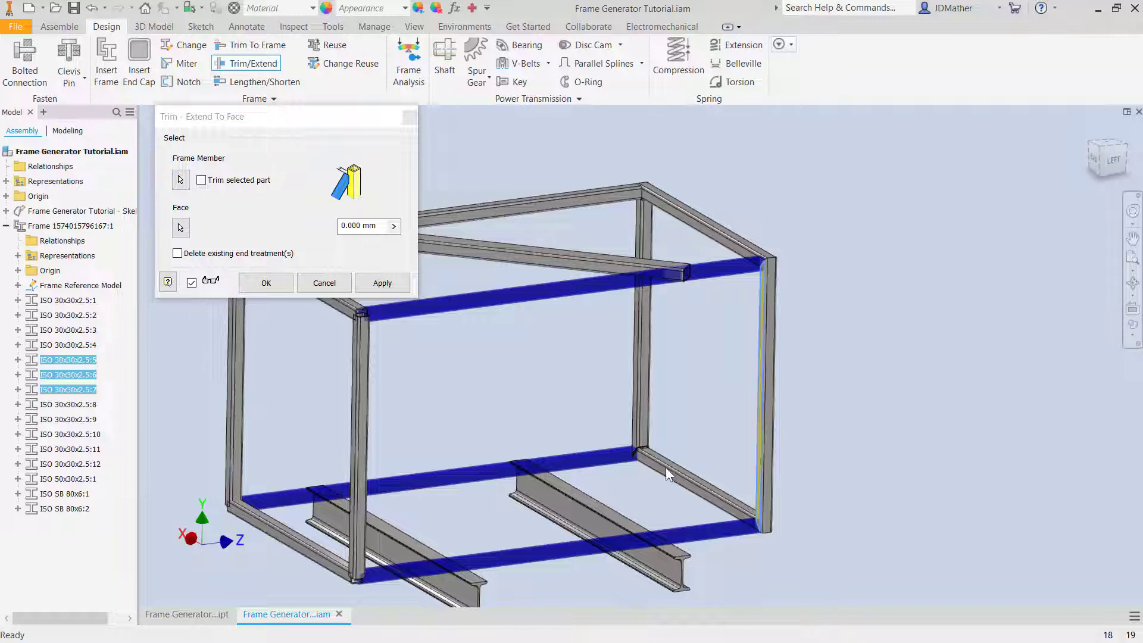
left_click(383, 283)
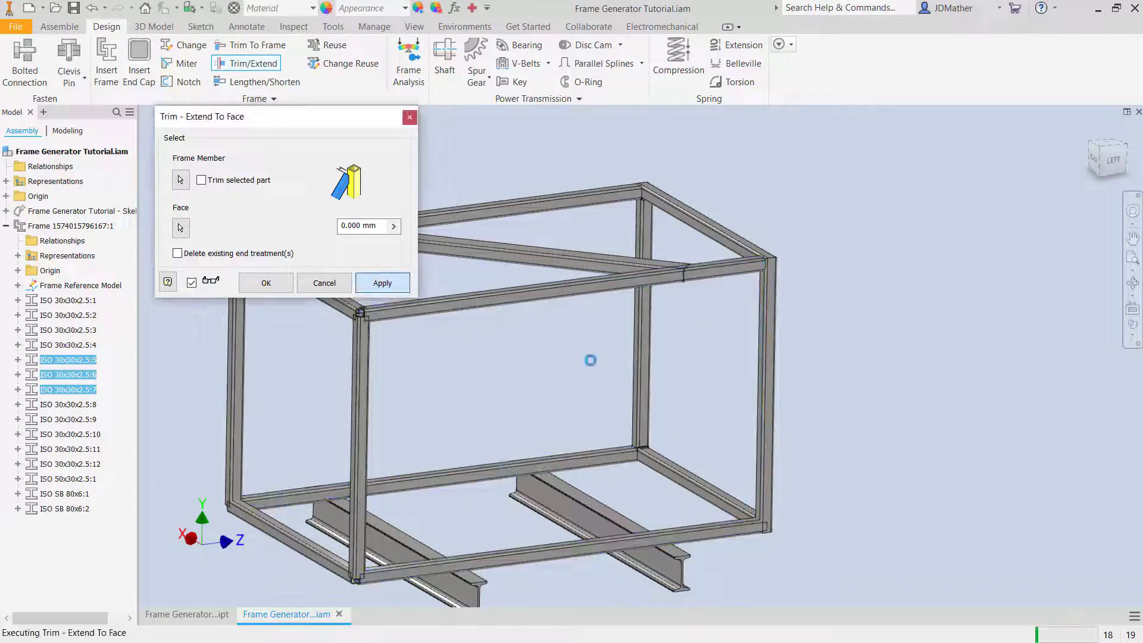
Trim the top diagonal's front end to the inner face of the left-hand top long tube with no offset
scroll(666, 480, "down", 2)
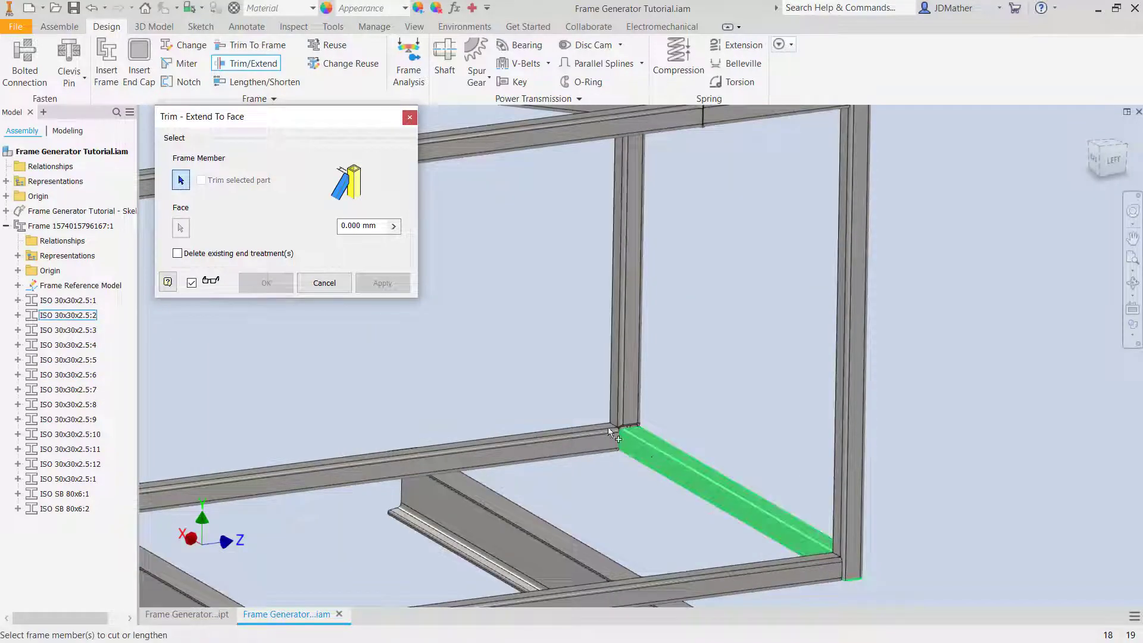
scroll(667, 483, "up", 4)
scroll(663, 477, "up", 2)
middle_click_drag(662, 477, 238, 271, "shift")
scroll(497, 362, "down", 3)
scroll(490, 360, "down", 1)
left_click(476, 337)
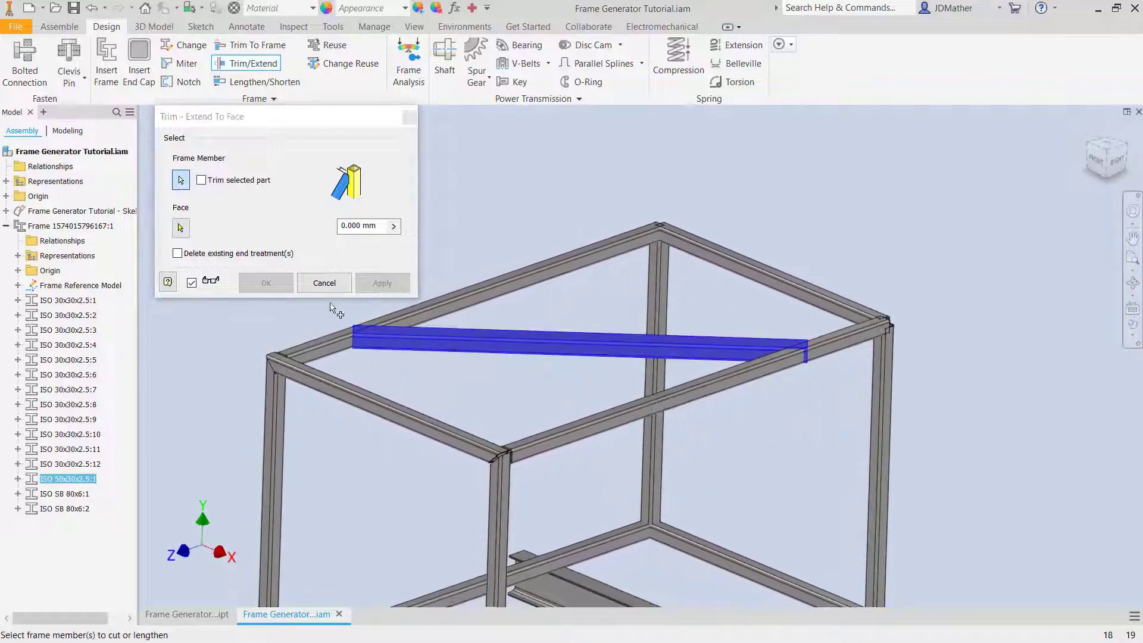
scroll(370, 395, "down", 5)
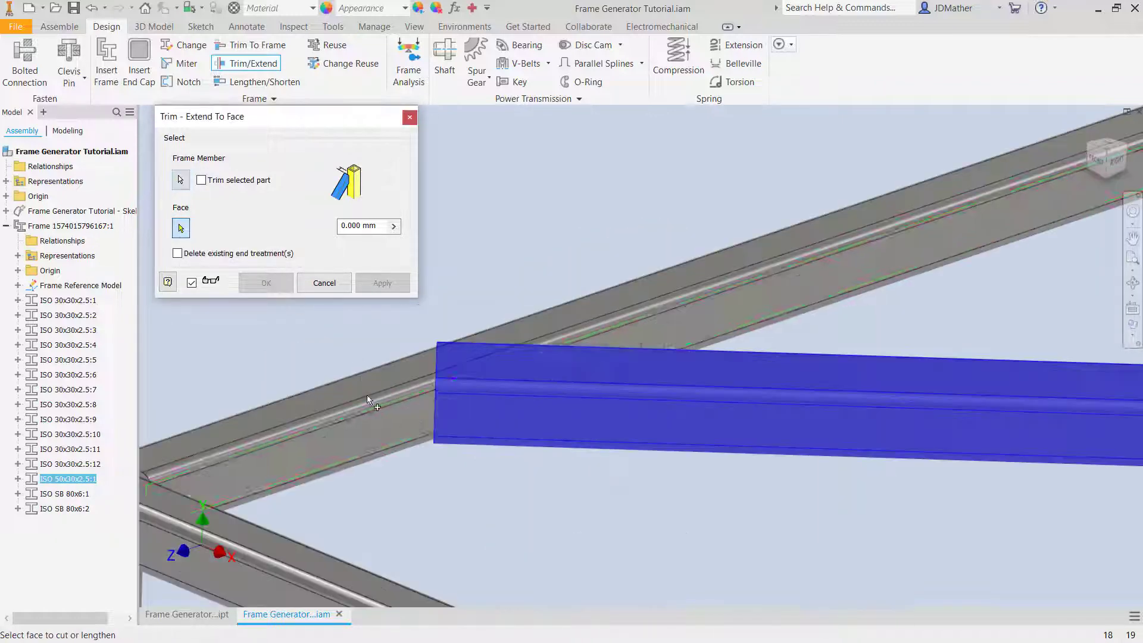
left_click(377, 405)
left_click(379, 288)
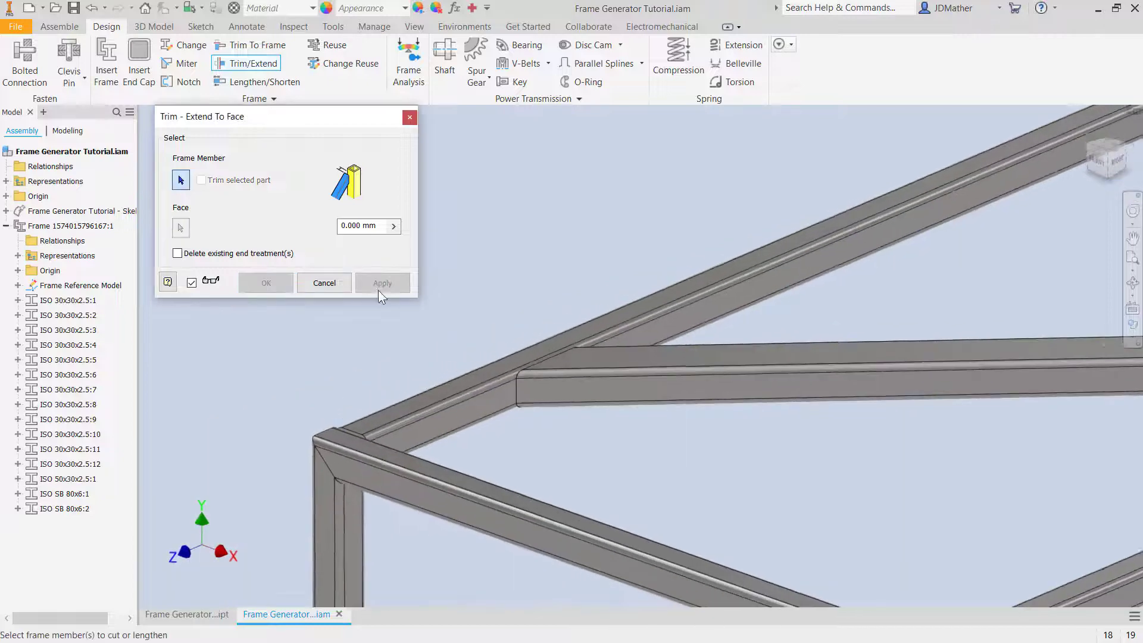
Trim the diagonal's other end to the inner face of the right-hand top long tube with a 5 mm offset
middle_click_drag(536, 351, 702, 333, "shift")
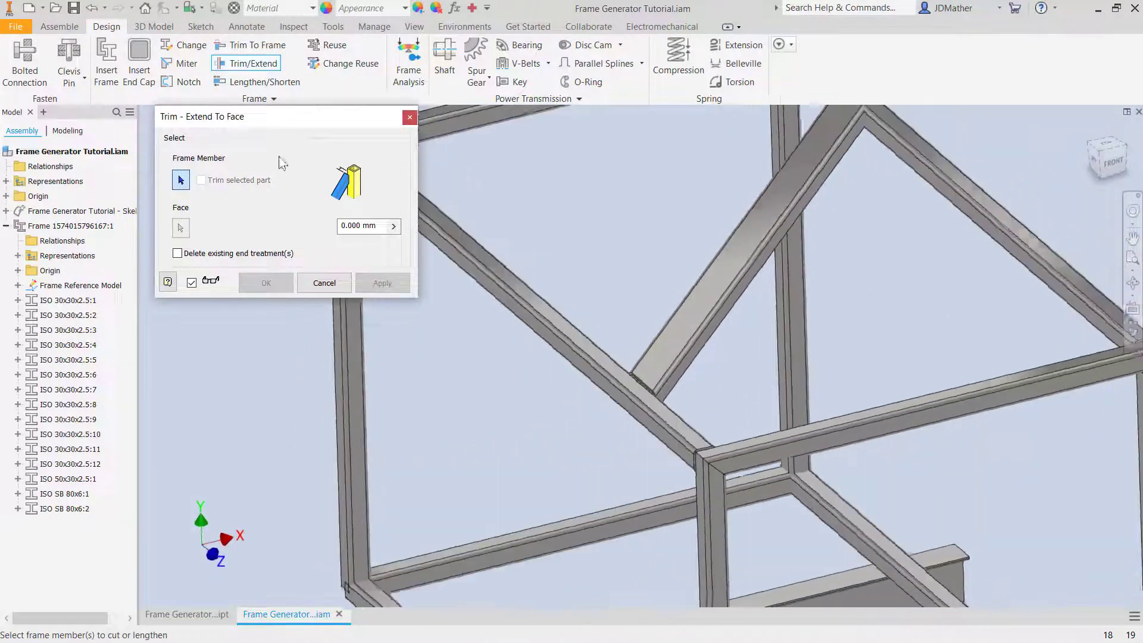
left_click_drag(277, 119, 275, 242)
scroll(536, 358, "up", 3)
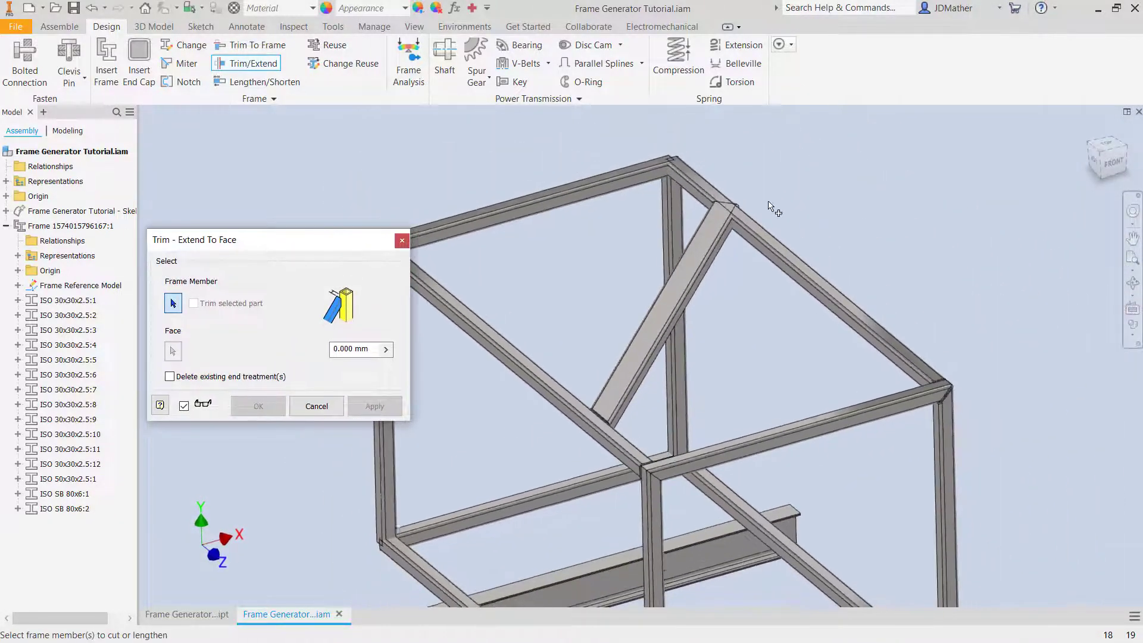
scroll(751, 228, "down", 5)
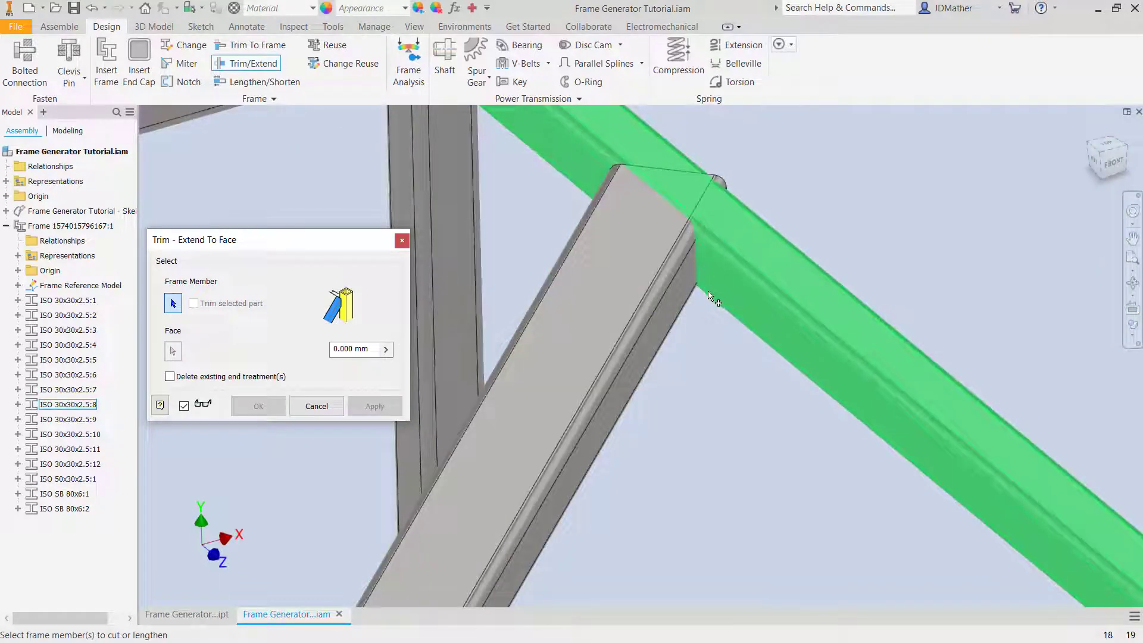
scroll(692, 196, "up", 1)
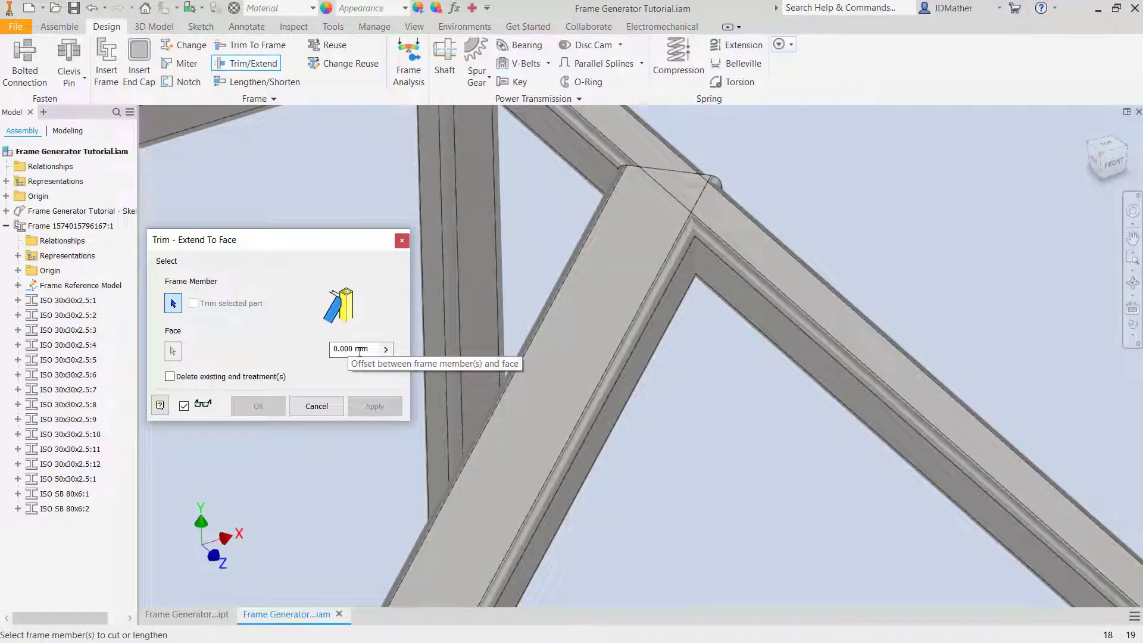
left_click(544, 413)
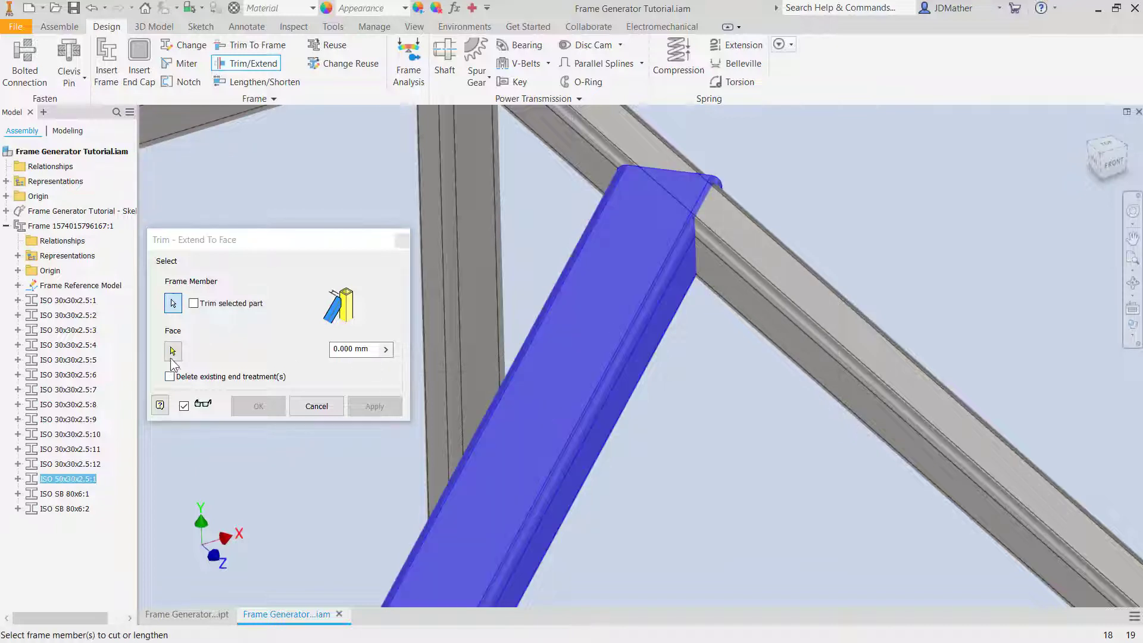
left_click(741, 312)
left_click_drag(375, 356, 340, 351)
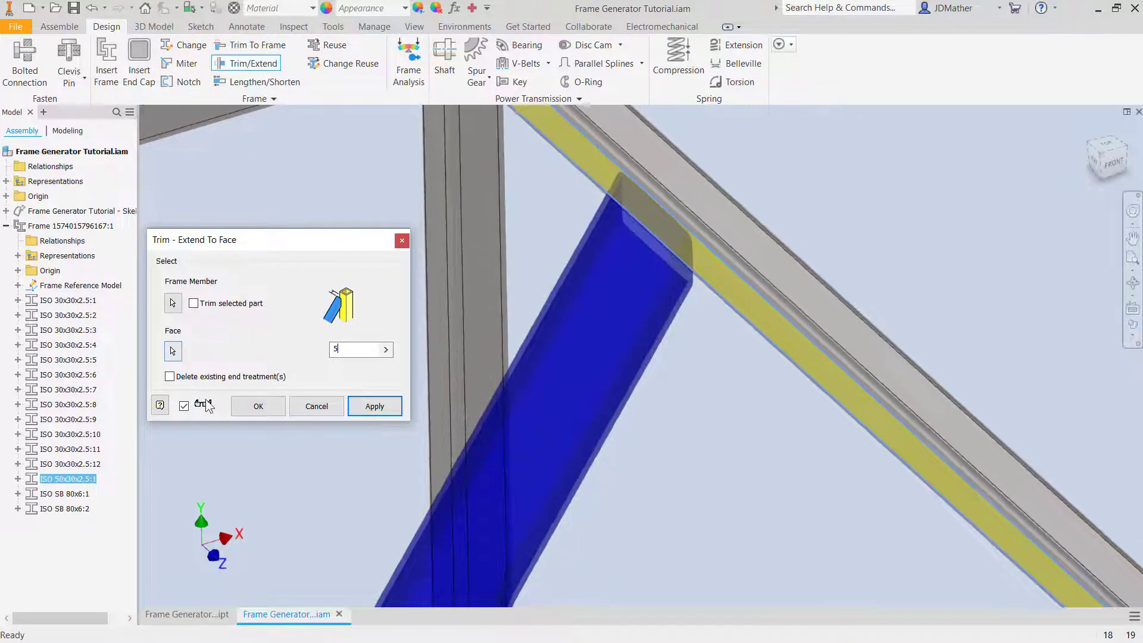
middle_click_drag(655, 321, 708, 298, "shift")
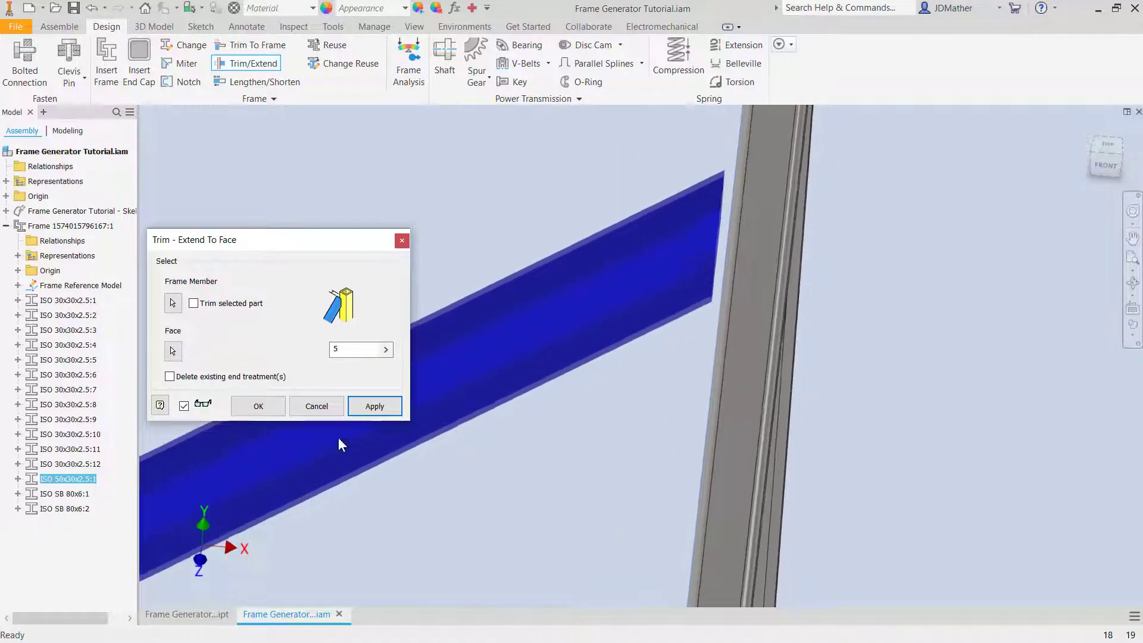
left_click(255, 409)
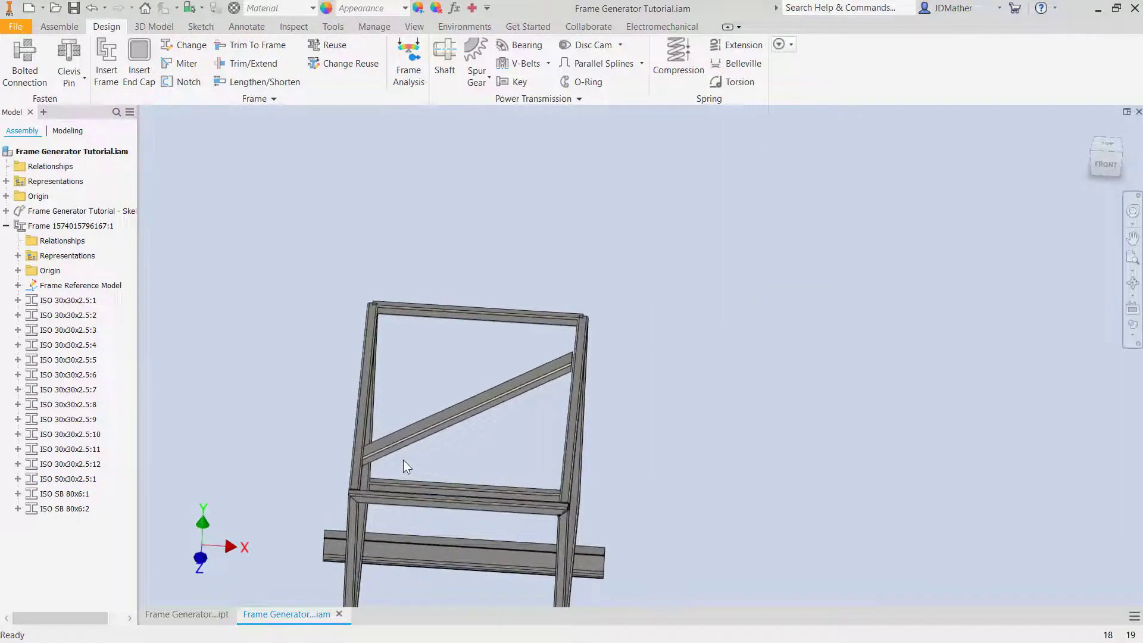
Examine both trimmed ends of the diagonal and the unfinished joint at the frame's rear lower right corner
scroll(402, 459, "down", 2)
middle_click_drag(402, 460, 309, 400, "shift")
left_click(327, 390)
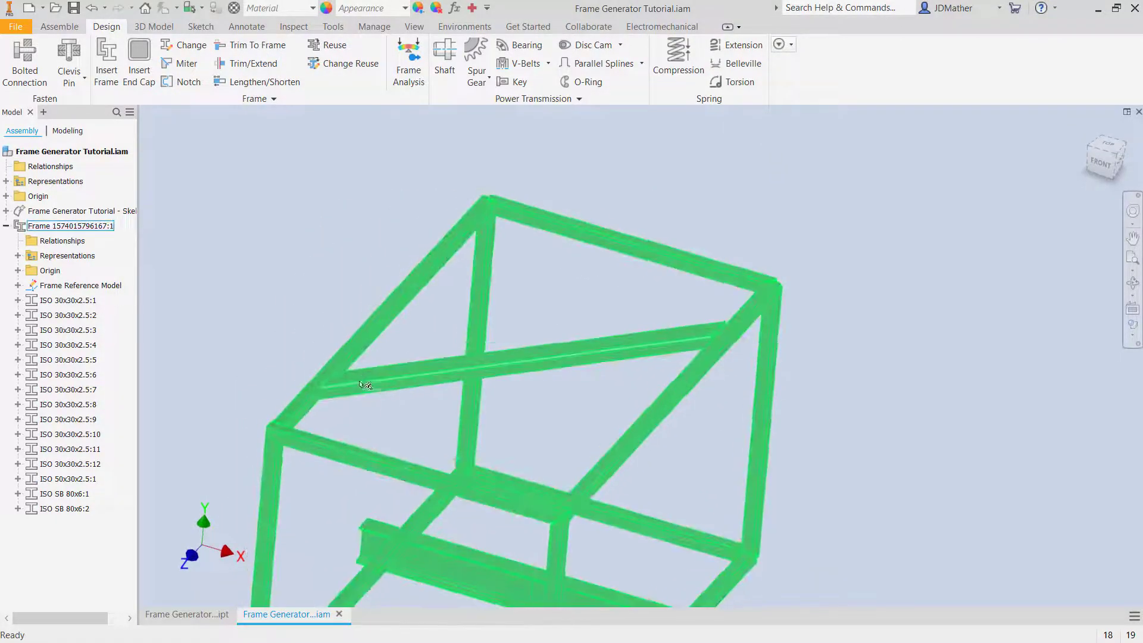
middle_click_drag(702, 319, 810, 434, "shift")
scroll(715, 335, "down", 5)
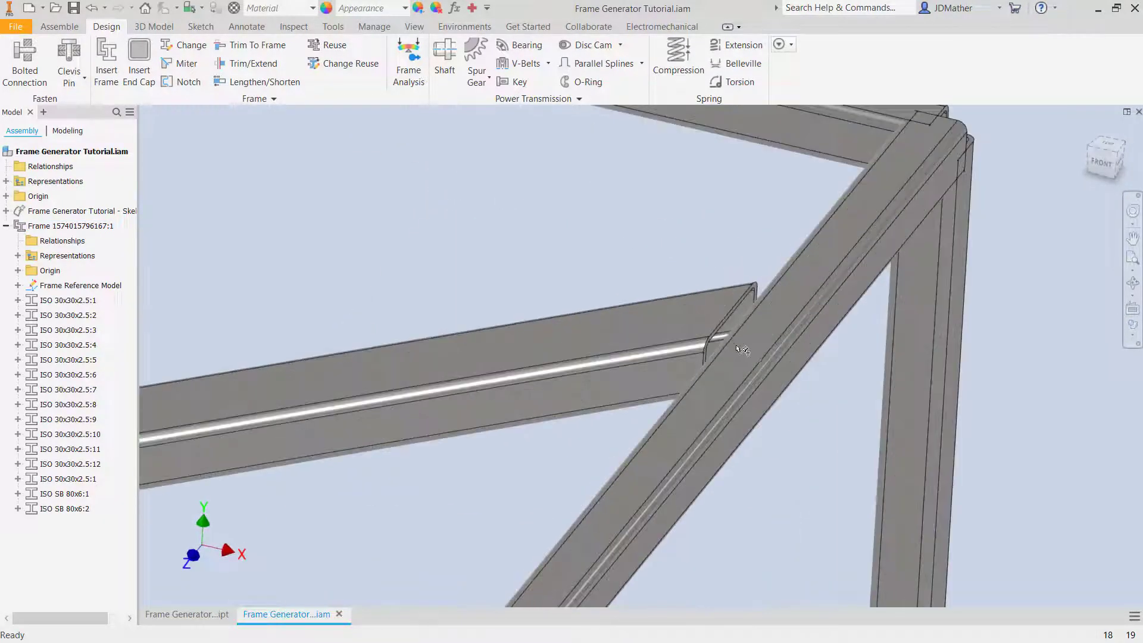
scroll(736, 349, "up", 6)
middle_click_drag(599, 479, 675, 435, "shift")
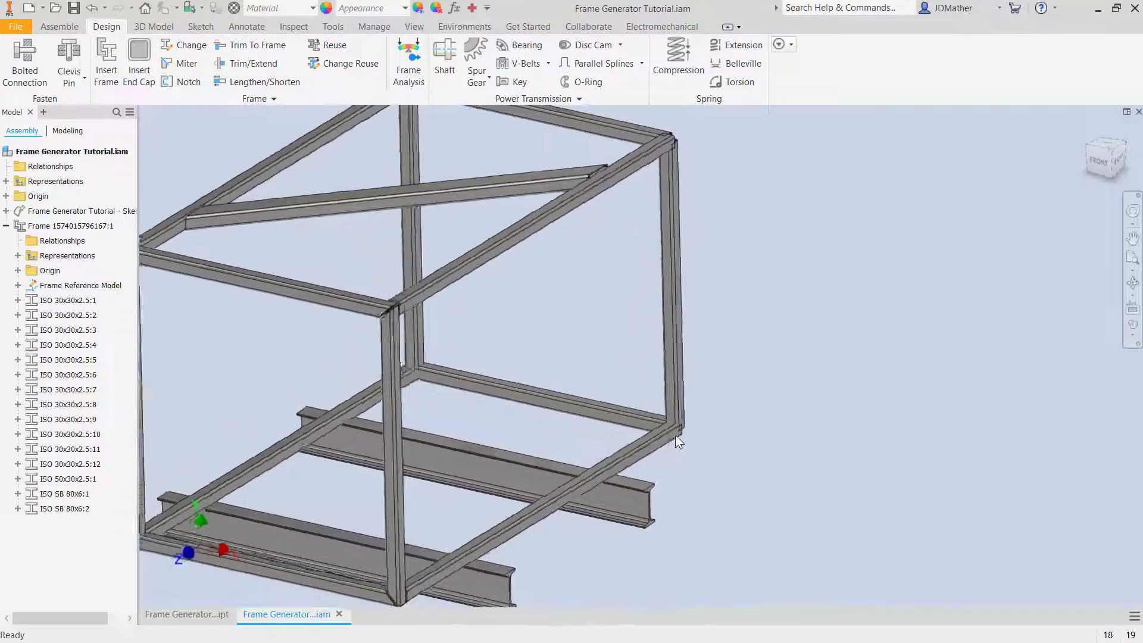
scroll(675, 434, "down", 6)
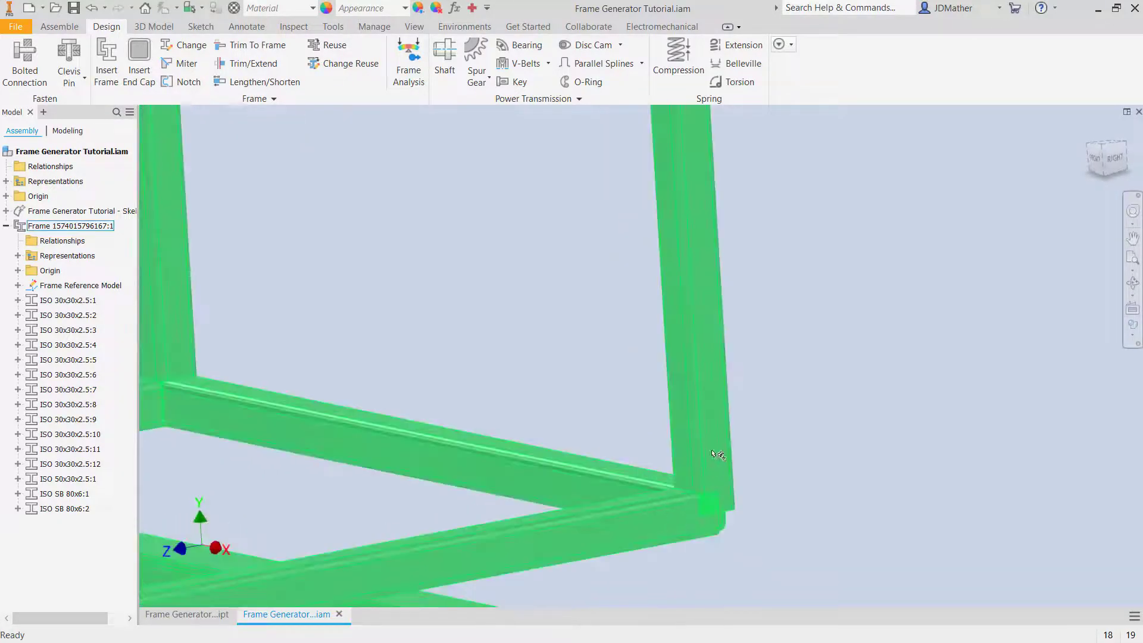
scroll(331, 225, "up", 3)
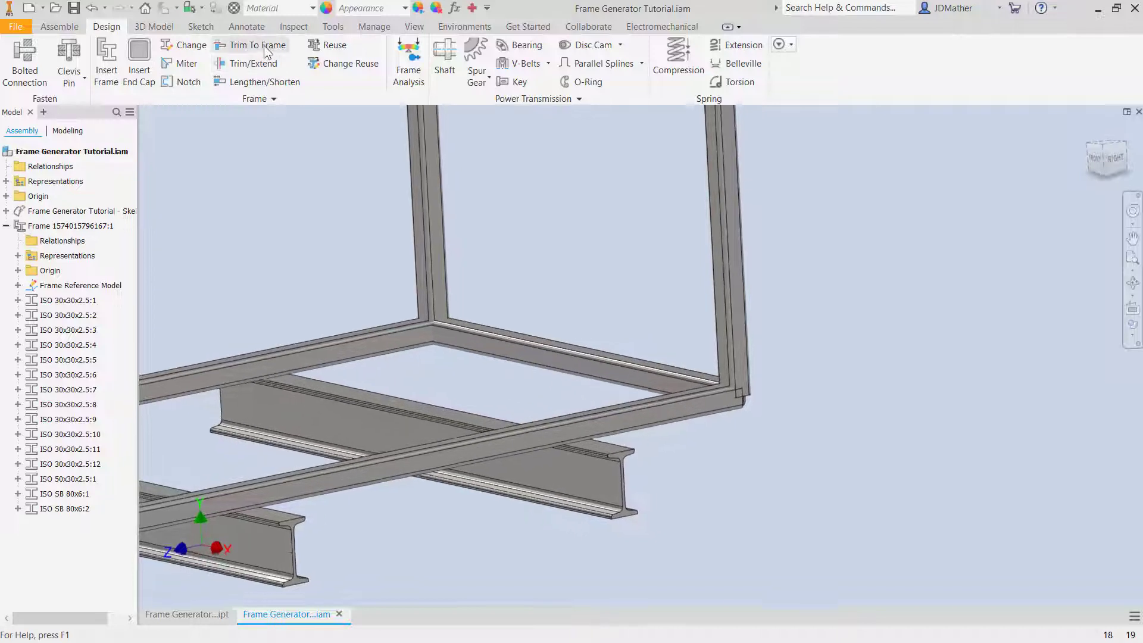
Trim the rear bottom cross tube and the right-hand bottom long tube against the rear right upright with Trim To Frame
left_click(267, 48)
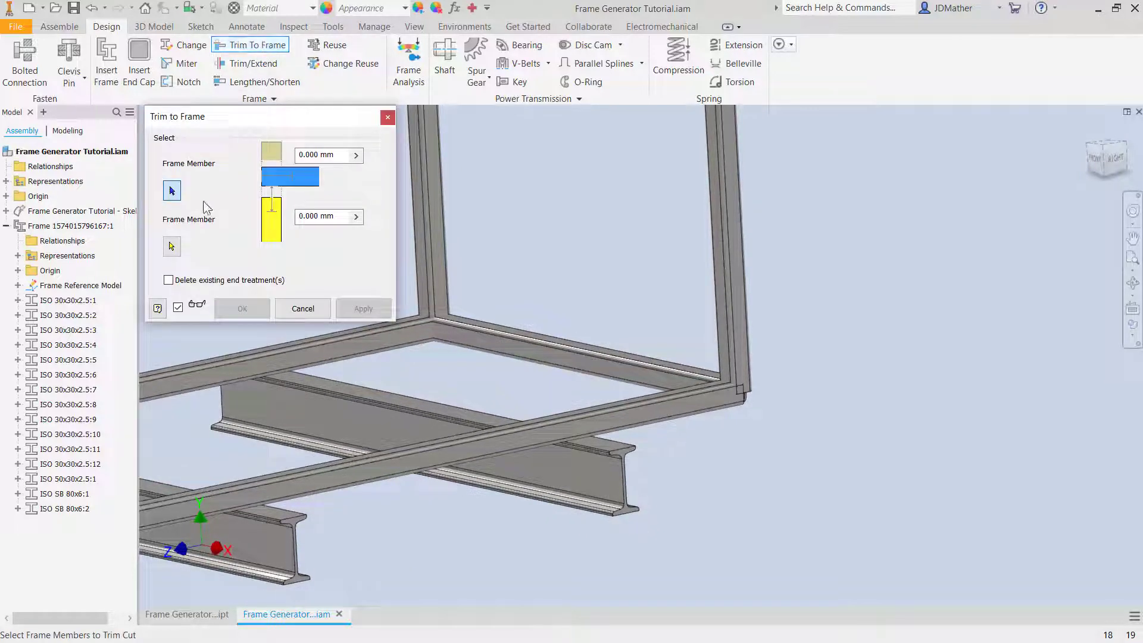
left_click(737, 304)
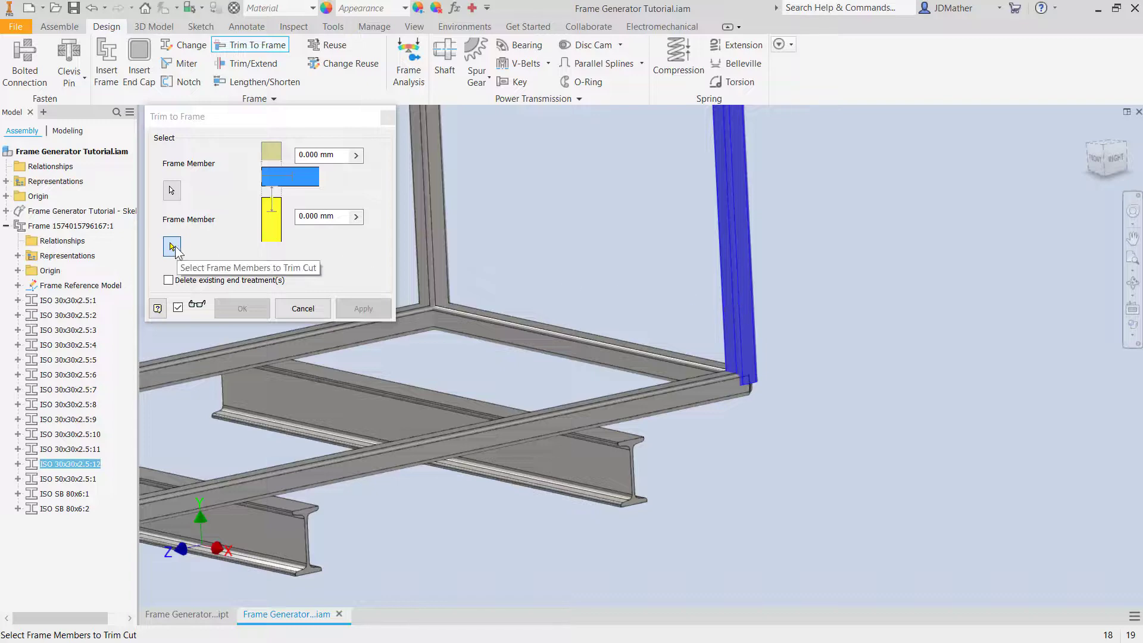
left_click(569, 338)
middle_click_drag(570, 338, 453, 321, "shift")
left_click(364, 309)
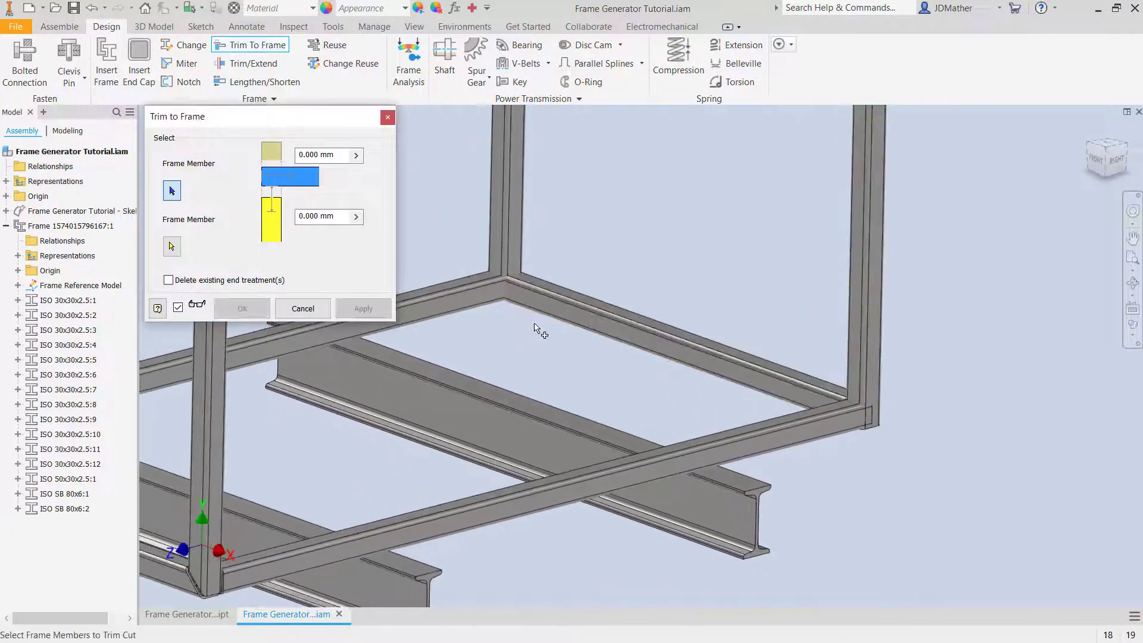
left_click(859, 308)
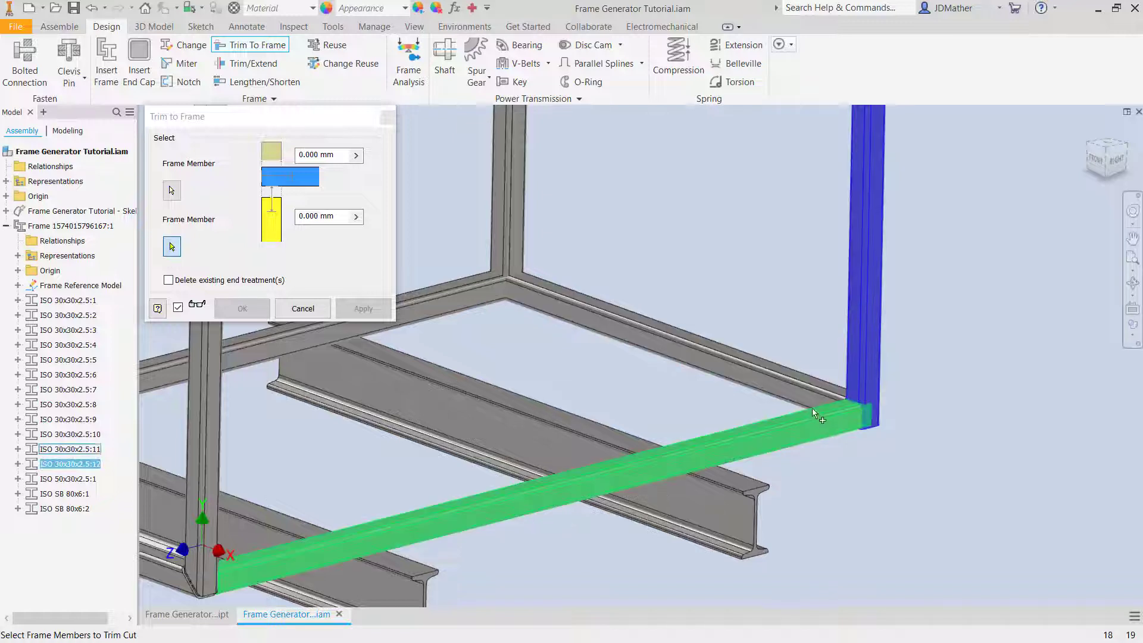
left_click(809, 415)
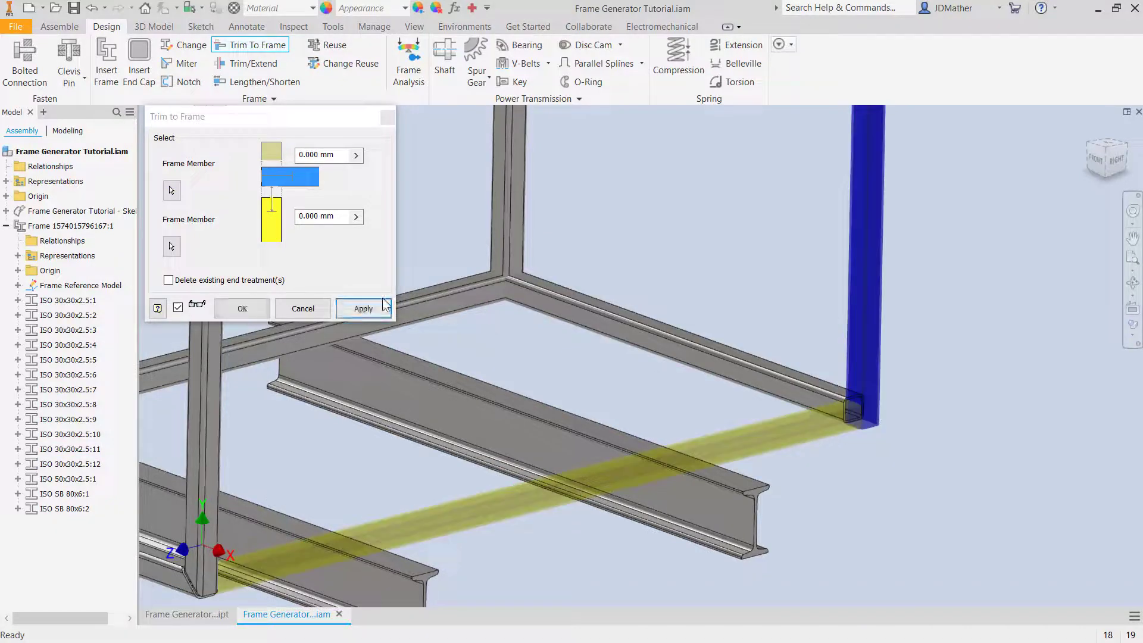
left_click(364, 308)
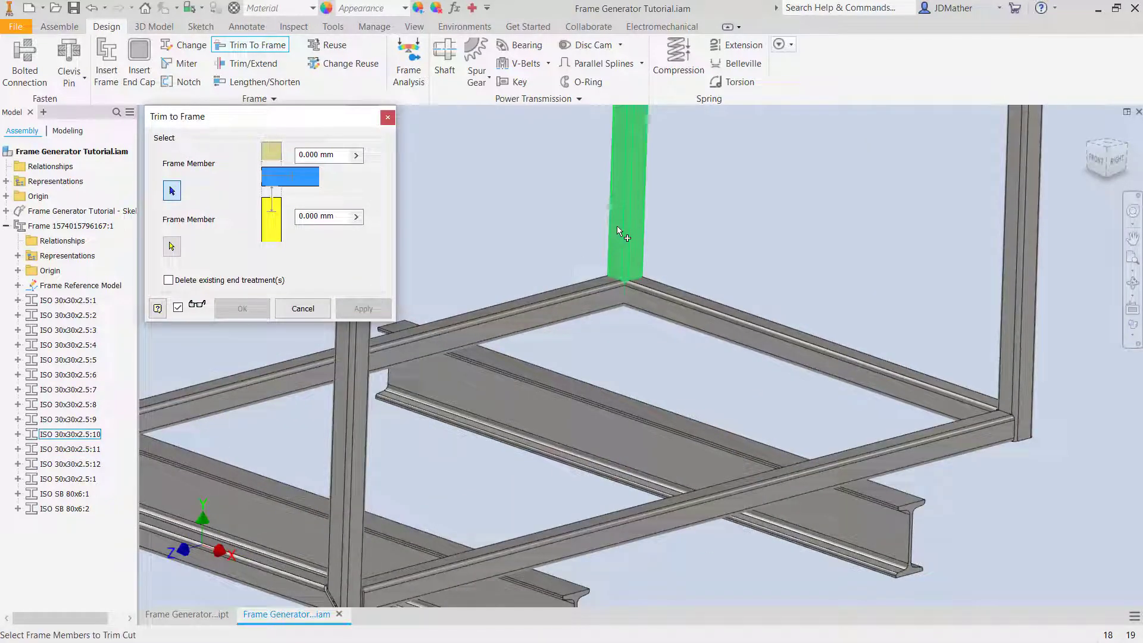
Trim the left-hand bottom long tube and rear bottom cross tube against the rear left upright, and finish Trim To Frame
left_click(617, 226)
left_click(617, 294)
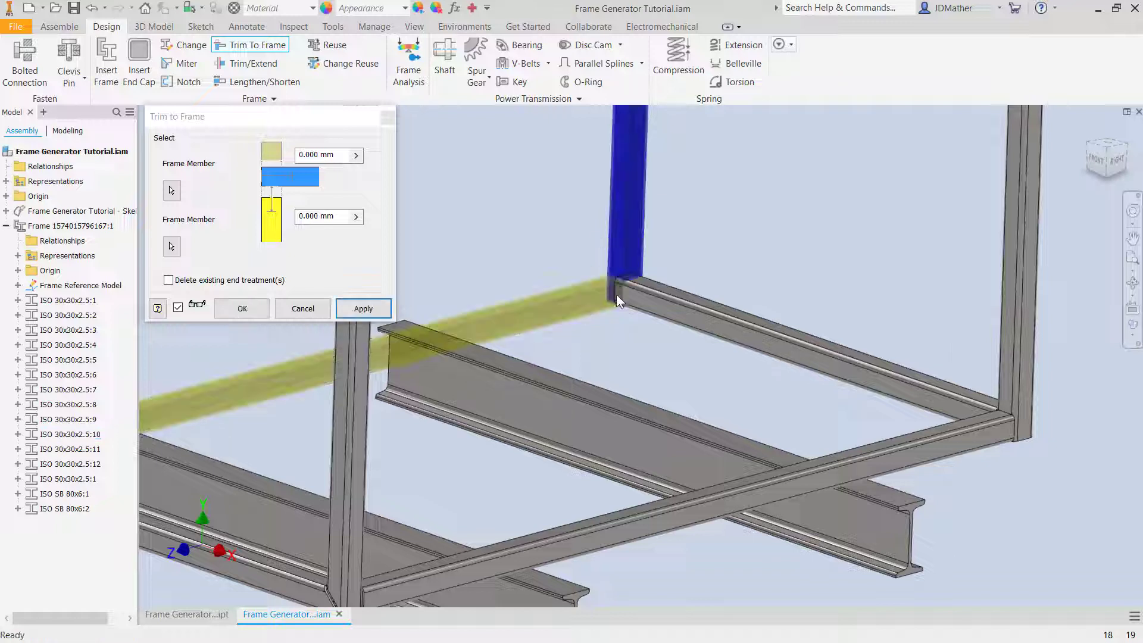
left_click(381, 308)
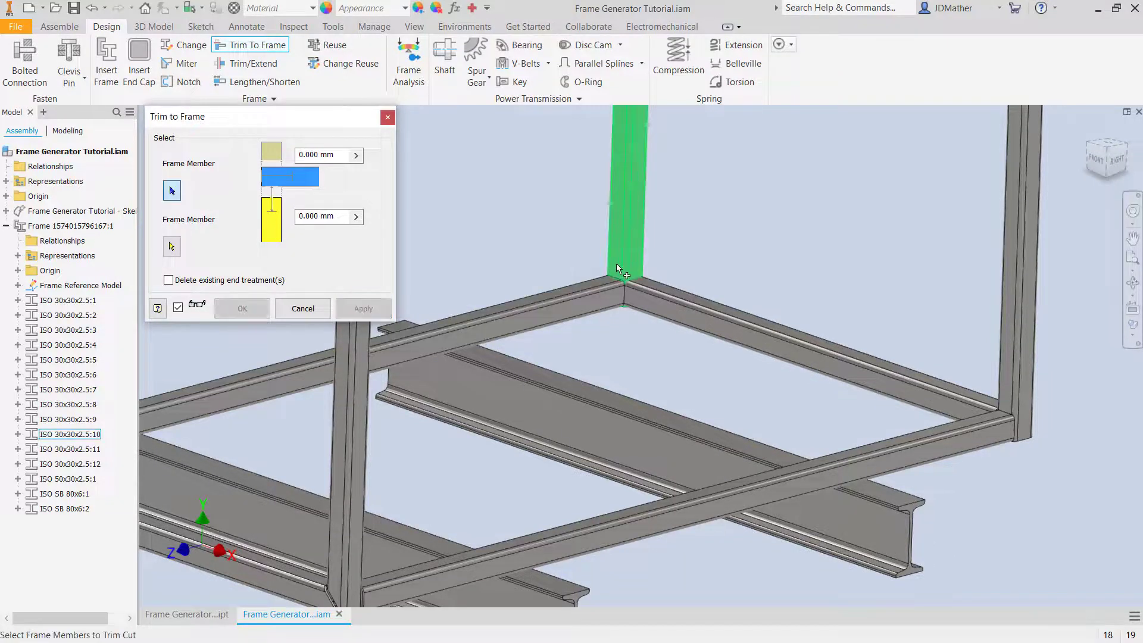
left_click(628, 252)
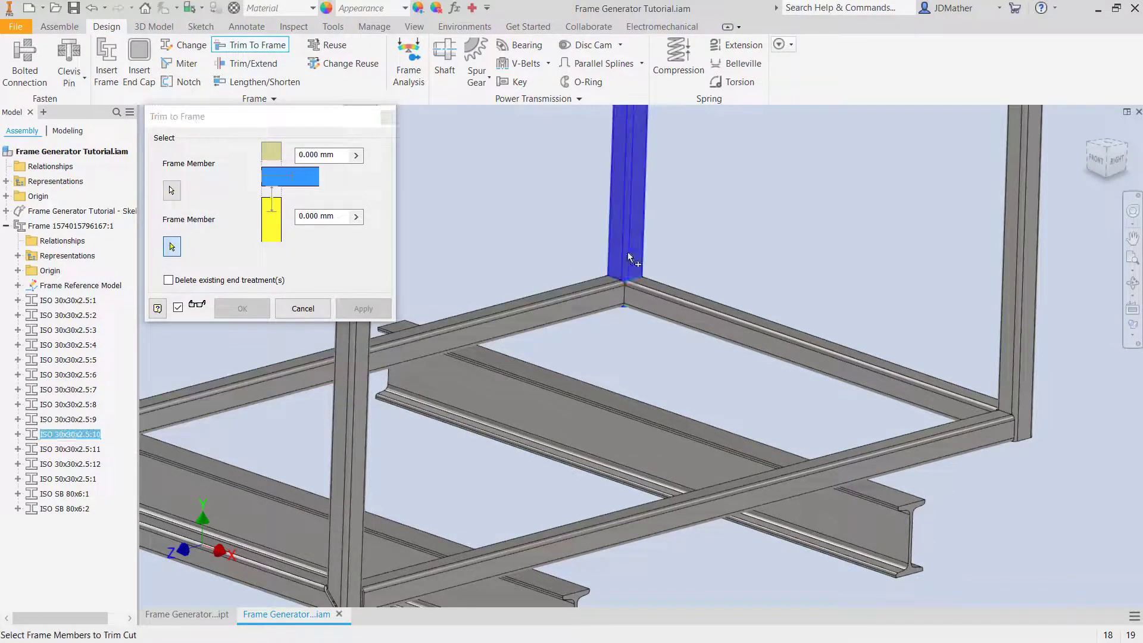
left_click(651, 301)
left_click(253, 303)
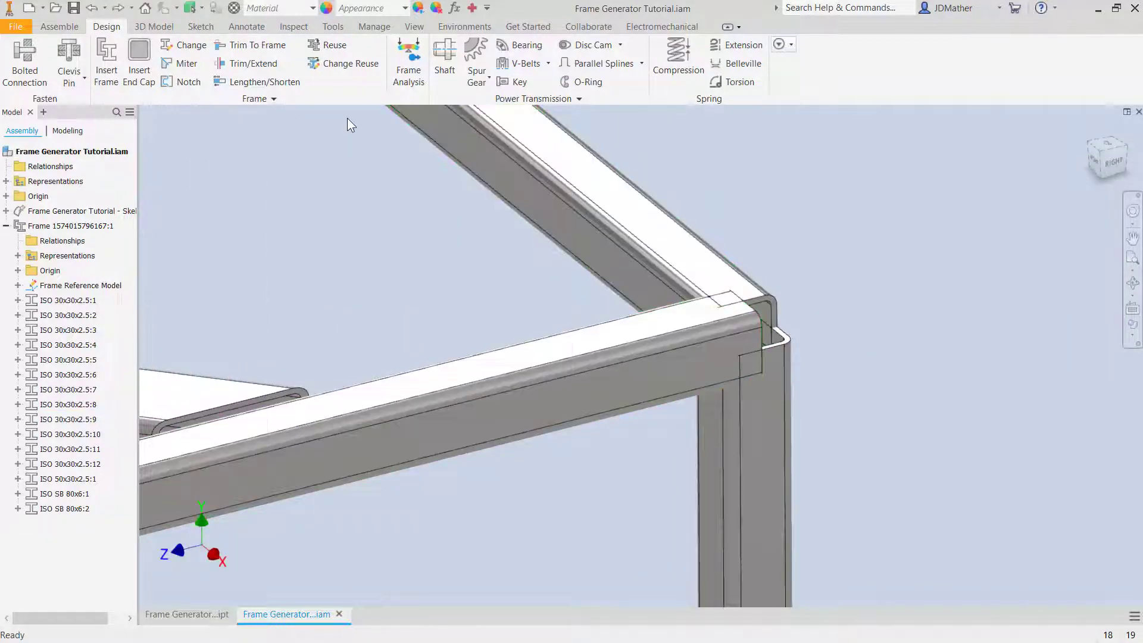
Try to trim both top long tubes to the inner face of the rear right upright with a 3 mm offset
scroll(506, 202, "up", 8)
scroll(476, 167, "down", 1)
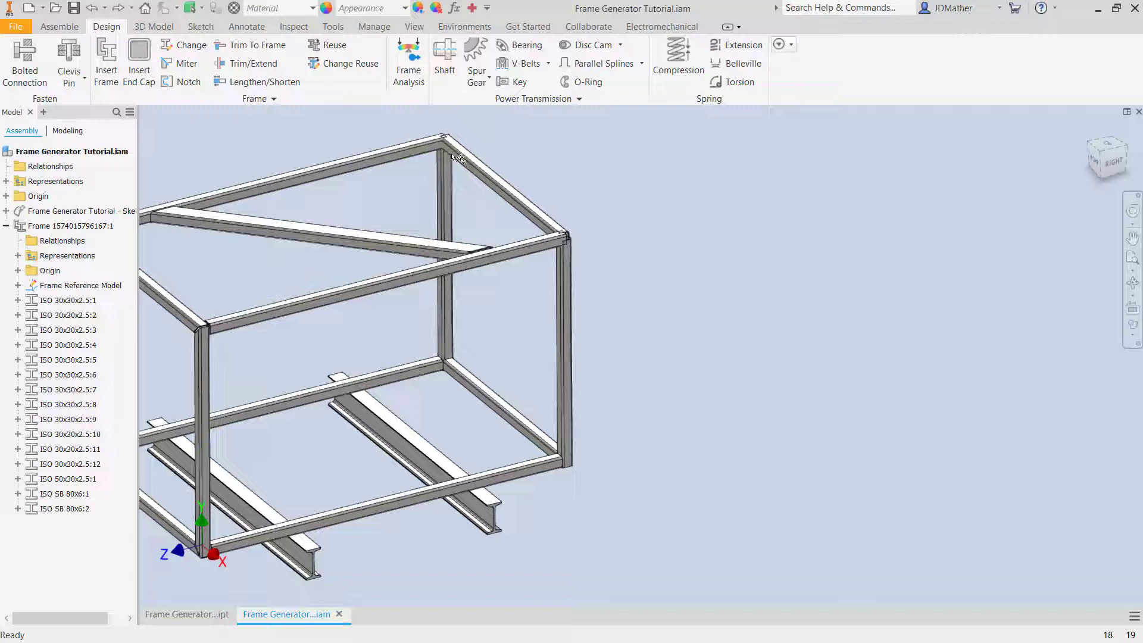
left_click(247, 63)
scroll(381, 152, "down", 2)
left_click(397, 148)
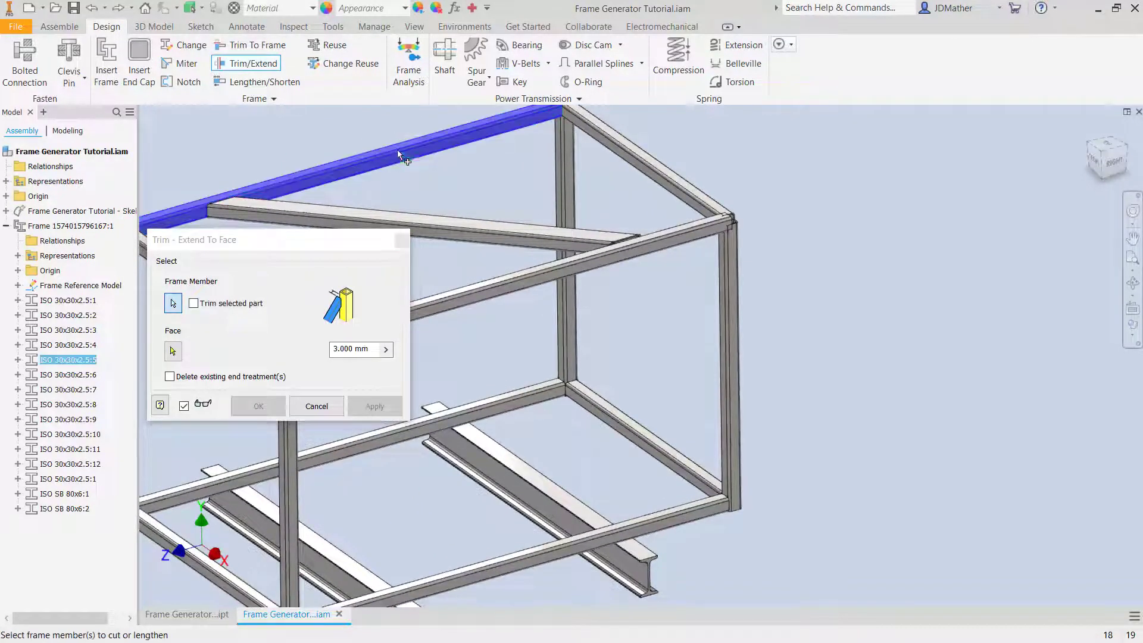
left_click(662, 236)
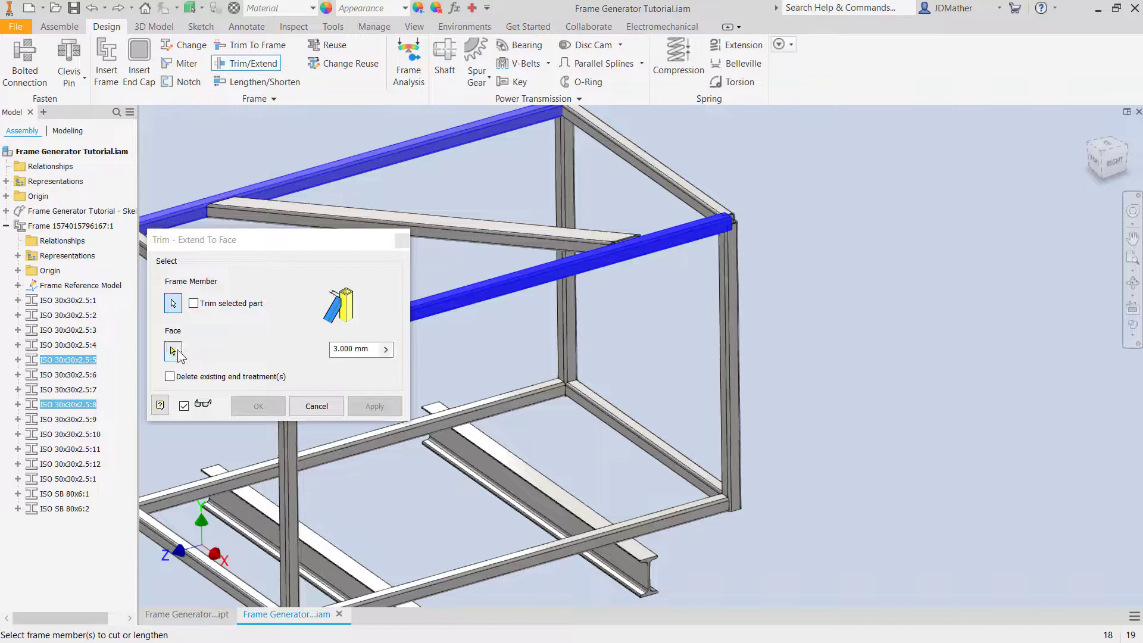
left_click(178, 350)
scroll(666, 389, "down", 2)
left_click(741, 401)
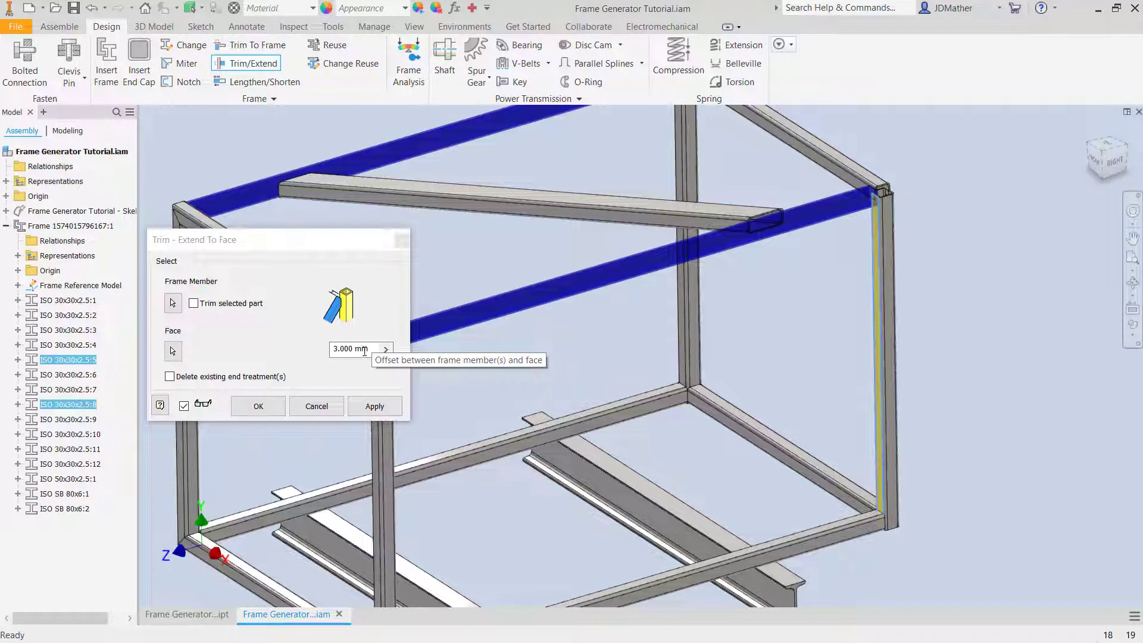
left_click(375, 407)
scroll(850, 234, "up", 6)
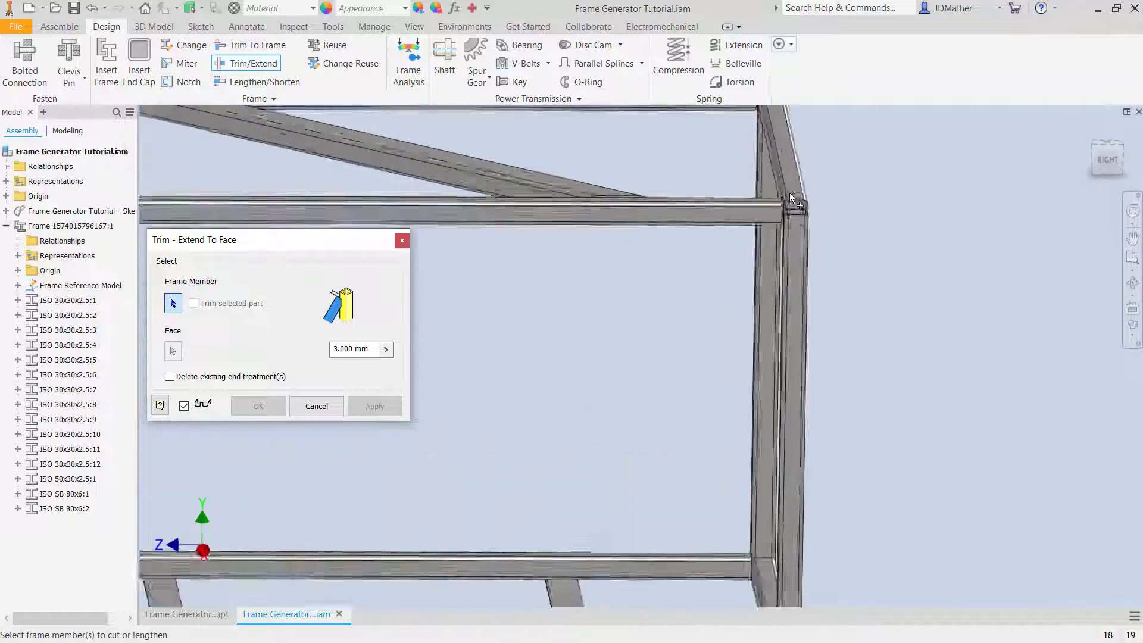
scroll(777, 219, "down", 5)
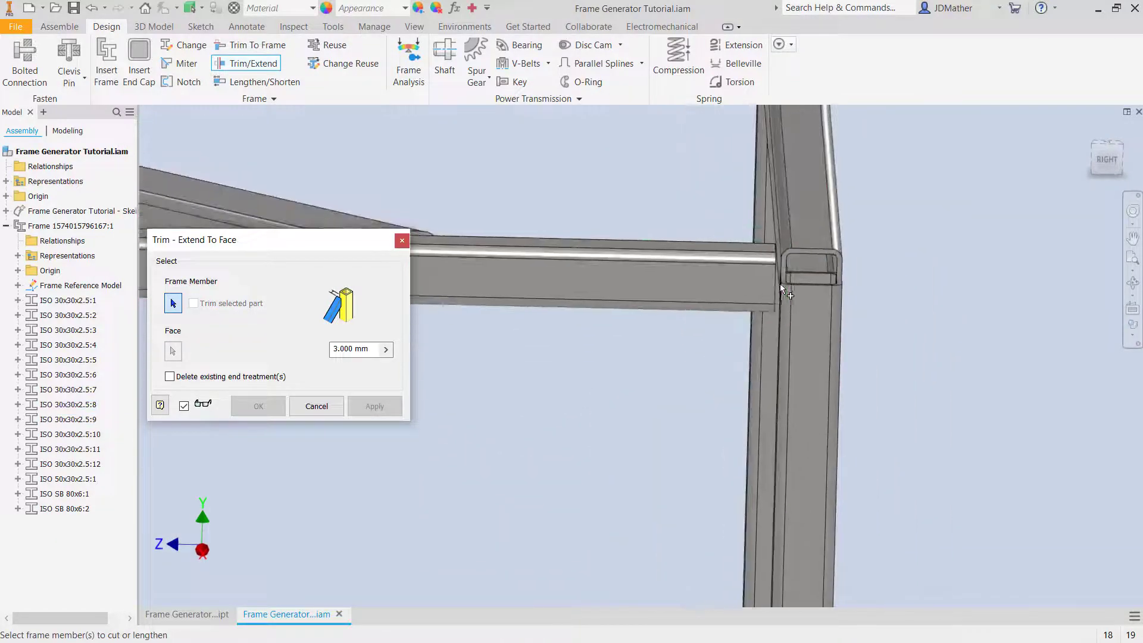
scroll(764, 179, "down", 2)
scroll(760, 155, "down", 5)
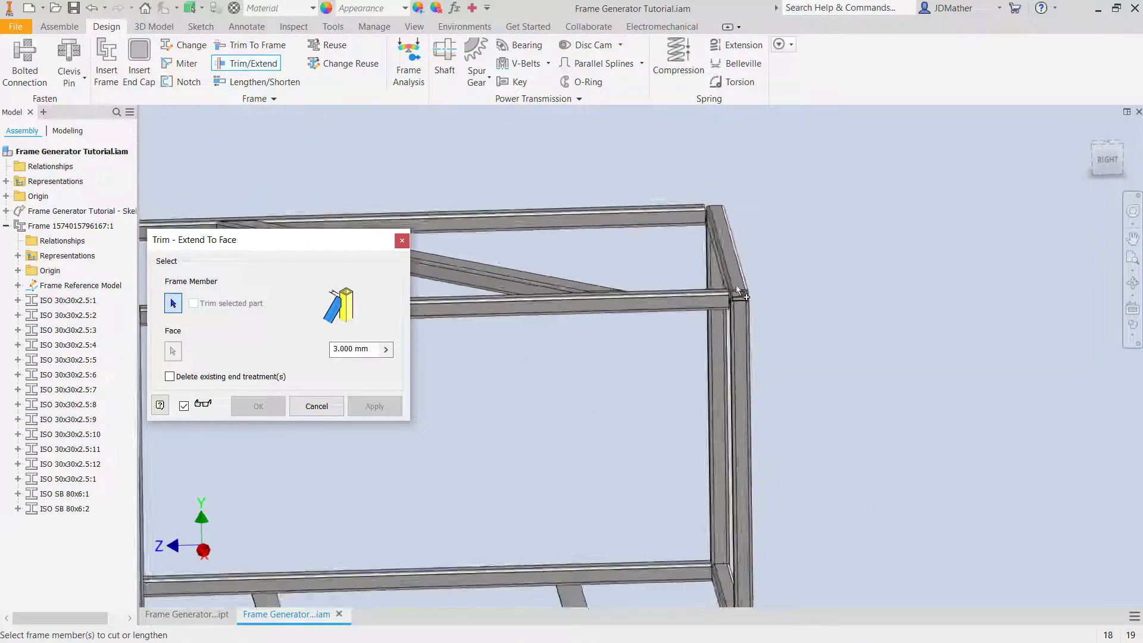
left_click(316, 406)
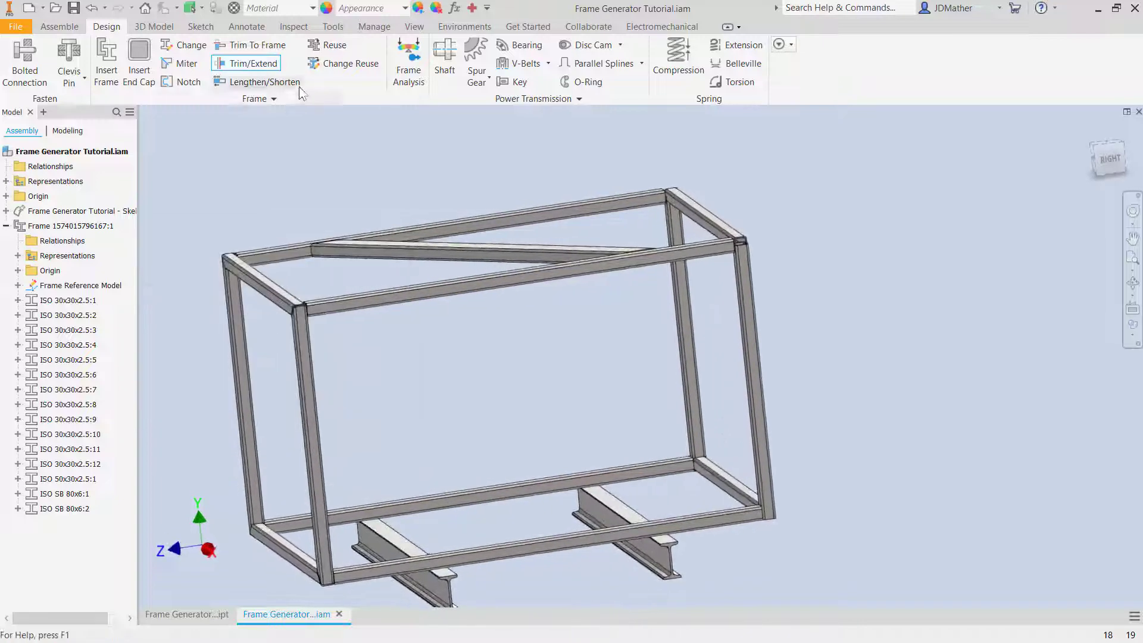
Edit the Trim To Frame treatment between the right-hand bottom long tube and the rear right upright, setting the long tube's offset to 3 mm
middle_click_drag(671, 274, 705, 322, "shift")
middle_click_drag(749, 519, 621, 537, "shift")
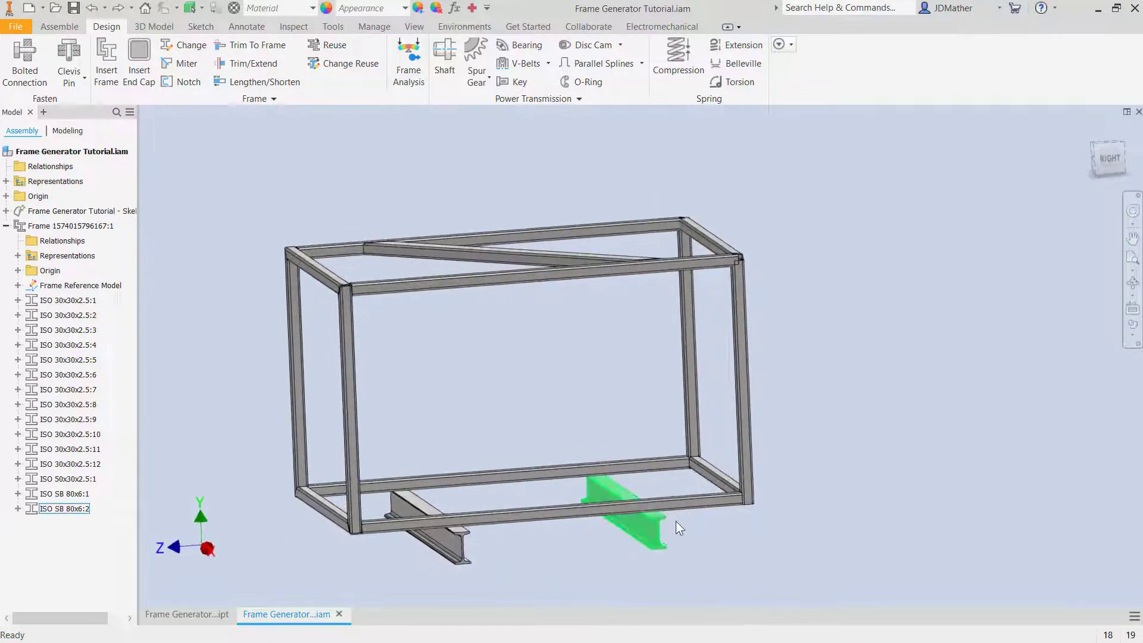
left_click(685, 502)
left_click(17, 389)
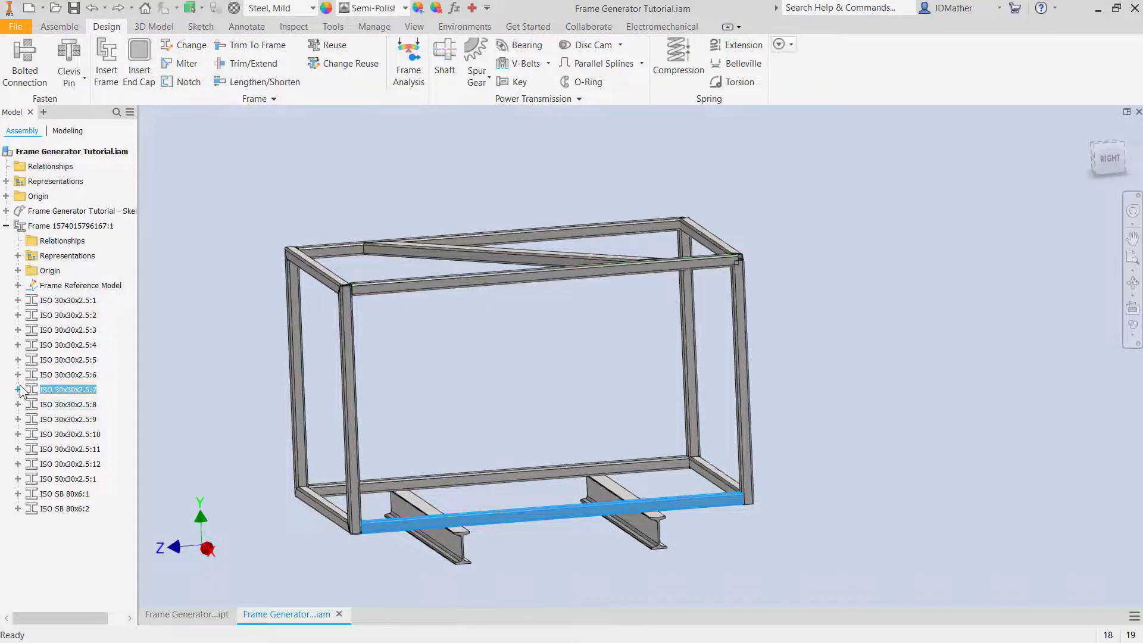
right_click(63, 434)
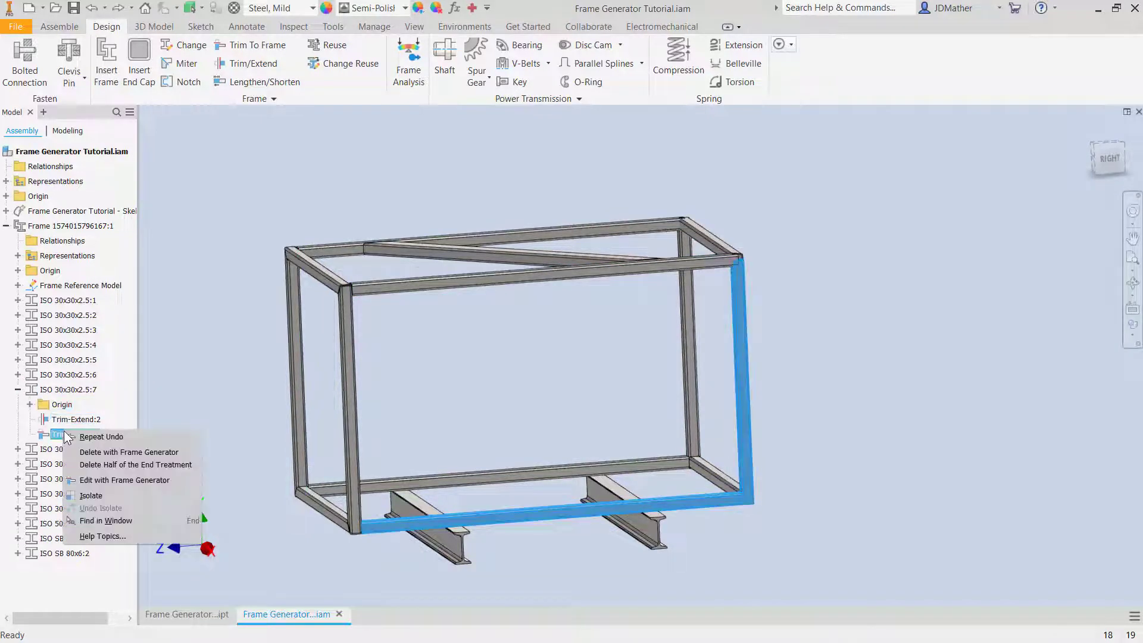
left_click(124, 480)
scroll(748, 536, "down", 4)
scroll(771, 549, "down", 1)
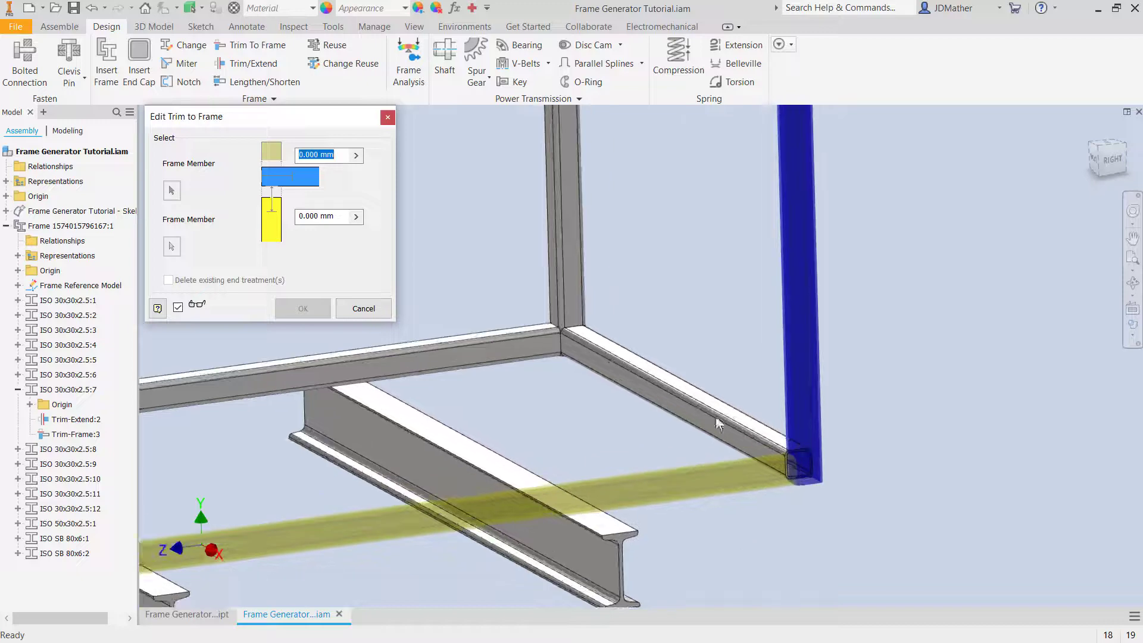
left_click(328, 217)
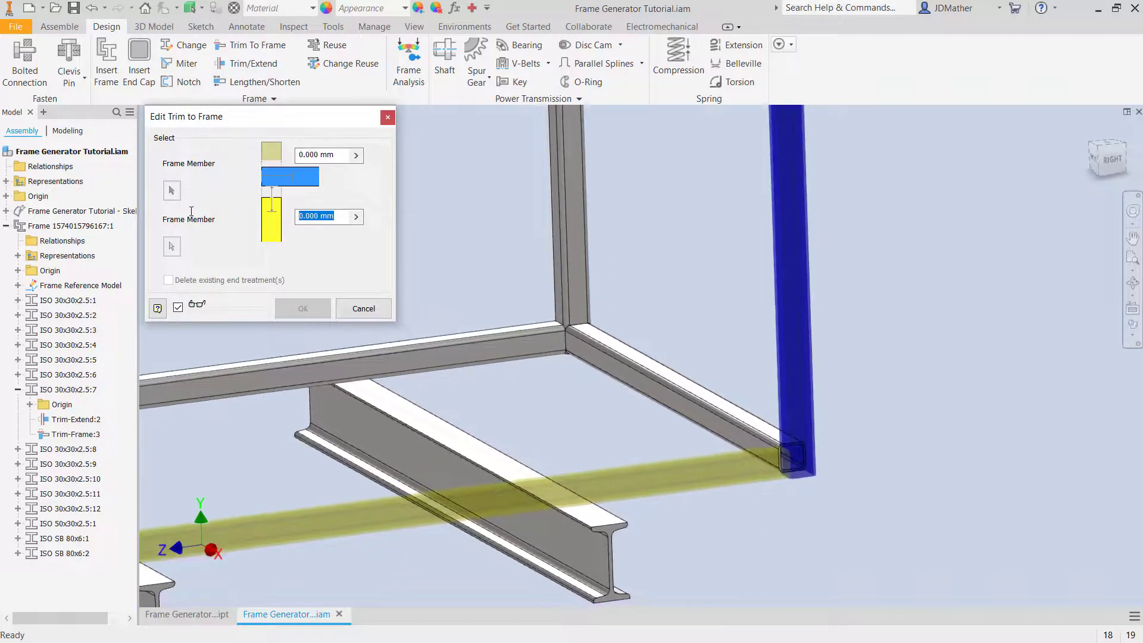
type("3")
key("Return")
scroll(650, 412, "down", 5)
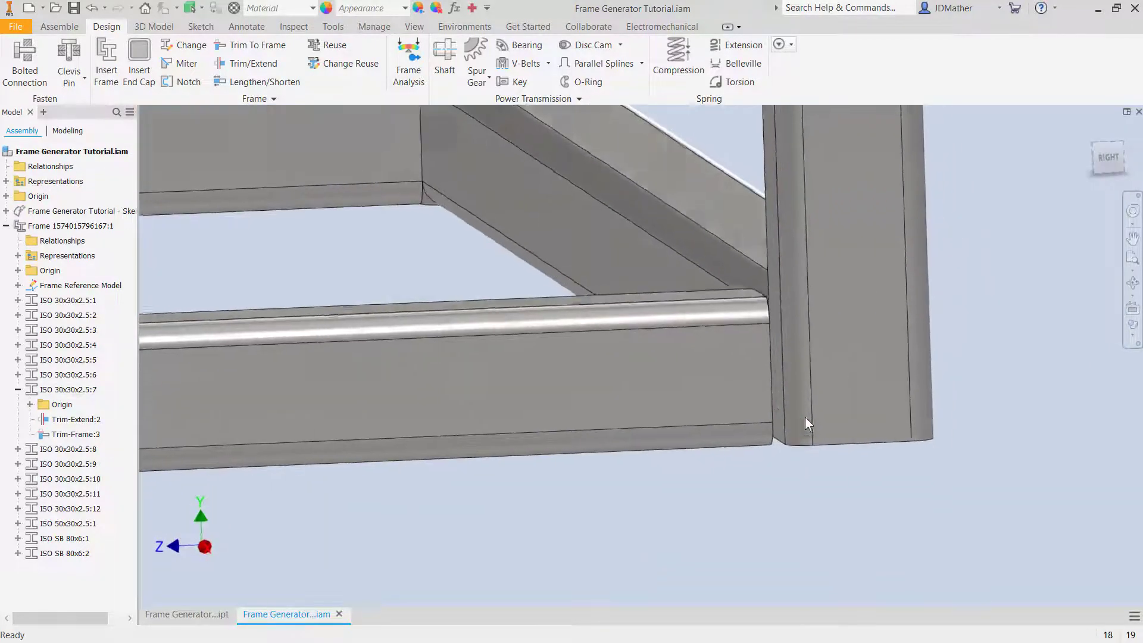
Edit the Trim To Frame treatment between the left-hand bottom long tube and the rear left upright
scroll(610, 355, "up", 5)
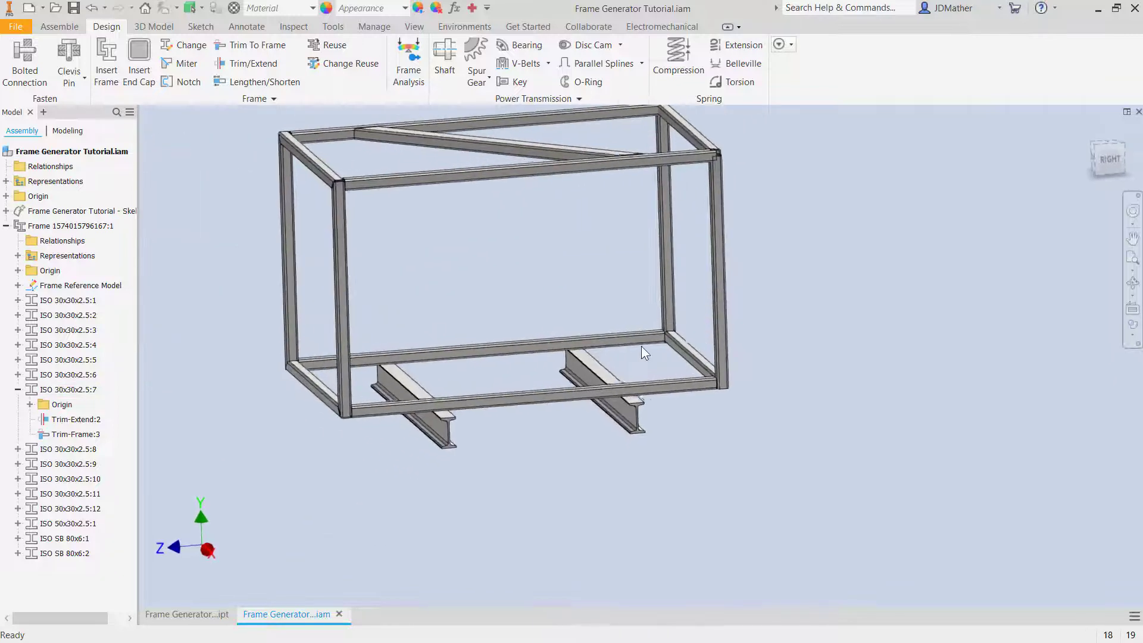
scroll(620, 349, "down", 2)
right_click(59, 374)
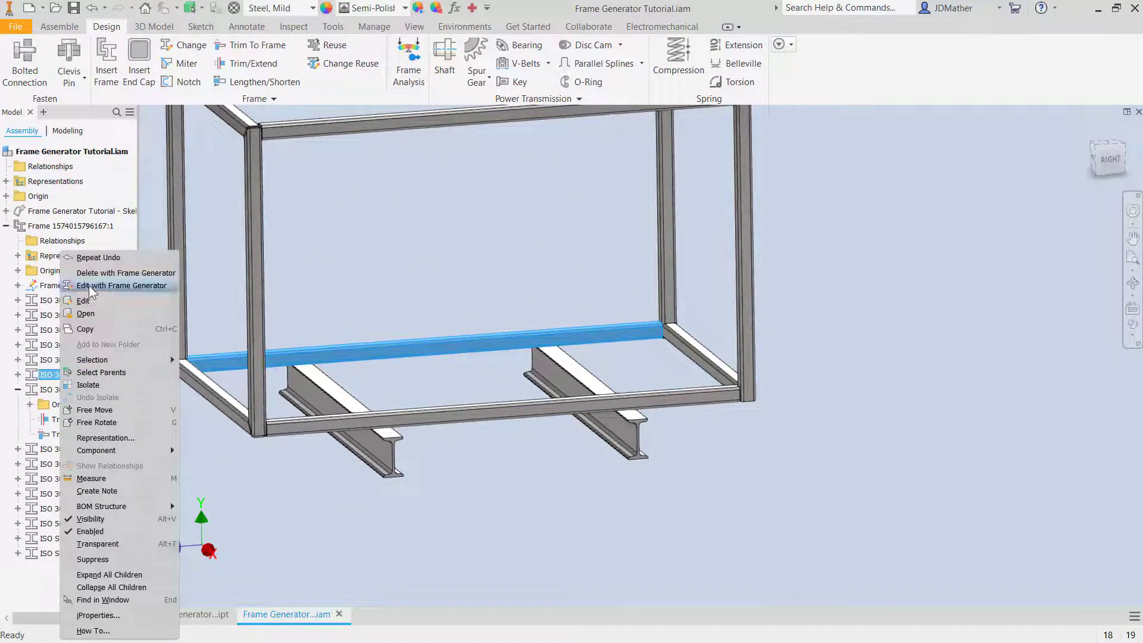
left_click(18, 375)
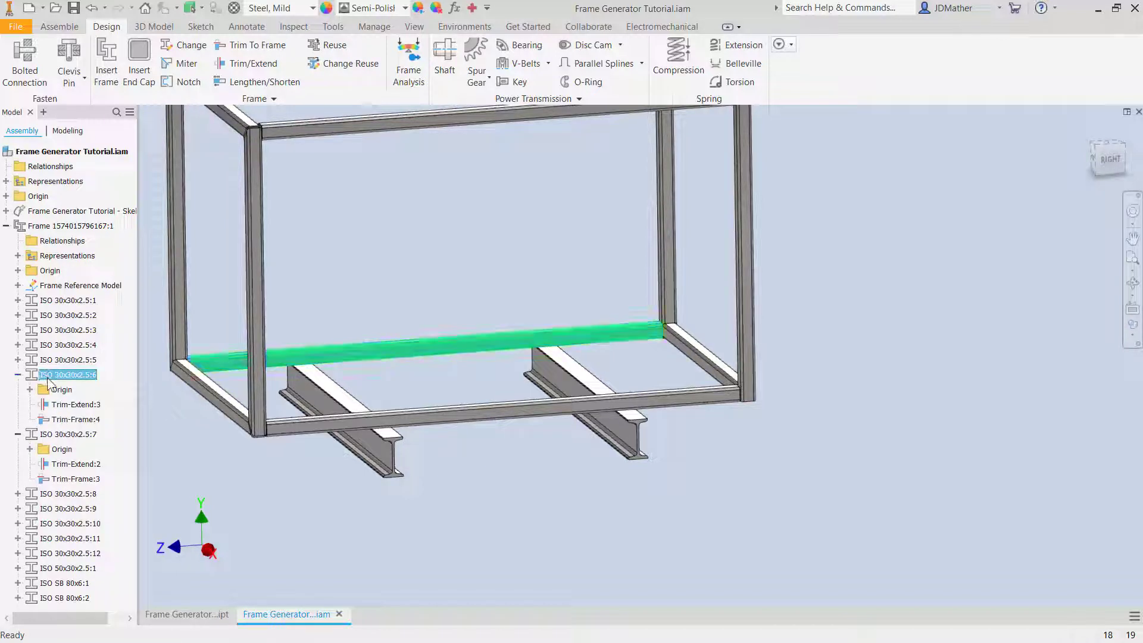
right_click(55, 423)
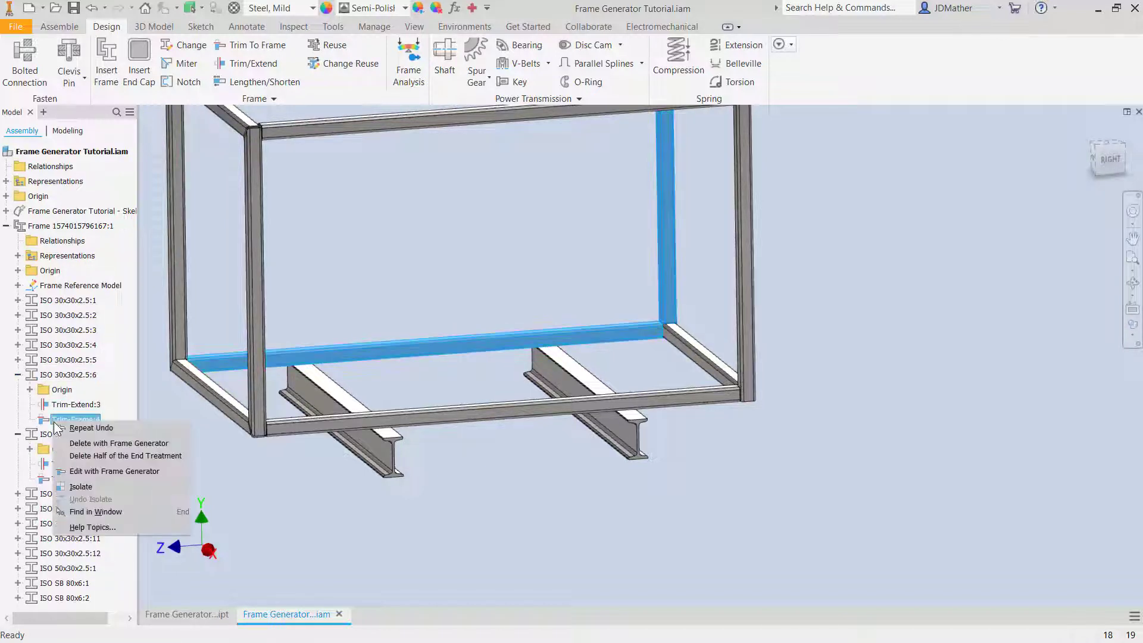
left_click(90, 470)
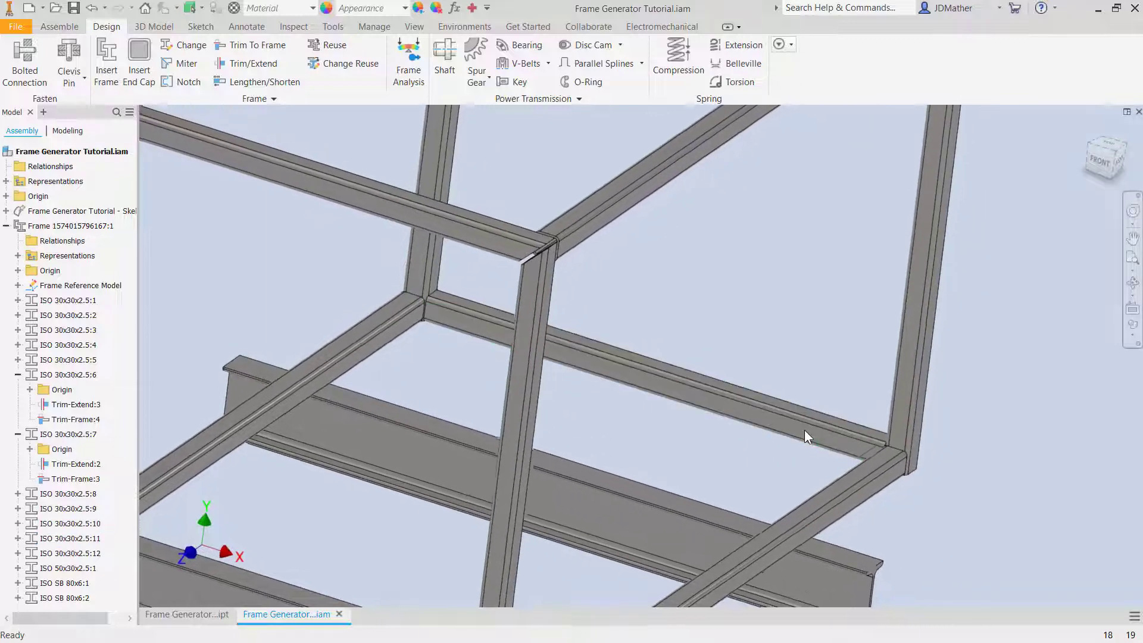
Edit the rear bottom cross tube's Trim To Frame treatment at the rear right upright, setting the cross tube's offset to 3 mm
left_click(809, 422)
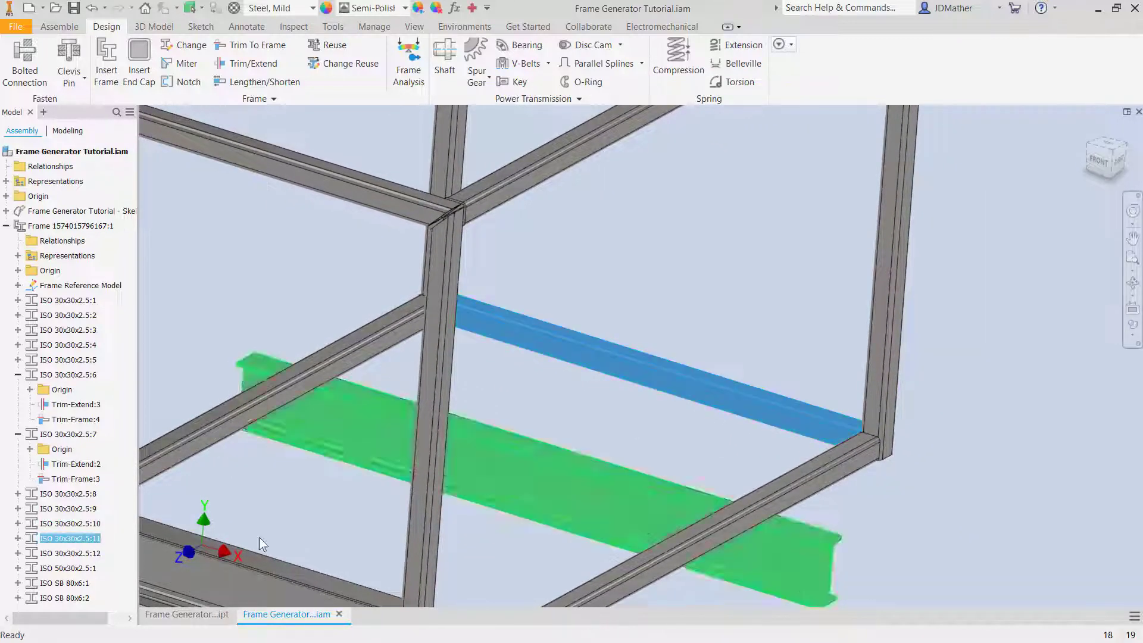
left_click(18, 538)
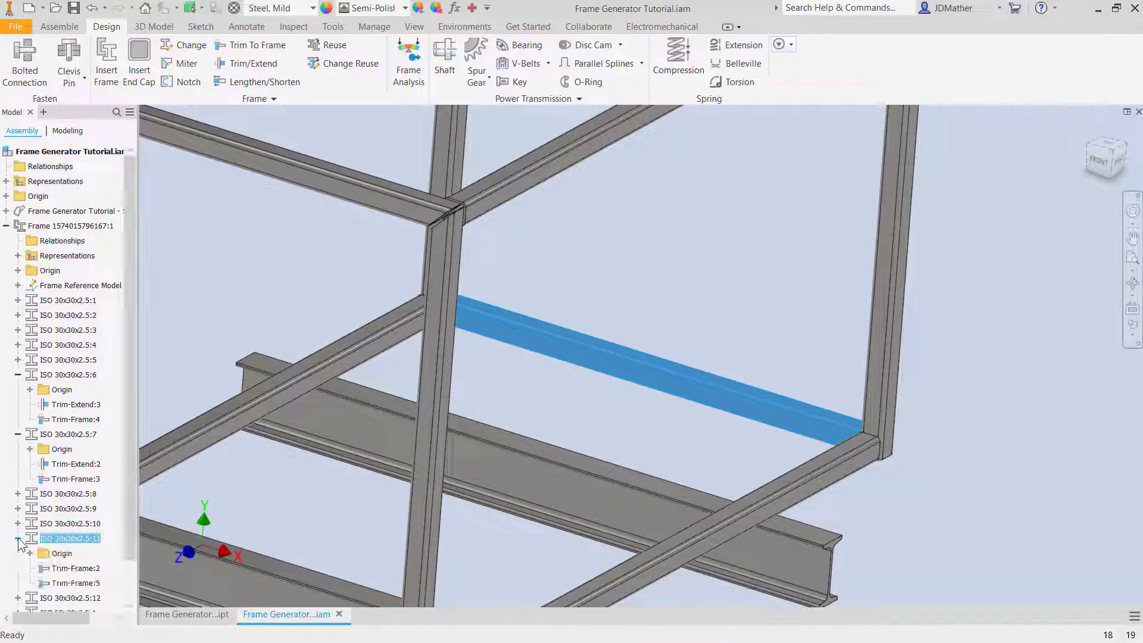
right_click(54, 570)
left_click(83, 560)
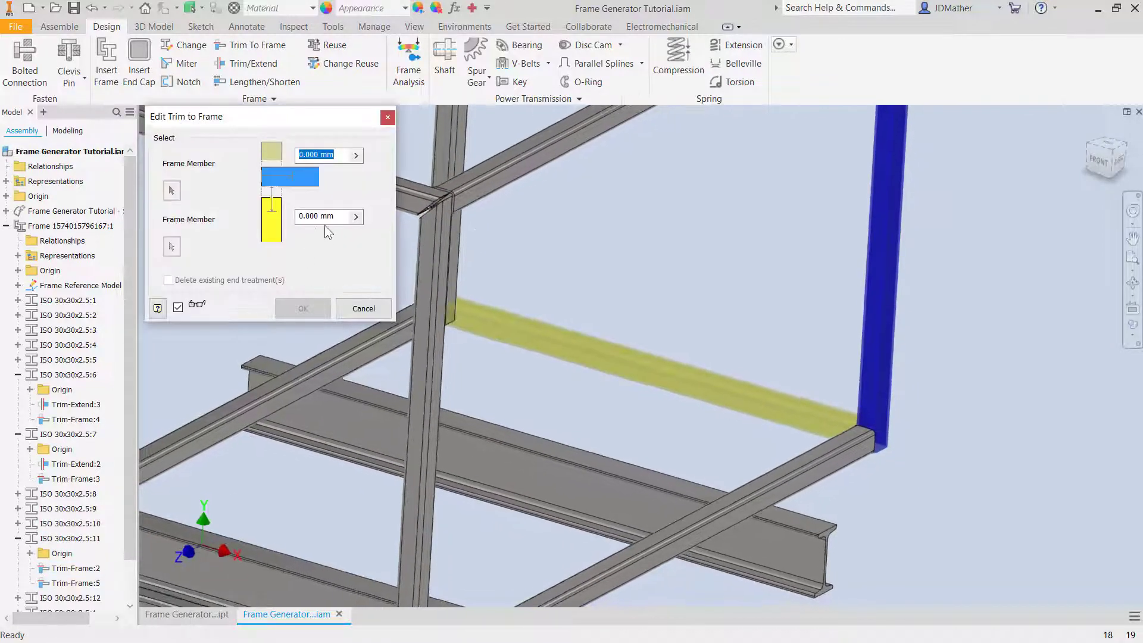
left_click(322, 216)
type("3")
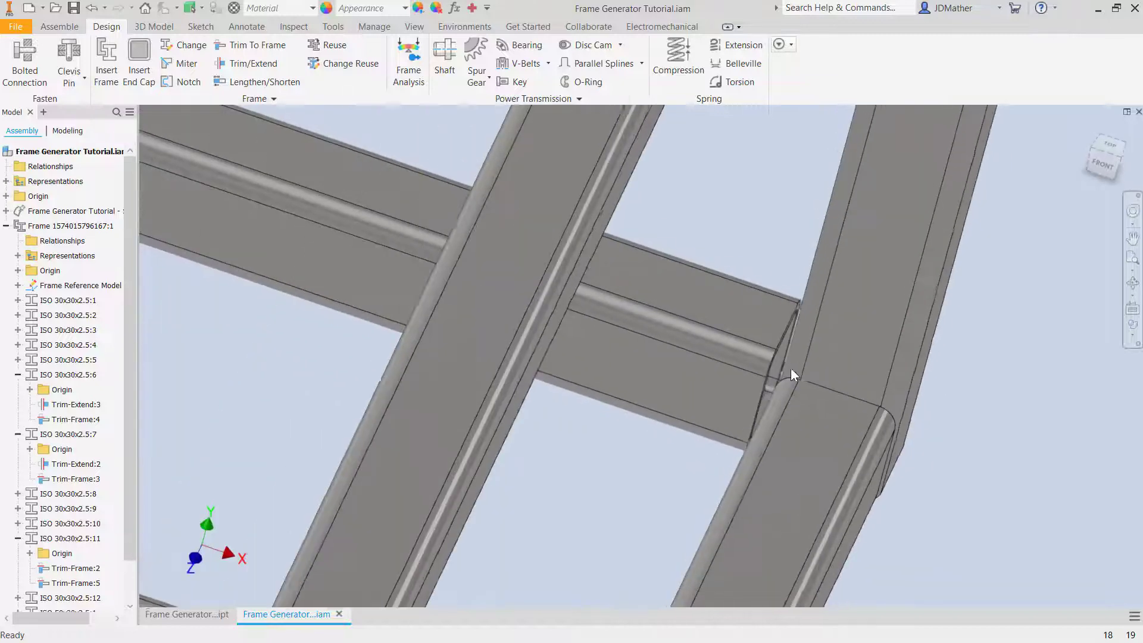
scroll(791, 373, "up", 1)
key("F6")
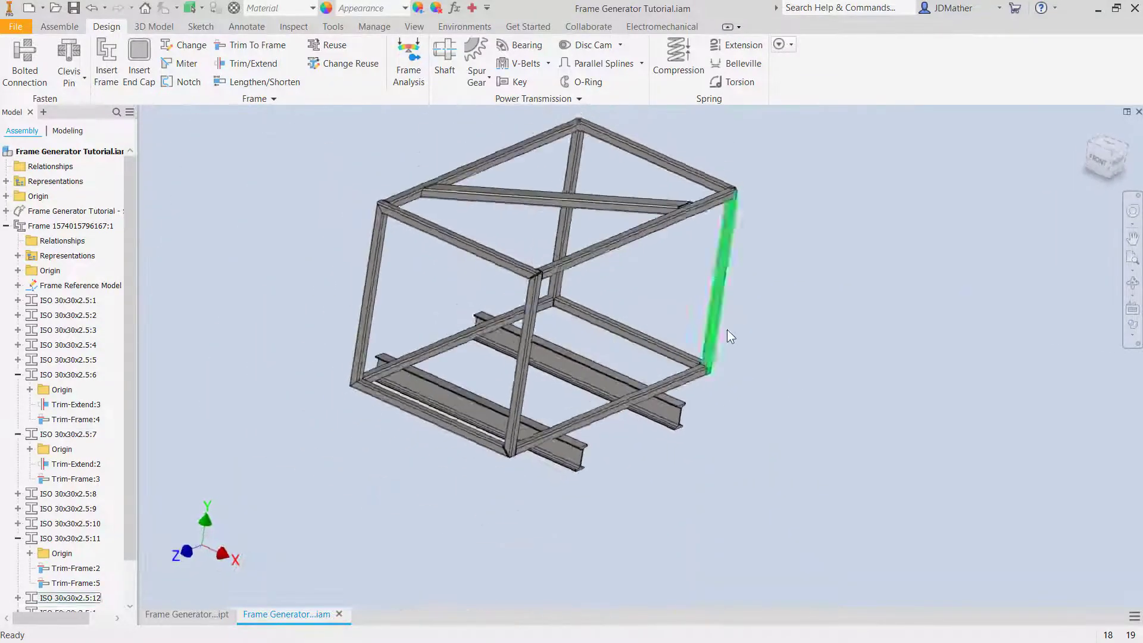
Trim the right-hand top long tube to the inner face of the rear right upright with a 3 mm offset
scroll(720, 256, "down", 3)
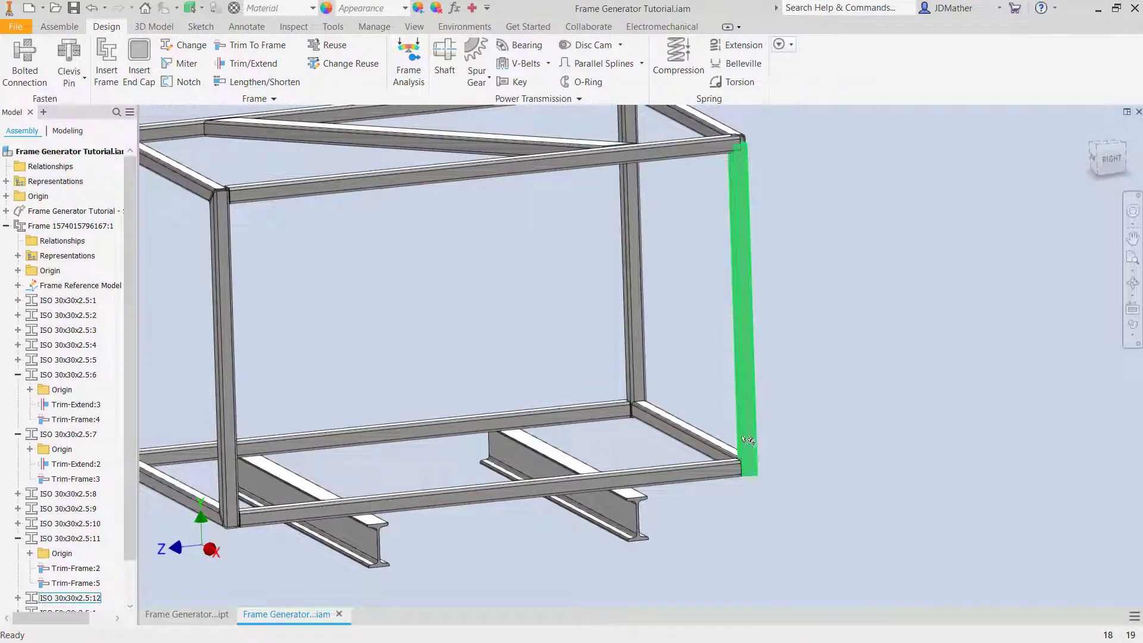
mouse_move(748, 440)
middle_mouse_down("shift")
mouse_move(761, 453)
mouse_move(730, 444)
middle_mouse_up("shift")
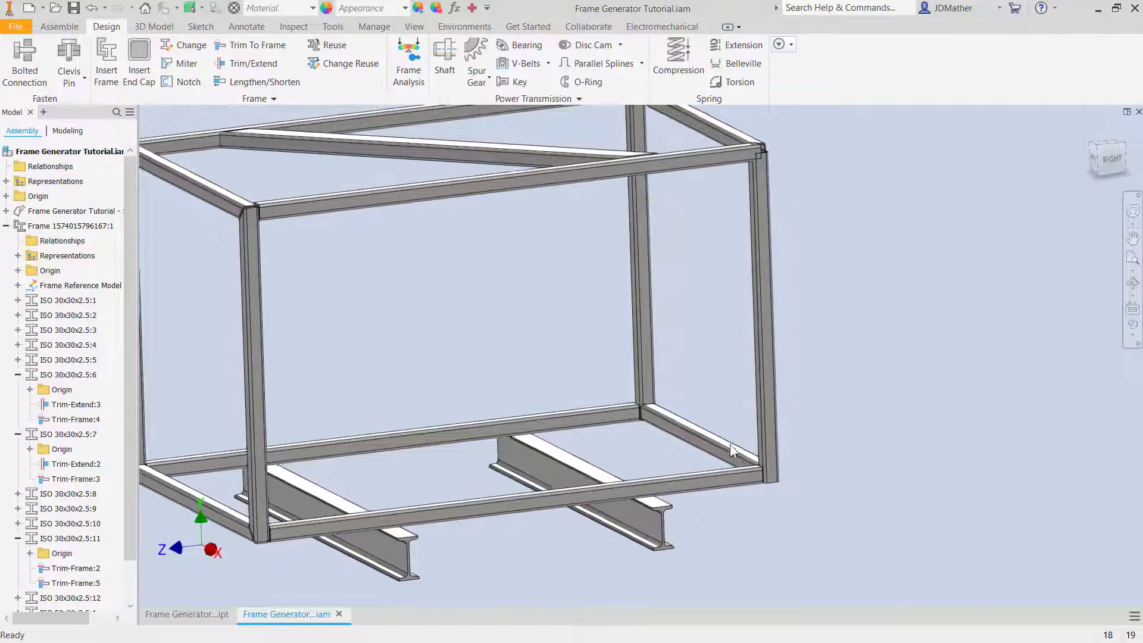
scroll(702, 315, "up", 2)
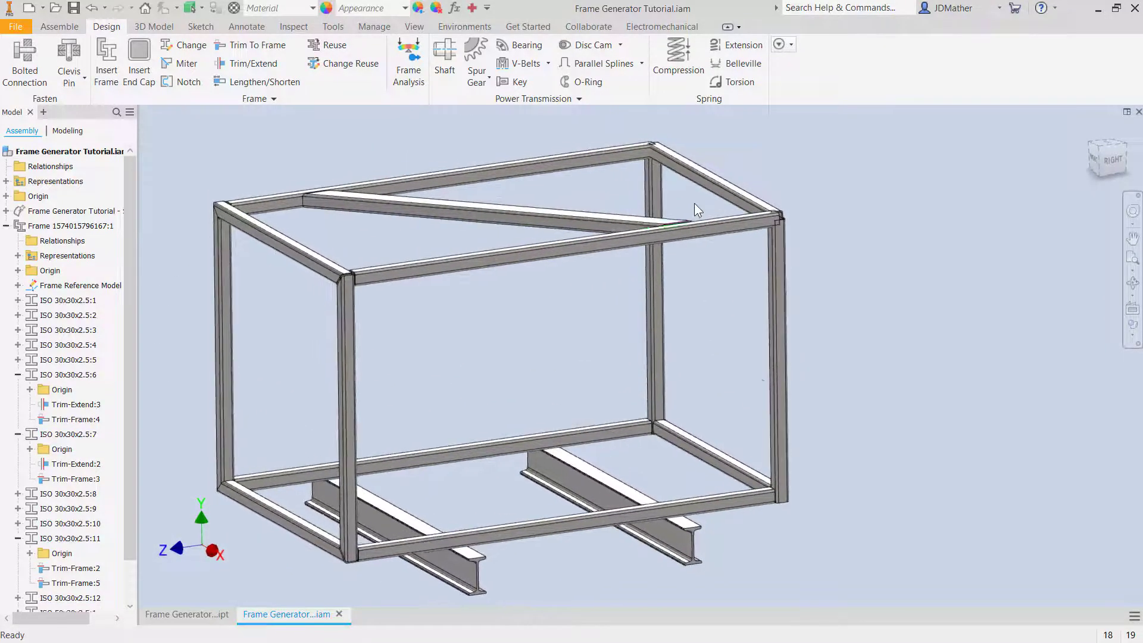
left_click(246, 64)
scroll(679, 251, "down", 5)
left_click(678, 252)
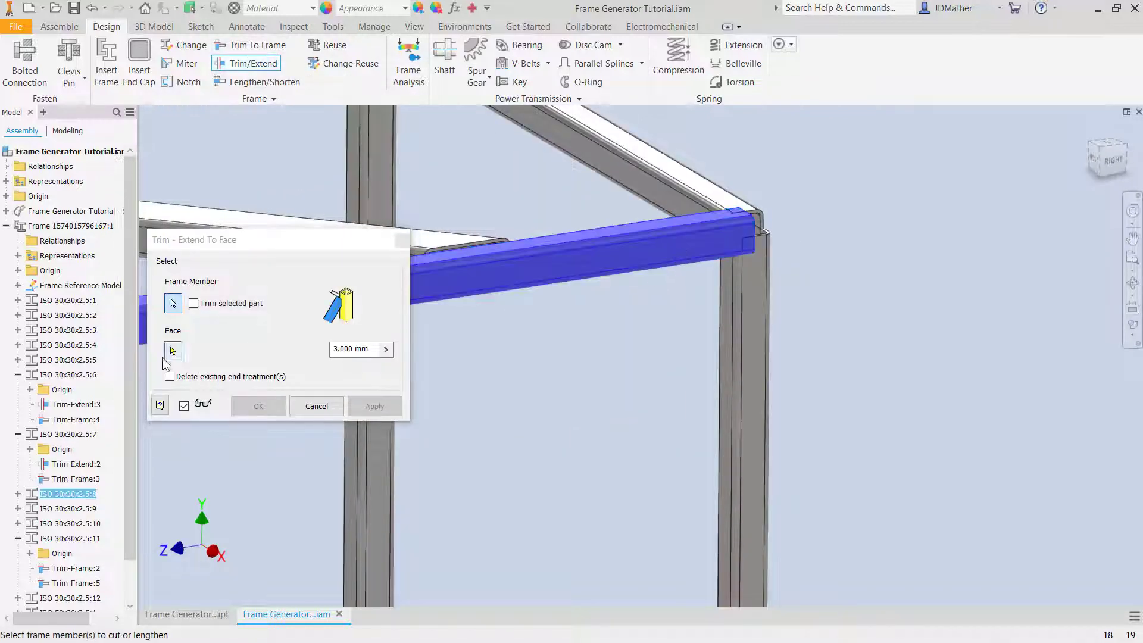
left_click(729, 387)
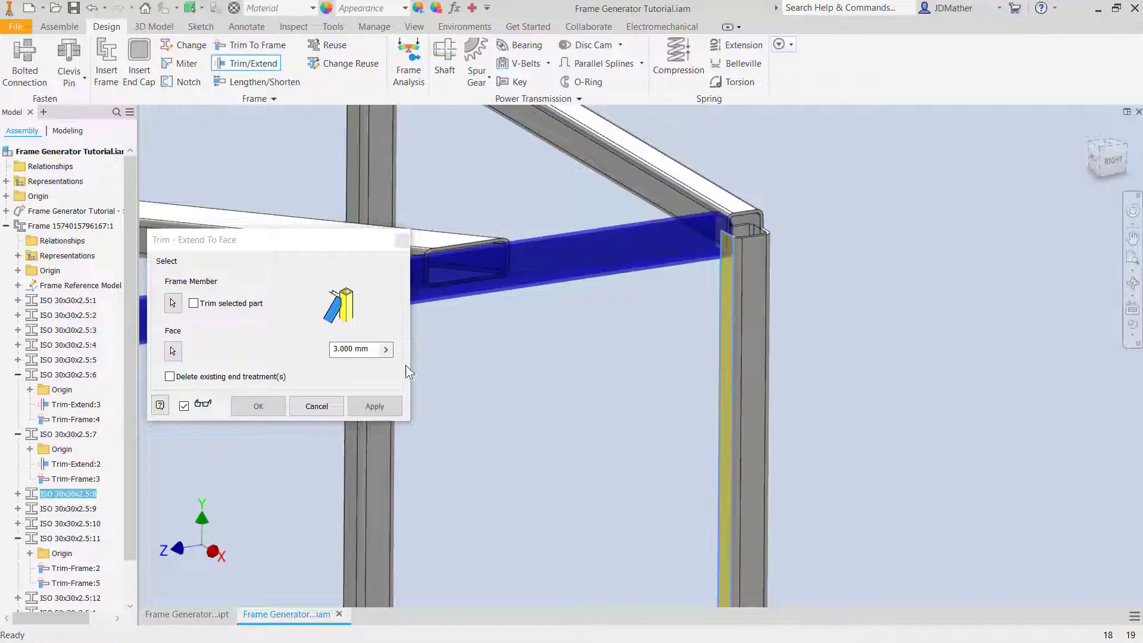
left_click(374, 406)
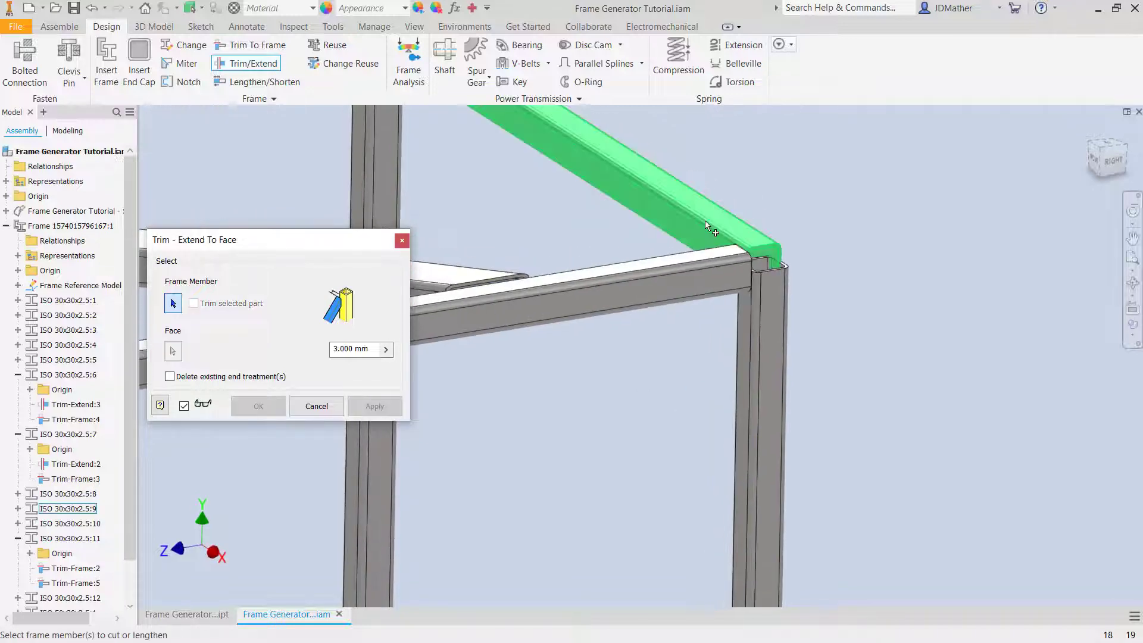
Trim the rear top cross tube to the inner face of the rear right upright with a 3 mm offset
left_click(704, 221)
middle_click_drag(705, 220, 937, 277, "shift")
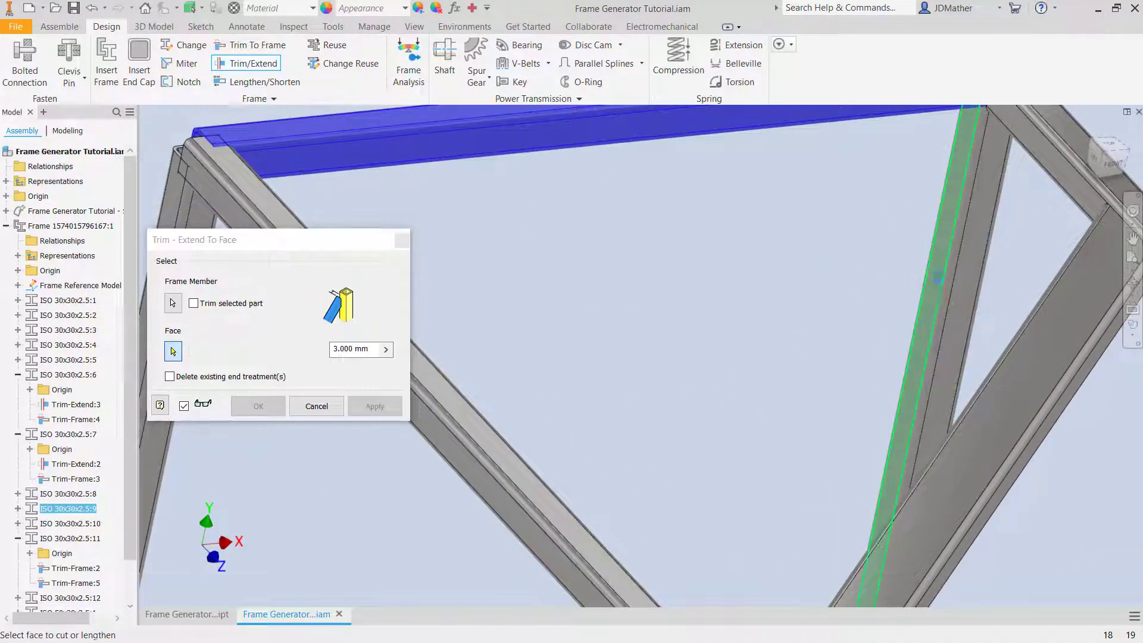
left_click(938, 277)
left_click(375, 406)
Trim the left-hand top long tube and the rear top cross tube to the inner faces of the rear left upright with a 0 mm offset
middle_click_drag(381, 203, 419, 256, "shift")
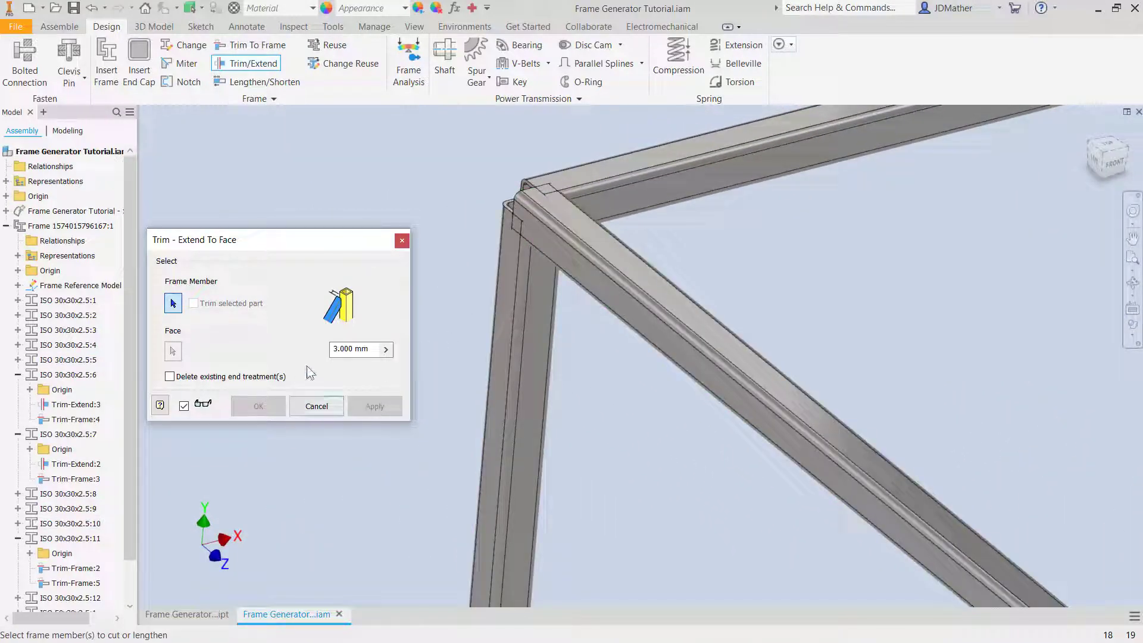
double_click(342, 350)
type("0")
left_click(649, 326)
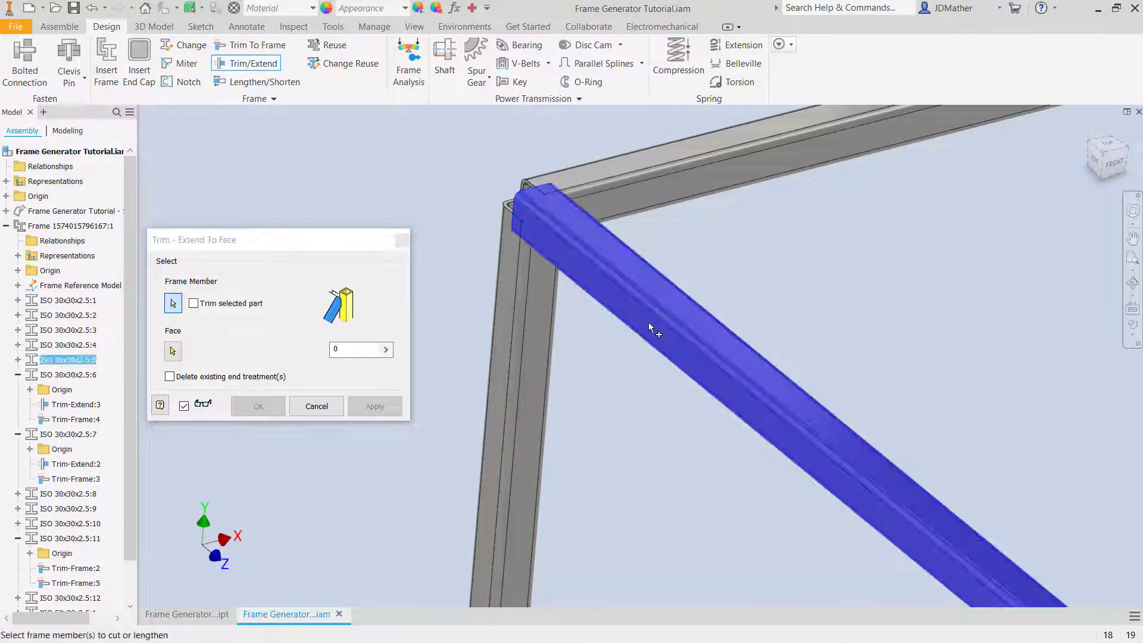
left_click(529, 397)
left_click(371, 398)
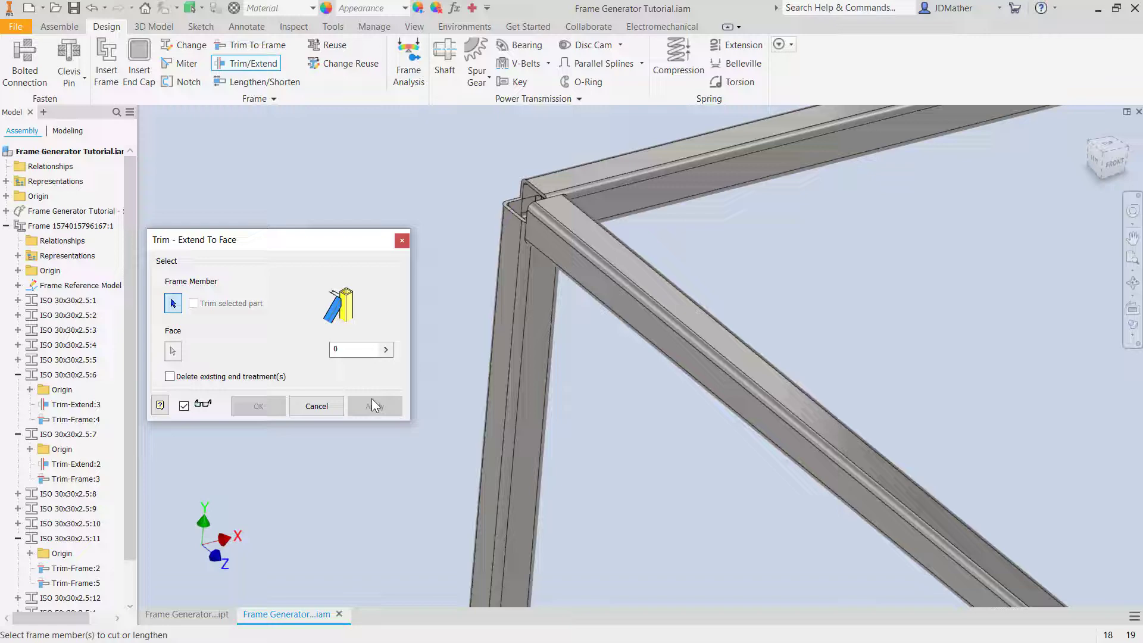
left_click(627, 182)
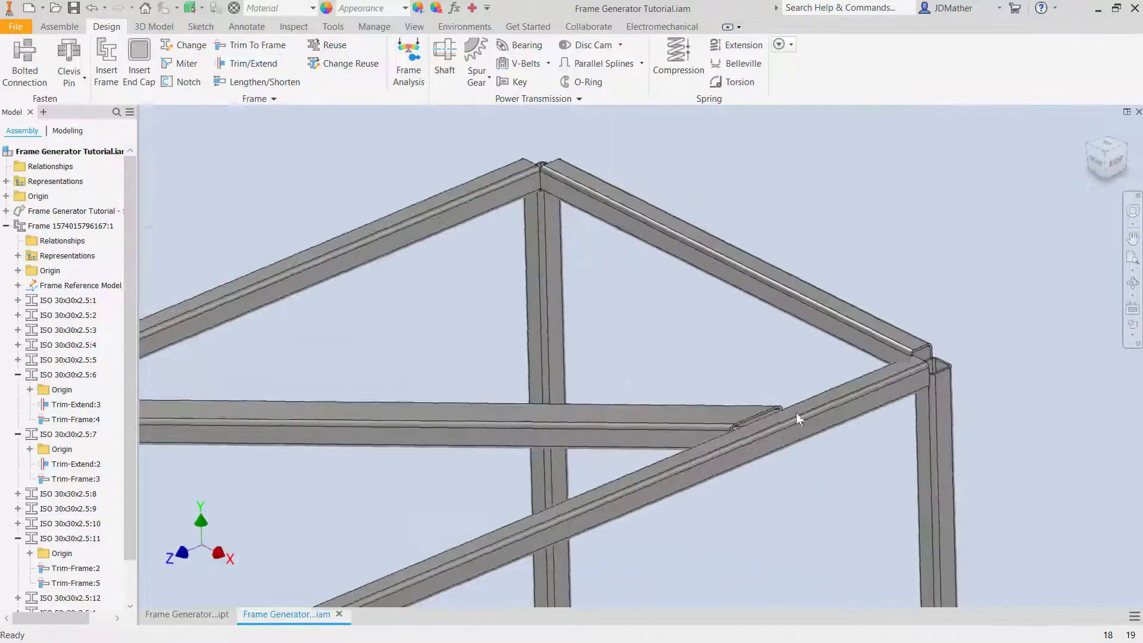
Extend the rear right upright to the top face of the rear top cross tube with a 3 mm offset
scroll(840, 372, "down", 5)
middle_click_drag(784, 323, 880, 297, "shift")
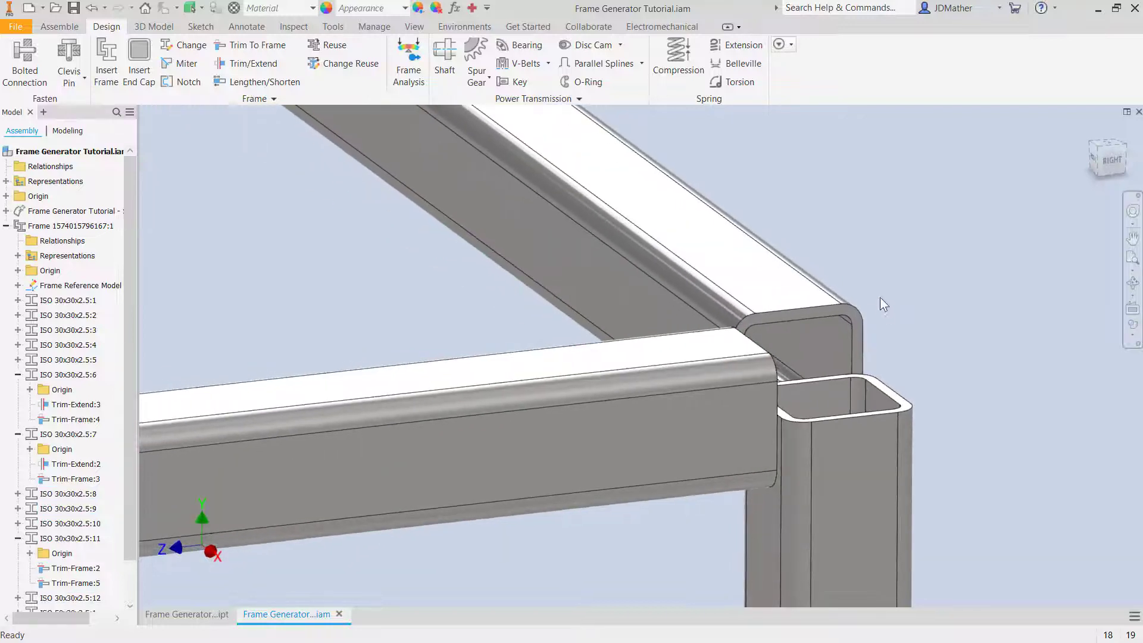
scroll(571, 366, "up", 3)
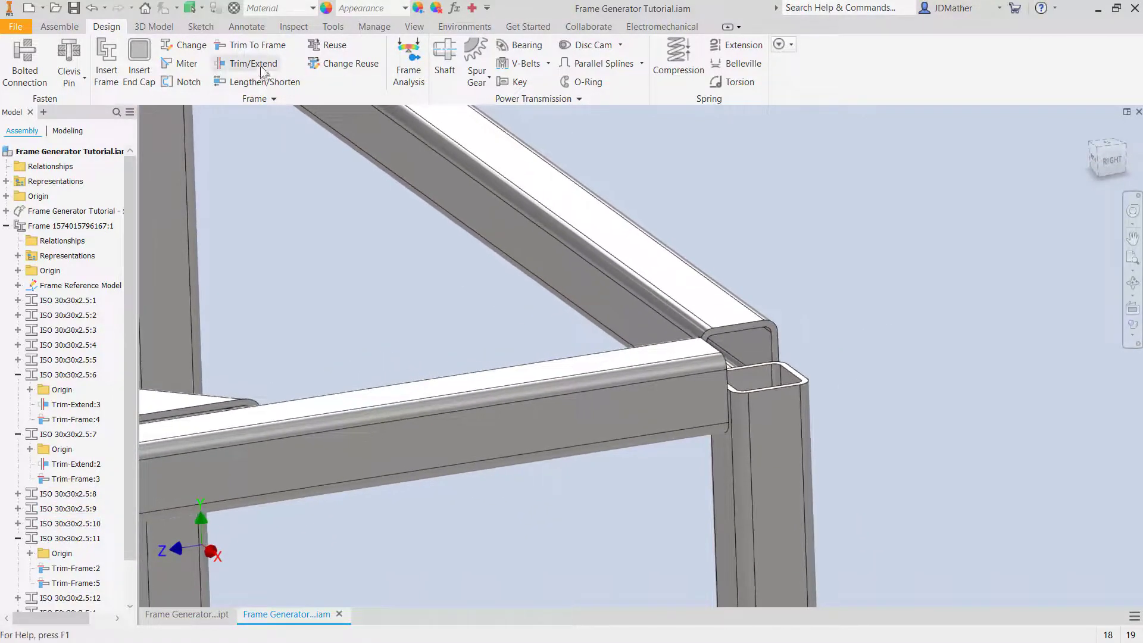
left_click(253, 64)
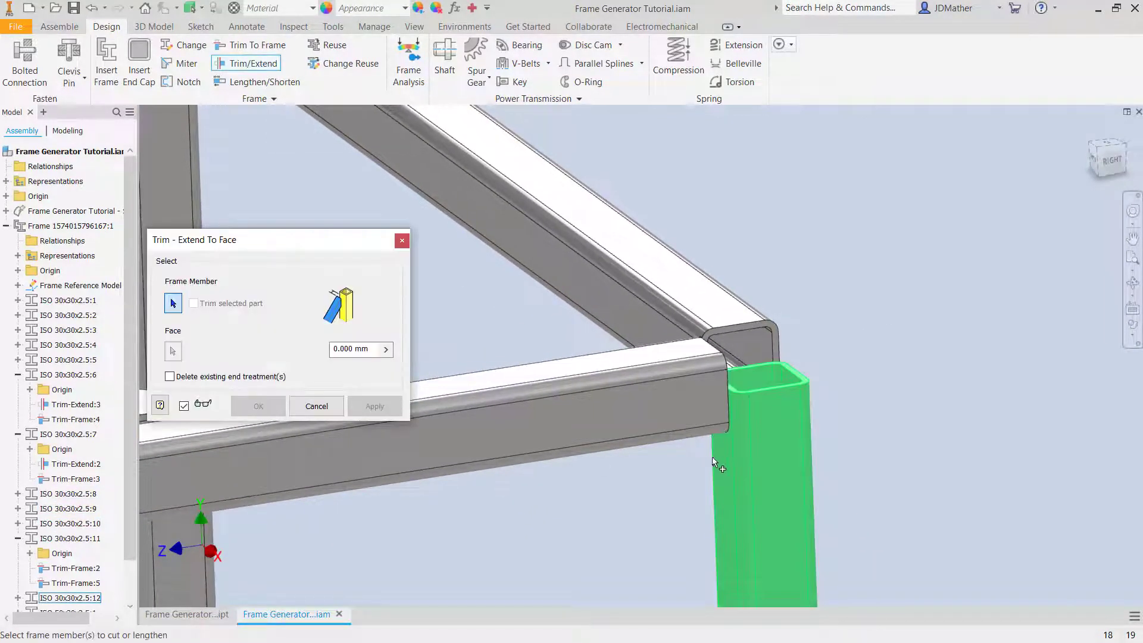
left_click(755, 464)
left_click(748, 343)
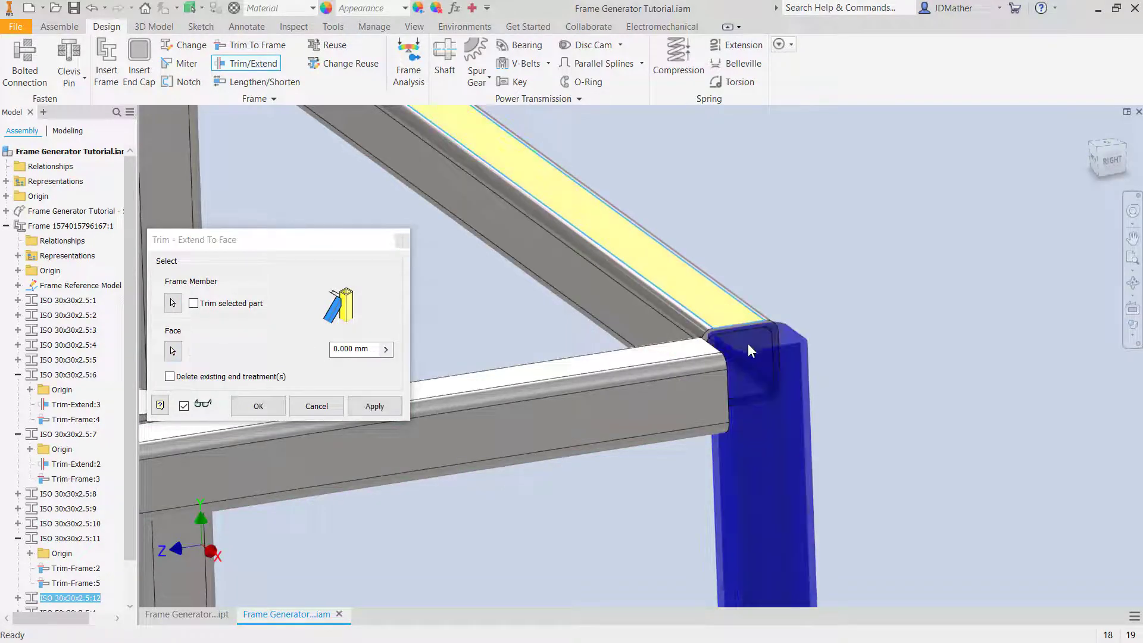
scroll(748, 343, "down", 2)
left_click(367, 350)
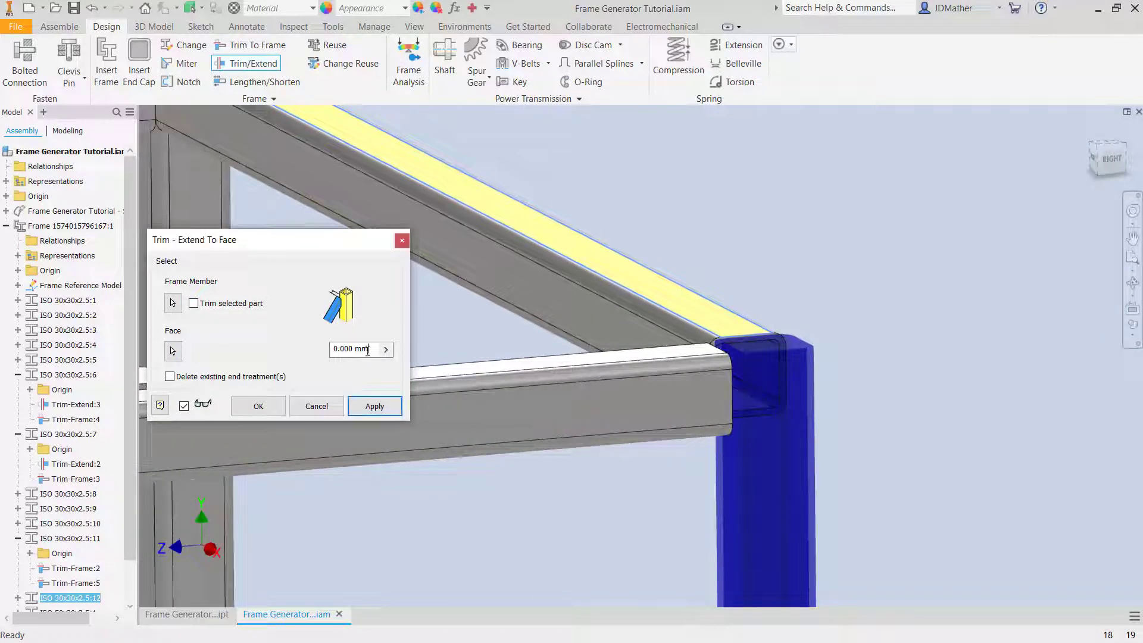
type("3")
scroll(757, 344, "down", 3)
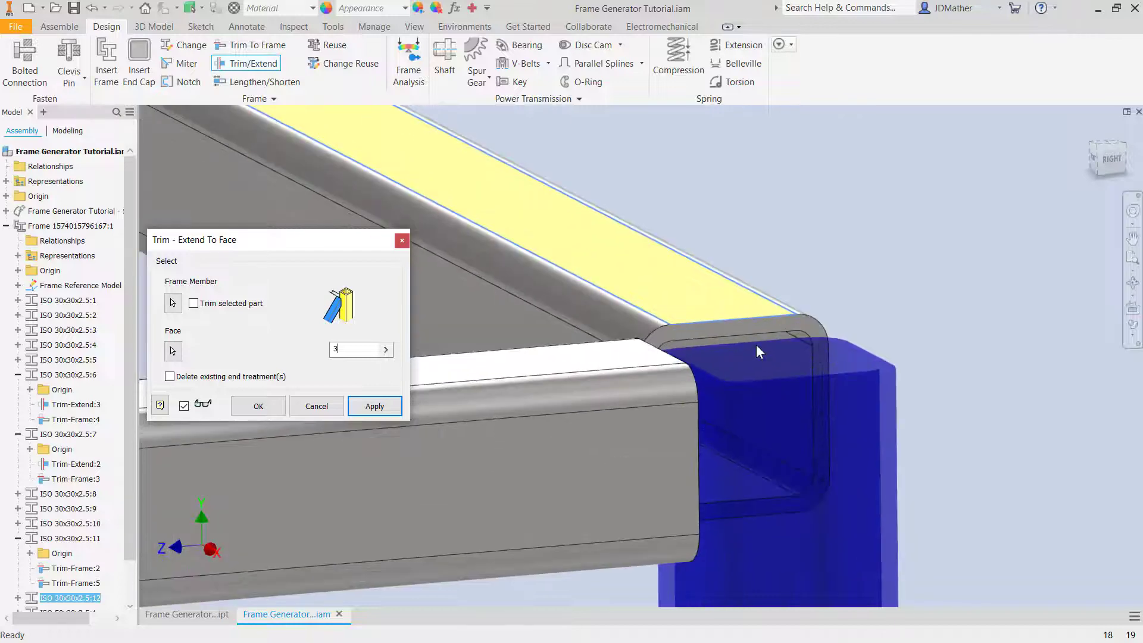
left_click(370, 407)
Extend the rear left upright to the top face of the rear top cross tube with a 3 mm offset
scroll(776, 384, "up", 3)
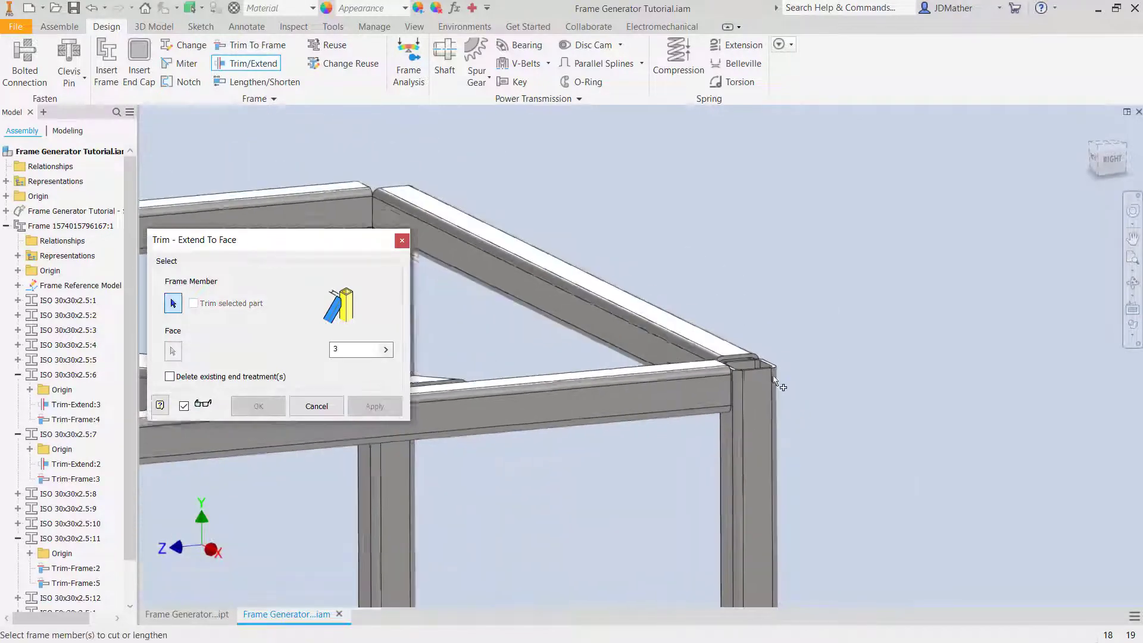
middle_click_drag(776, 384, 726, 329, "shift")
scroll(744, 325, "down", 5)
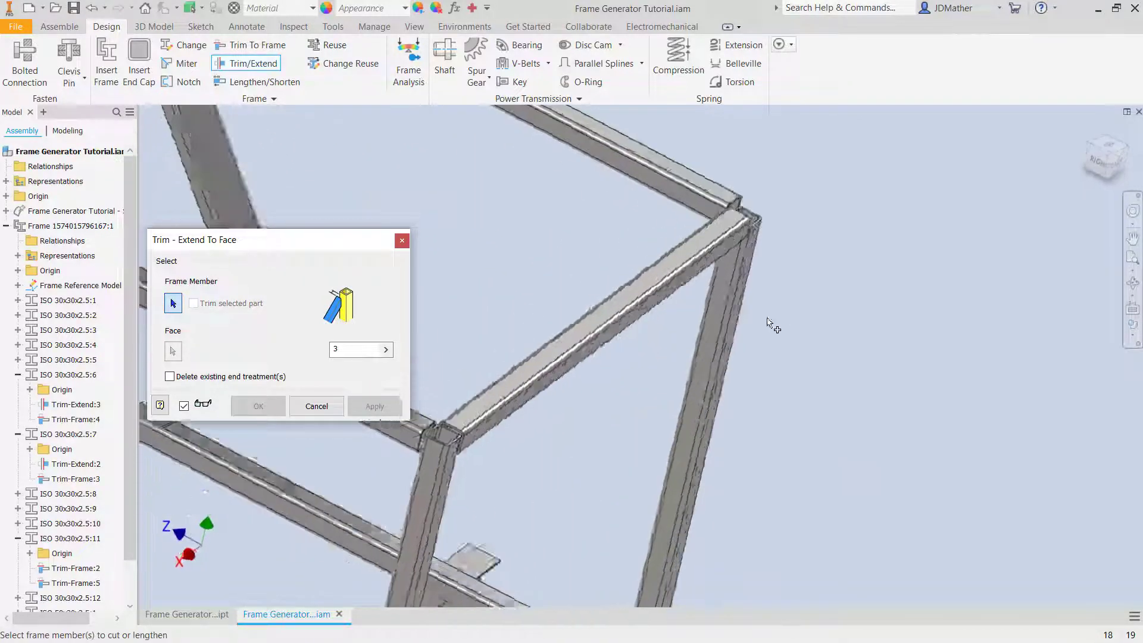
left_click(766, 230)
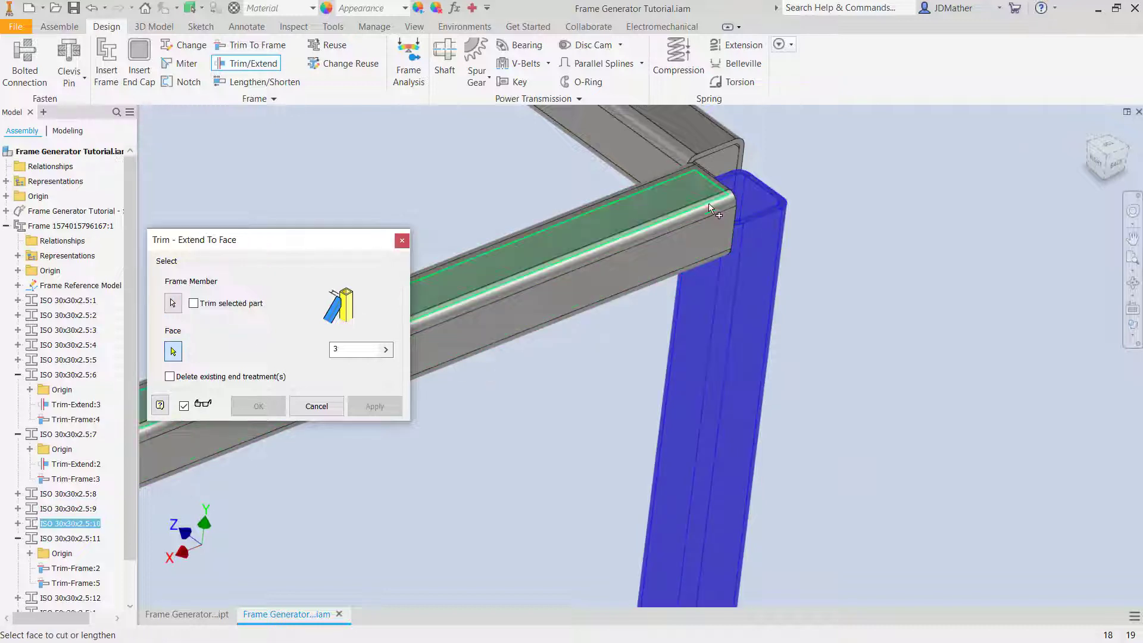
left_click(696, 192)
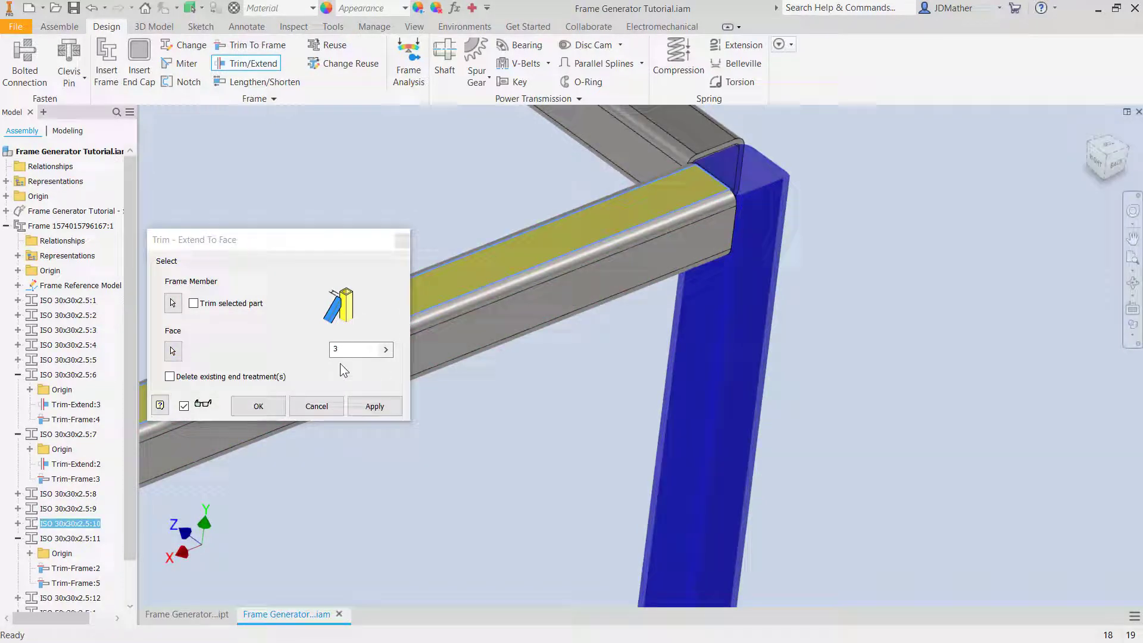
left_click(258, 406)
Try to insert an end cap on the open top end of the rear left upright
scroll(701, 306, "up", 2)
scroll(774, 351, "down", 5)
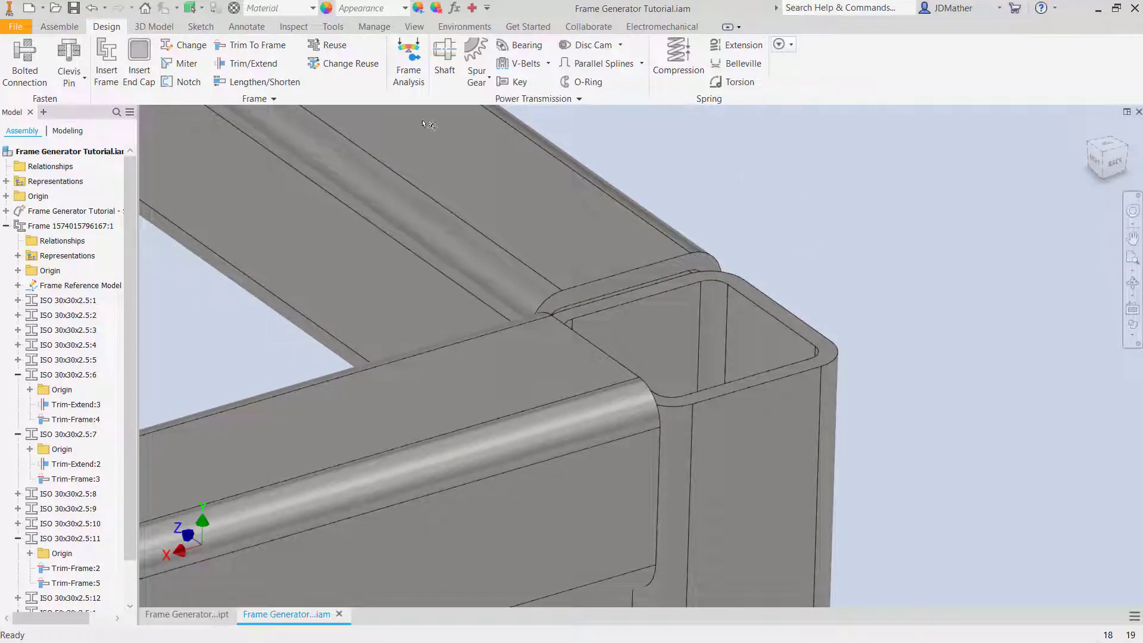
left_click(139, 57)
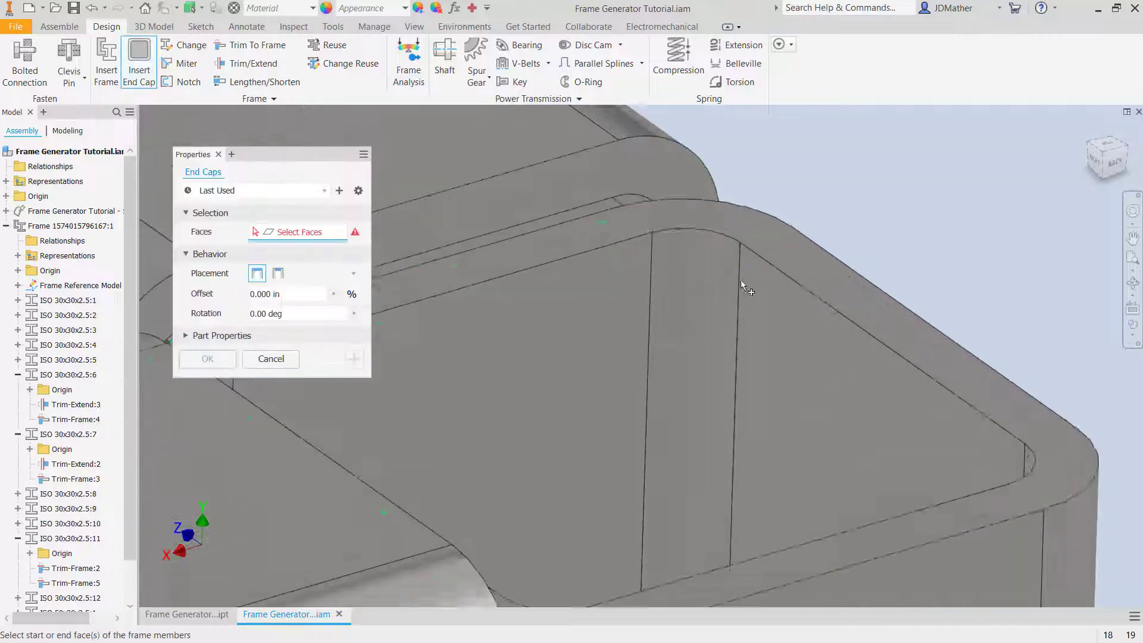
left_click(798, 256)
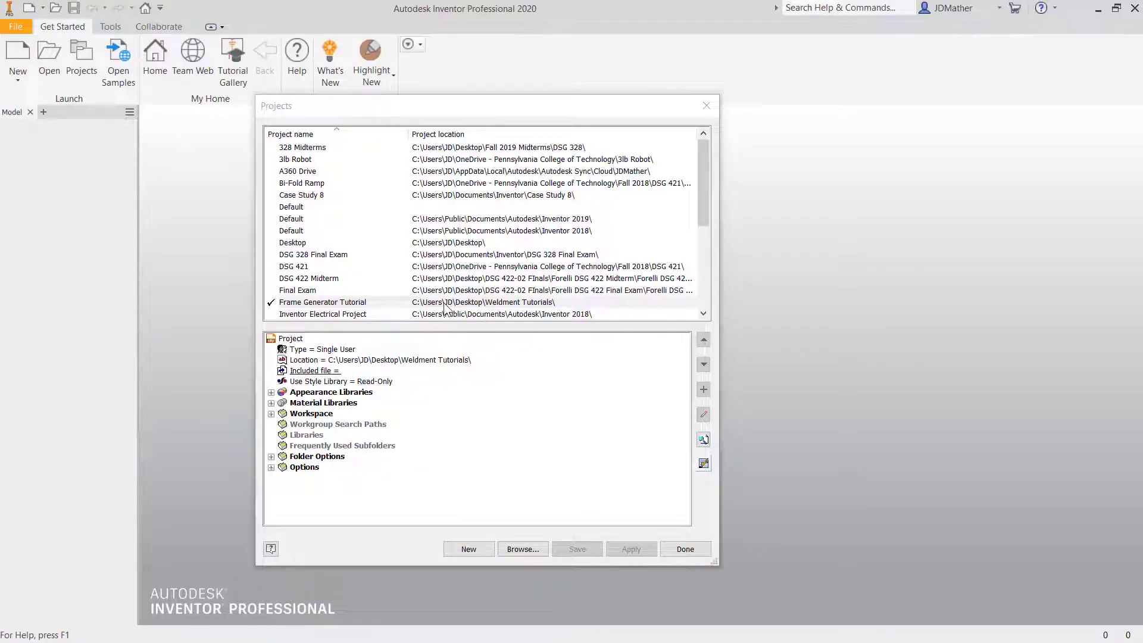
Review the Content Center libraries configured for the Frame Generator Tutorial project
left_click(305, 303)
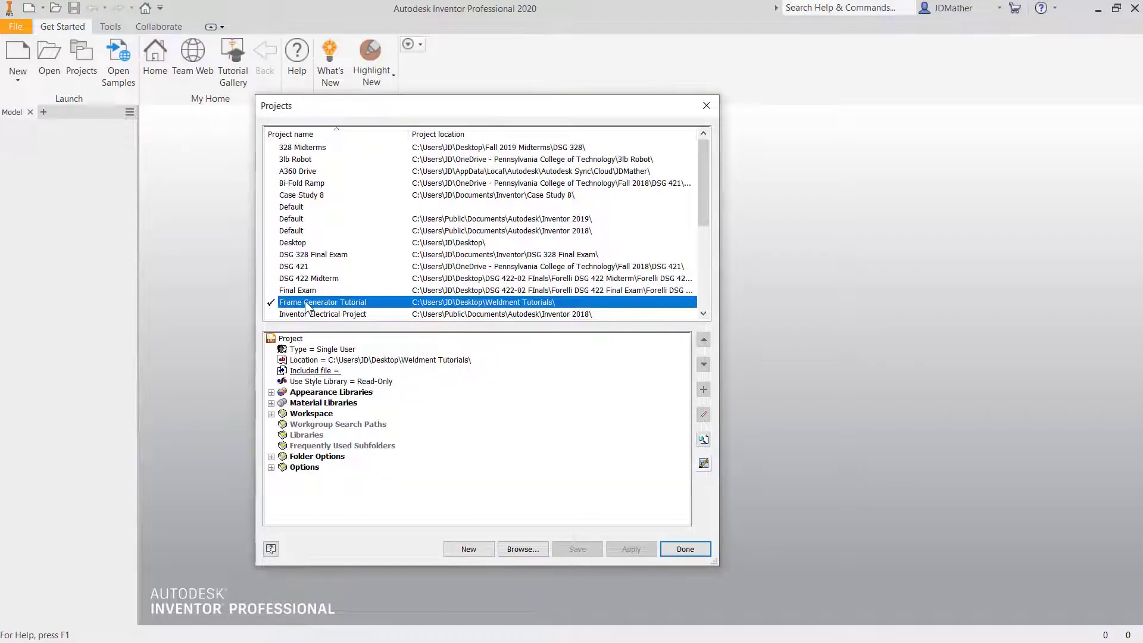
left_click(704, 464)
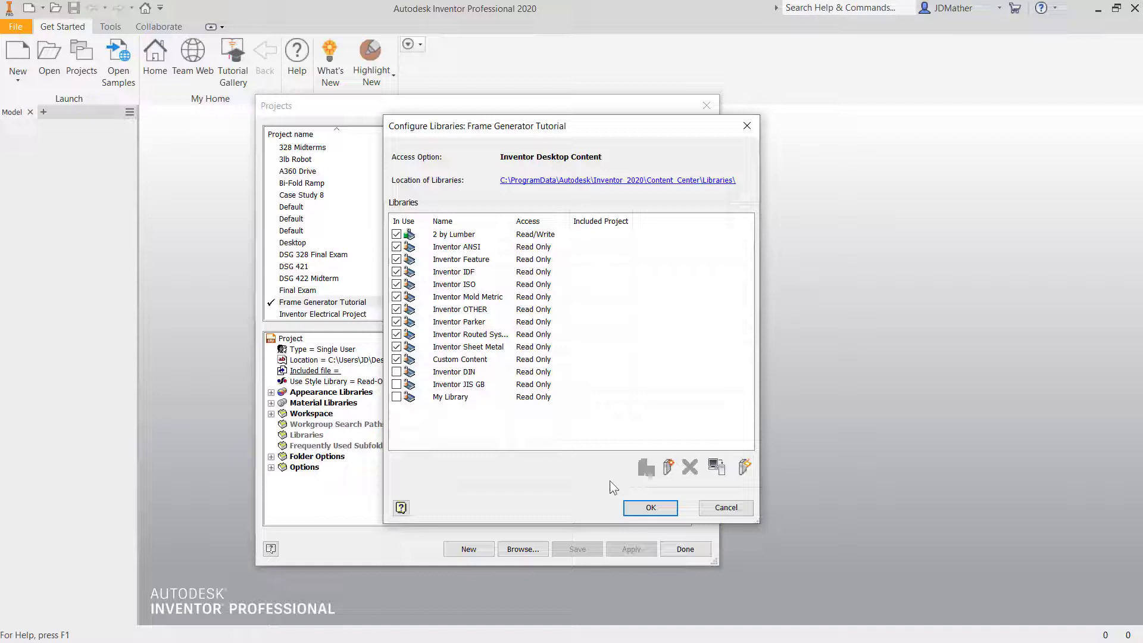
left_click(637, 506)
left_click(693, 553)
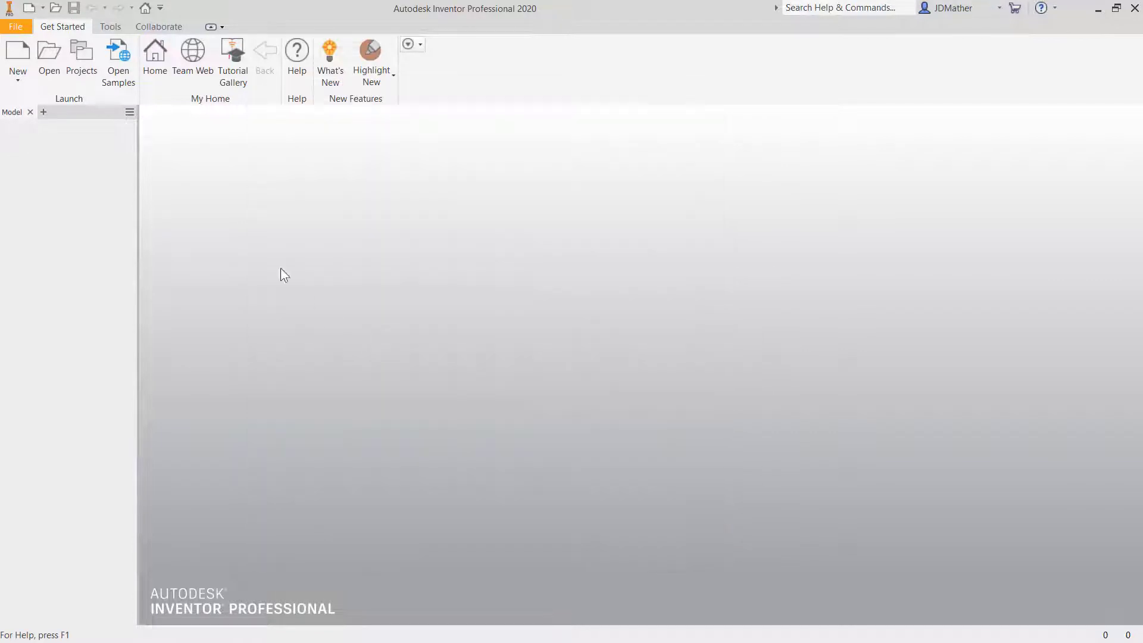
Reopen the recent assembly Frame Generator Tutorial.iam
left_click(16, 26)
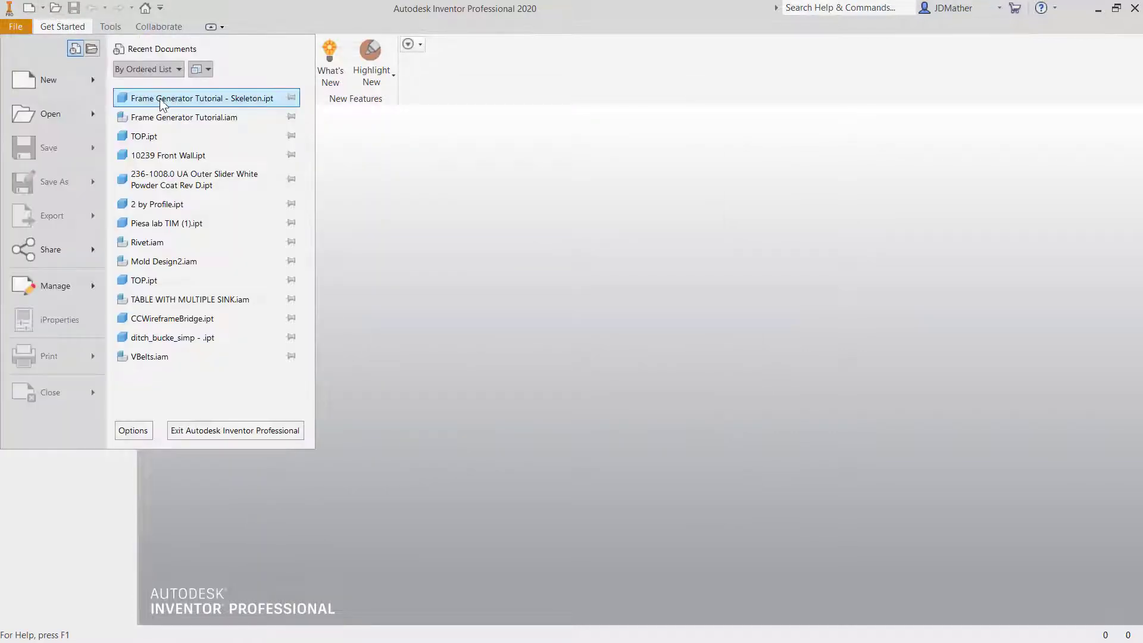
left_click(161, 116)
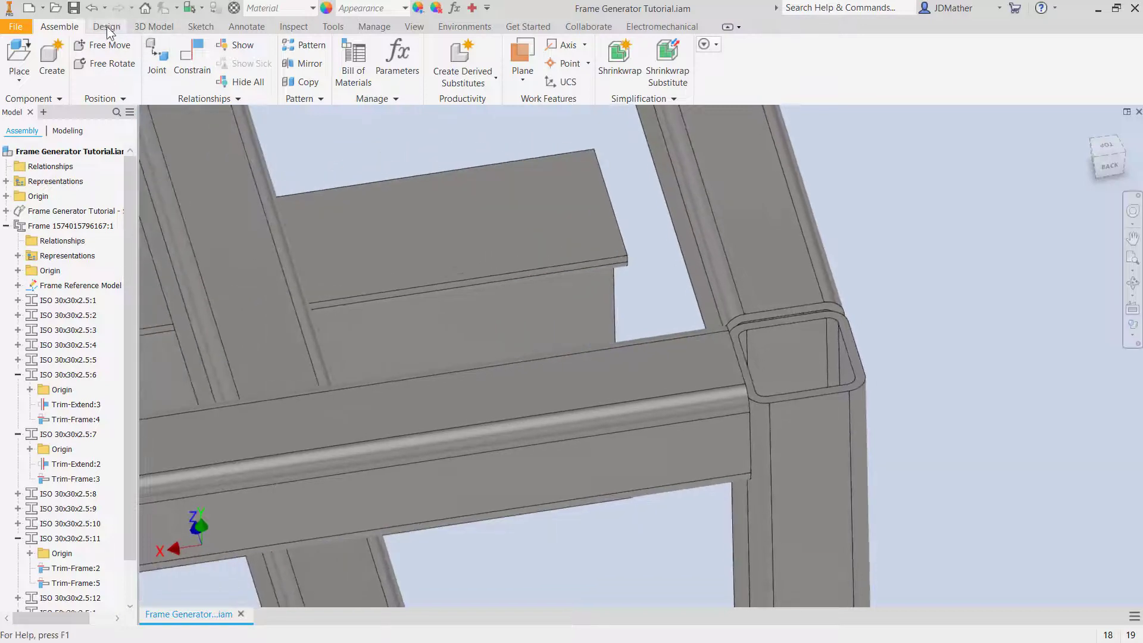
Insert a filleted-corner end cap on top of the rear left upright with 5 mm fillet, 3 mm thickness and 0.5 mm offset
left_click(107, 27)
left_click(139, 59)
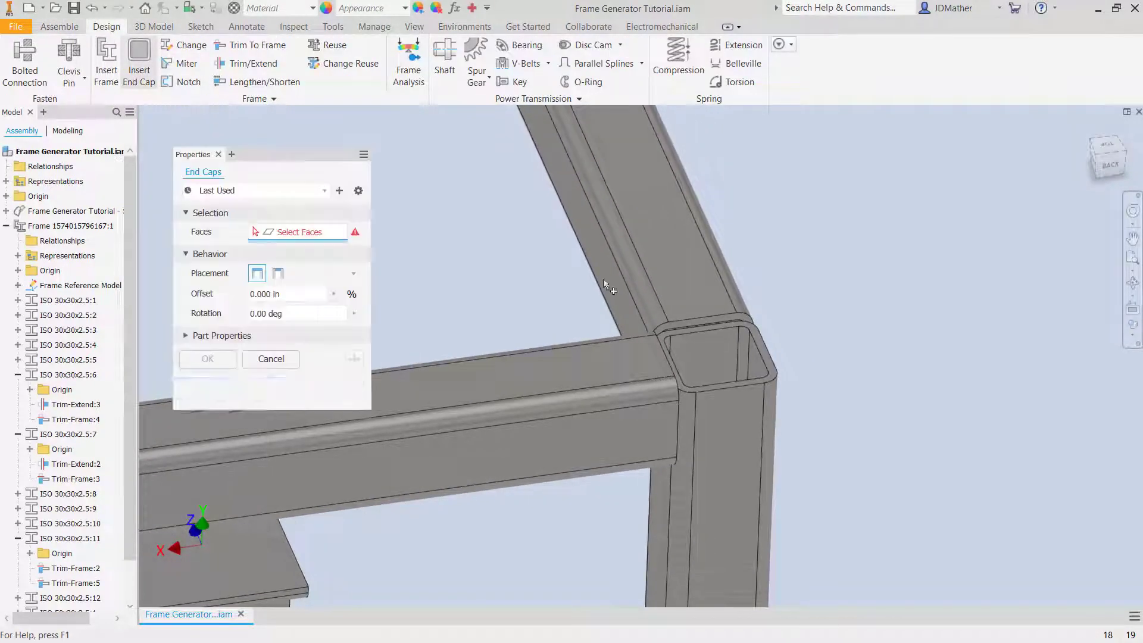
scroll(727, 401, "down", 5)
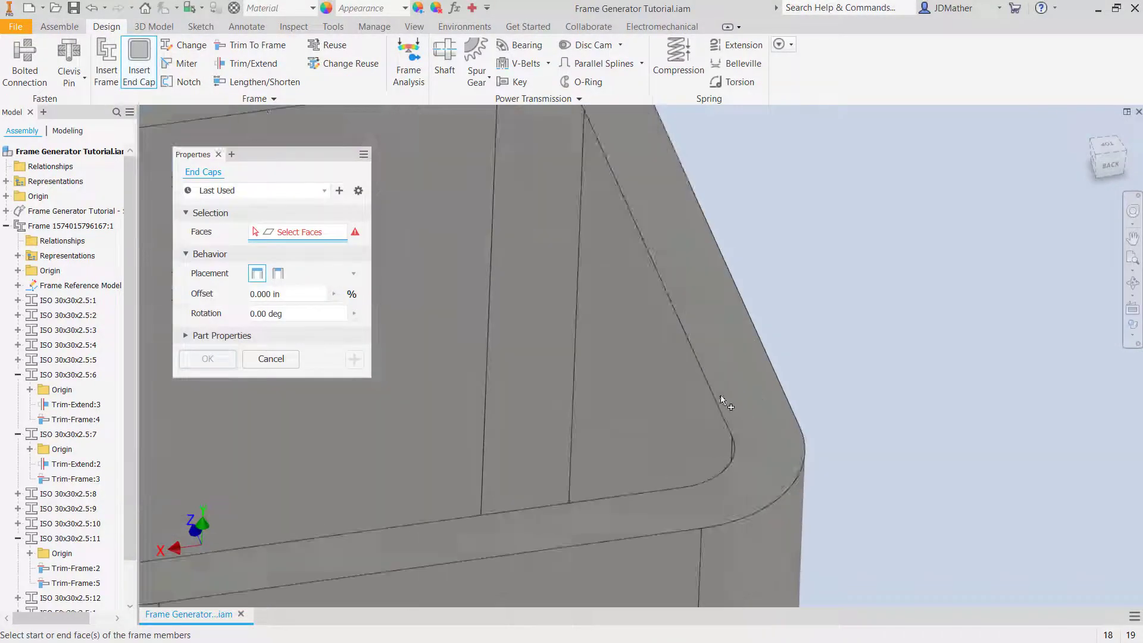
left_click(705, 314)
scroll(705, 313, "up", 5)
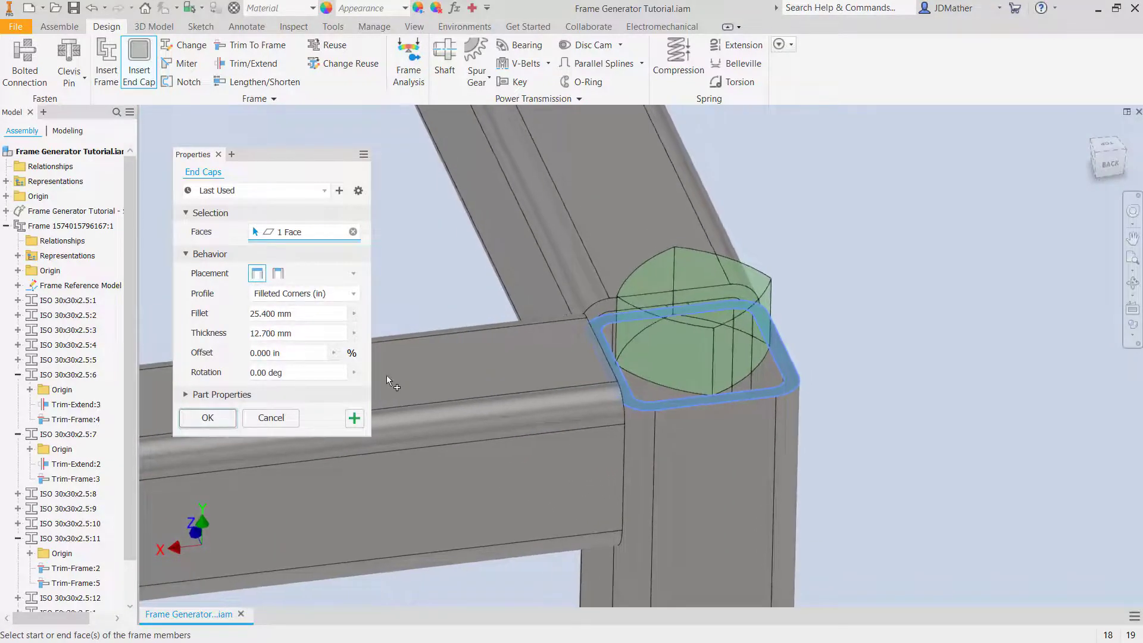
left_click(311, 314)
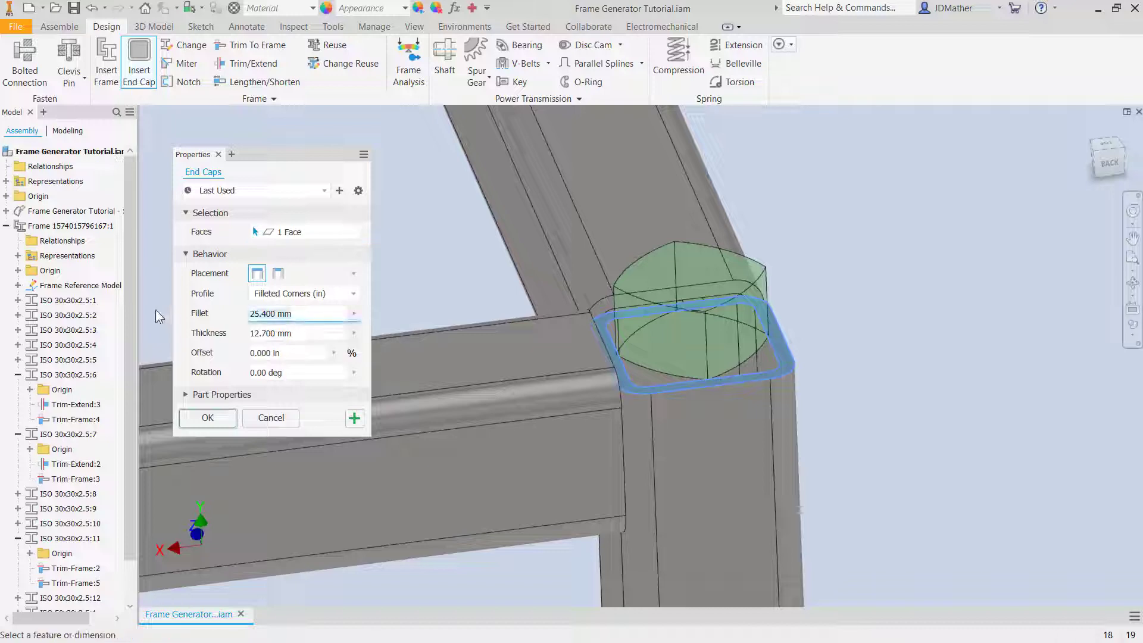
type("5")
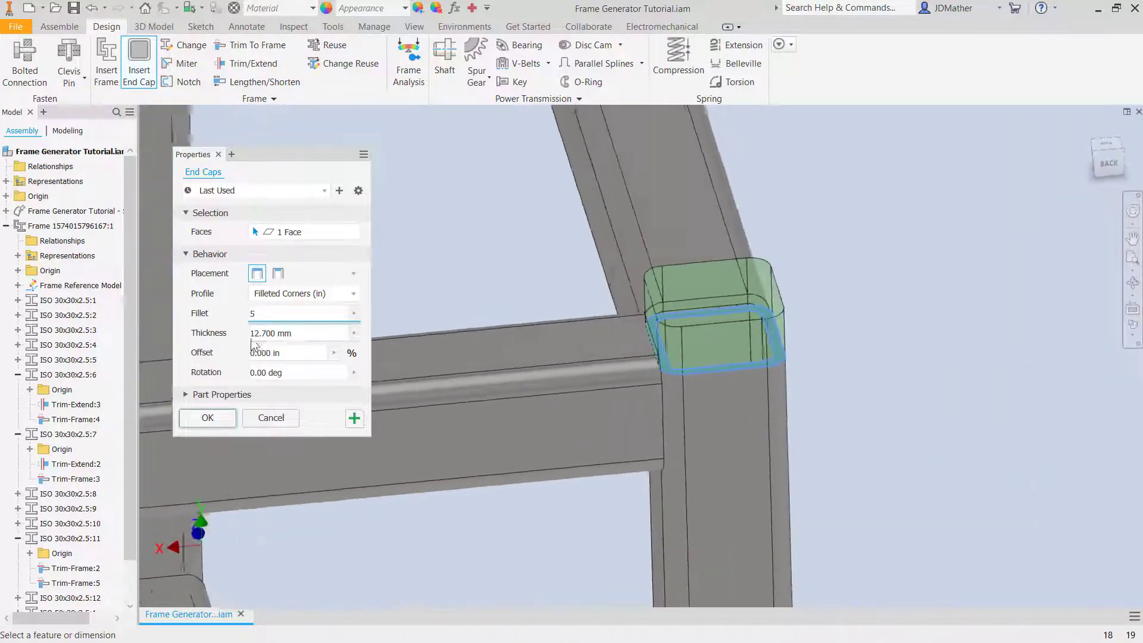
left_click(305, 334)
type("3")
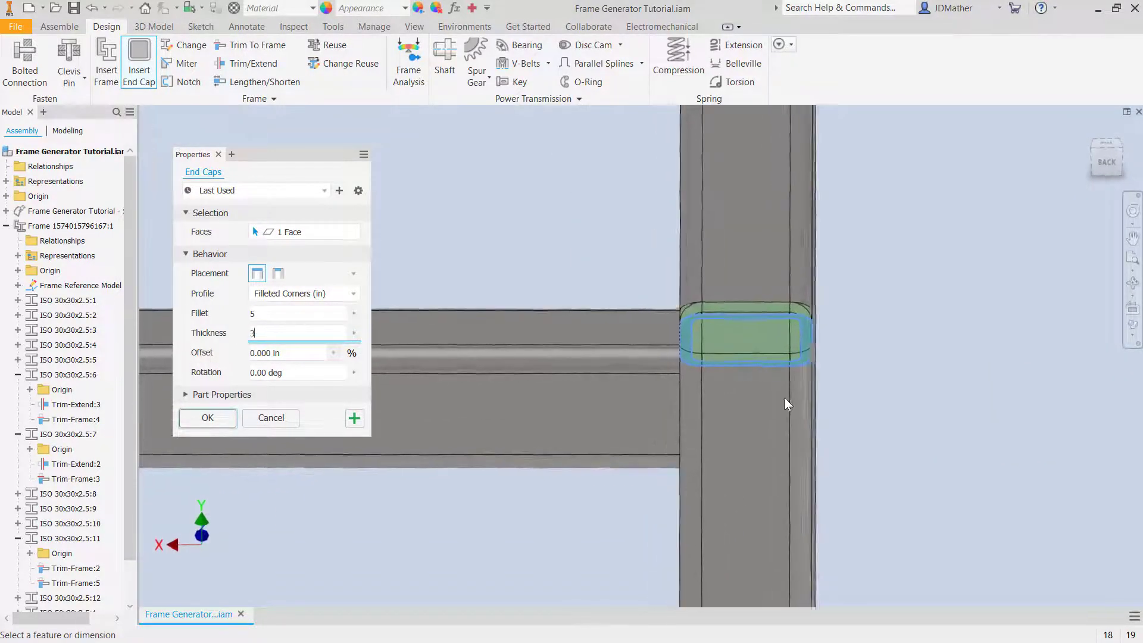
middle_click_drag(775, 287, 454, 391, "shift")
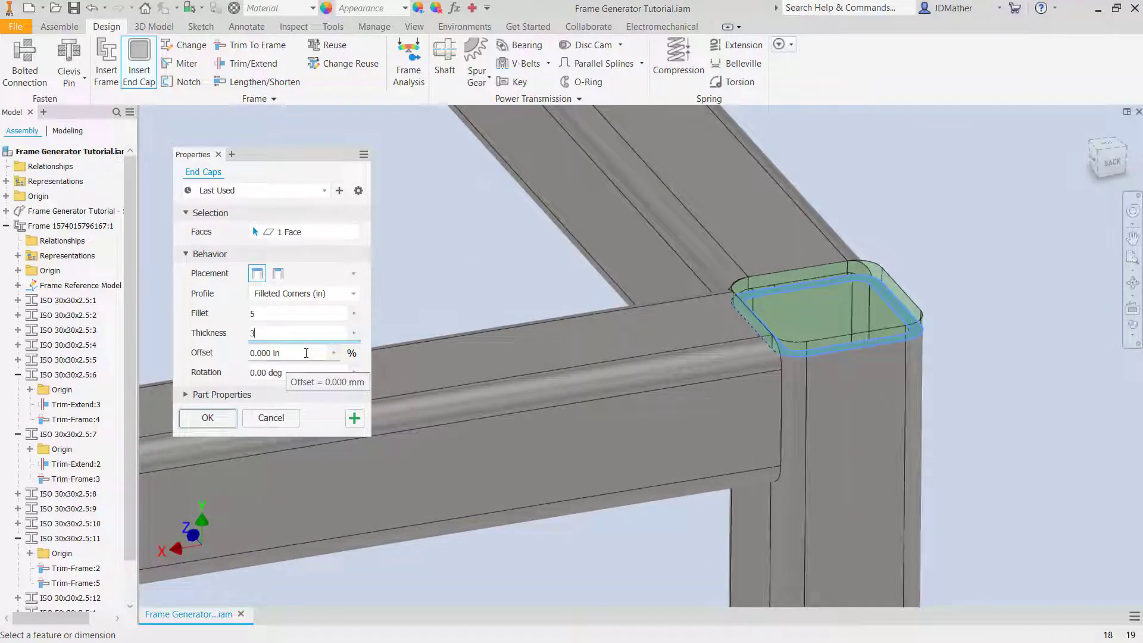
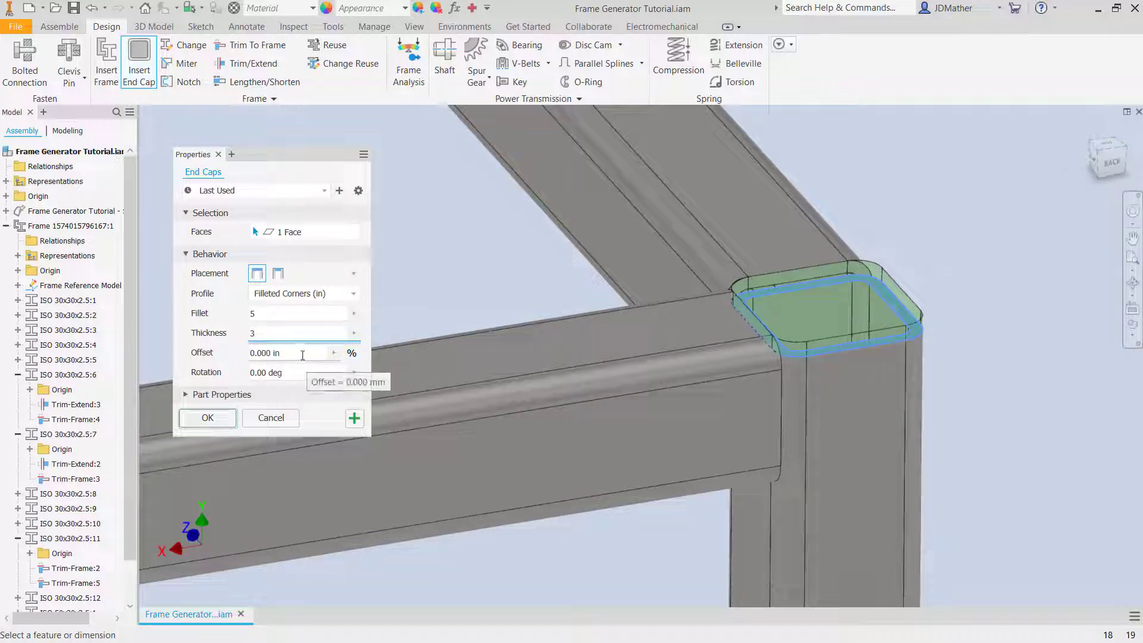
left_click(302, 353)
type(".5mm")
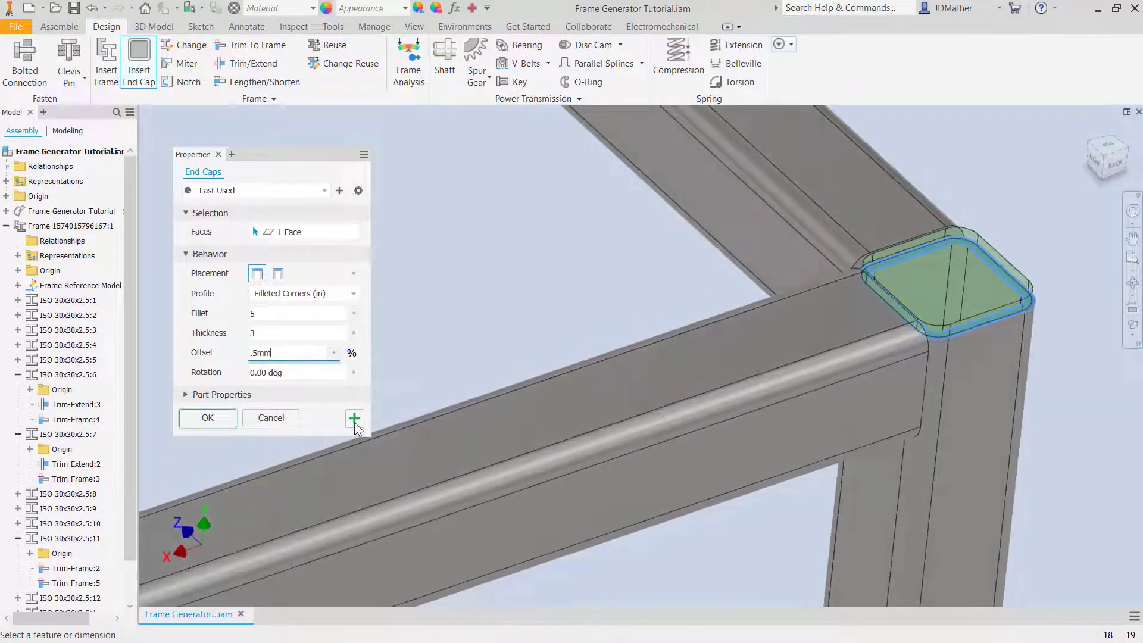
left_click(354, 418)
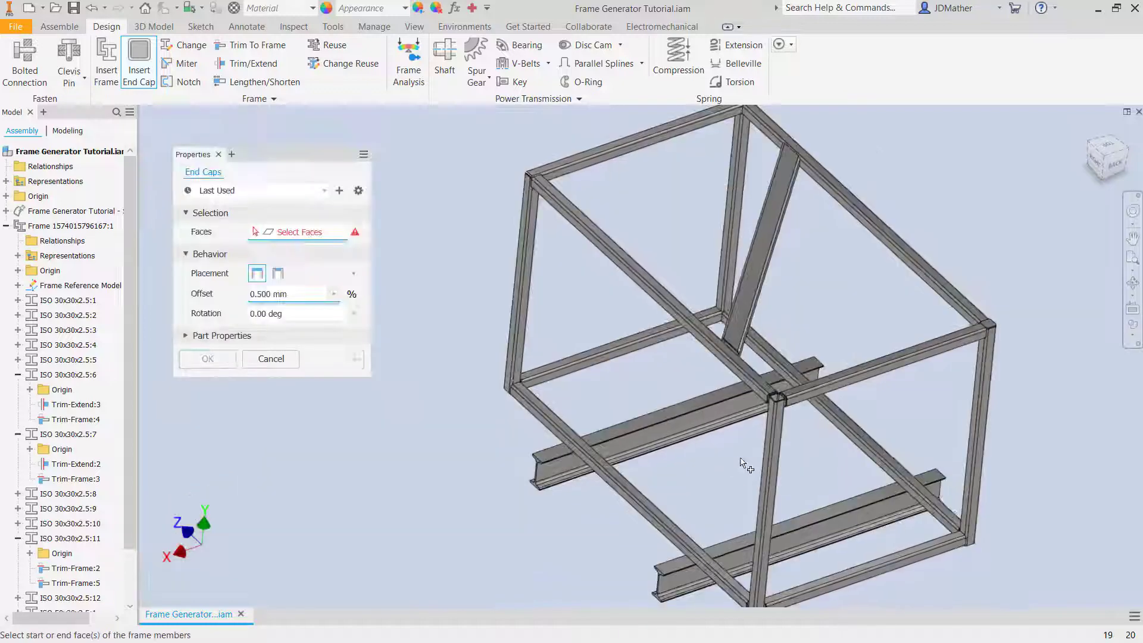
Insert a matching end cap on the top end of the rear right upright with the same settings
scroll(774, 428, "down", 4)
scroll(805, 301, "down", 4)
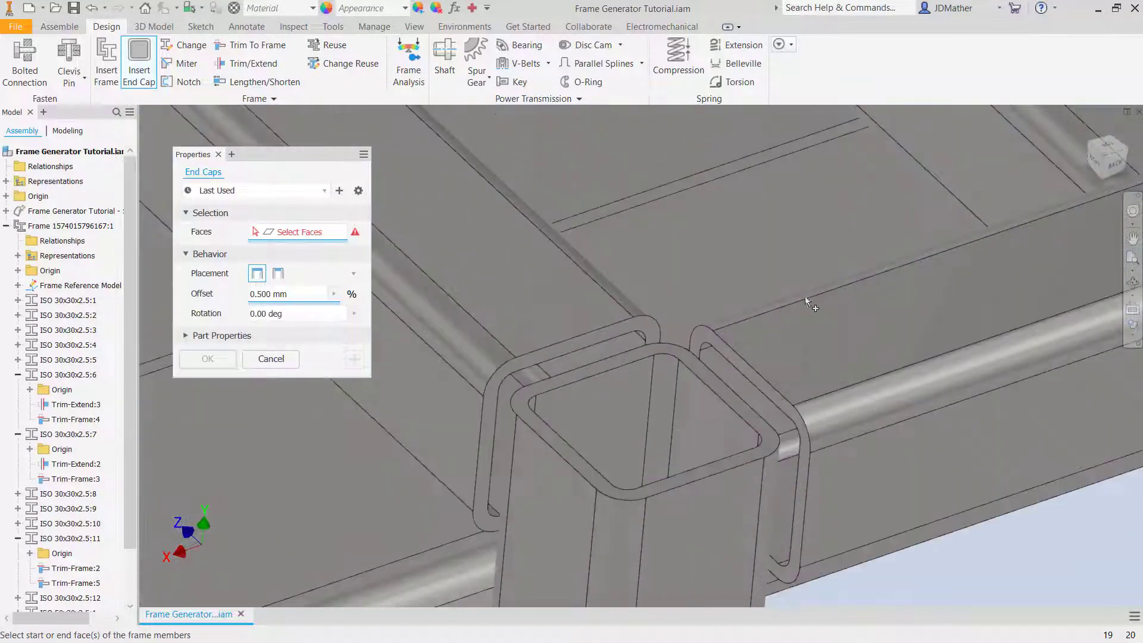
left_click(732, 411)
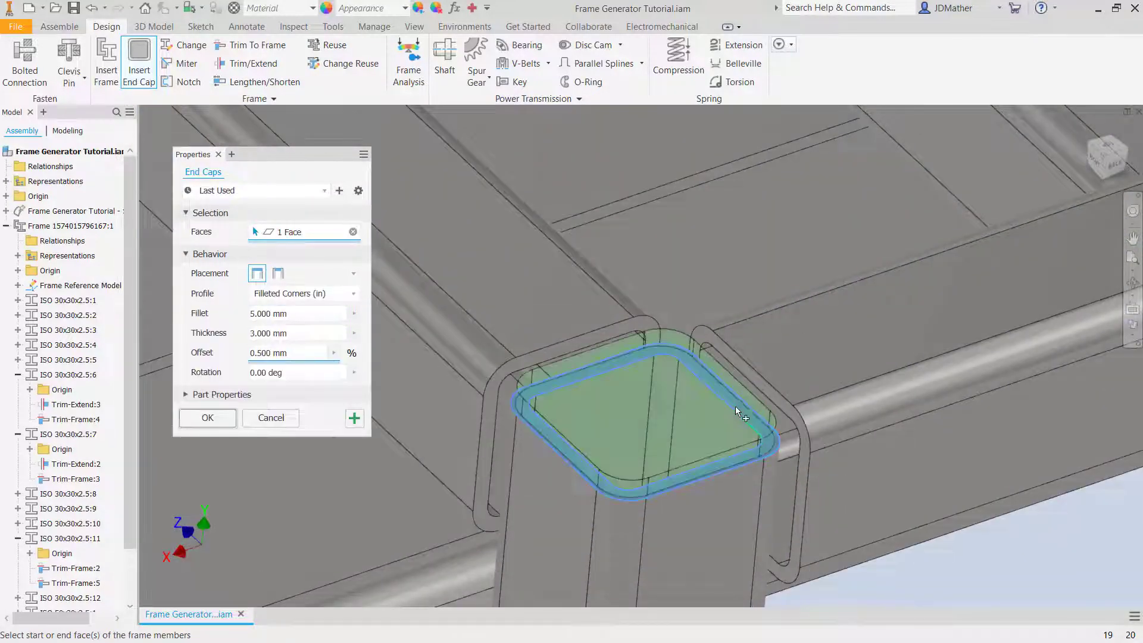
left_click(207, 418)
scroll(345, 539, "down", 3)
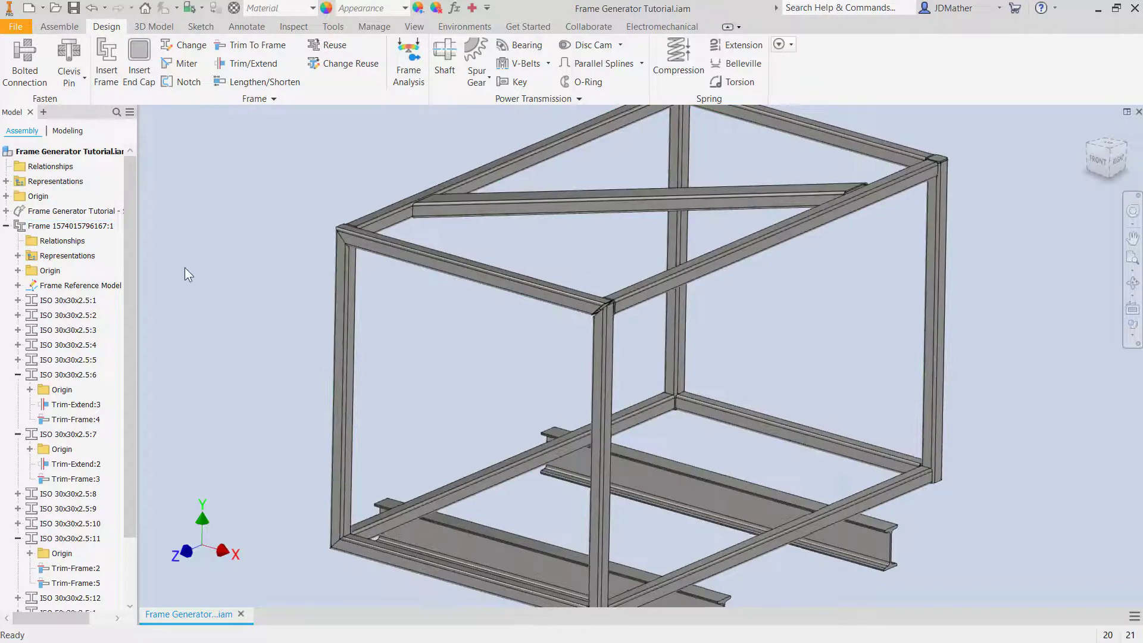
key("Home")
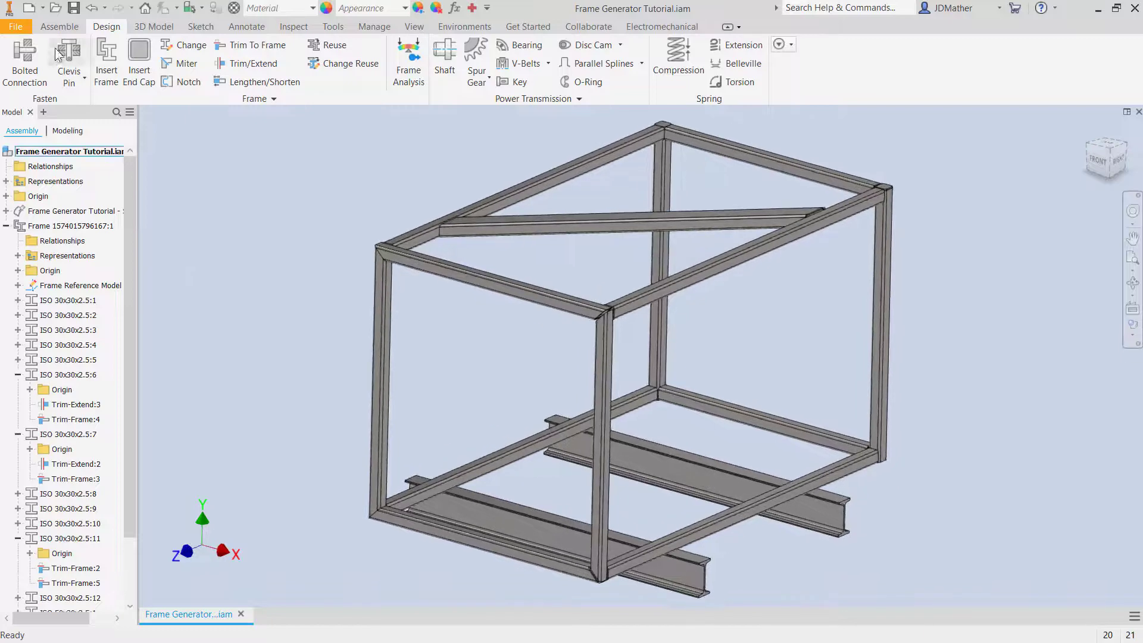
Create a new part from the metric Standard (mm).ipt template and expand its Origin folder
left_click(29, 8)
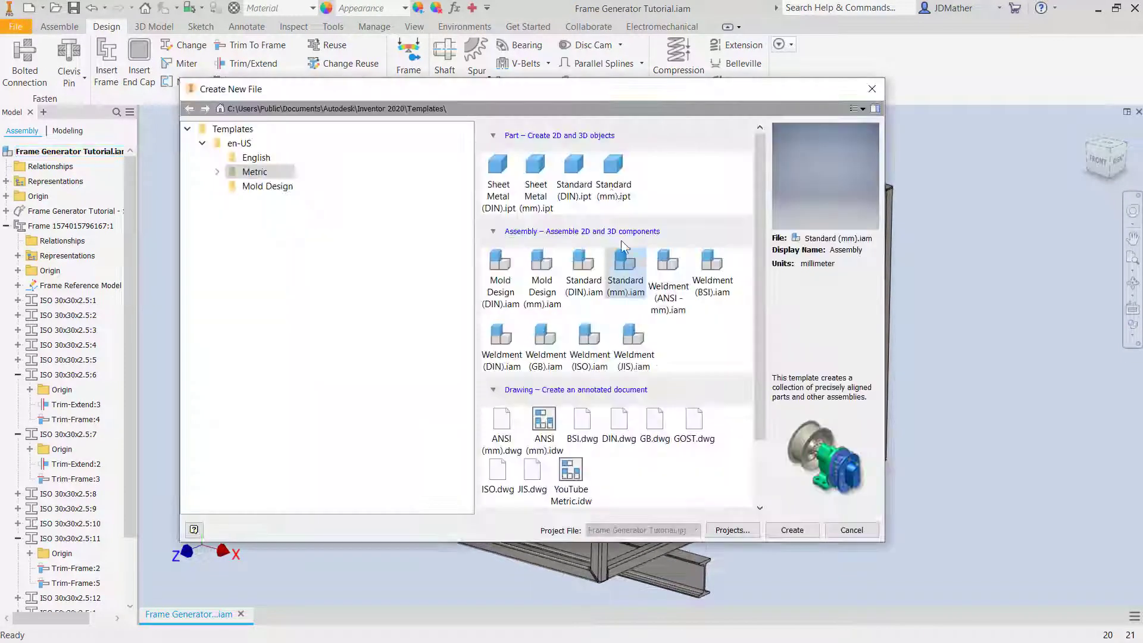
double_click(599, 177)
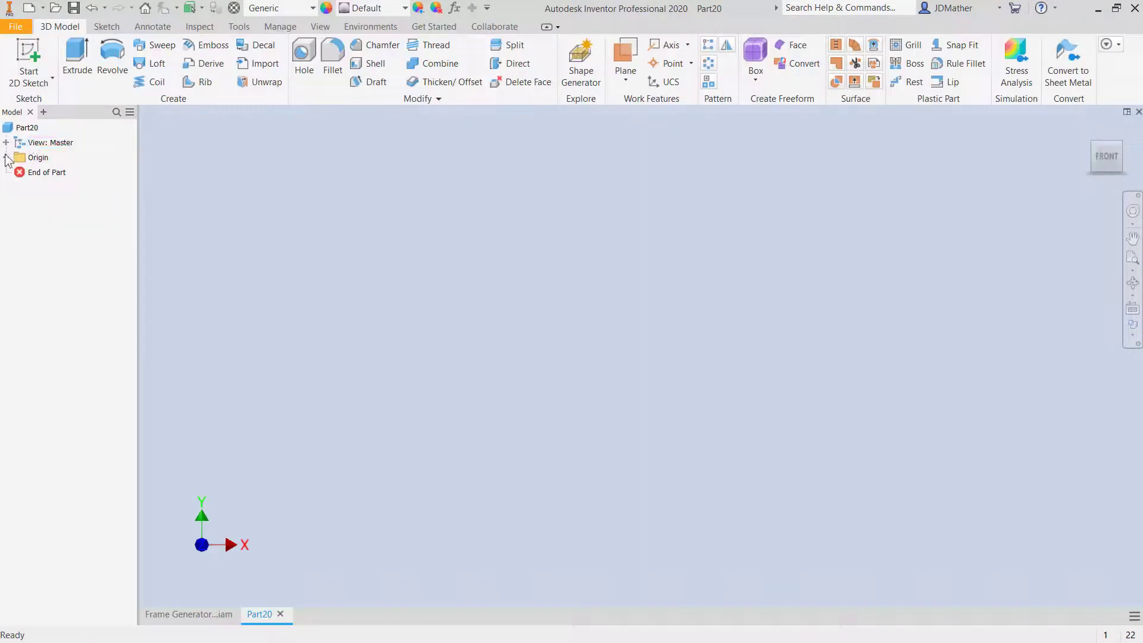
left_click(7, 158)
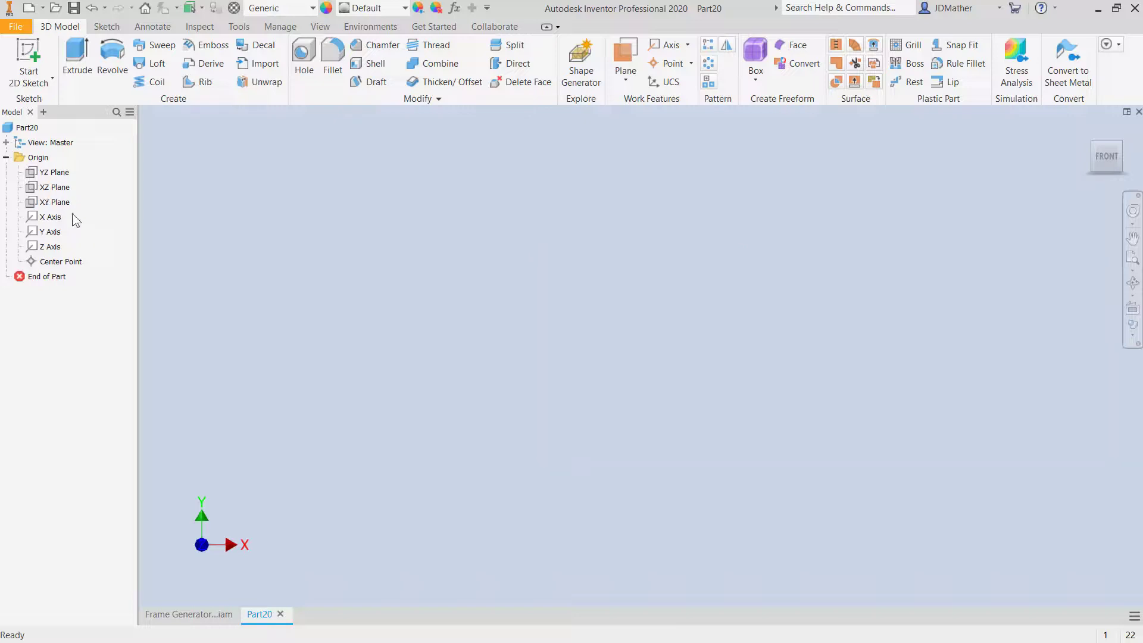
Start a sketch on the XY plane and draw a rectangle about 20 by 17 mm with its lower-left corner at the origin
left_click(62, 203)
key("s")
left_click(187, 56)
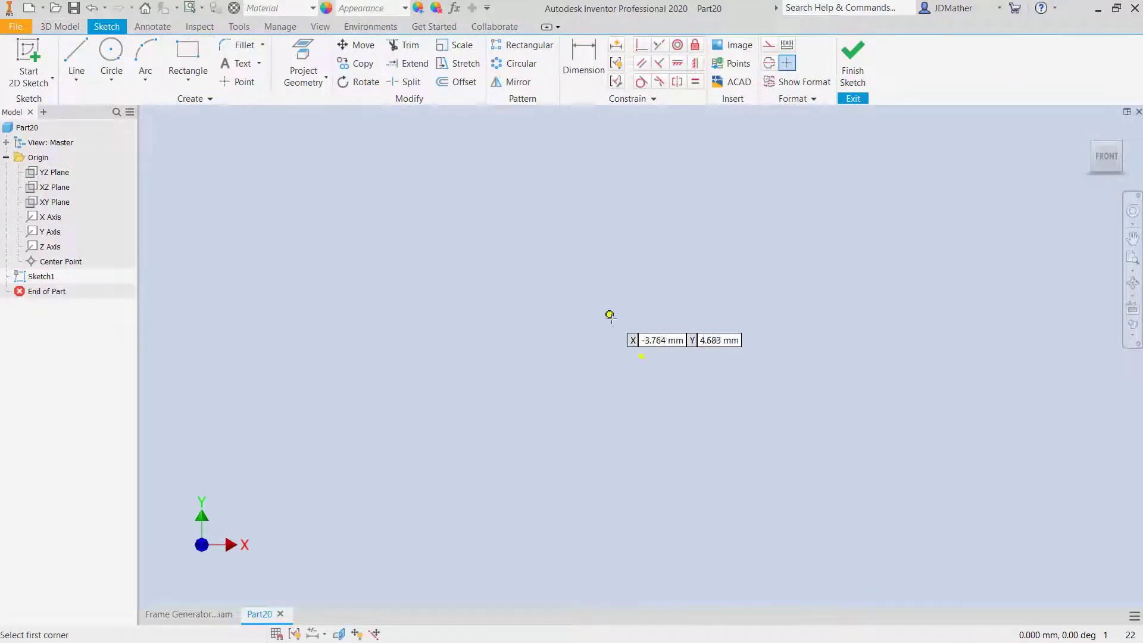
left_click(642, 356)
left_click(841, 187)
Dimension the rectangle's height and width to 50 mm each
left_click(584, 59)
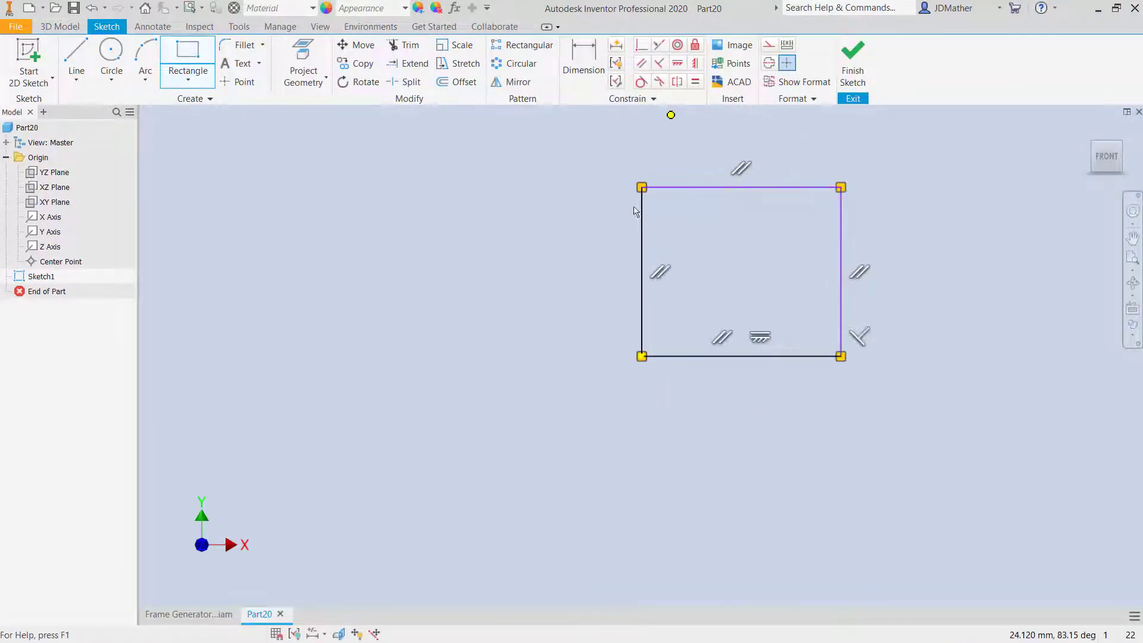
left_click(645, 244)
left_click(579, 267)
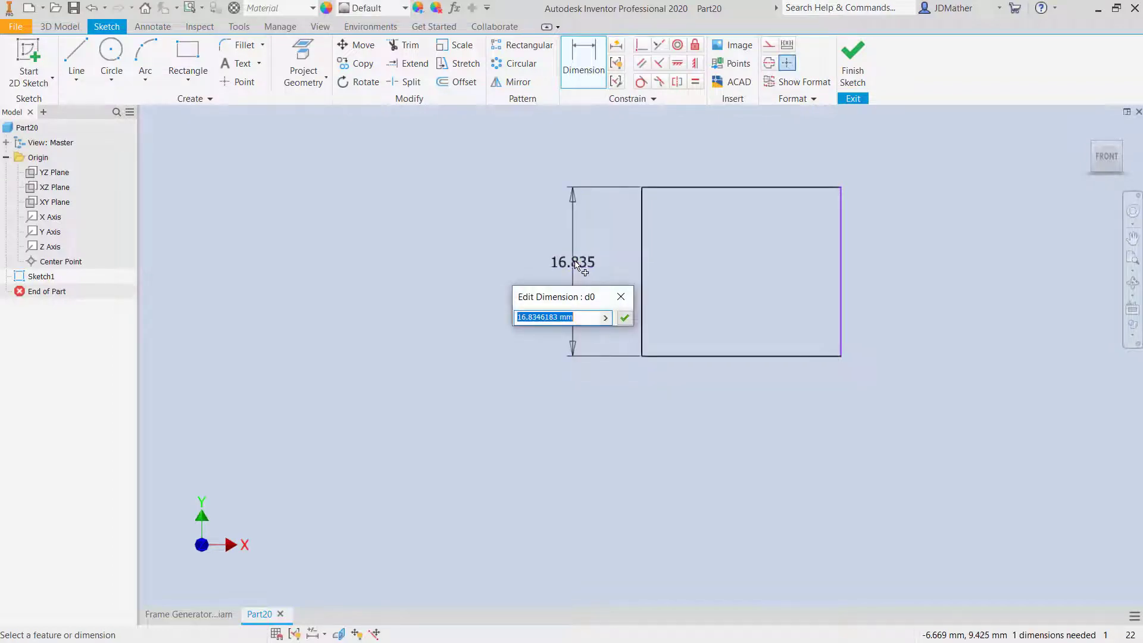
type("50")
key("Return")
left_click(715, 356)
left_click(722, 398)
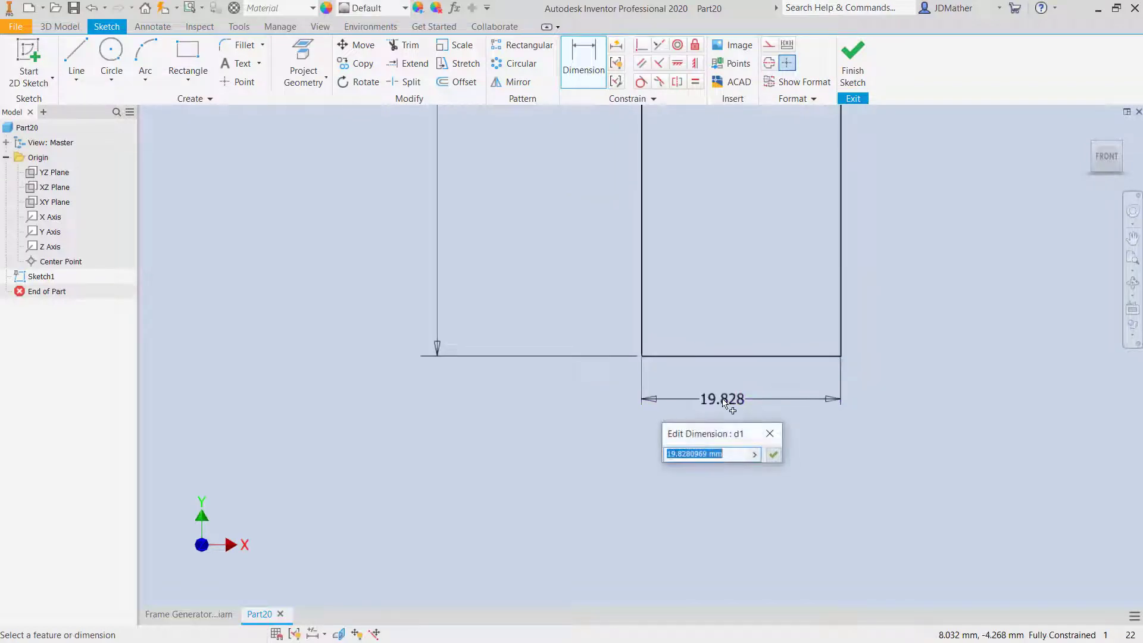
type("50")
key("Return")
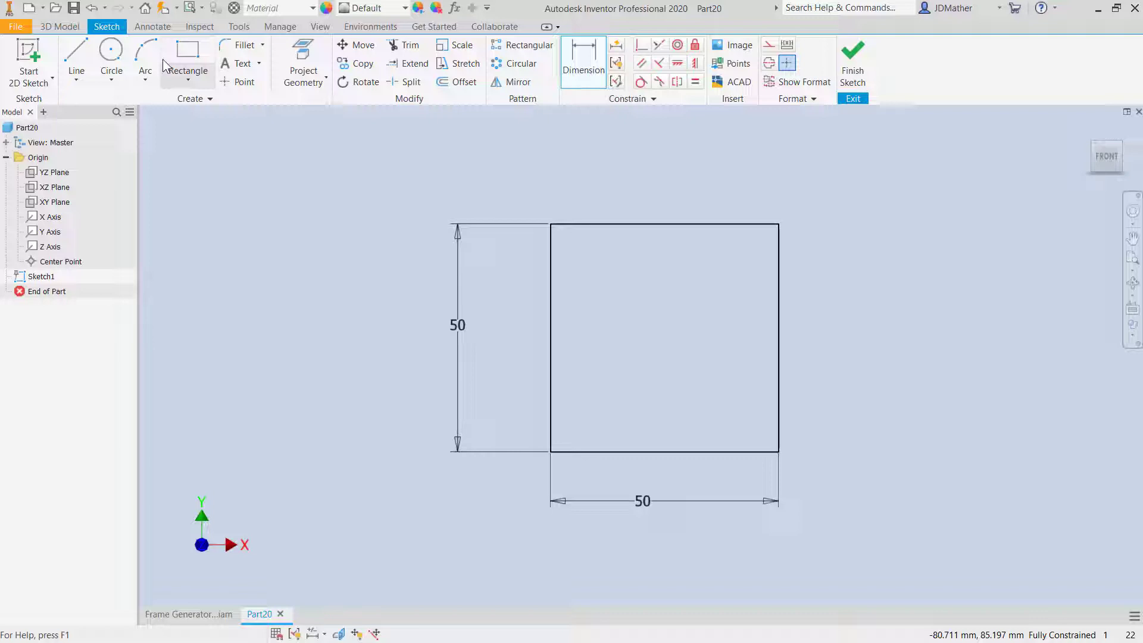
Draw a diagonal between the square's upper-left and lower-right corners and a parallel line cutting the lower-left corner about 12 mm along each side
left_click(76, 57)
left_click(550, 224)
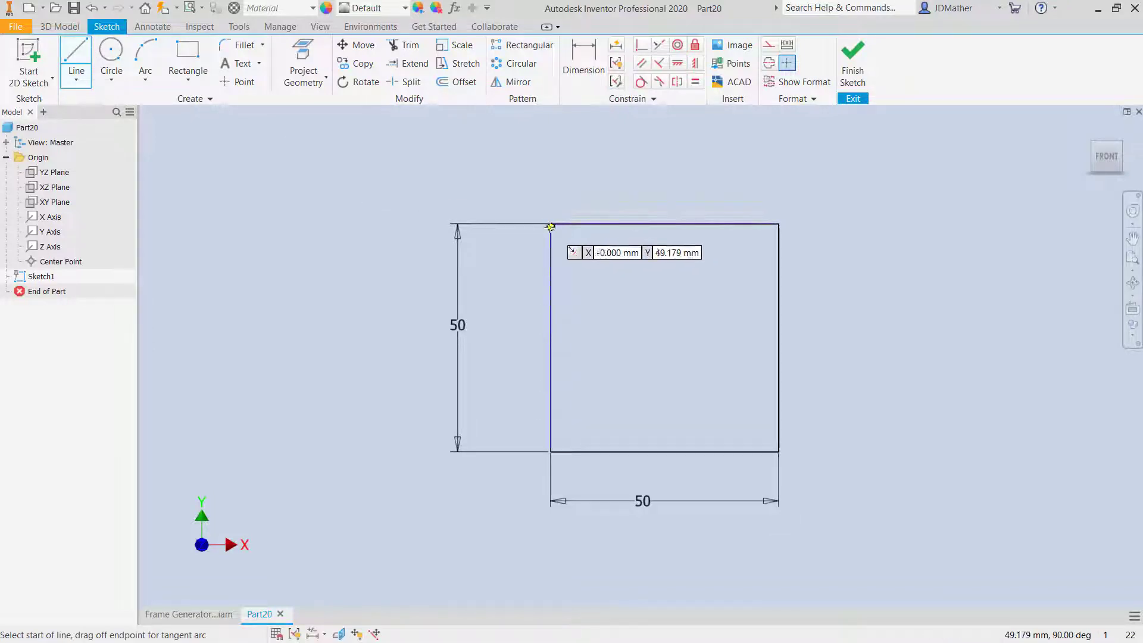
double_click(778, 451)
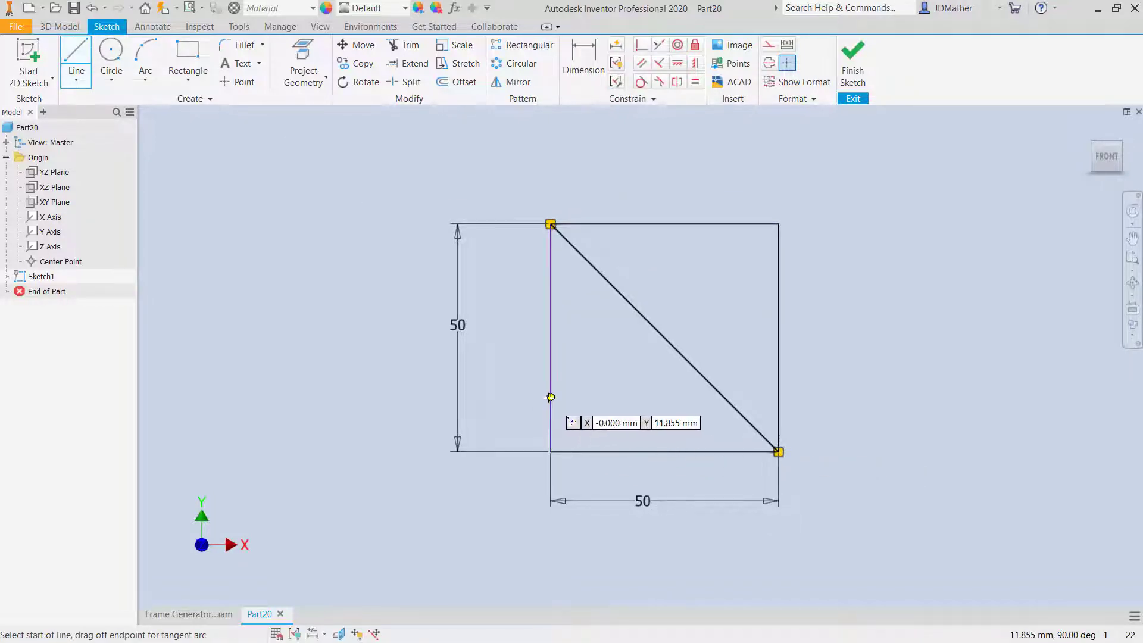
left_click(550, 396)
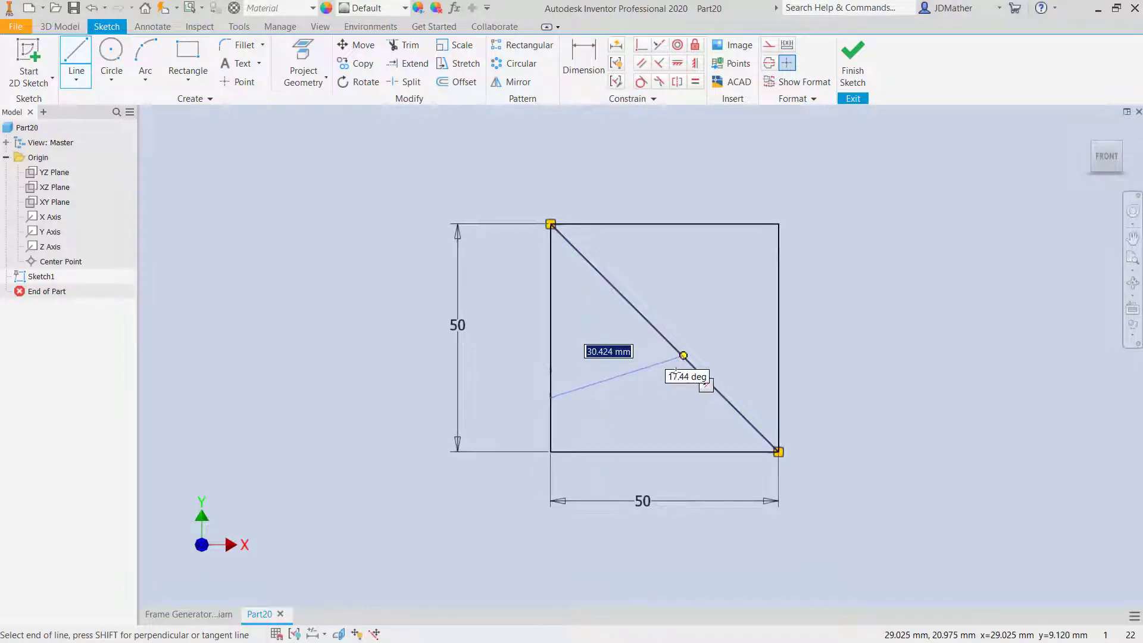
left_click(605, 451)
key("Escape")
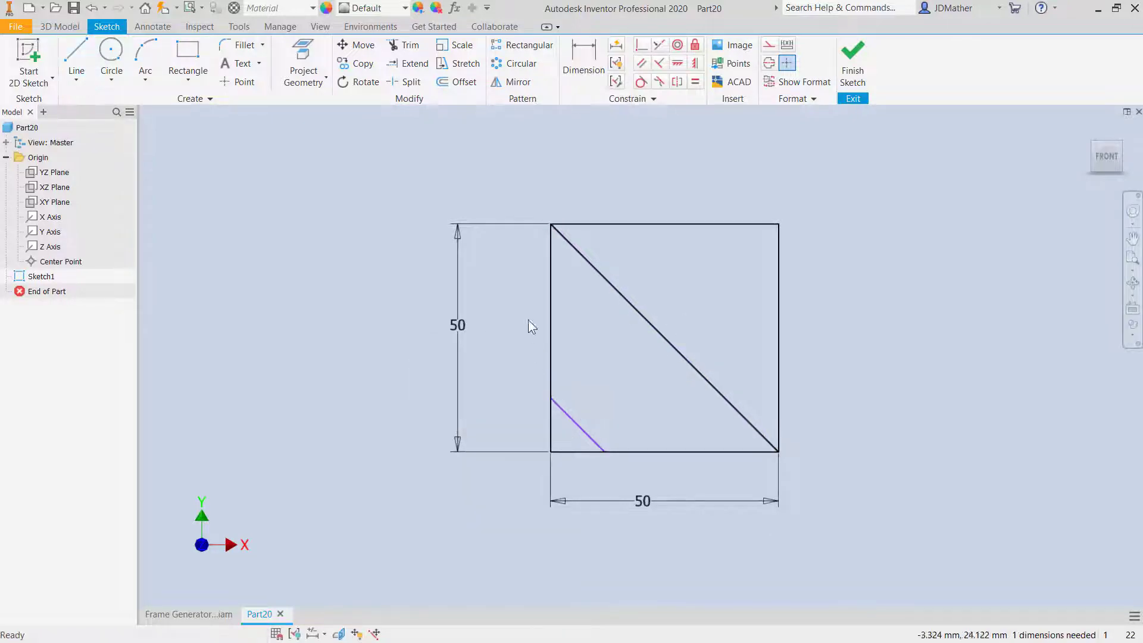
Dimension the lower-left corner cut to 12.5 mm along the bottom edge and finish the sketch
left_click(584, 59)
scroll(543, 487, "up", 2)
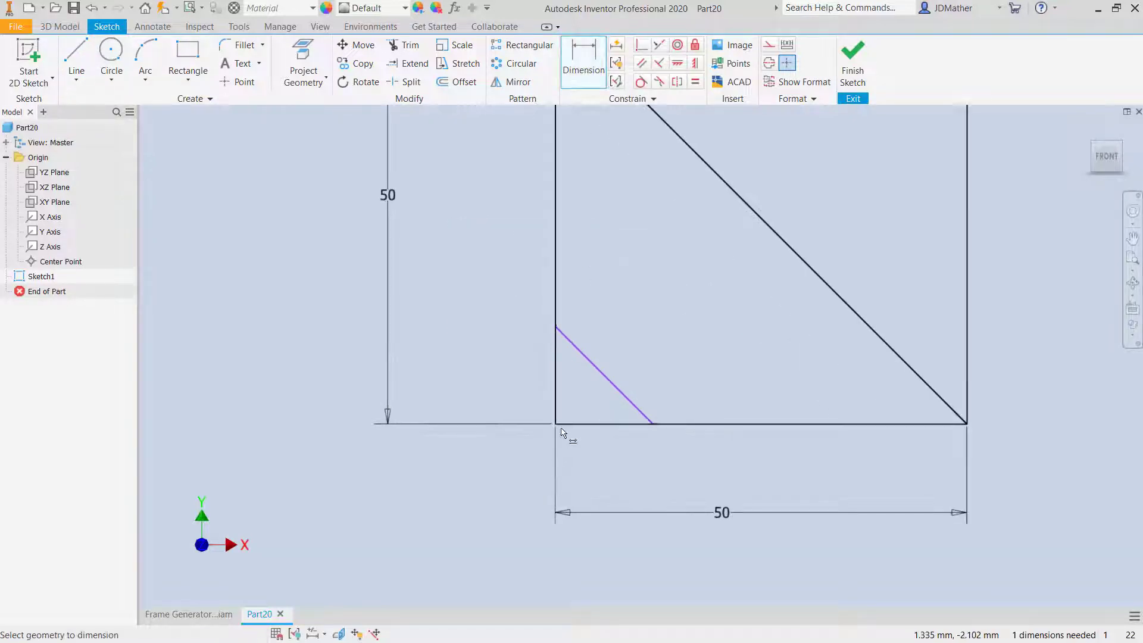
left_click(653, 424)
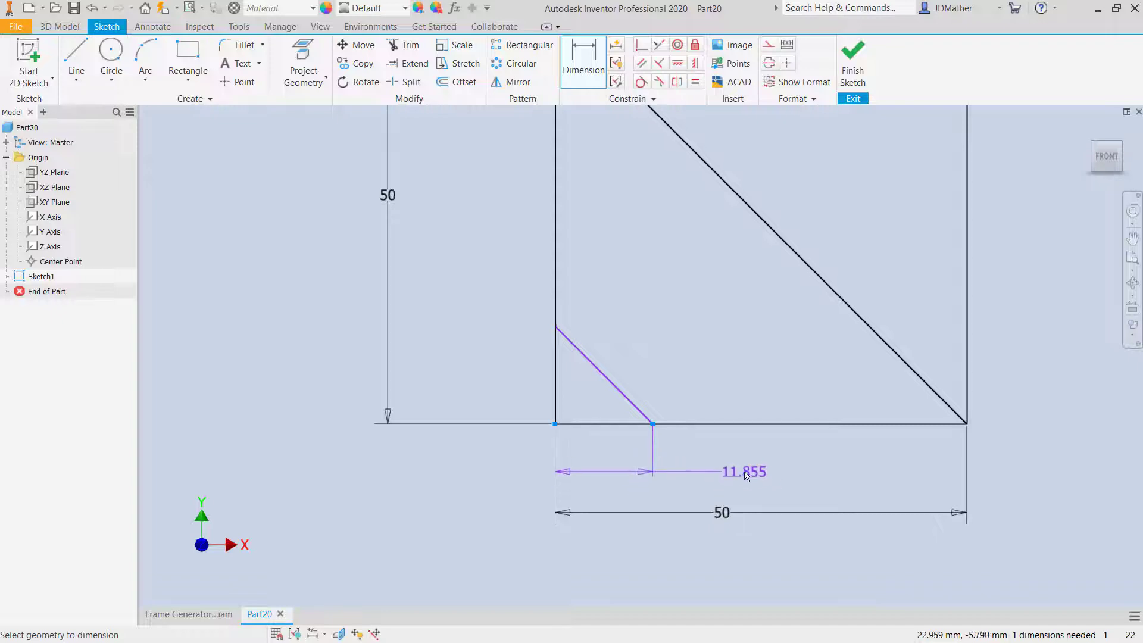
left_click(745, 474)
type("12.5")
key("Return")
left_click(852, 60)
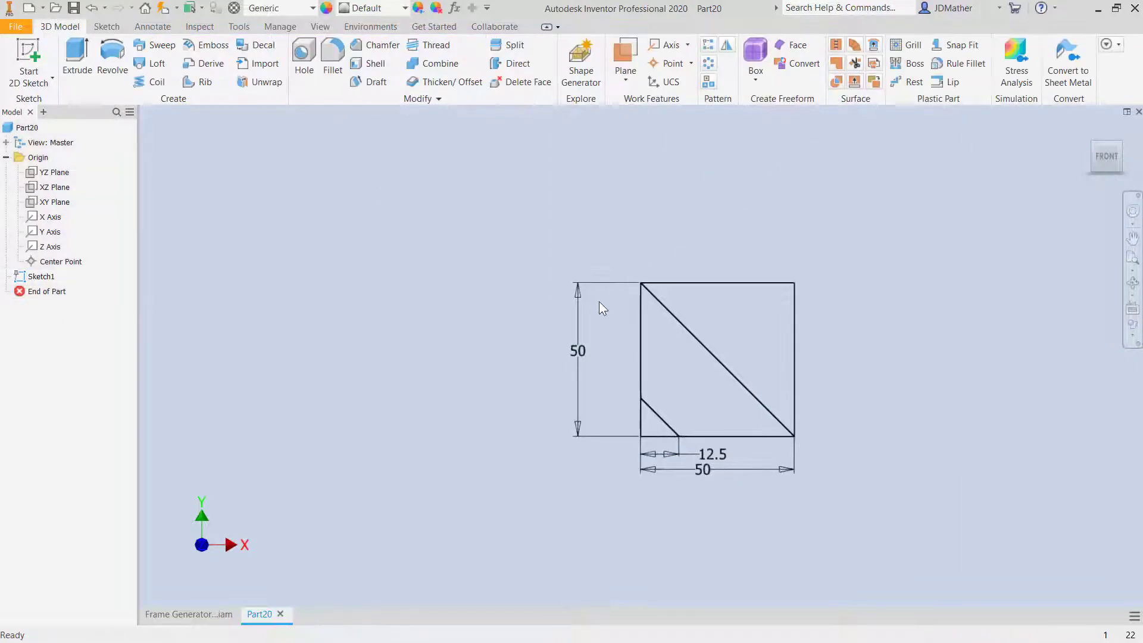
Extrude the profile between the two diagonal lines 10 mm symmetrically and save the part as Corner Gusset.ipt
key("e")
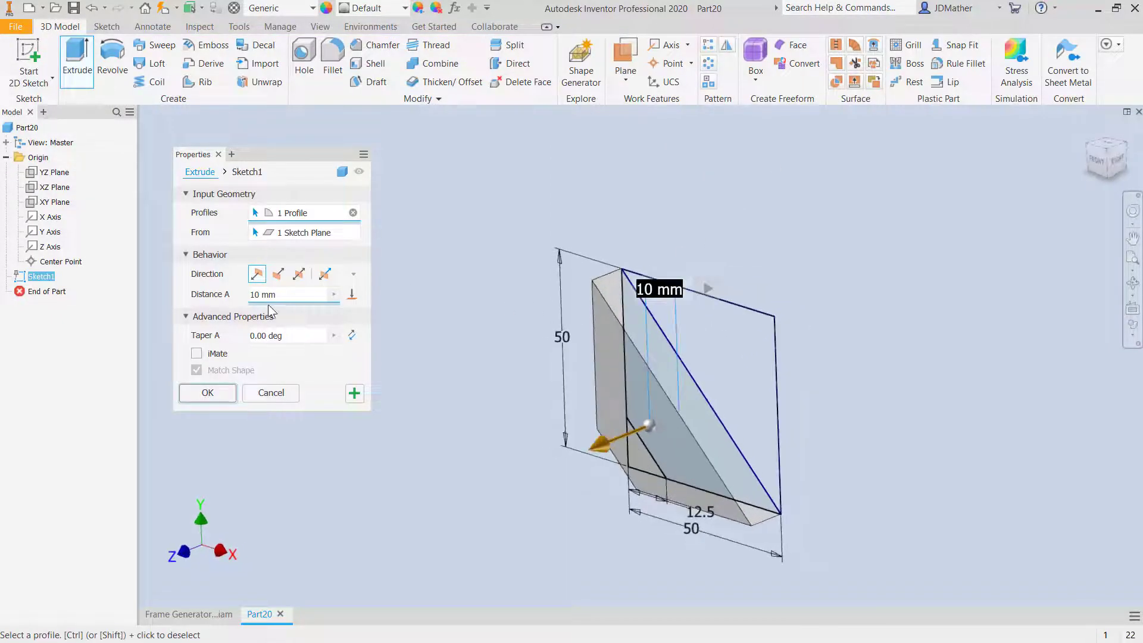
left_click(299, 274)
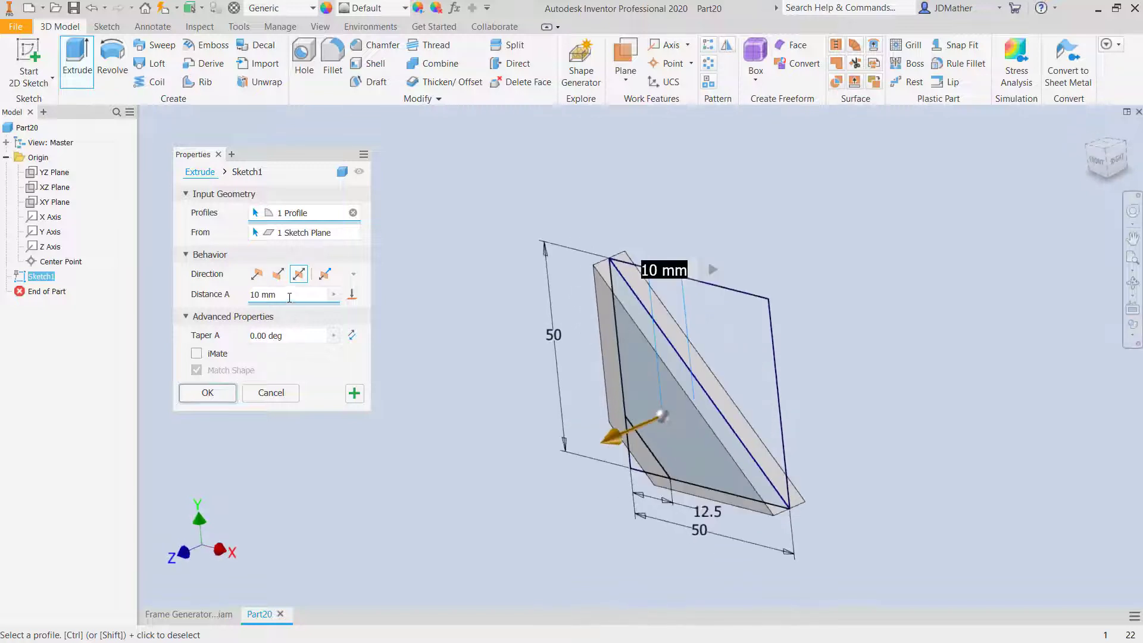
key("Return")
key("ctrl+s")
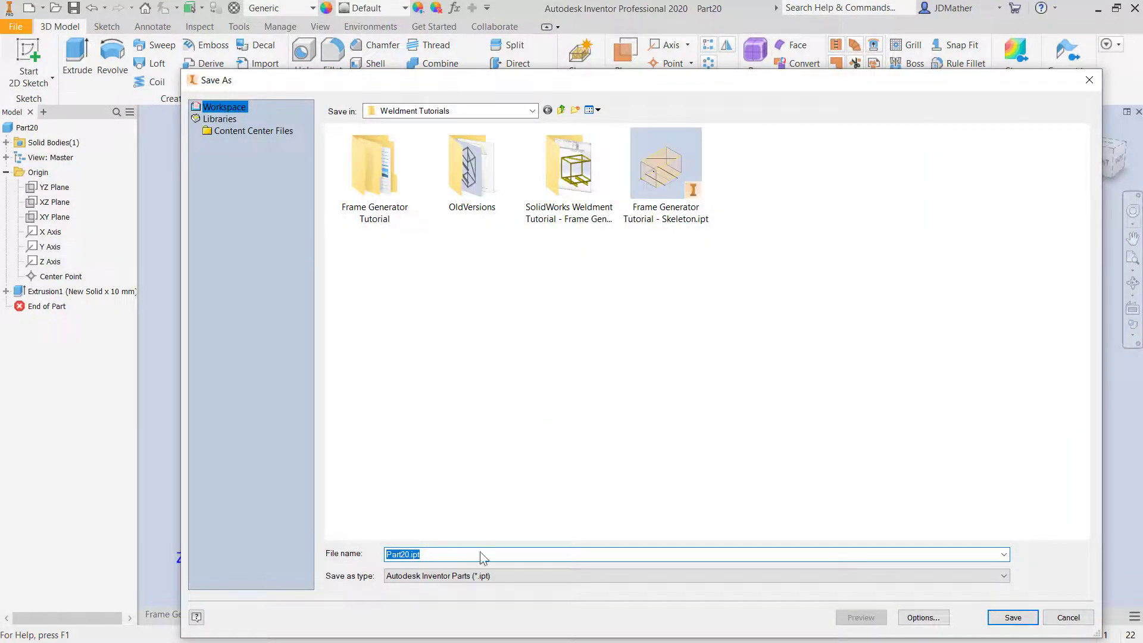
left_click(1029, 618)
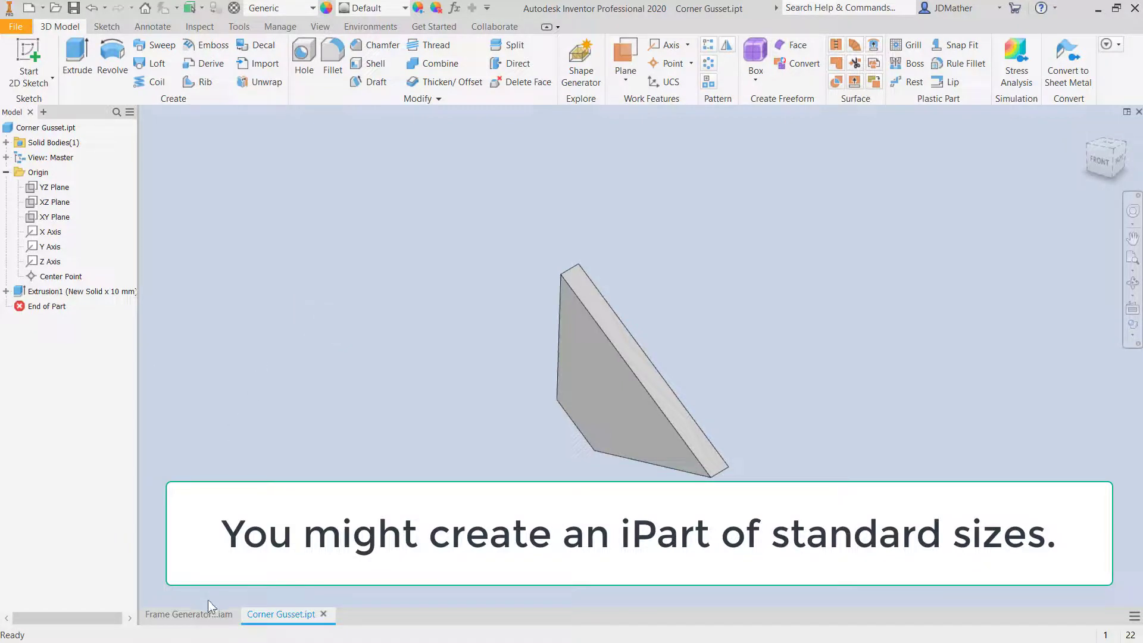
Return to the Frame Generator Tutorial assembly and place four instances of Corner Gusset.ipt near the corners of the front frame
left_click(197, 614)
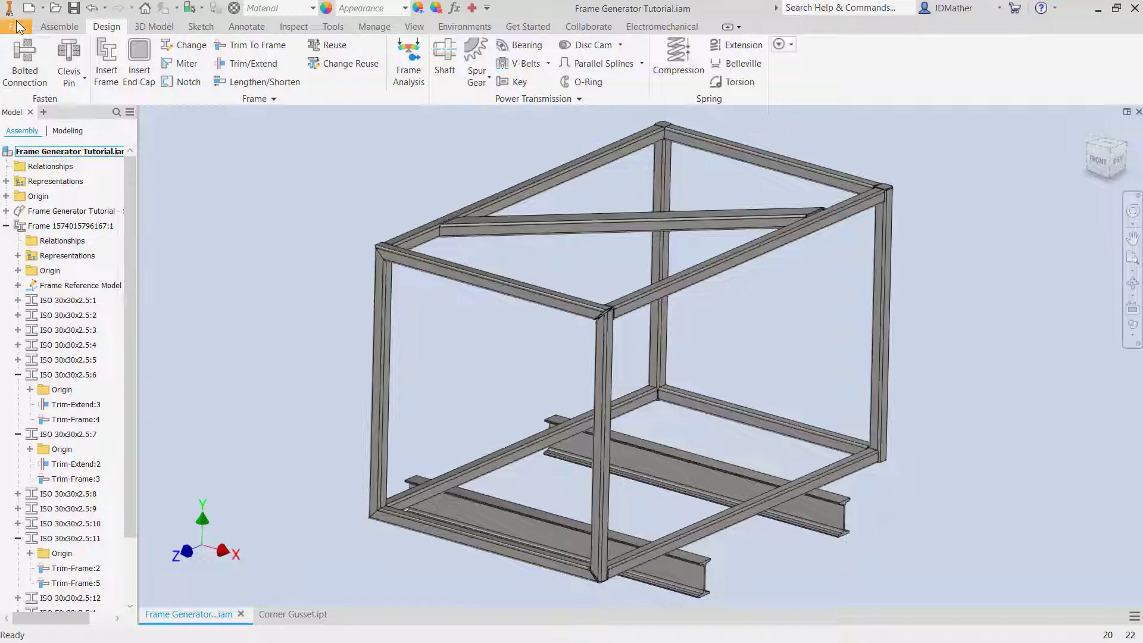
left_click(60, 26)
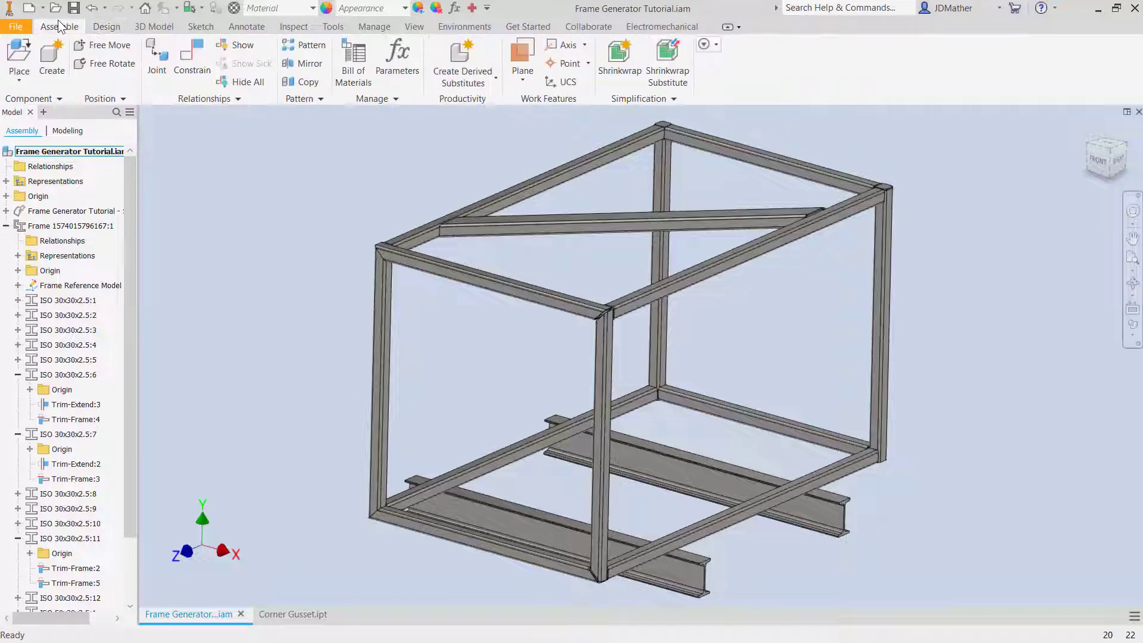
left_click(19, 72)
left_click(665, 169)
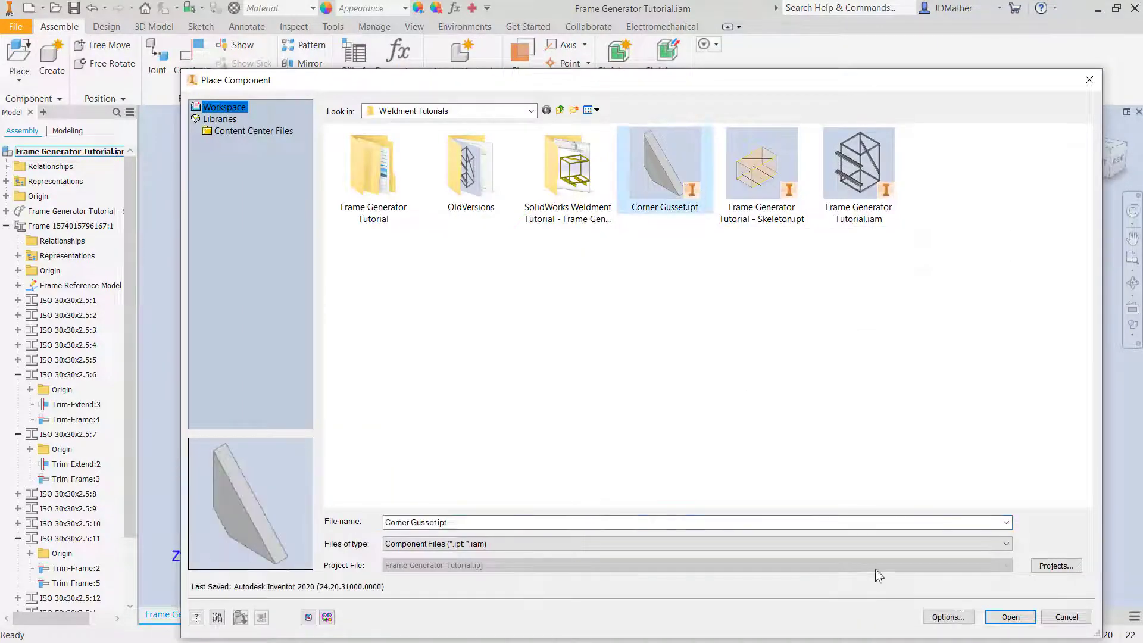
left_click(1010, 617)
scroll(662, 314, "down", 5)
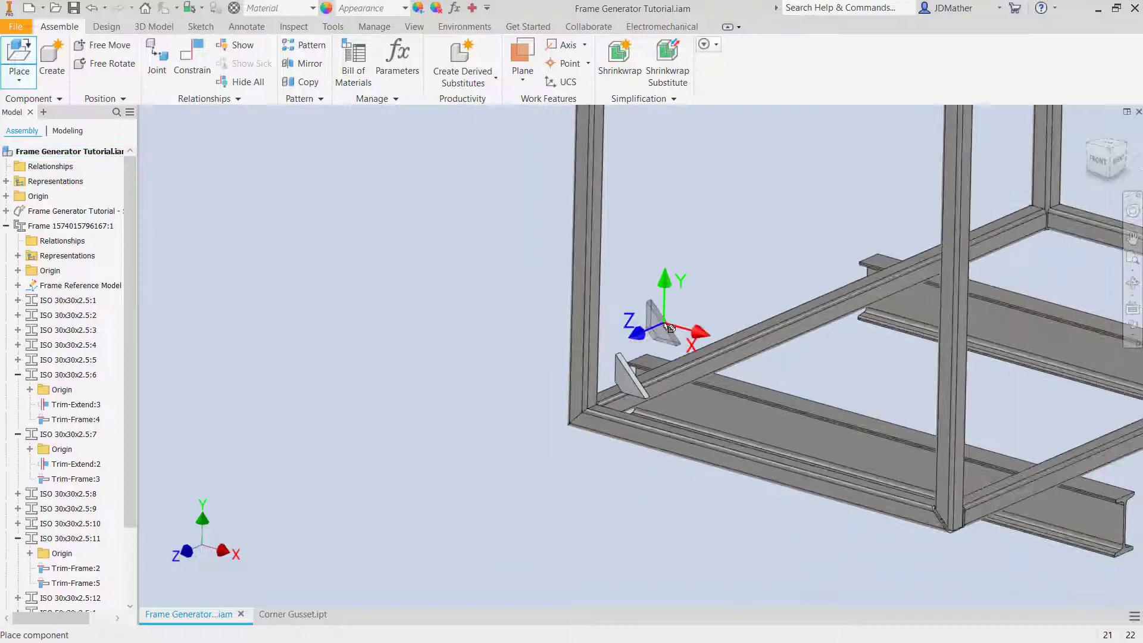
left_click(861, 198)
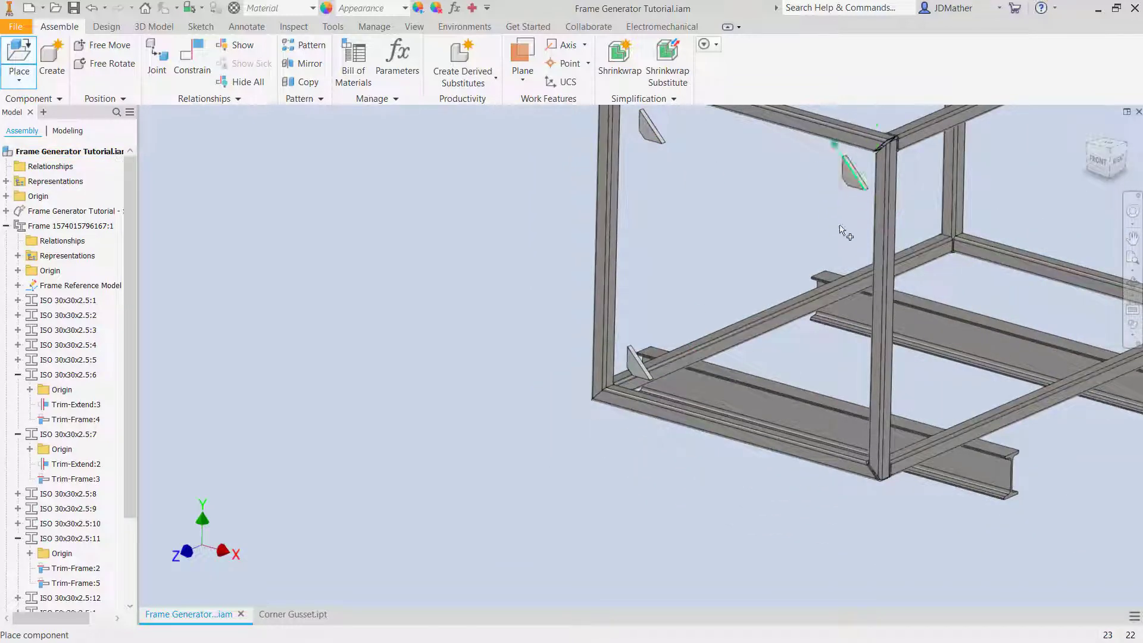
left_click(845, 424)
key("Escape")
Mate the lower-left gusset's vertical edge face to the inner face of the front left upright with 0 mm offset
scroll(640, 425, "up", 2)
scroll(641, 425, "up", 2)
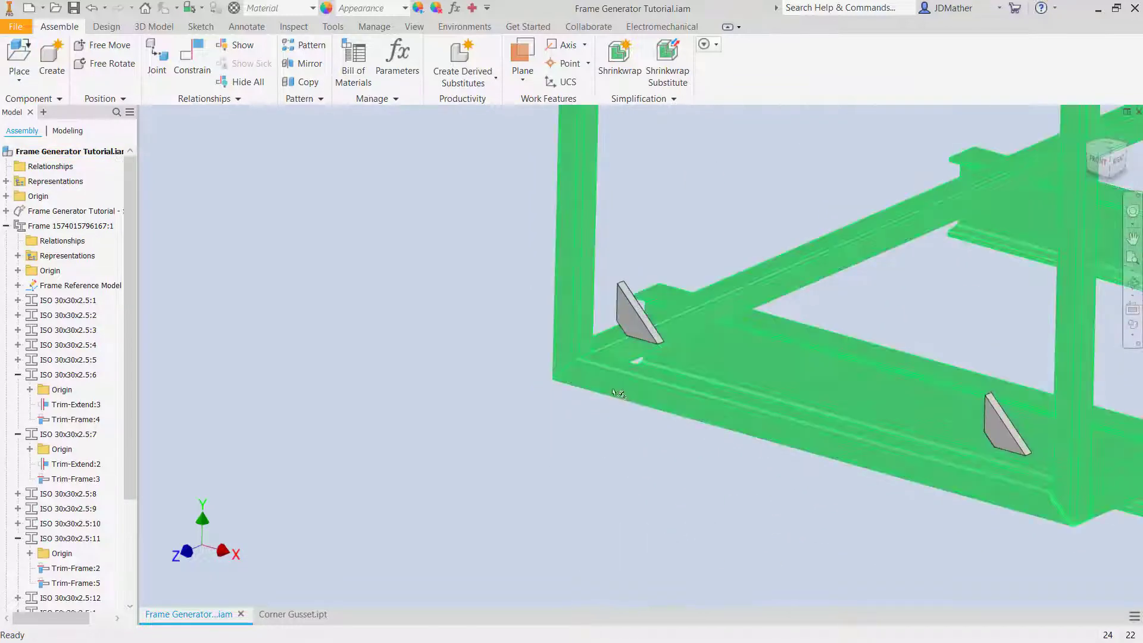
left_click(196, 71)
middle_click_drag(686, 418, 836, 320, "shift")
scroll(755, 345, "up", 3)
left_click(790, 331)
scroll(789, 331, "up", 4)
scroll(778, 335, "down", 5)
left_click(856, 318)
left_click(362, 370)
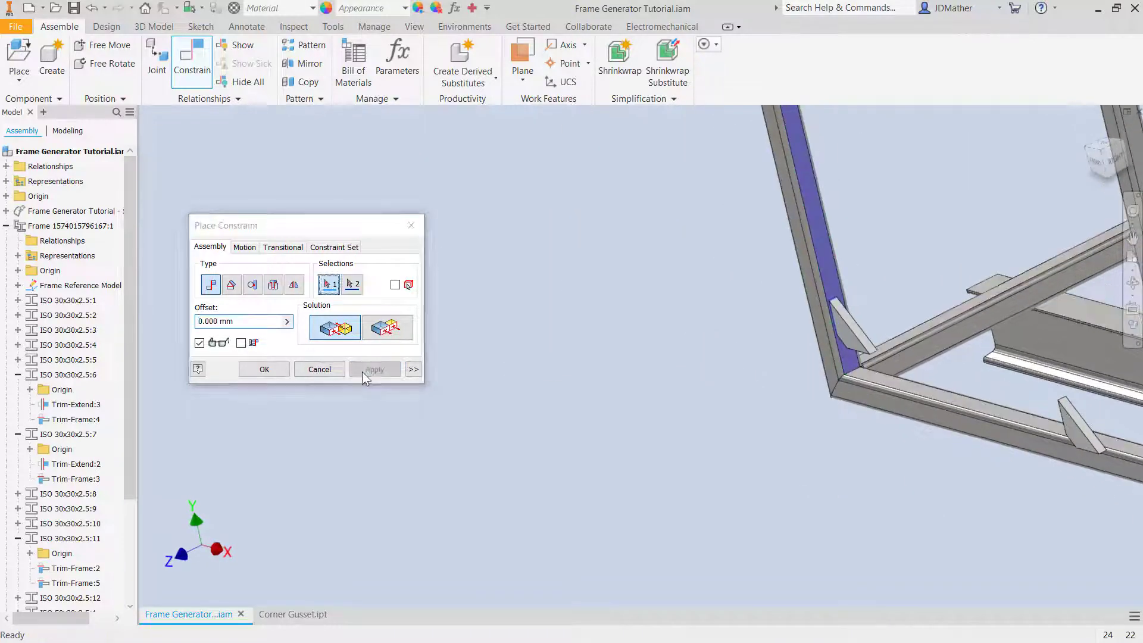
Mate the lower-left gusset's bottom face to the top face of the front bottom rail with 0 mm offset
scroll(780, 575, "up", 5)
left_click(780, 554)
scroll(774, 539, "down", 3)
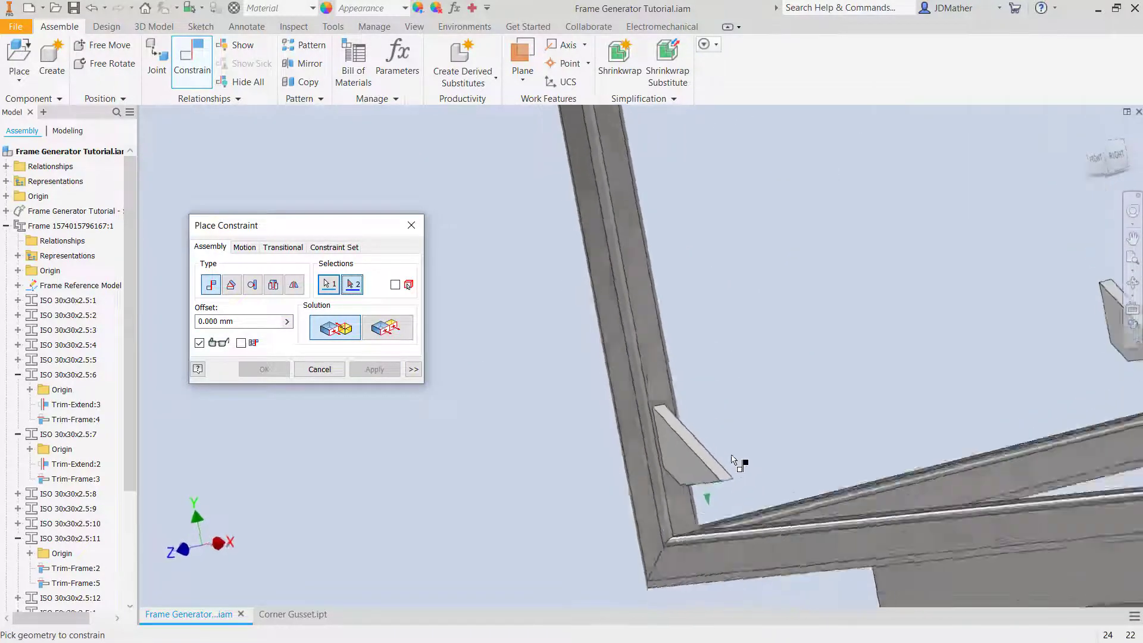
middle_click_drag(738, 462, 703, 524, "shift")
left_click(736, 524)
left_click(373, 370)
Mate the lower-right gusset's vertical edge face to the inner face of the front right upright
middle_click_drag(441, 396, 1051, 345, "shift")
scroll(1049, 339, "up", 3)
left_click(1049, 339)
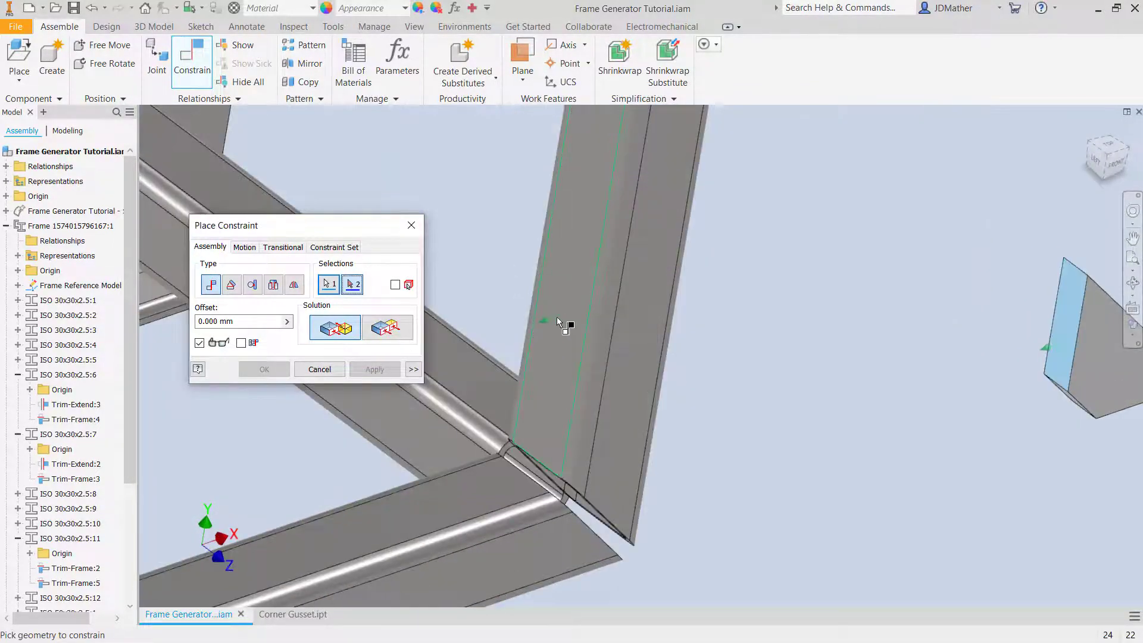
left_click(556, 317)
middle_click_drag(556, 317, 536, 462, "shift")
Mate the upper-left gusset's bottom face to the underside of the front top rail
scroll(536, 462, "down", 6)
middle_click_drag(454, 296, 648, 258, "shift")
scroll(648, 257, "down", 2)
scroll(651, 255, "up", 5)
left_click(666, 229)
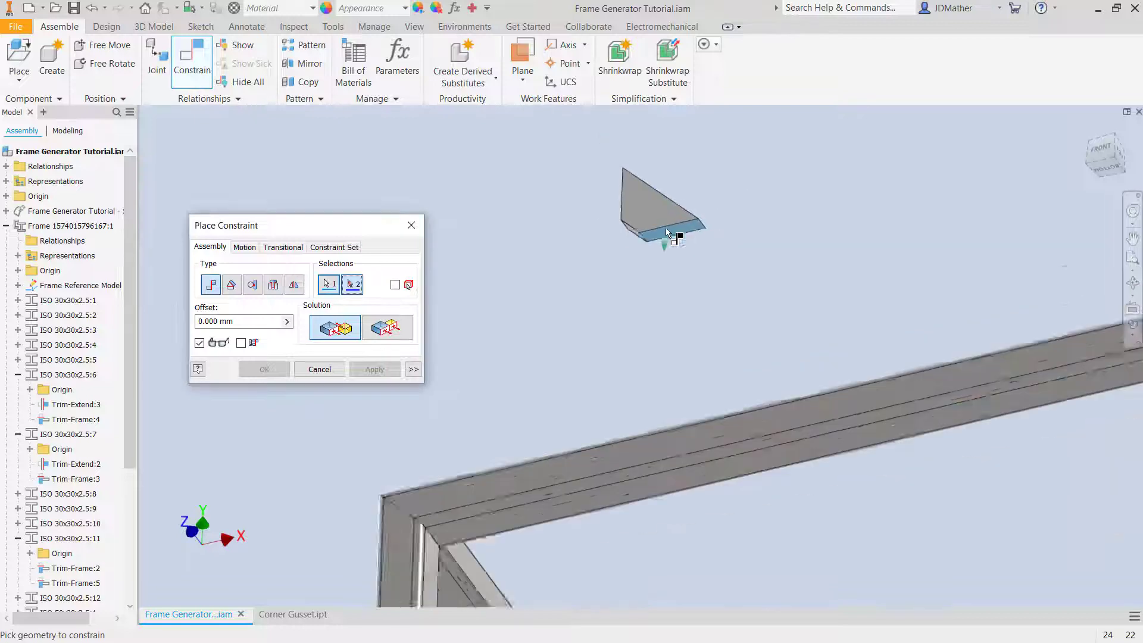
scroll(666, 227, "down", 3)
left_click(516, 462)
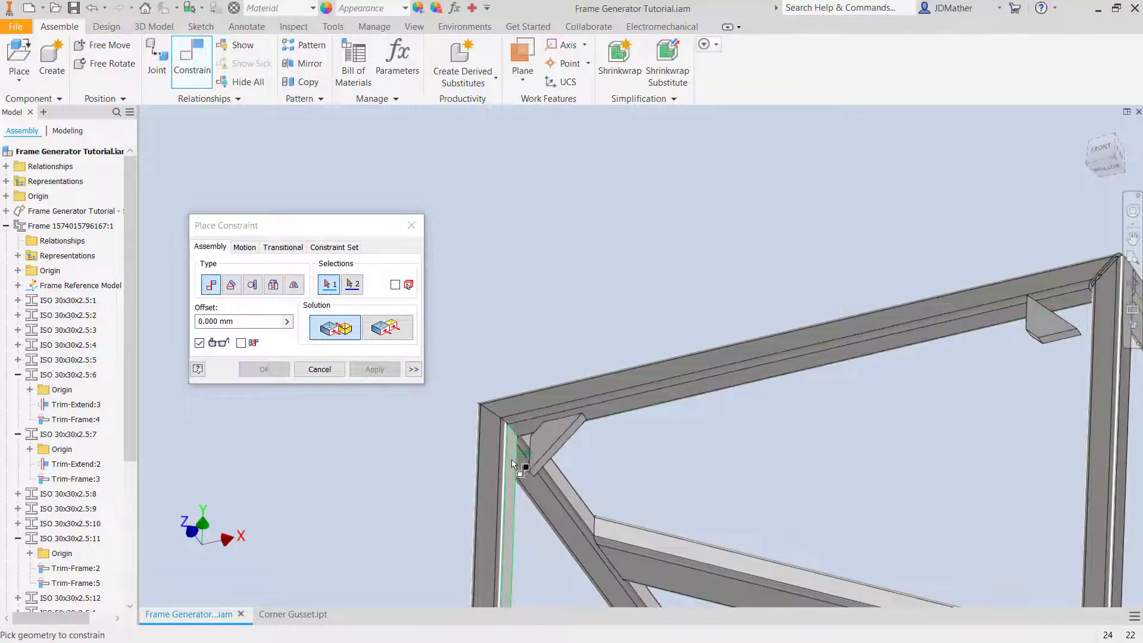
Mate the upper-left gusset's vertical edge face to the inner face of the front left upright, discarding a wrong edge selection
left_click(512, 459)
scroll(512, 459, "up", 2)
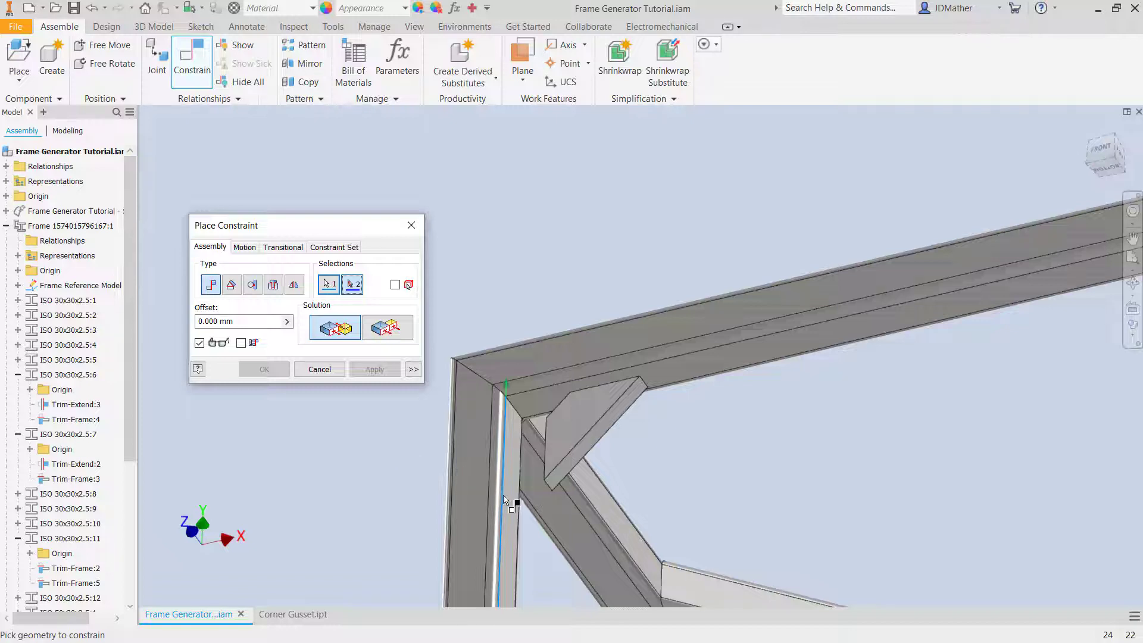
scroll(505, 500, "up", 3)
left_click(318, 369)
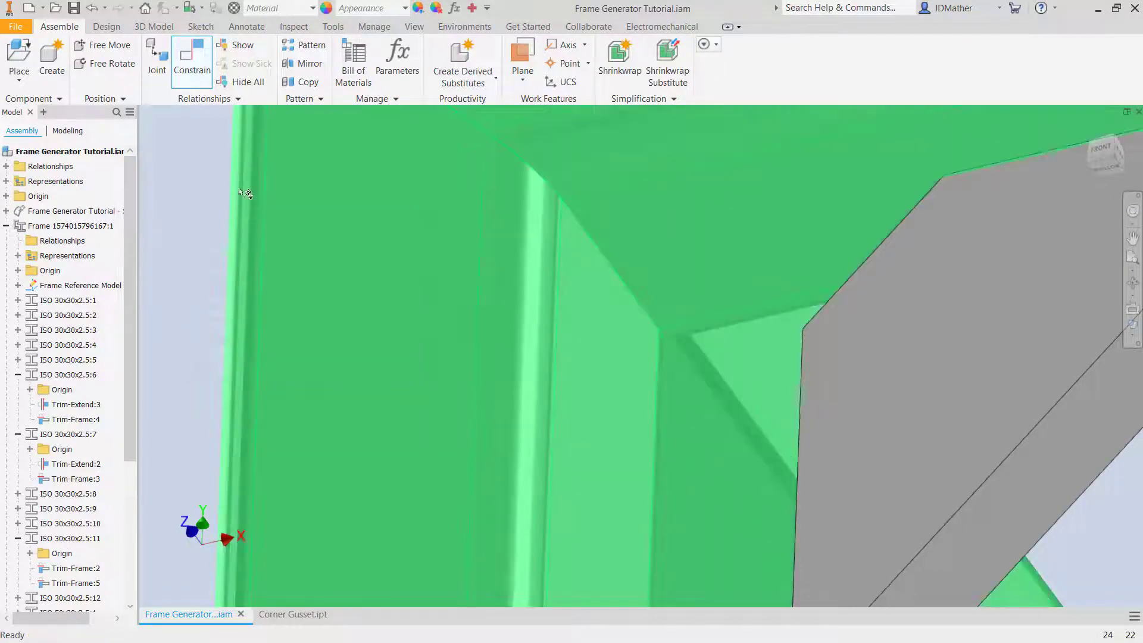
left_click(607, 428)
scroll(613, 431, "down", 3)
middle_click_drag(689, 475, 702, 454, "shift")
left_click(701, 454)
key("Return")
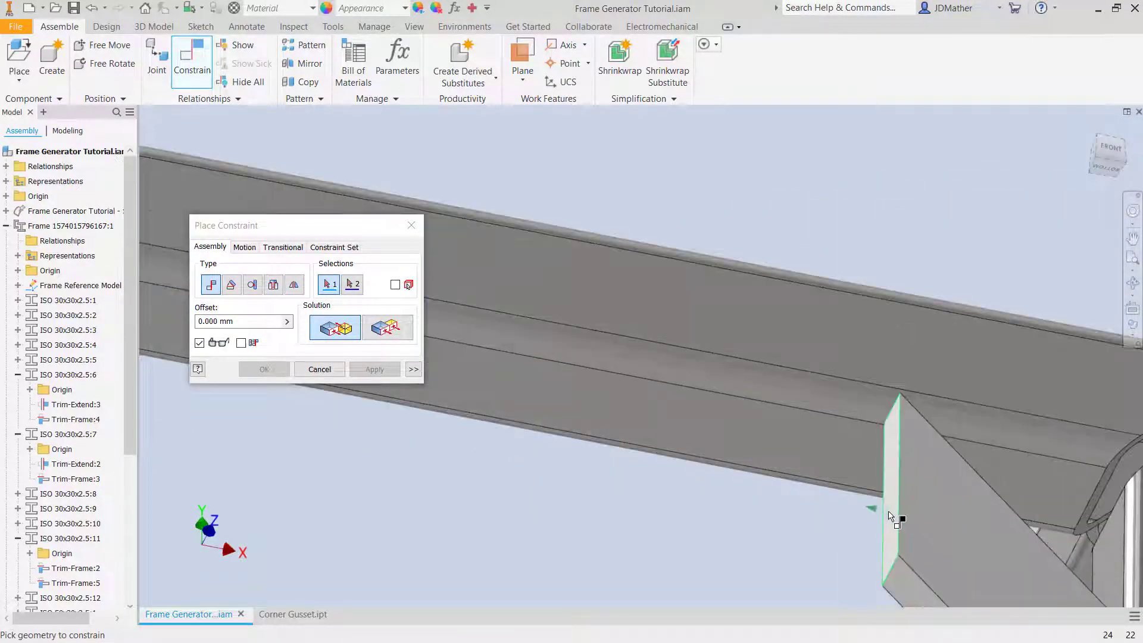
Mate the upper-right gusset's vertical edge face to the underside of the front top rail
left_click(888, 512)
left_click(841, 466)
key("Return")
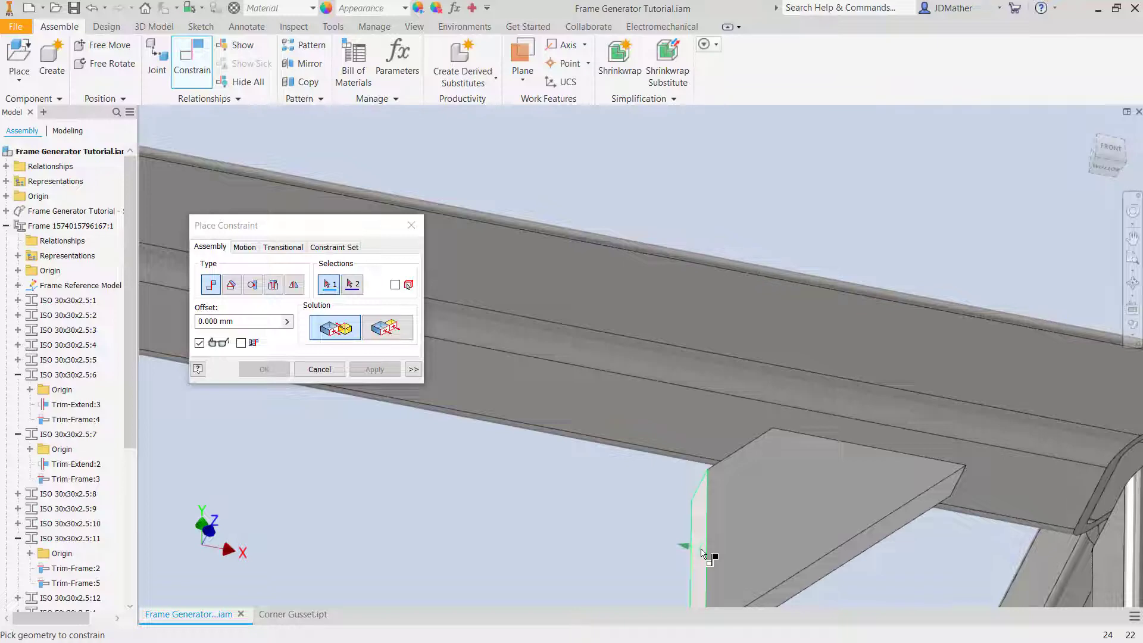
Mate the upper-right gusset's remaining straight edge face to the inner face of the front right upright
left_click(702, 554)
scroll(706, 551, "down", 3)
middle_click_drag(789, 527, 269, 448, "shift")
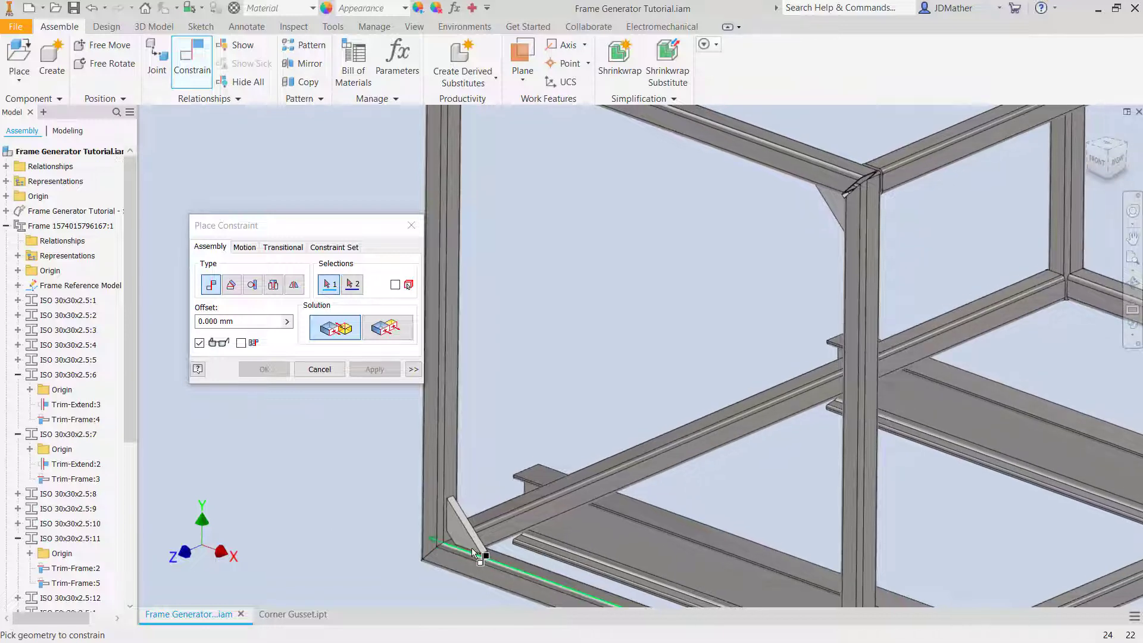
Constrain the lower-left gusset's XY plane flush with the assembly's origin XY plane at zero offset
scroll(477, 556, "up", 3)
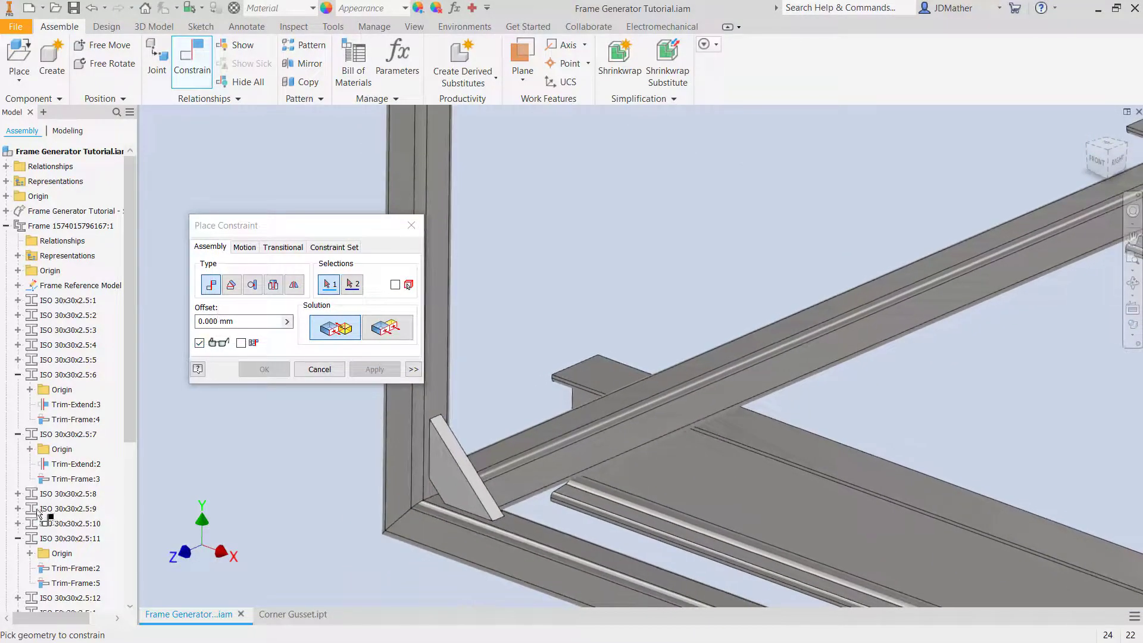
left_click_drag(265, 230, 236, 251)
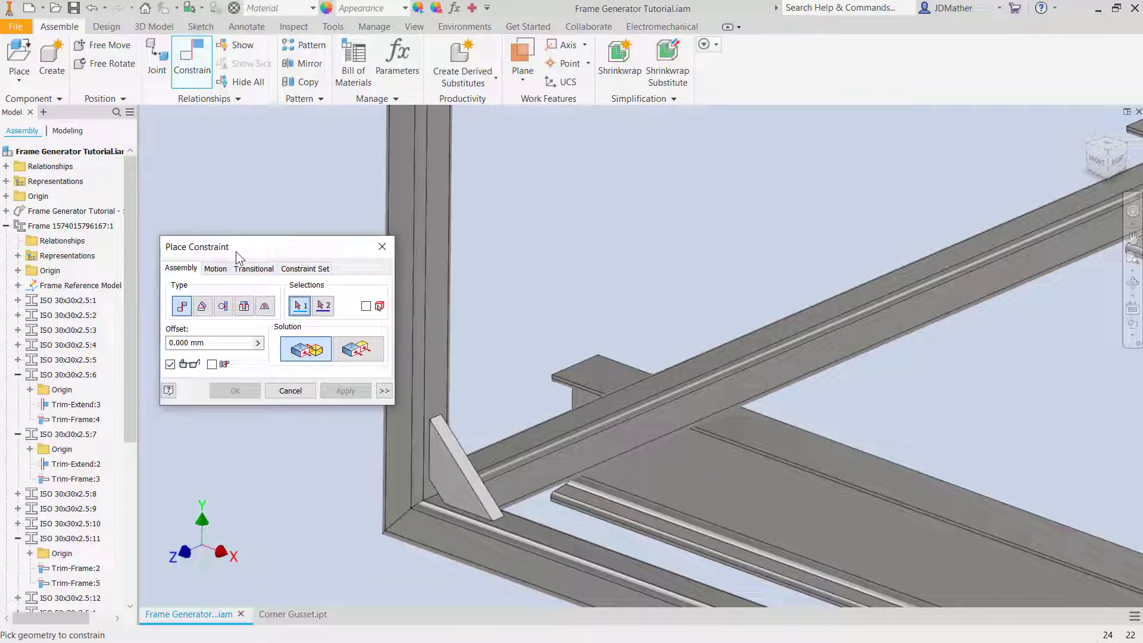
middle_click_drag(449, 462, 296, 386, "shift")
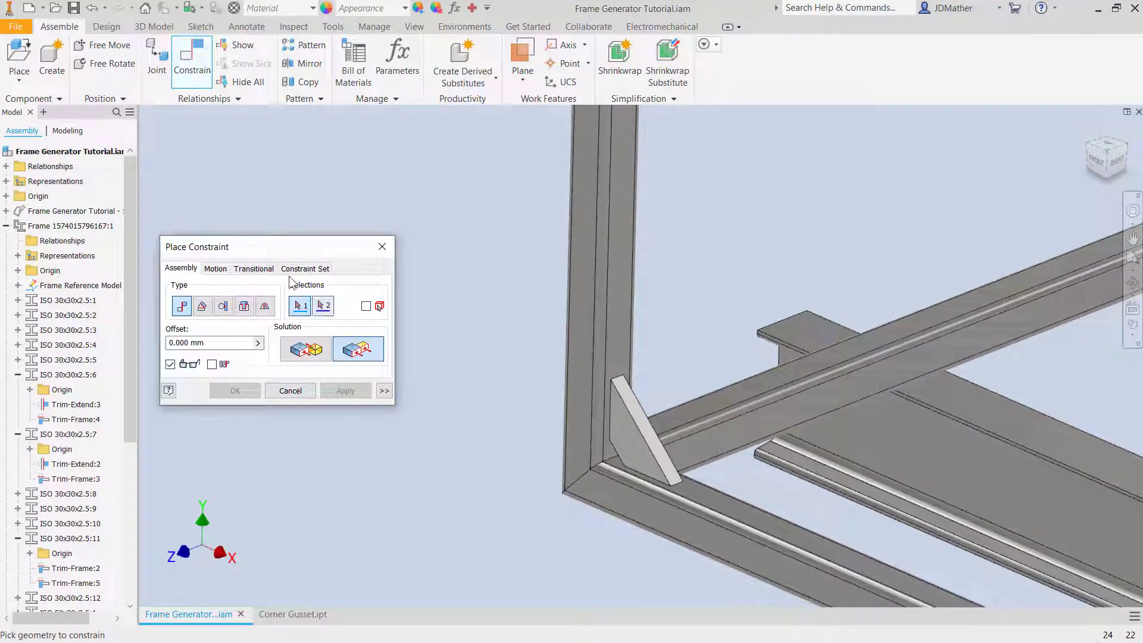
left_click_drag(285, 246, 338, 179)
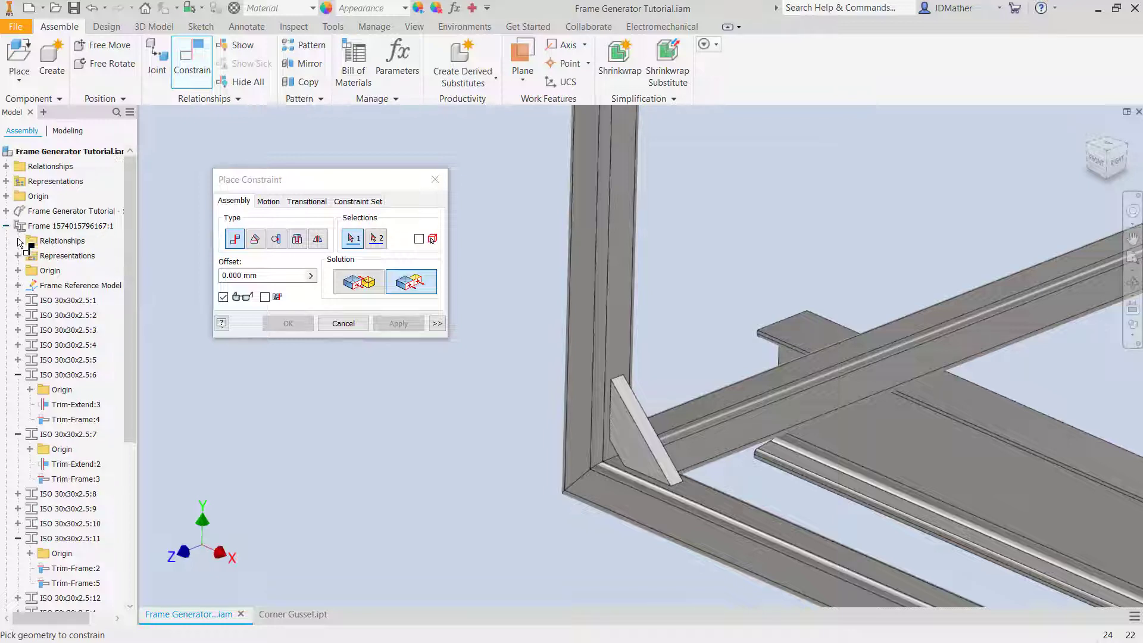
left_click(6, 196)
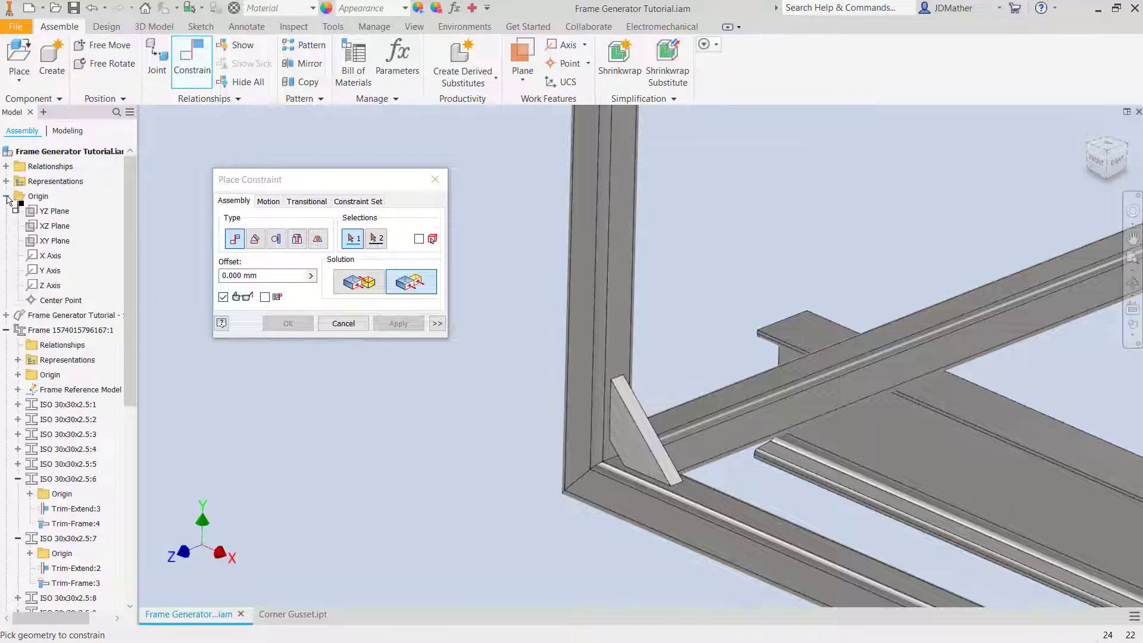
left_click(62, 241)
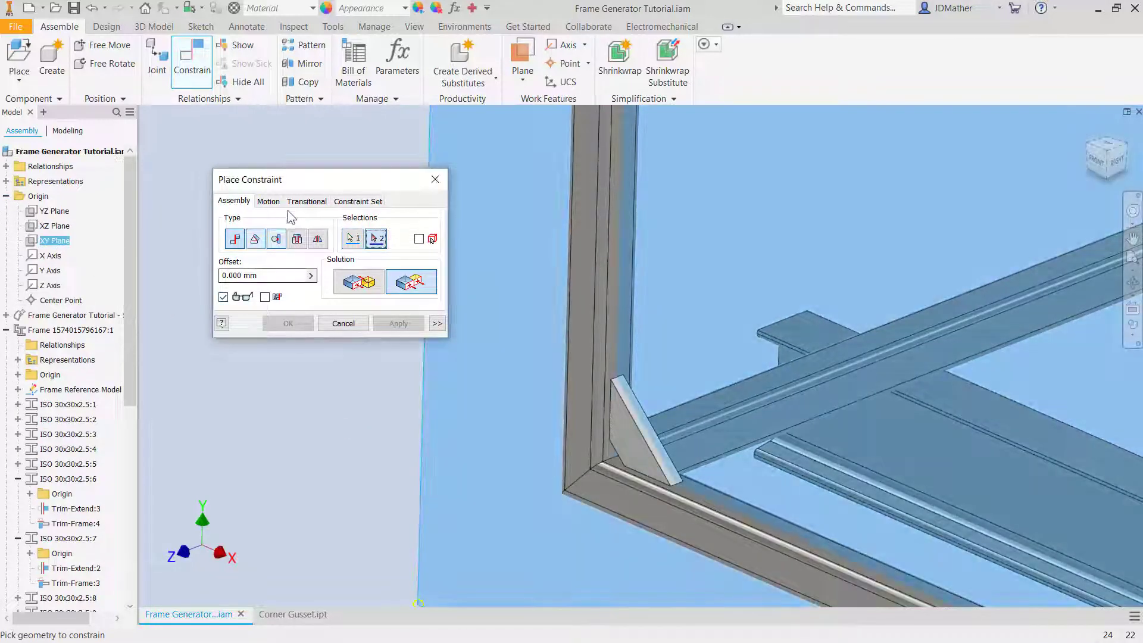
left_click_drag(314, 182, 310, 216)
left_click(18, 478)
left_click(18, 493)
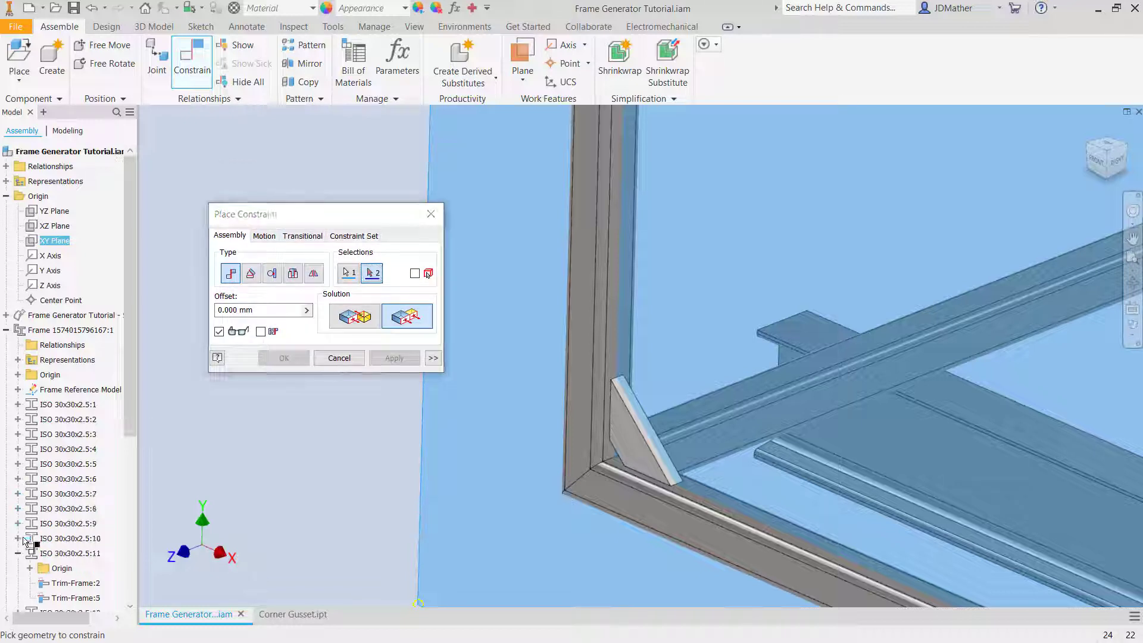
scroll(130, 437, "down", 5)
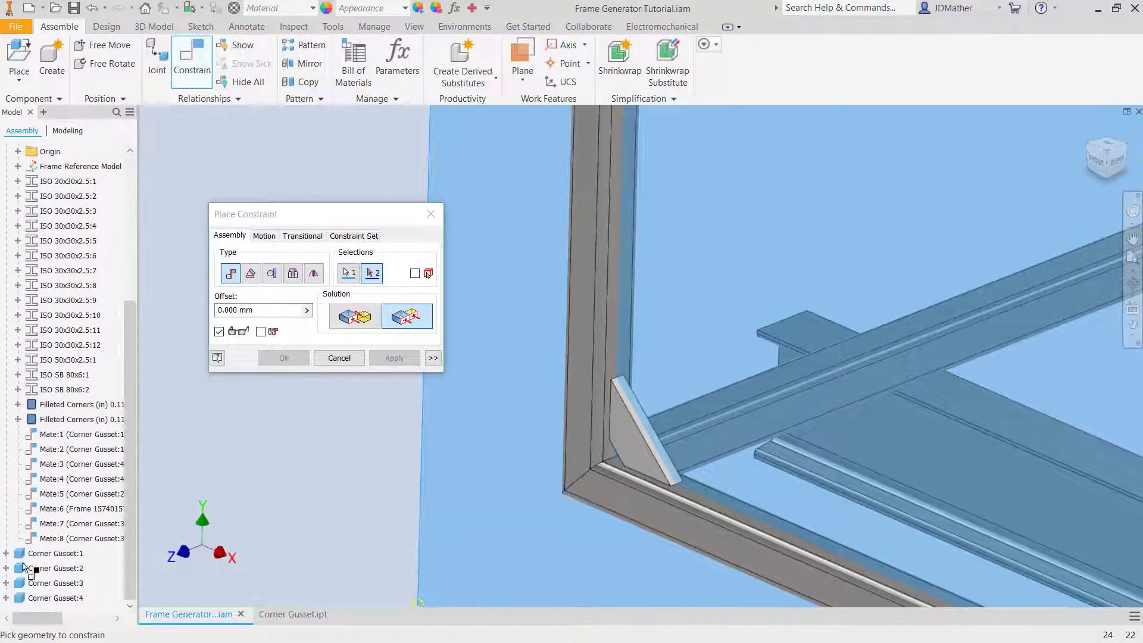
left_click(5, 553)
left_click(61, 538)
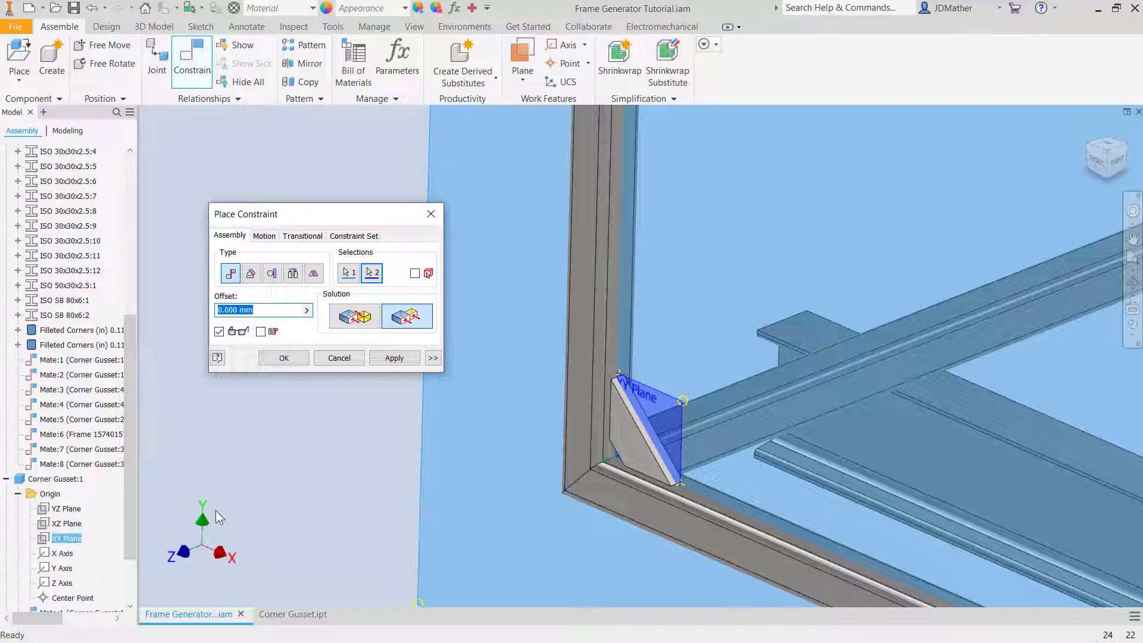
left_click(393, 358)
Mate the upper-left gusset's XY plane to the assembly's origin XY plane, switching the solution from Flush to Mate
left_click(16, 495)
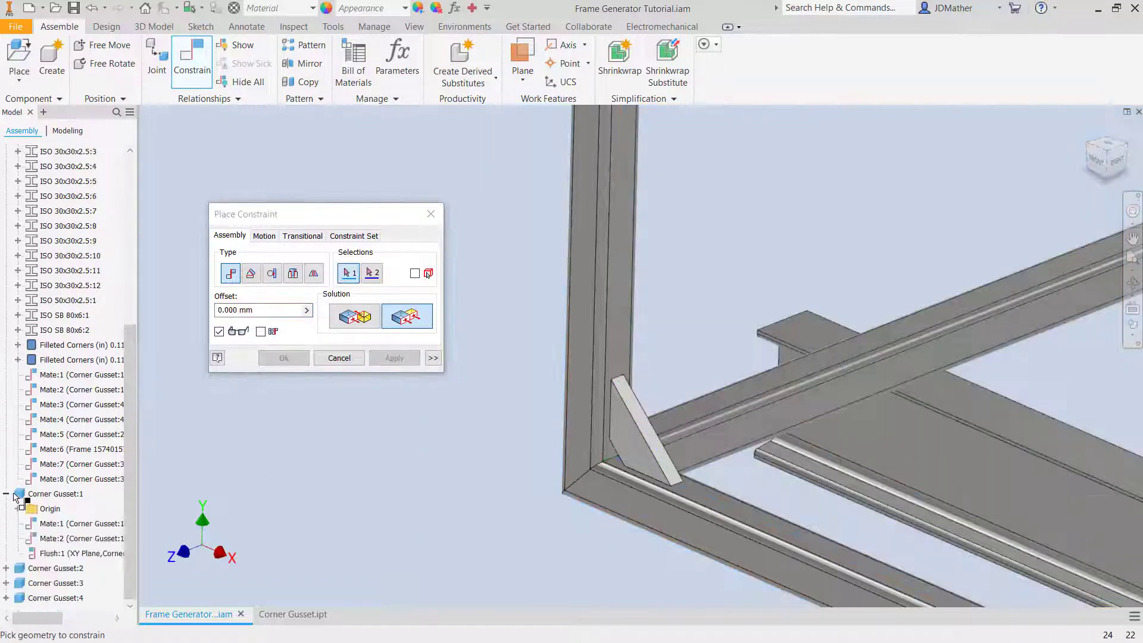
left_click(6, 494)
left_click(6, 568)
left_click(17, 568)
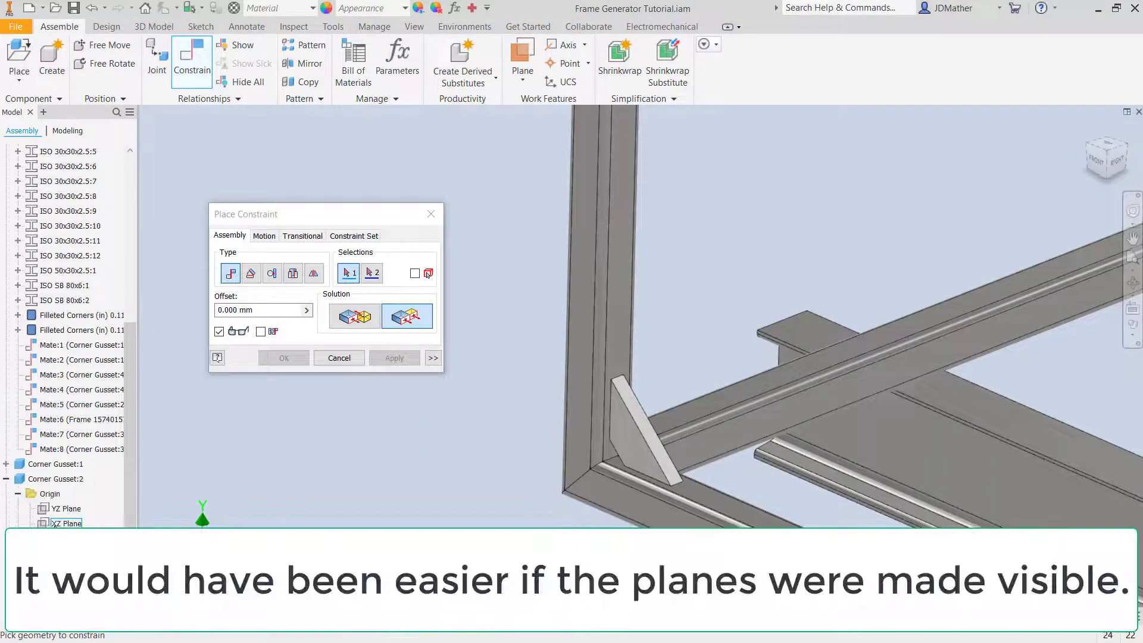
left_click(65, 538)
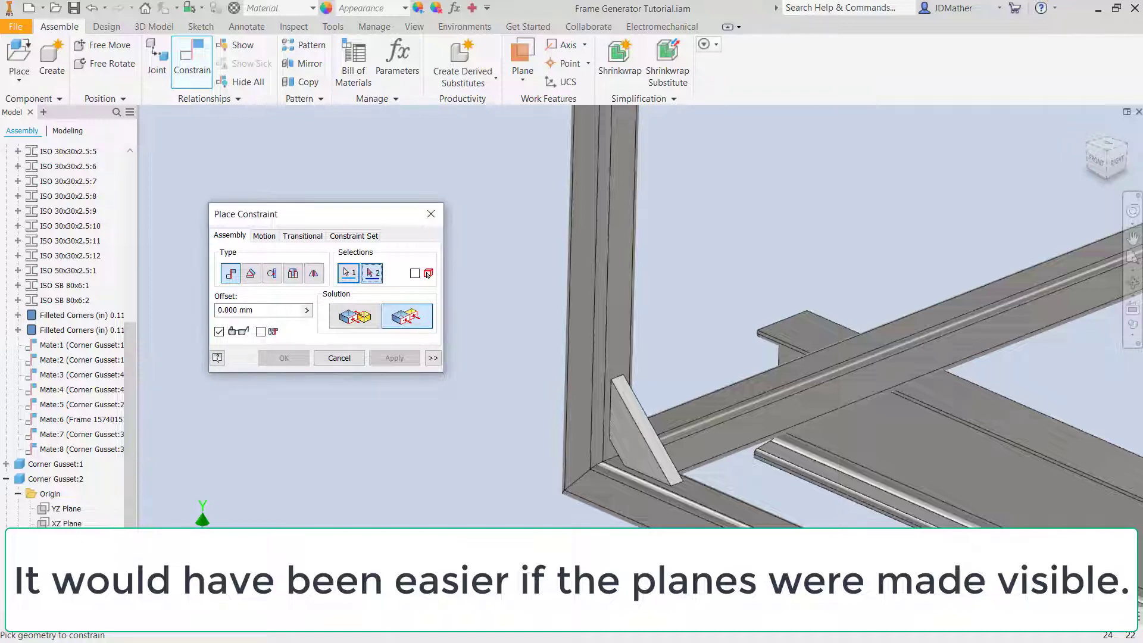
scroll(228, 524, "up", 4)
middle_click_drag(361, 433, 507, 442)
scroll(507, 318, "down", 2)
scroll(509, 272, "down", 3)
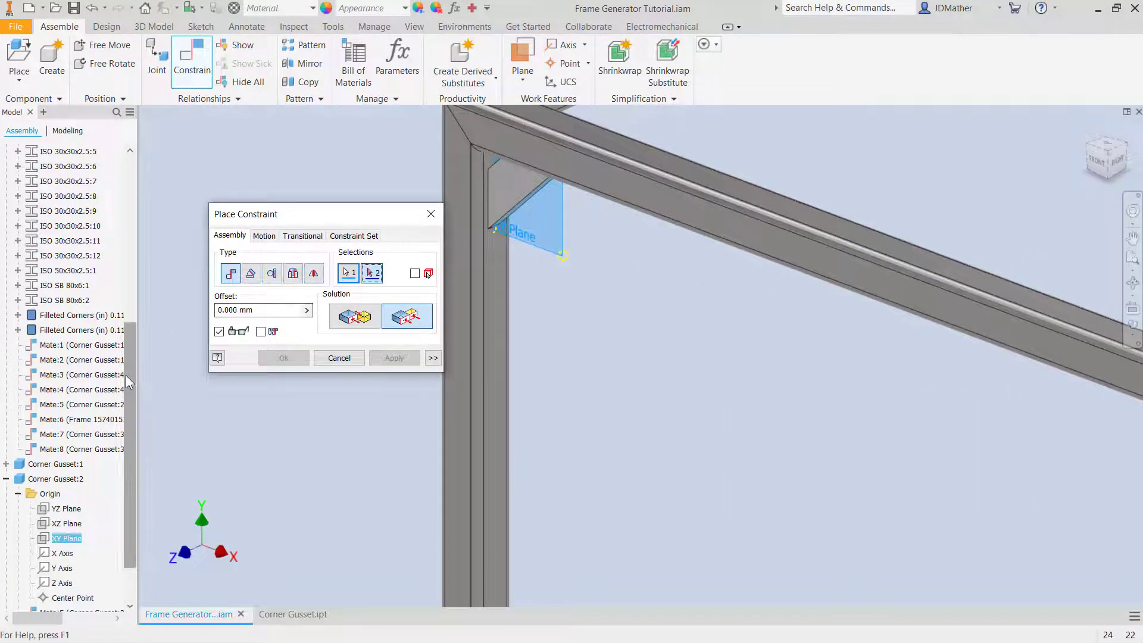
left_click_drag(126, 375, 128, 185)
left_click(55, 246)
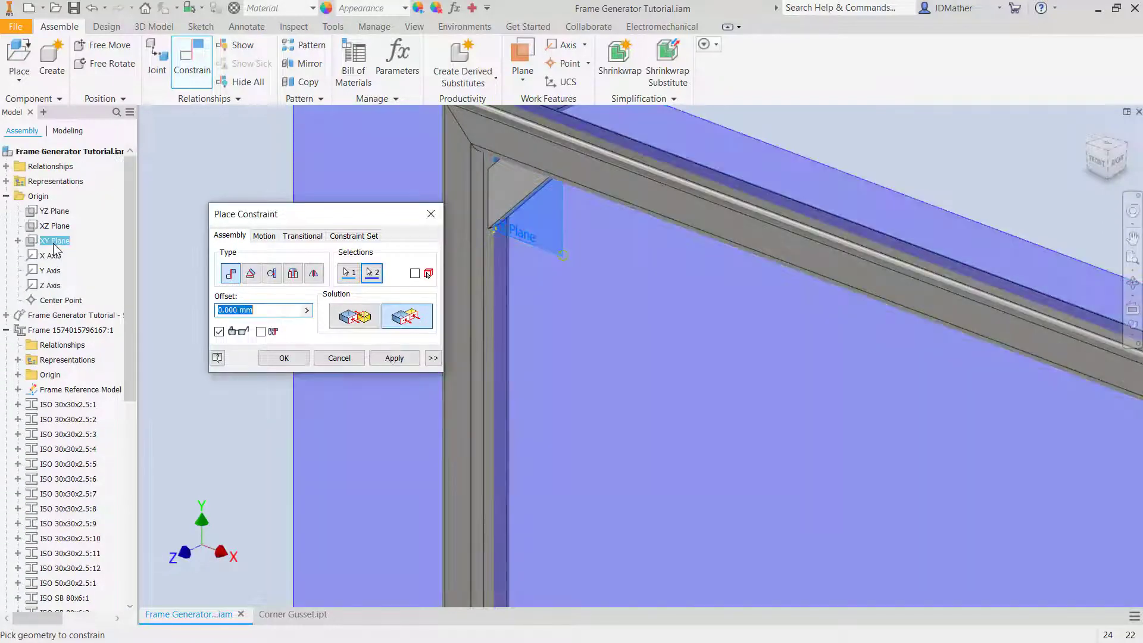
left_click(387, 360)
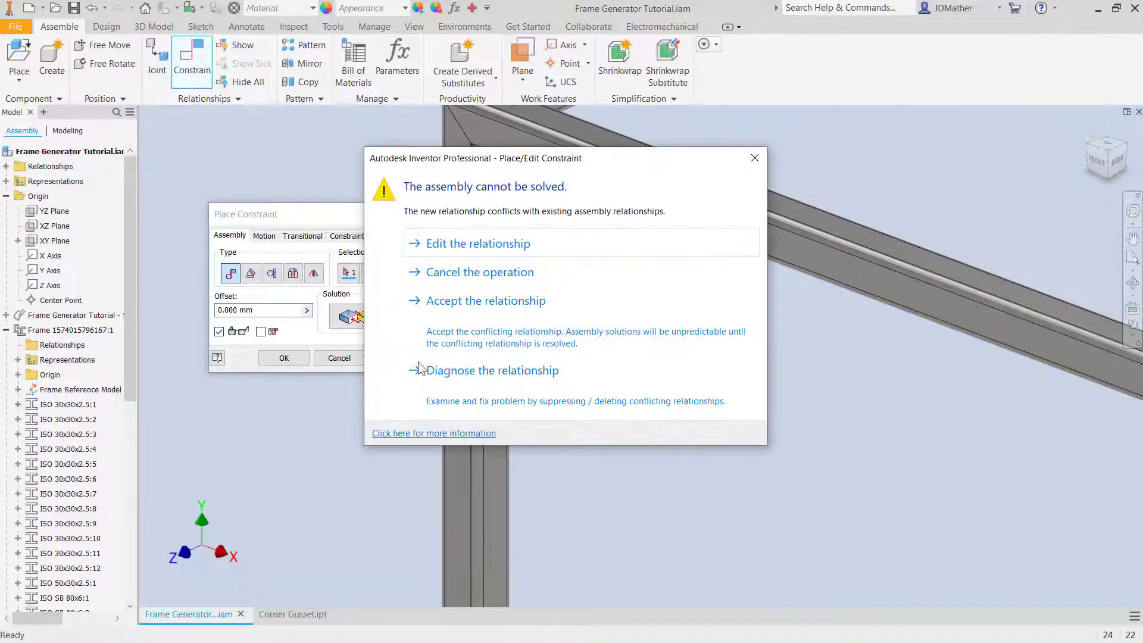
left_click(459, 245)
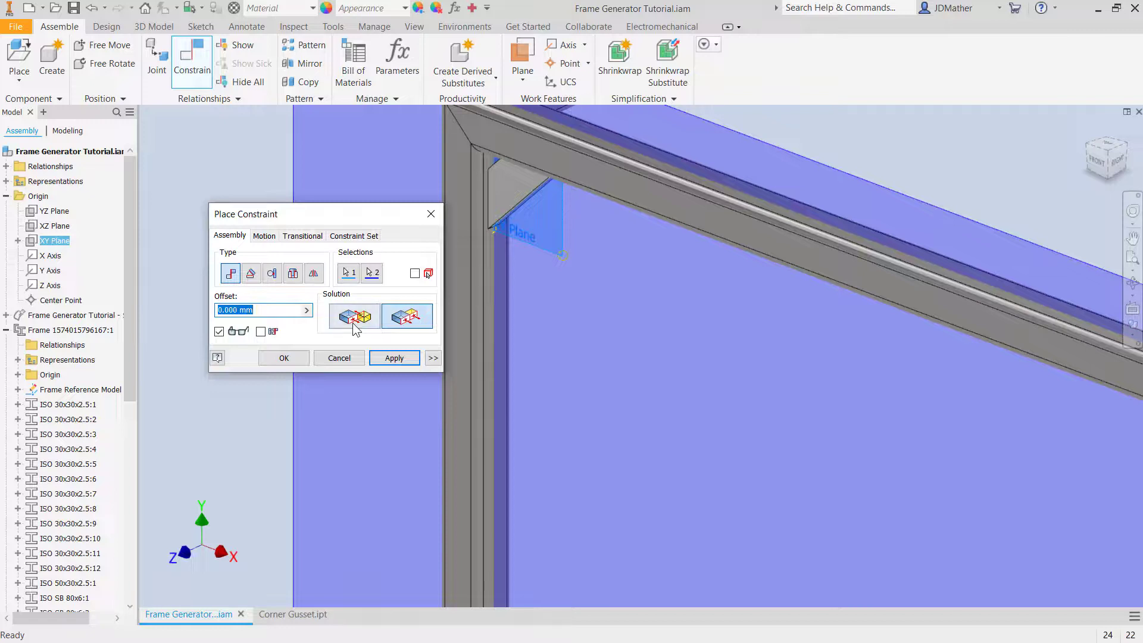
left_click(356, 324)
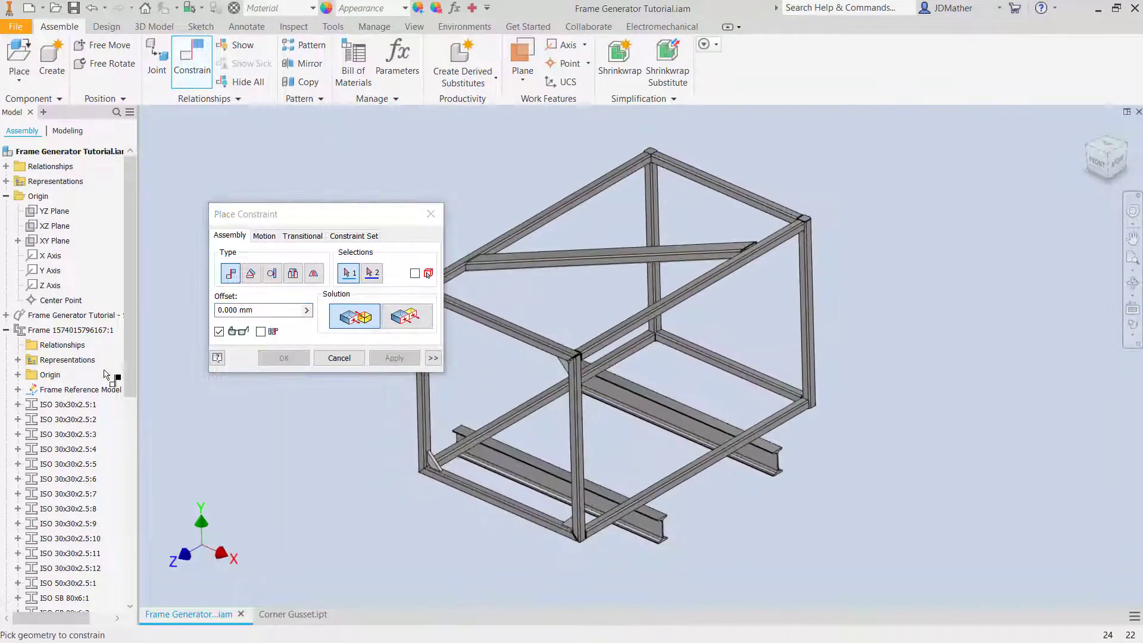
Mate the upper-right gusset's XY plane to the assembly's origin XY plane
left_click(55, 241)
scroll(66, 417, "down", 10)
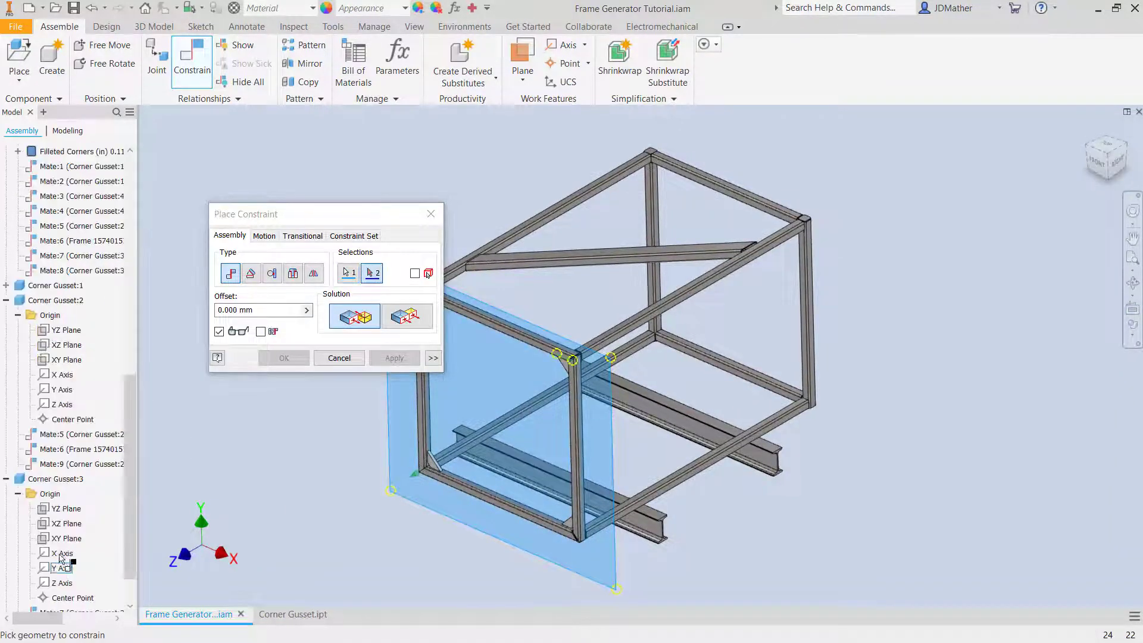
left_click(66, 539)
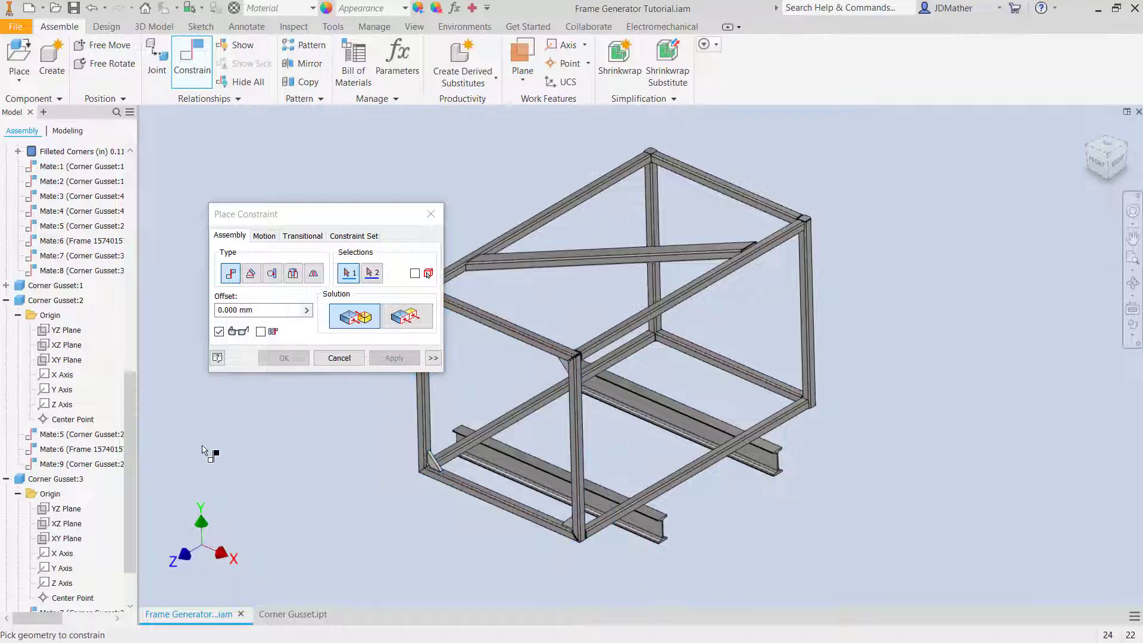
Mate the lower-right gusset's XY plane to the assembly's origin XY plane and finish constraining
scroll(126, 487, "down", 4)
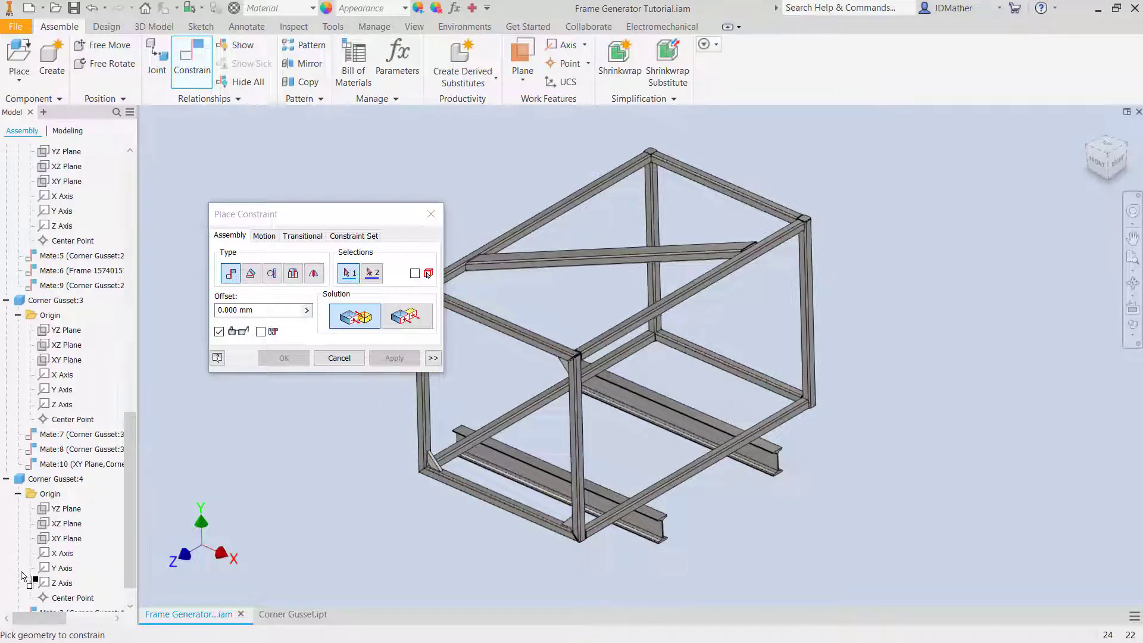
left_click(67, 540)
scroll(65, 268, "up", 10)
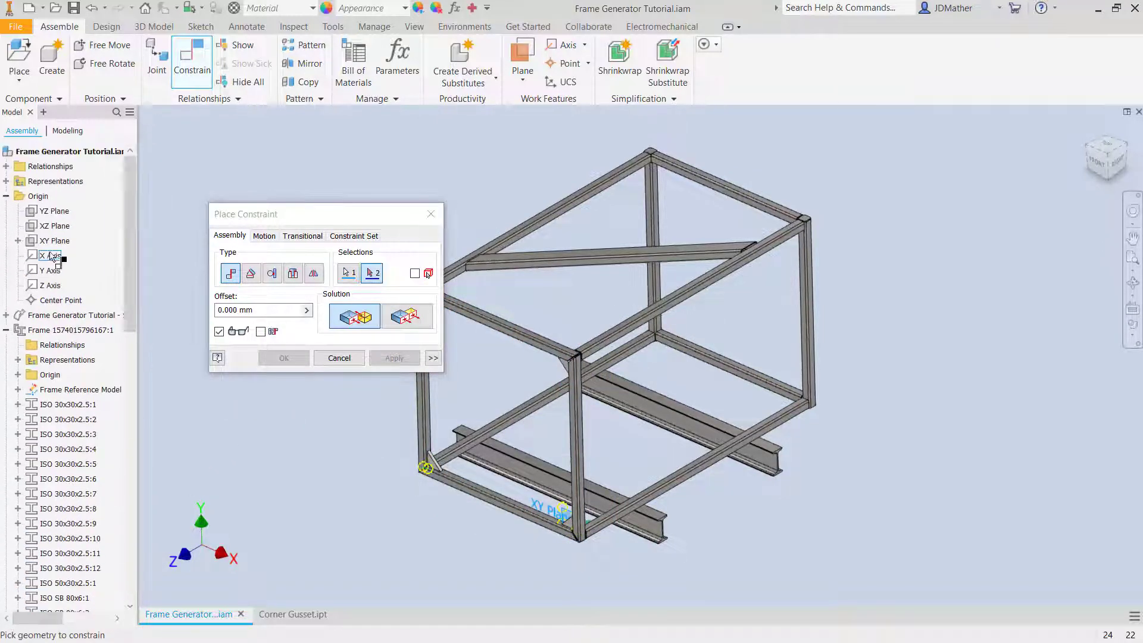
left_click(55, 241)
left_click(410, 357)
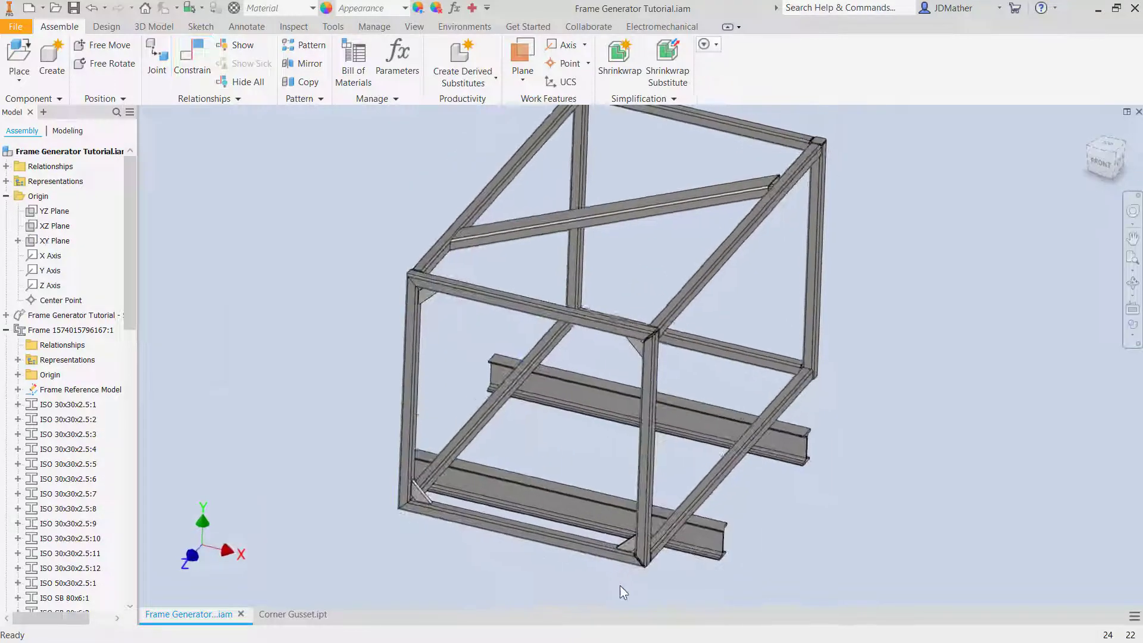
Examine the four gussets in the front frame's corners and the frame's members and mates in the model tree
scroll(625, 566, "down", 5)
scroll(556, 584, "up", 8)
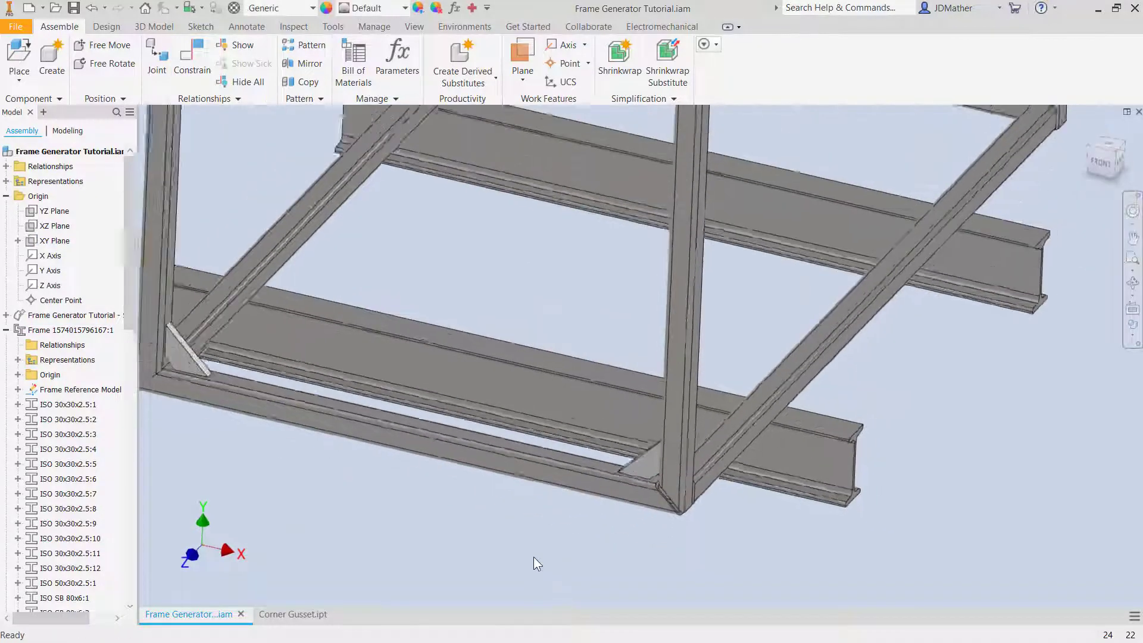
scroll(380, 452, "up", 2)
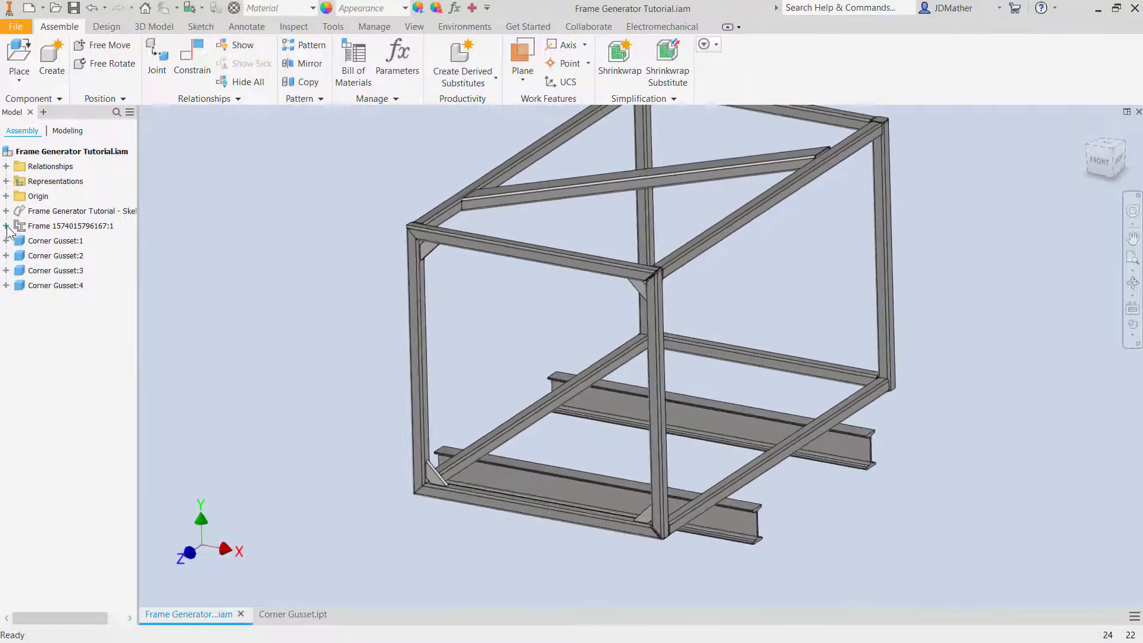
left_click(6, 226)
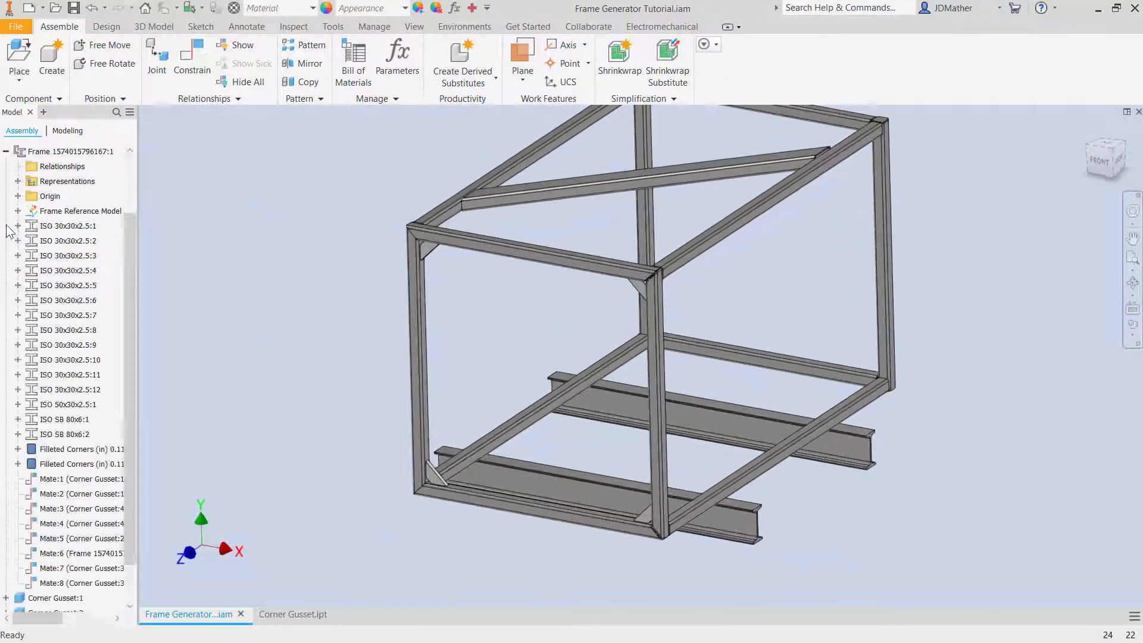
left_click(7, 226)
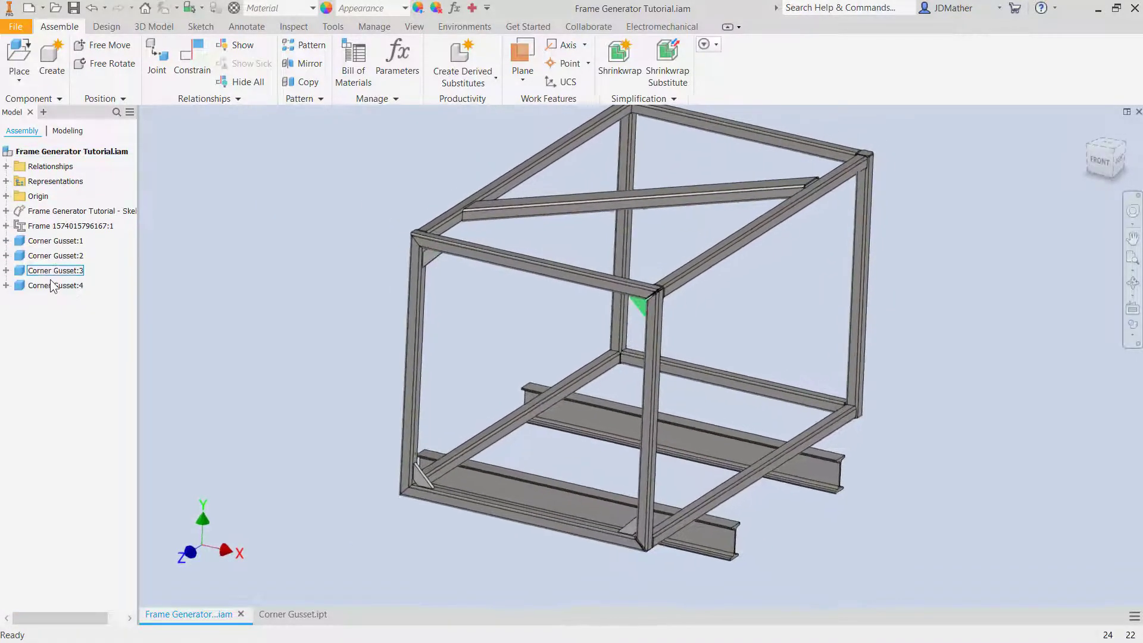
left_click(6, 226)
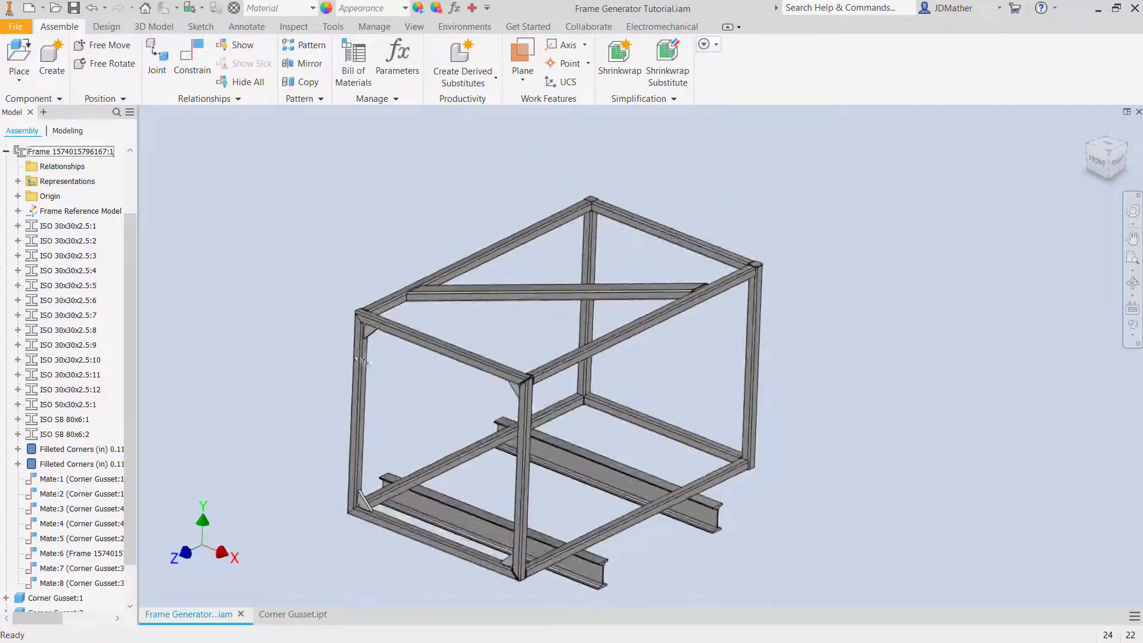
left_click(6, 152)
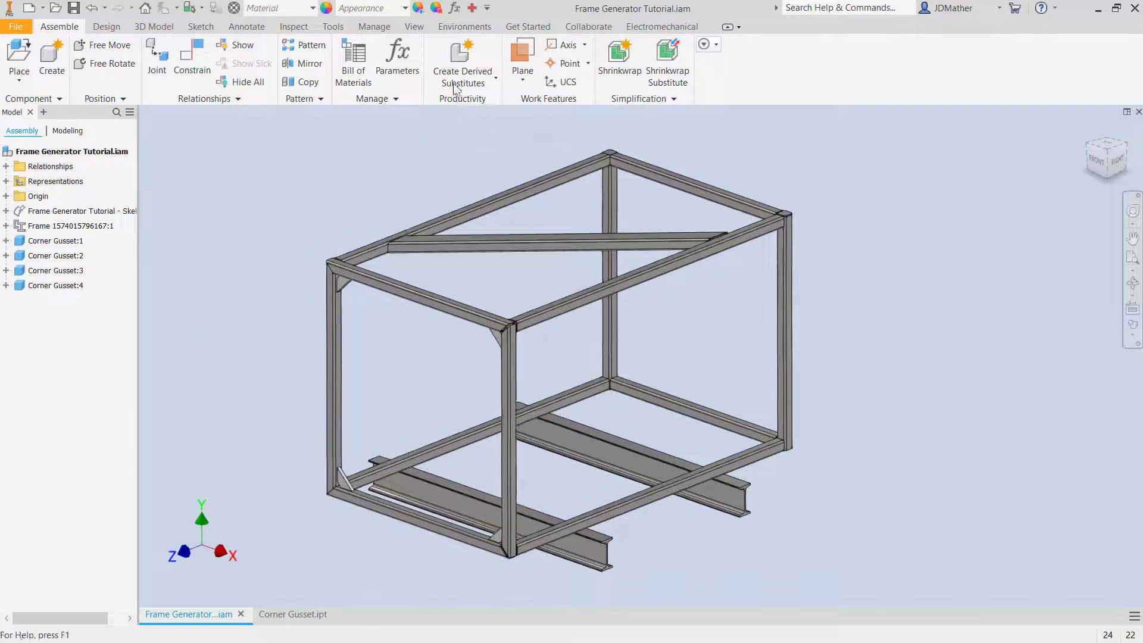
Convert the assembly to an ANSI weldment with Iron, Gray as the weld bead material
left_click(464, 26)
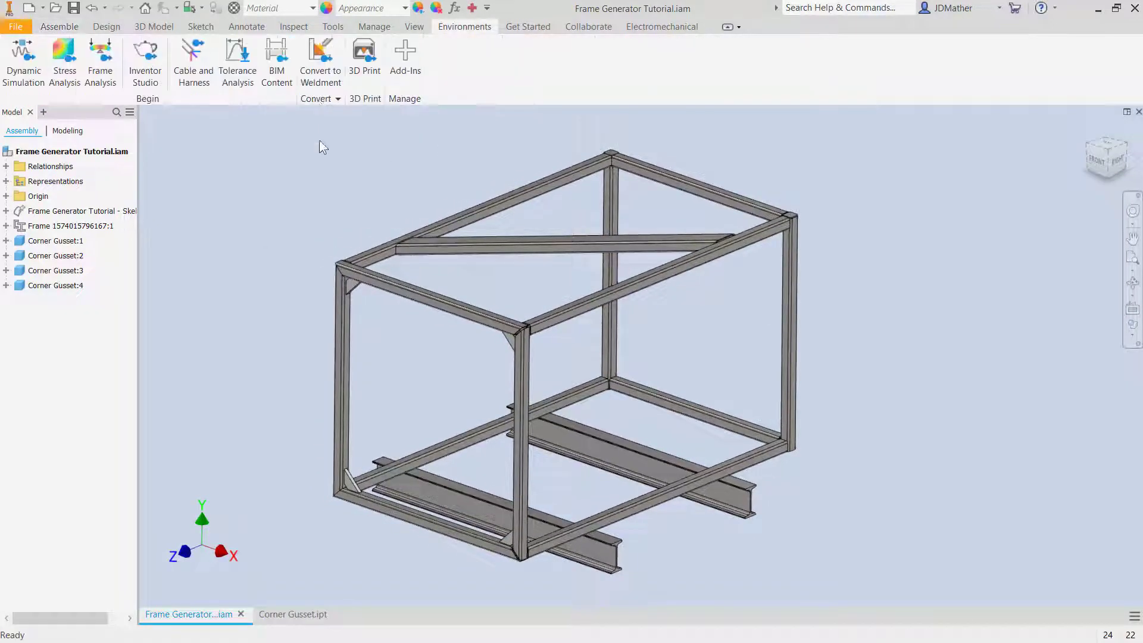
left_click(328, 84)
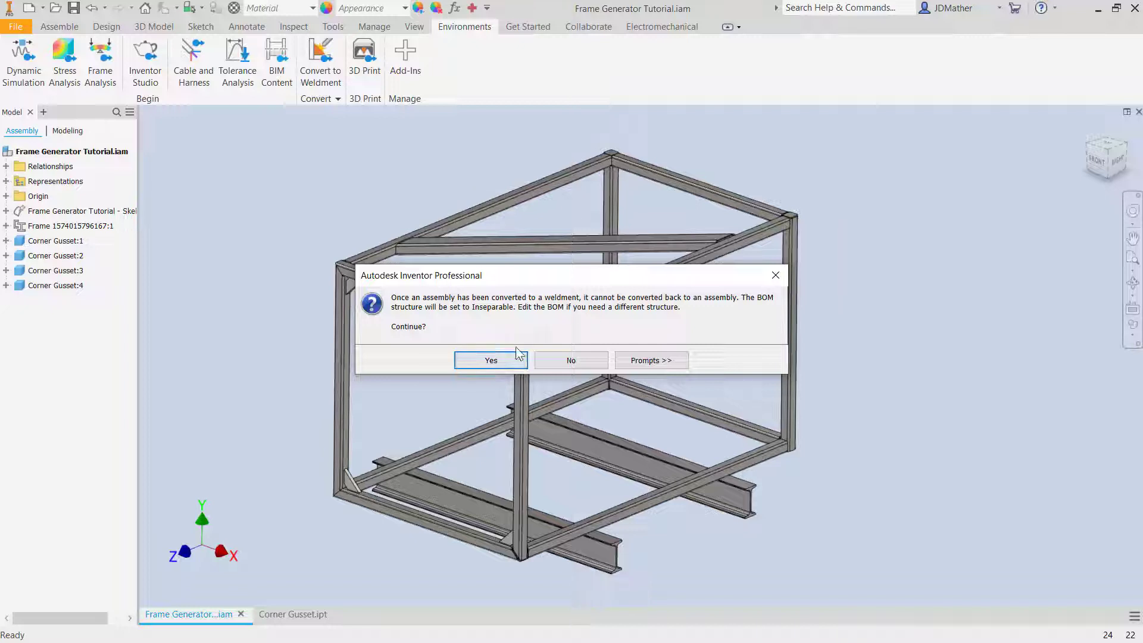
left_click(523, 360)
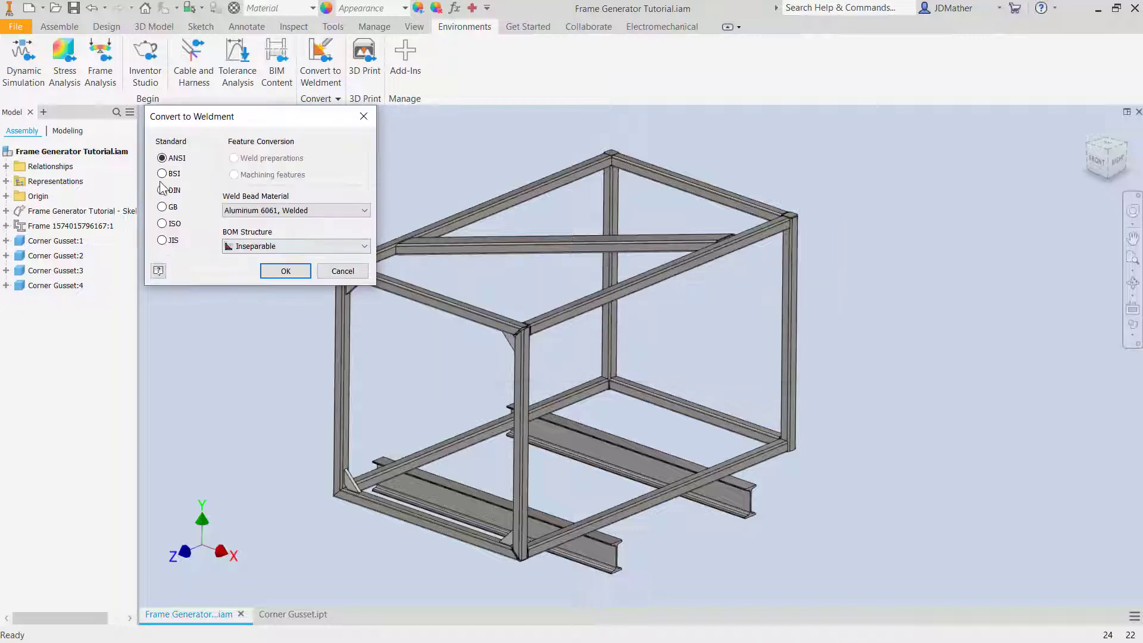
left_click(250, 211)
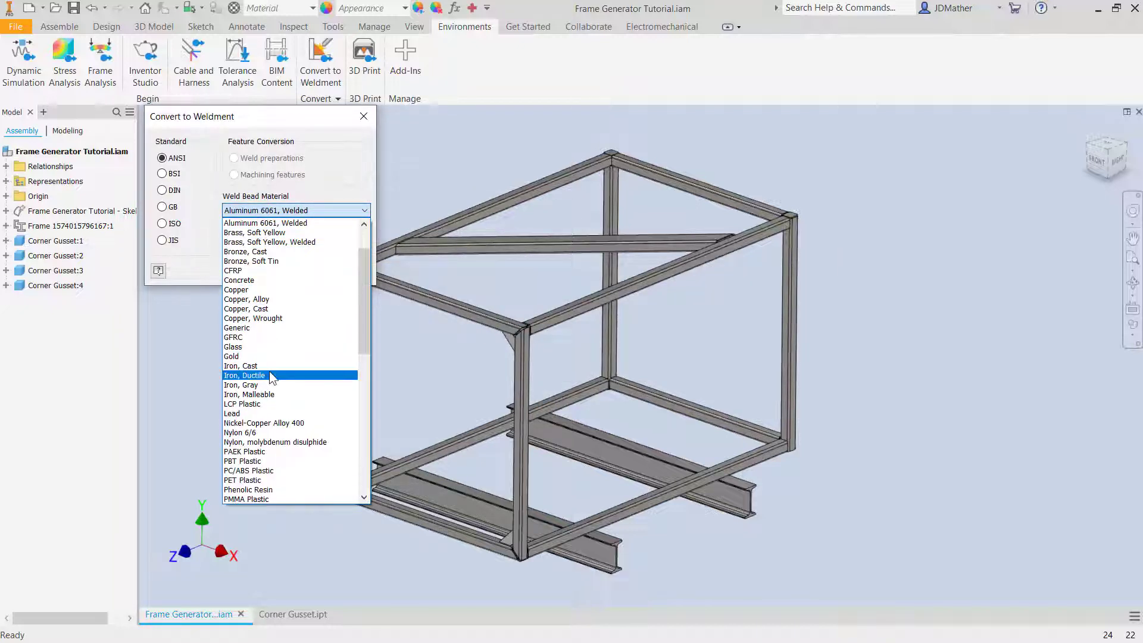
left_click(264, 385)
left_click(301, 271)
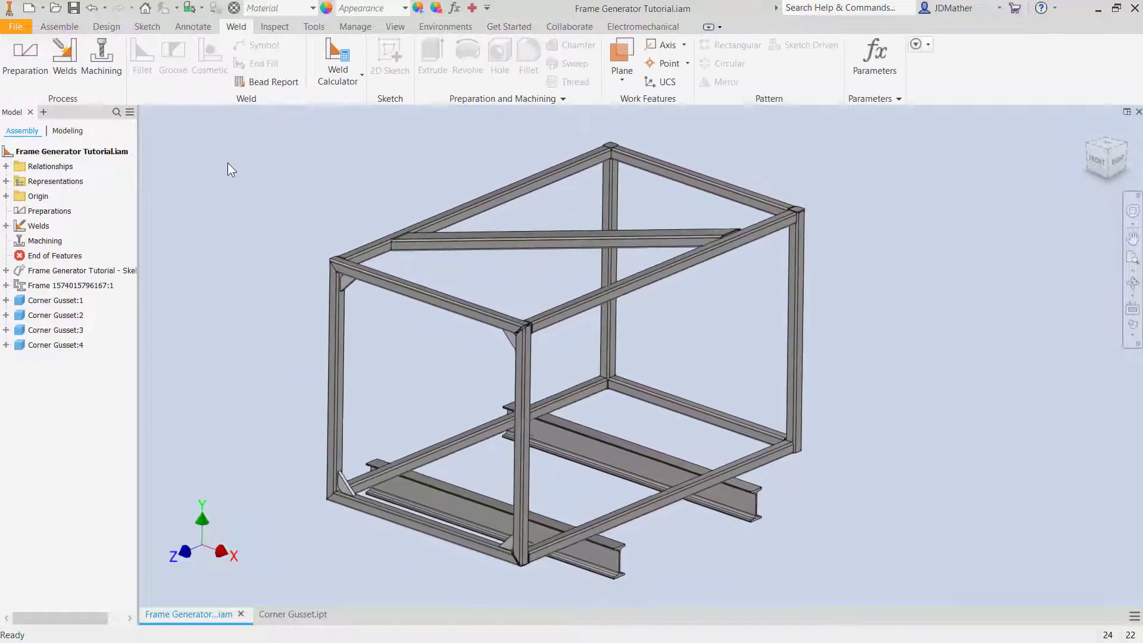
Fillet weld the lower-left gusset's front face to the vertical and bottom frame members with a 3 mm leg
left_click(65, 63)
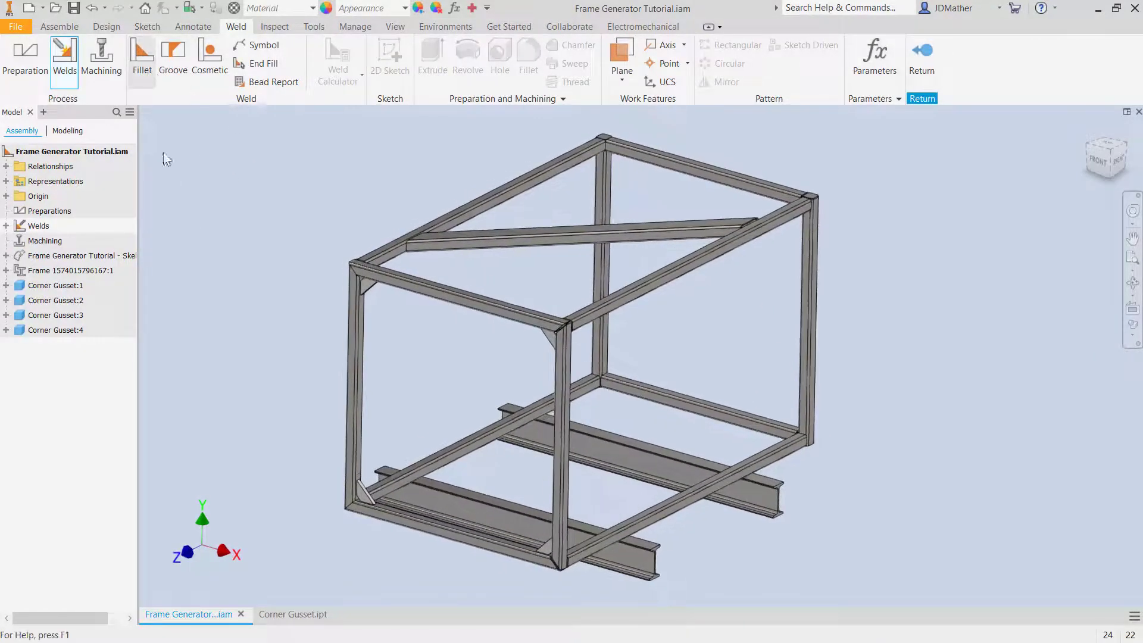
scroll(357, 501, "down", 8)
scroll(461, 475, "up", 3)
scroll(484, 461, "down", 4)
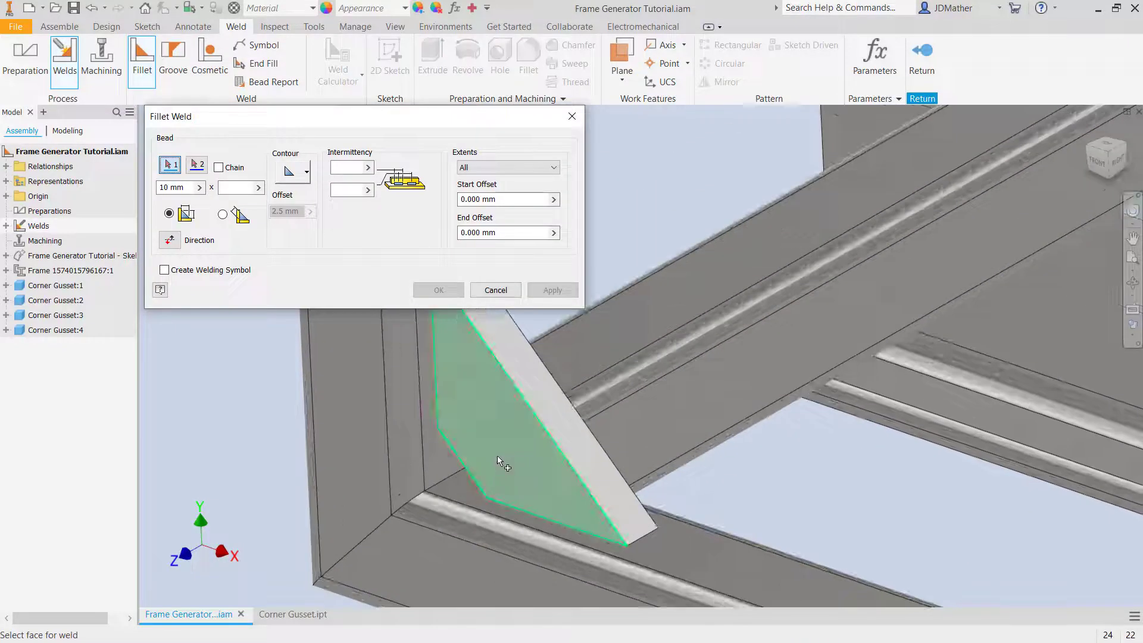
left_click(498, 456)
left_click(195, 166)
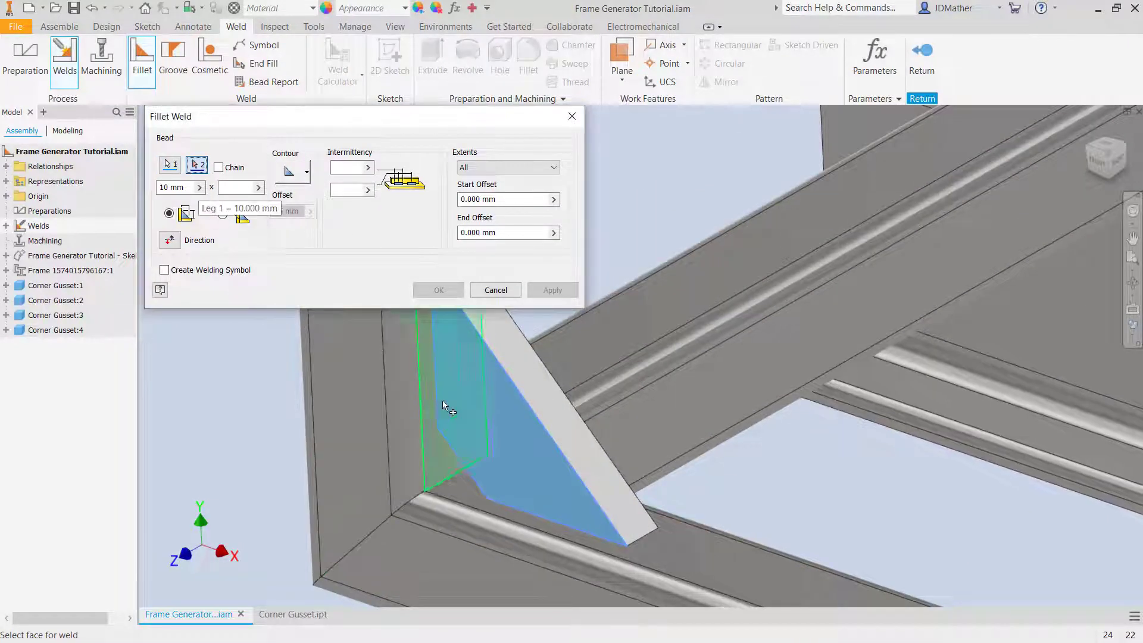
left_click(427, 395)
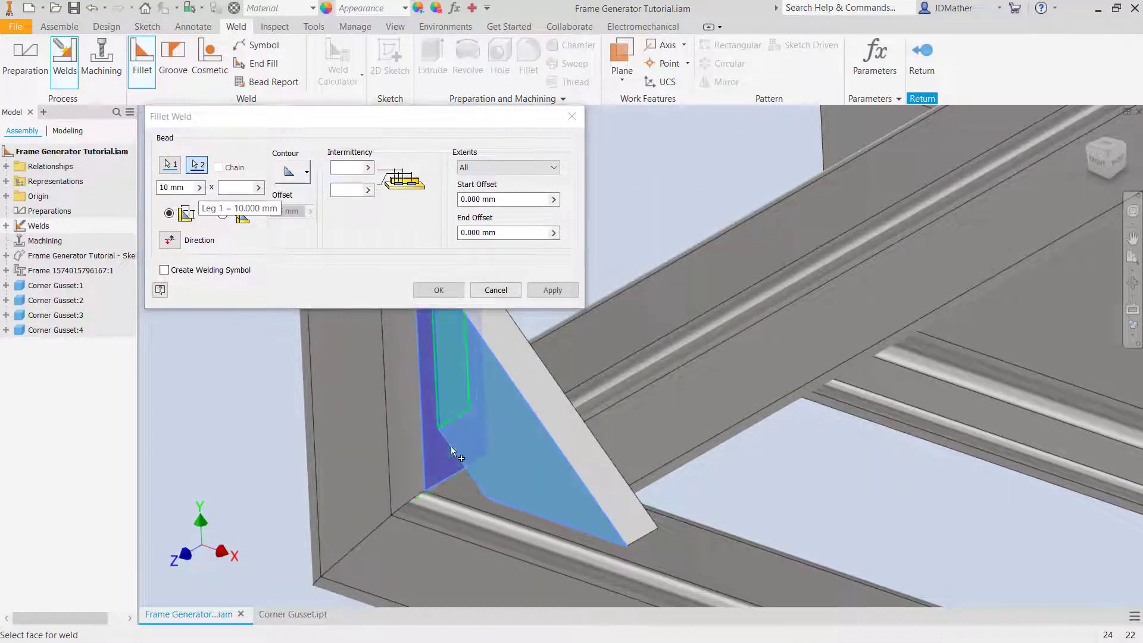
left_click(487, 505)
left_click(171, 188)
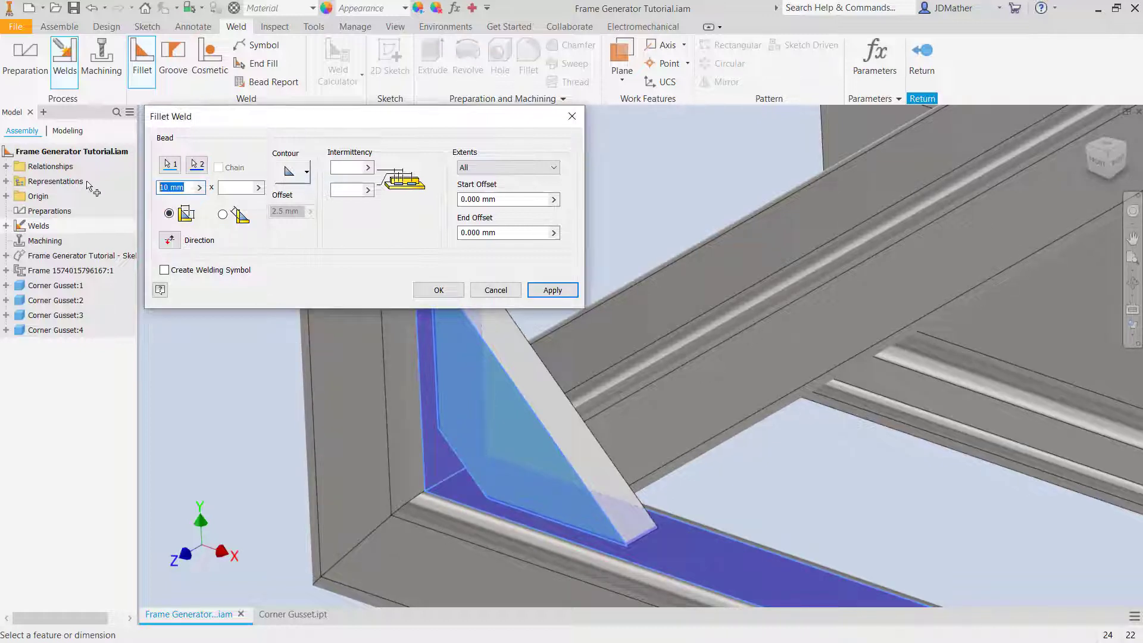
type("3")
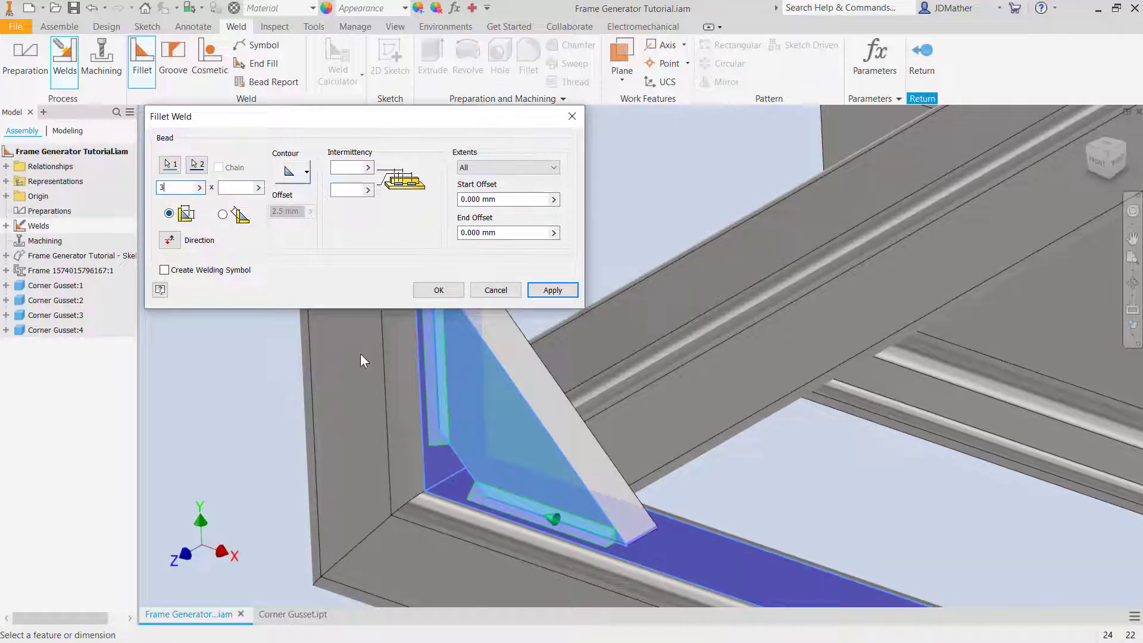
scroll(344, 366, "down", 2)
left_click(553, 294)
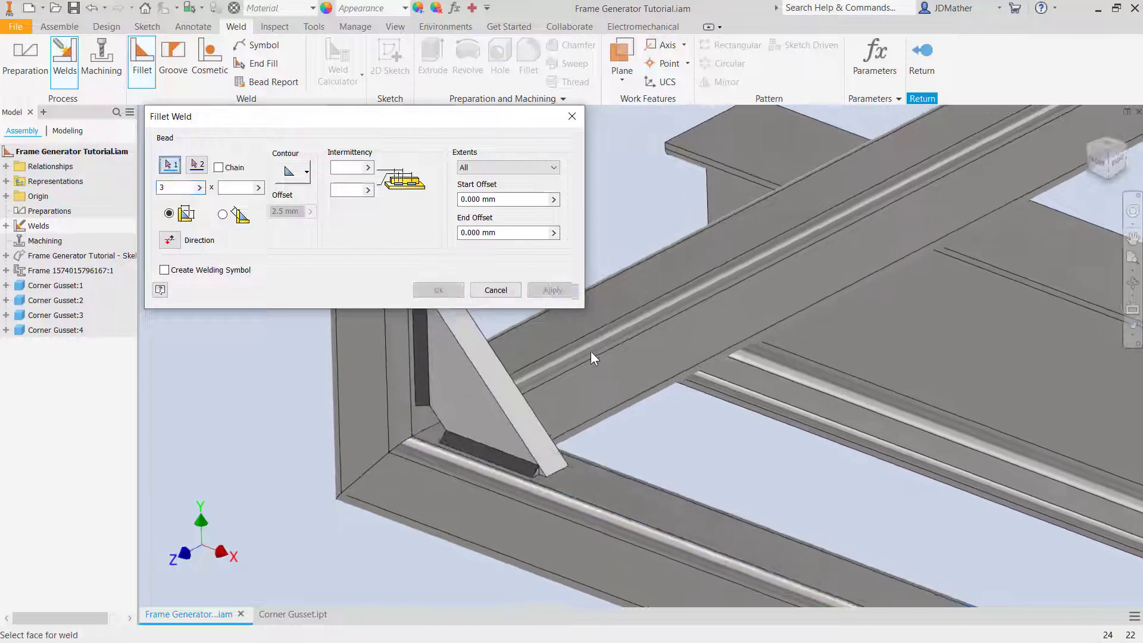
Fillet weld the lower-left gusset's back face to the vertical and bottom frame members with a 3 mm leg
middle_click_drag(591, 351, 584, 406, "shift")
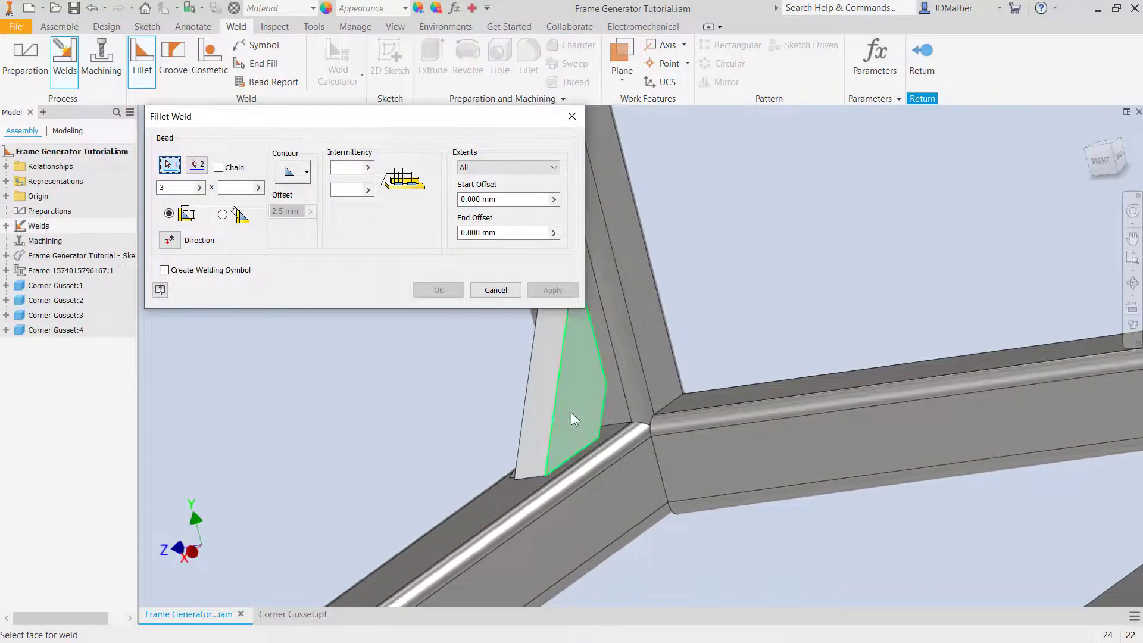
left_click(570, 412)
left_click(196, 165)
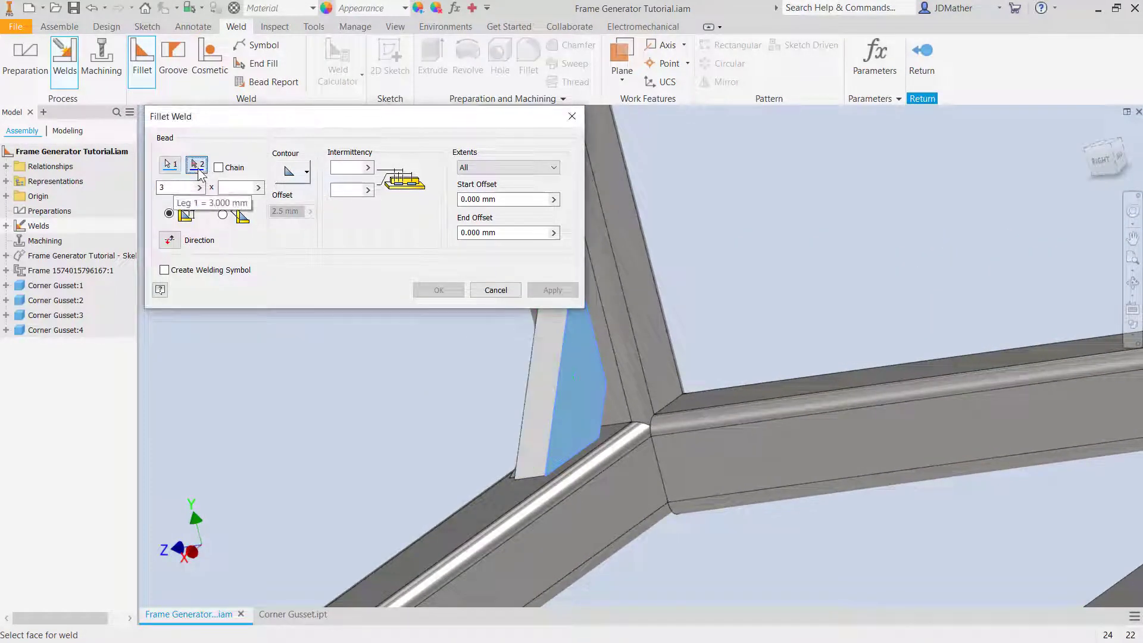
left_click(616, 409)
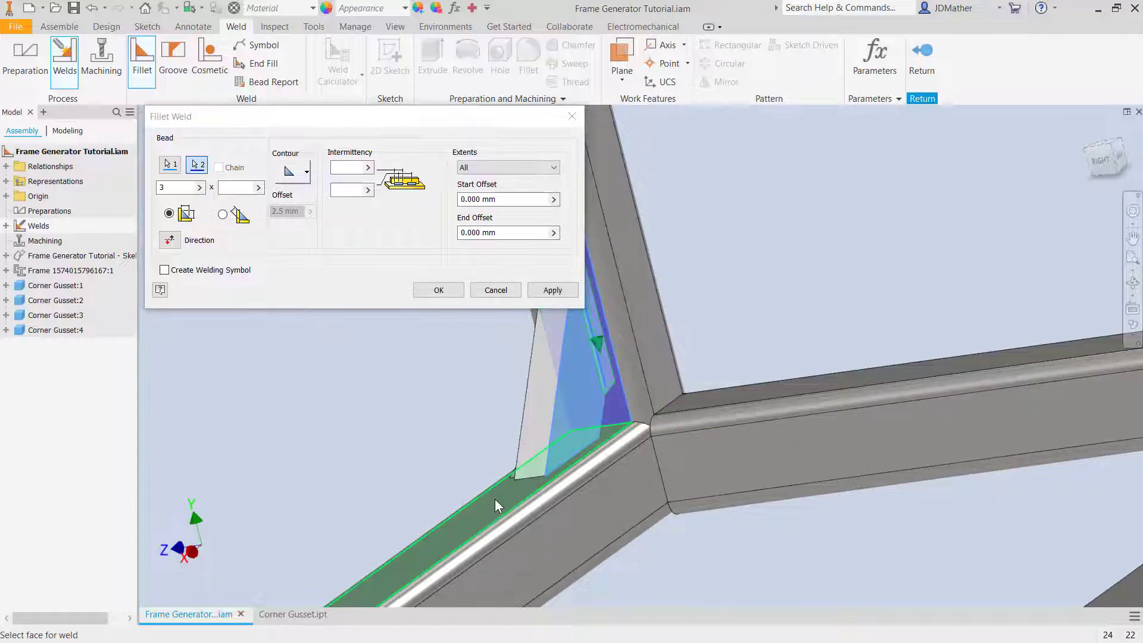
left_click(494, 499)
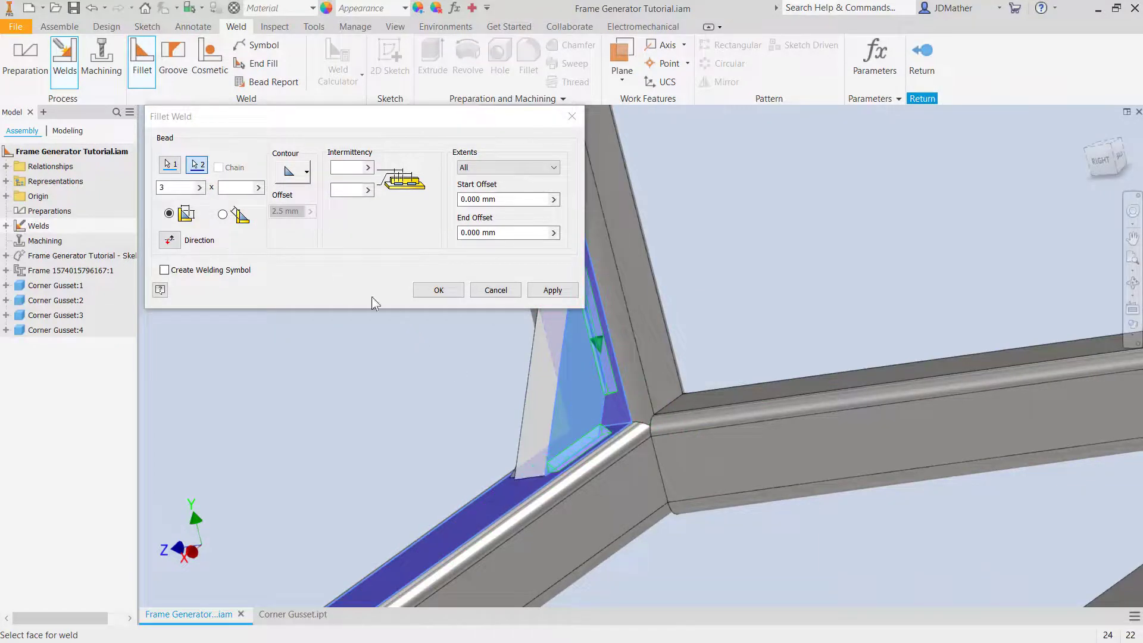
left_click(552, 289)
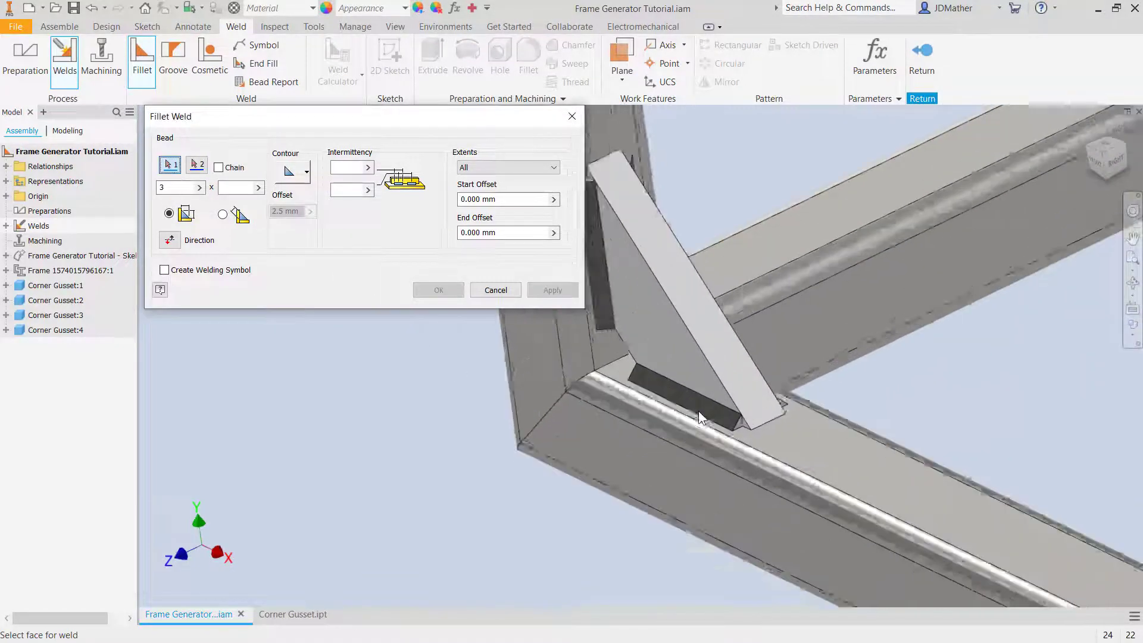
Apply a 3 mm fillet weld between the inner faces of the vertical and bottom members at the lower-left corner
scroll(699, 410, "down", 3)
middle_click_drag(659, 378, 752, 394, "shift")
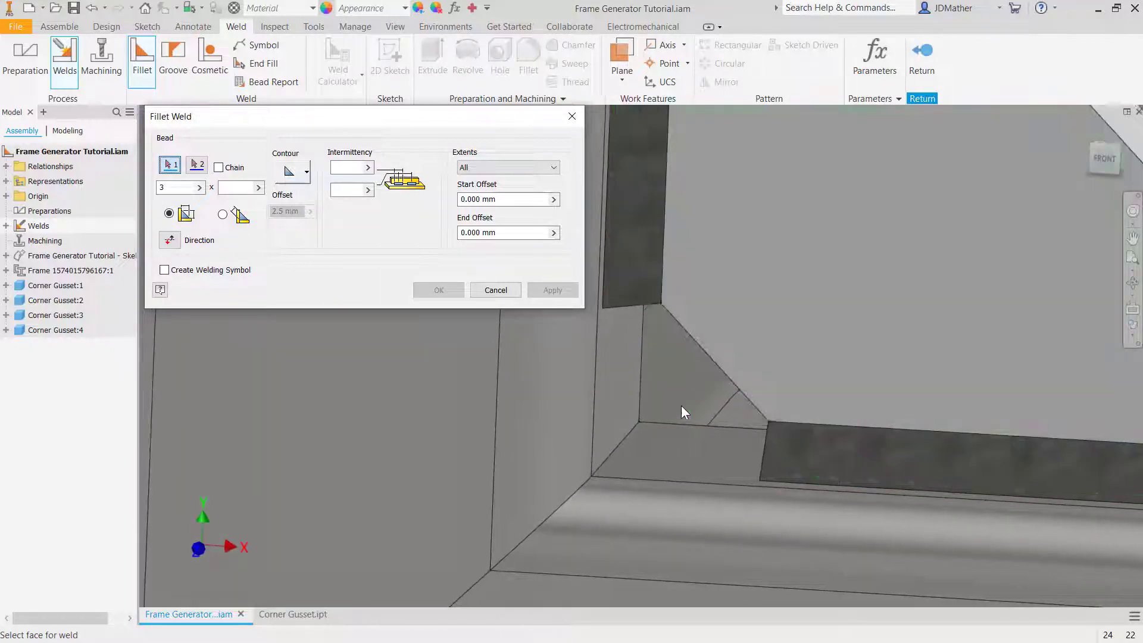
middle_click_drag(681, 406, 609, 455, "shift")
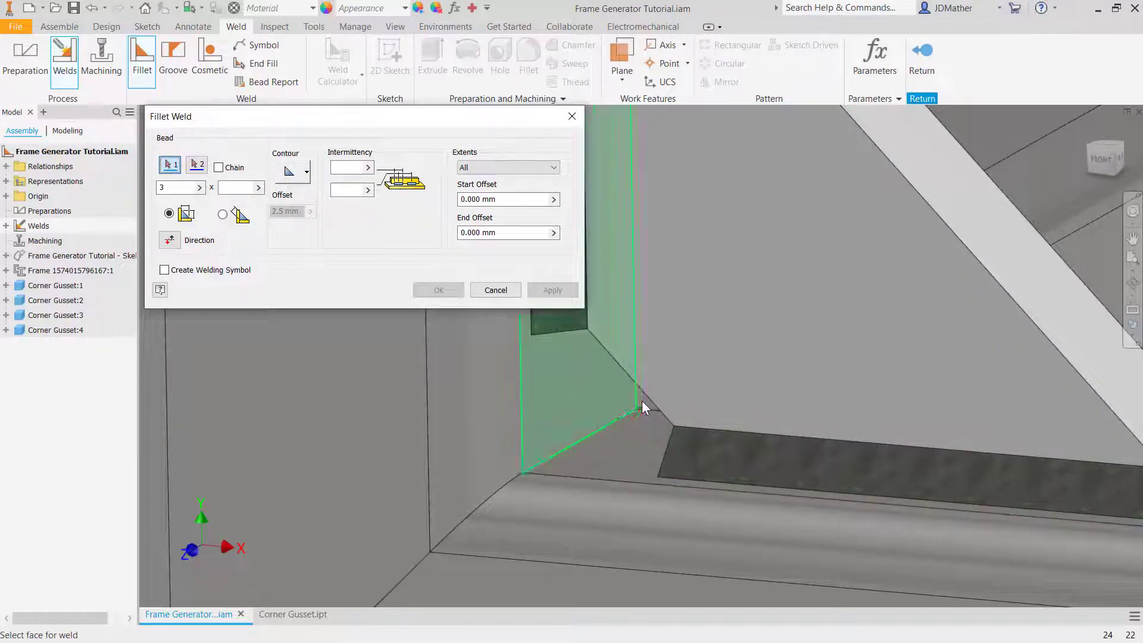
scroll(465, 420, "down", 5)
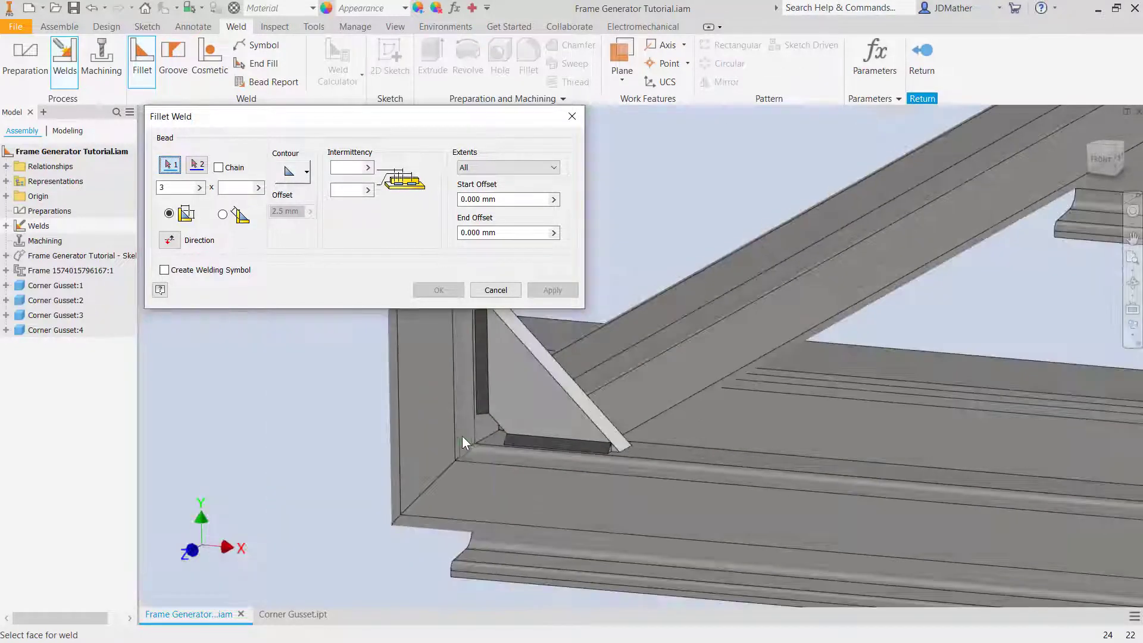
scroll(499, 430, "up", 5)
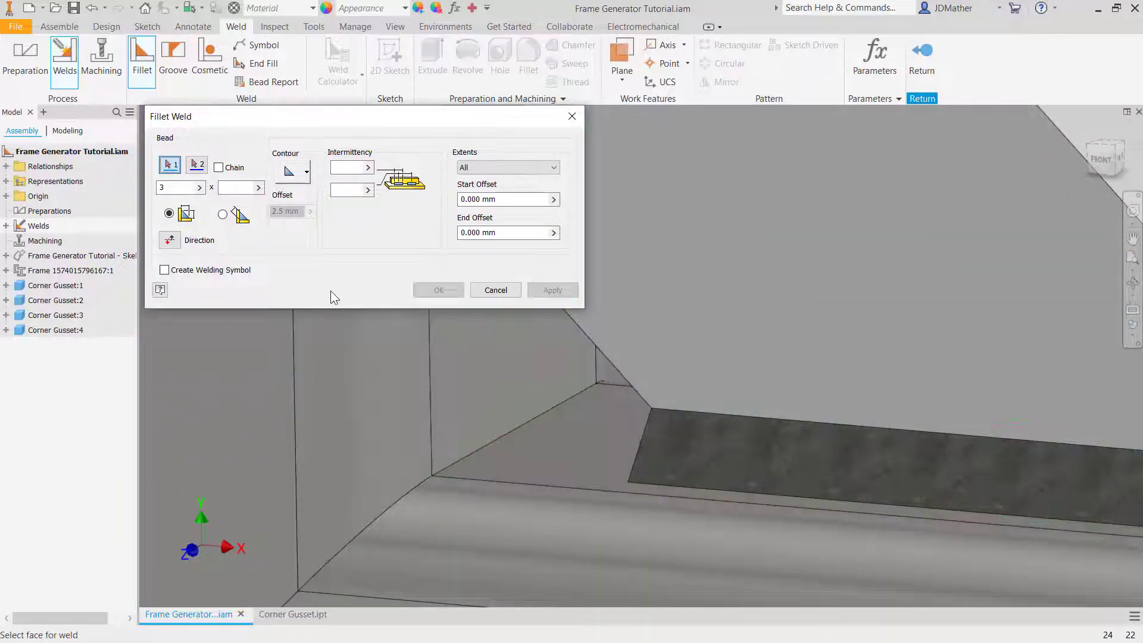
left_click(495, 357)
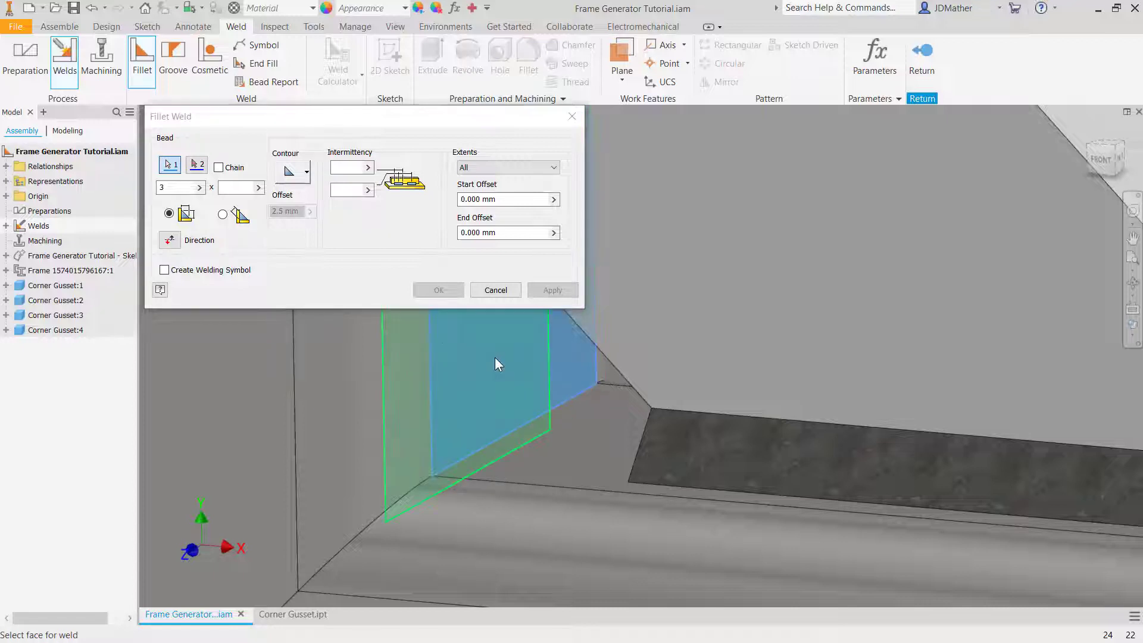
left_click(576, 460)
left_click(540, 292)
scroll(553, 417, "down", 8)
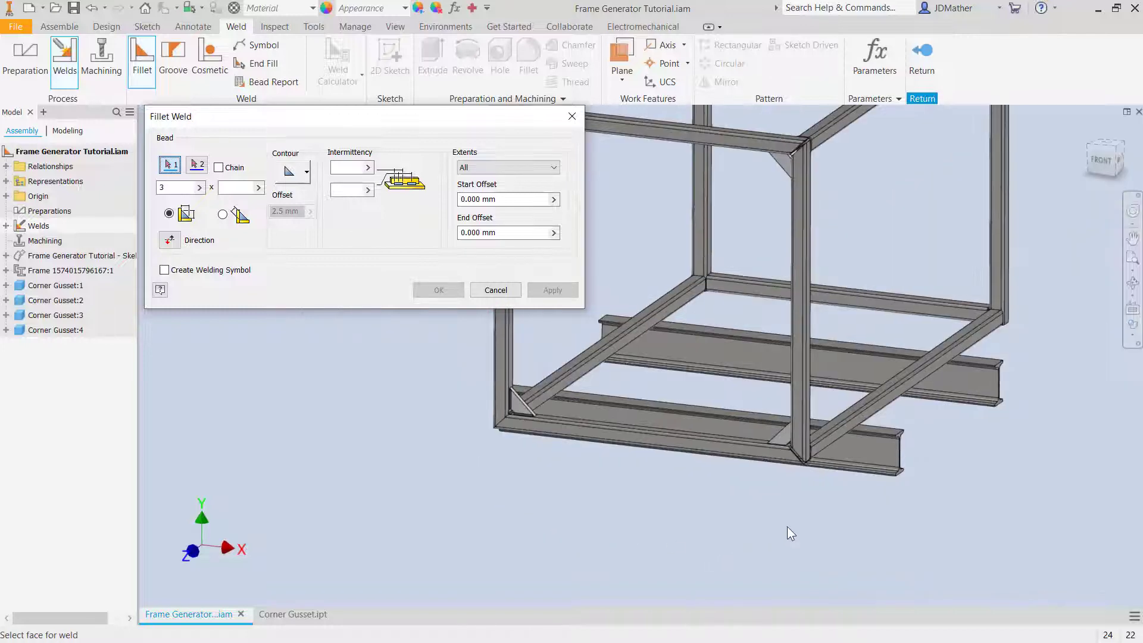
Start a groove weld at the lower-right corner between the mitred end faces of the bottom and vertical members
scroll(802, 498, "up", 10)
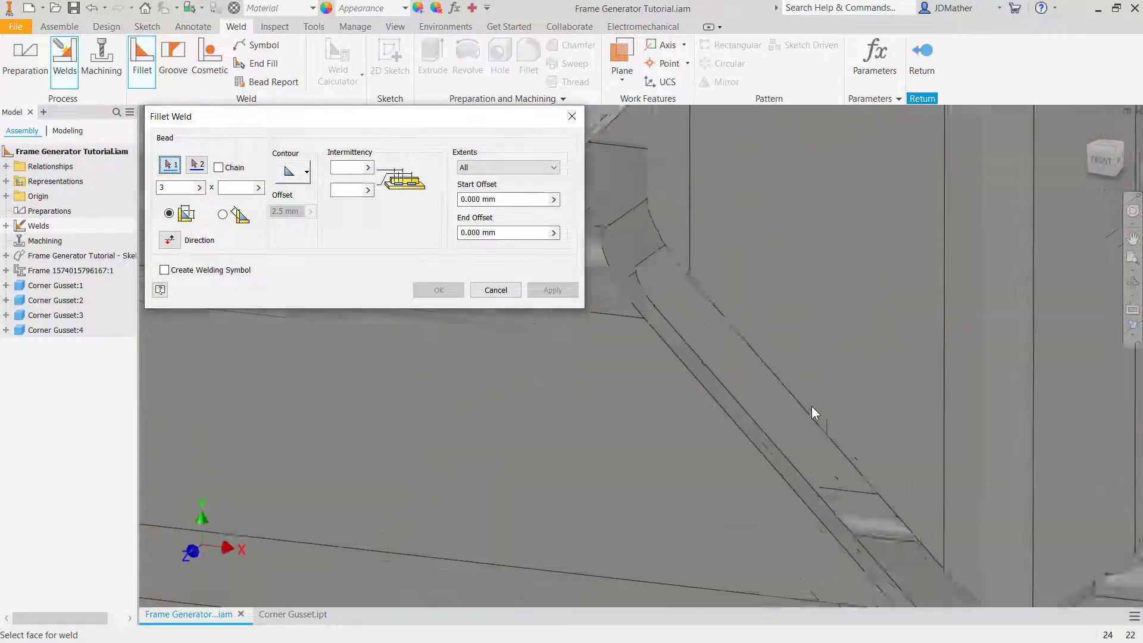
scroll(649, 434, "down", 5)
left_click(505, 290)
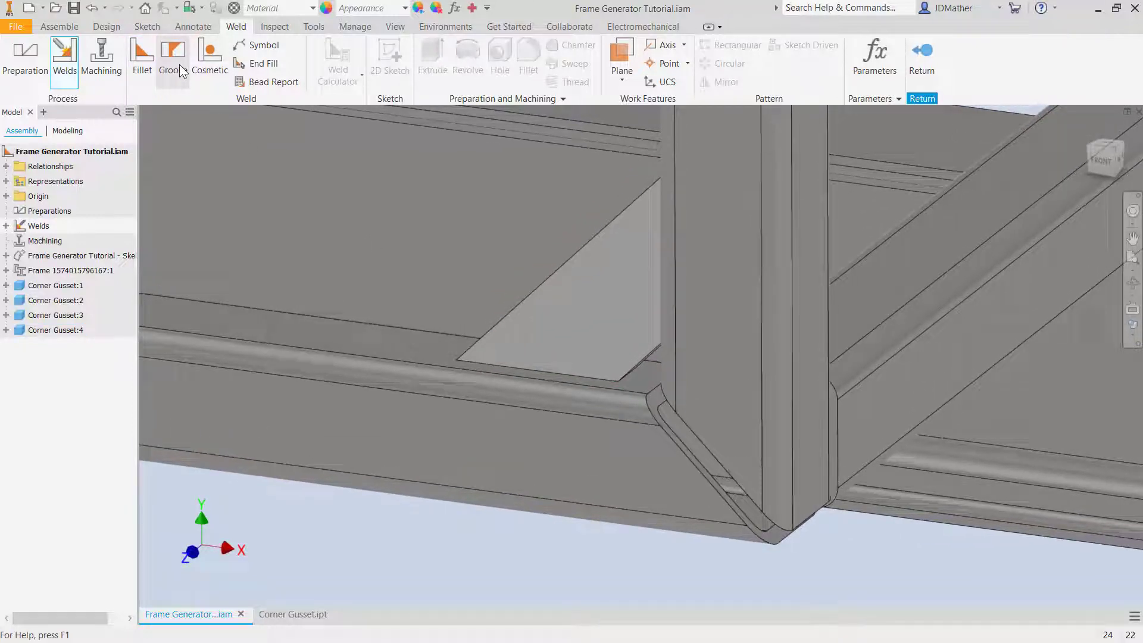
left_click(175, 56)
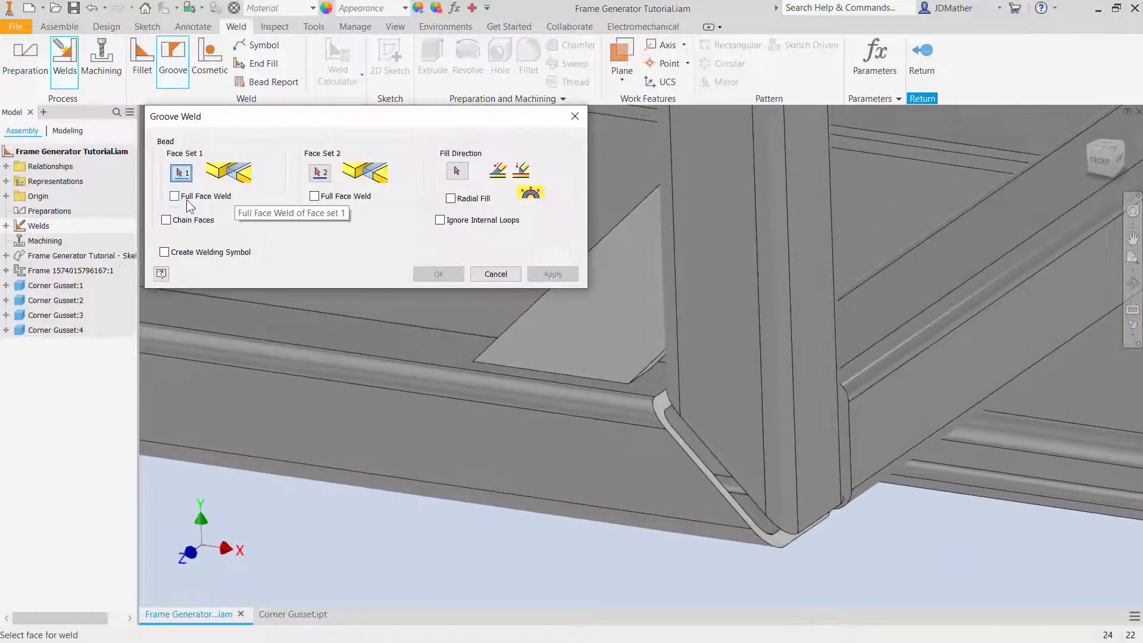
scroll(715, 483, "up", 5)
left_click(658, 427)
scroll(658, 427, "down", 5)
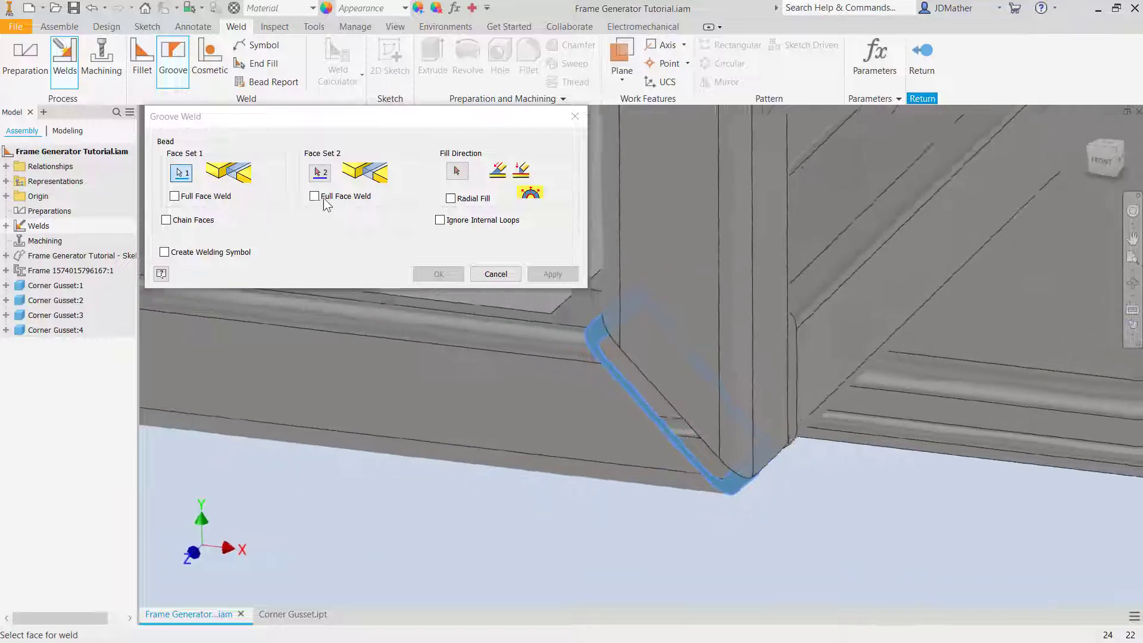
left_click(321, 174)
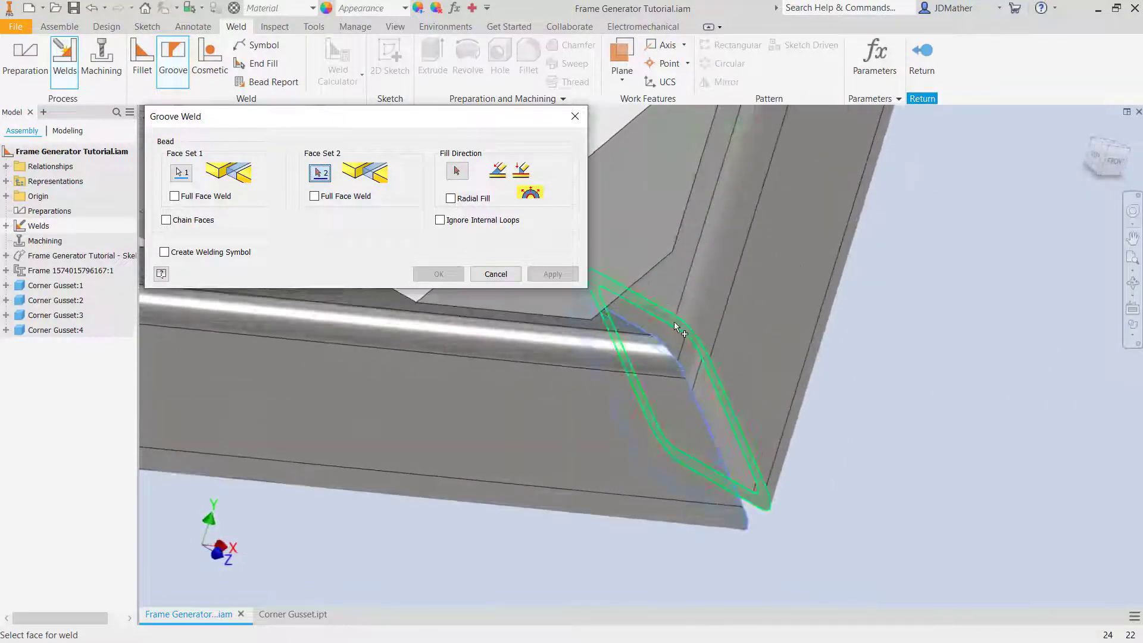
left_click(674, 322)
Try the Radial Fill option on the lower-right corner's groove weld
middle_click_drag(839, 456, 476, 310, "shift")
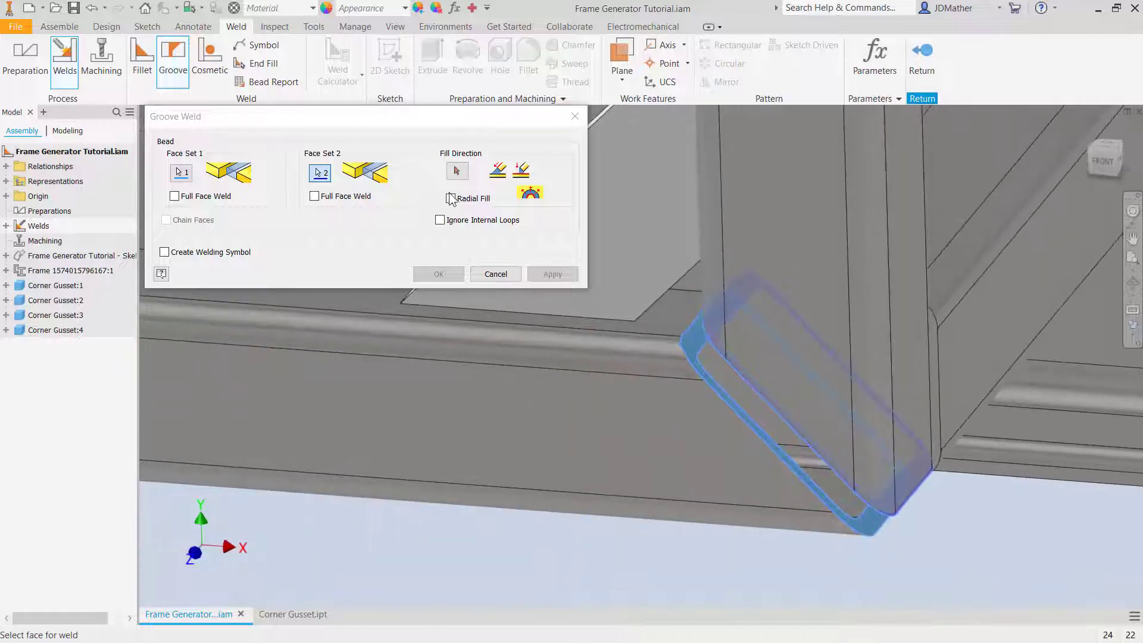
left_click(451, 199)
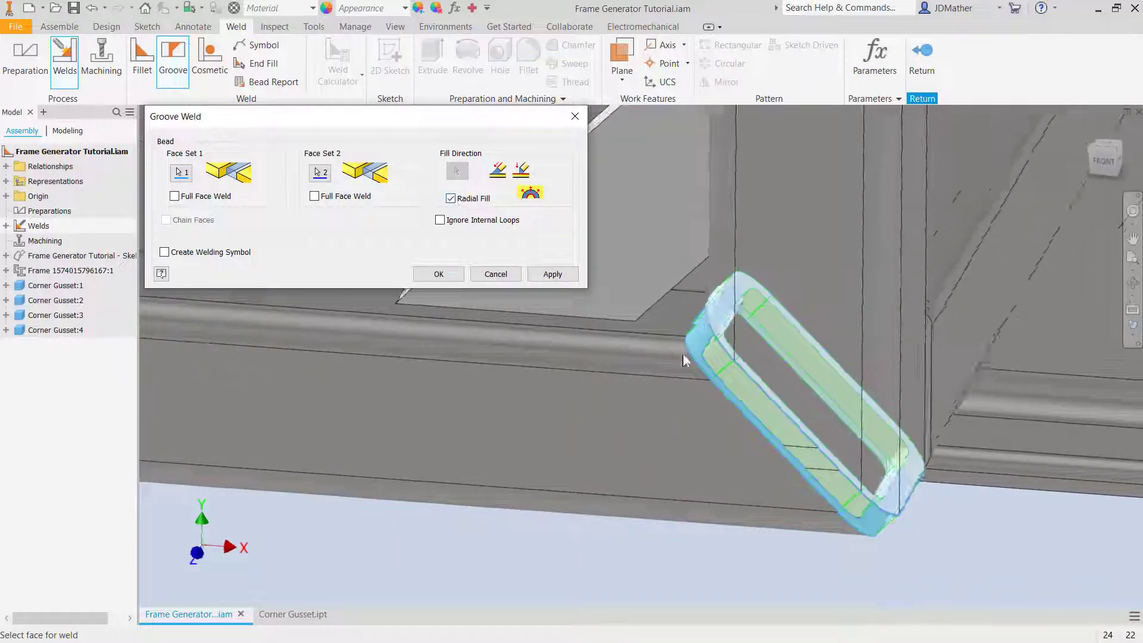
middle_click_drag(684, 354, 475, 190, "shift")
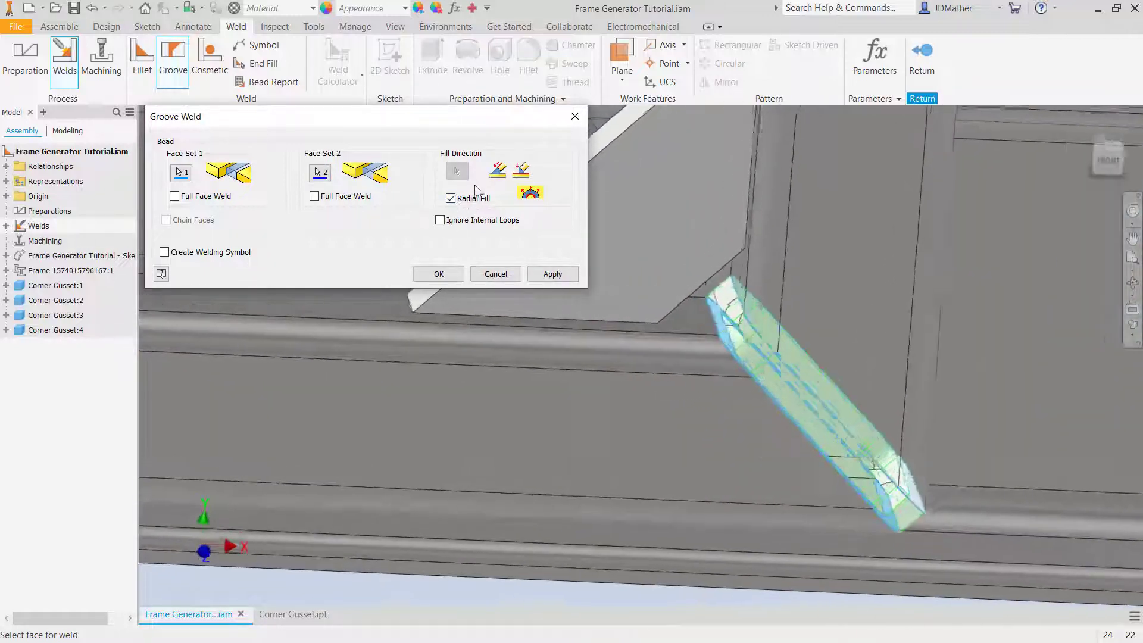
left_click(458, 200)
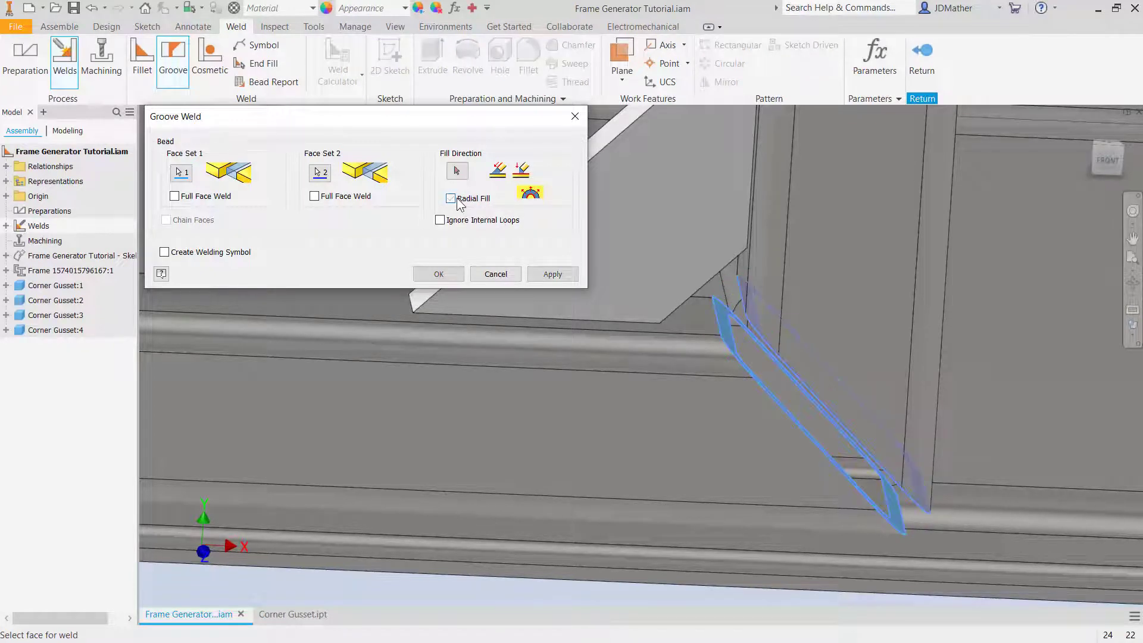
Define the groove weld's fill direction from the mitred corner geometry and create the weld
left_click(457, 171)
scroll(744, 369, "up", 4)
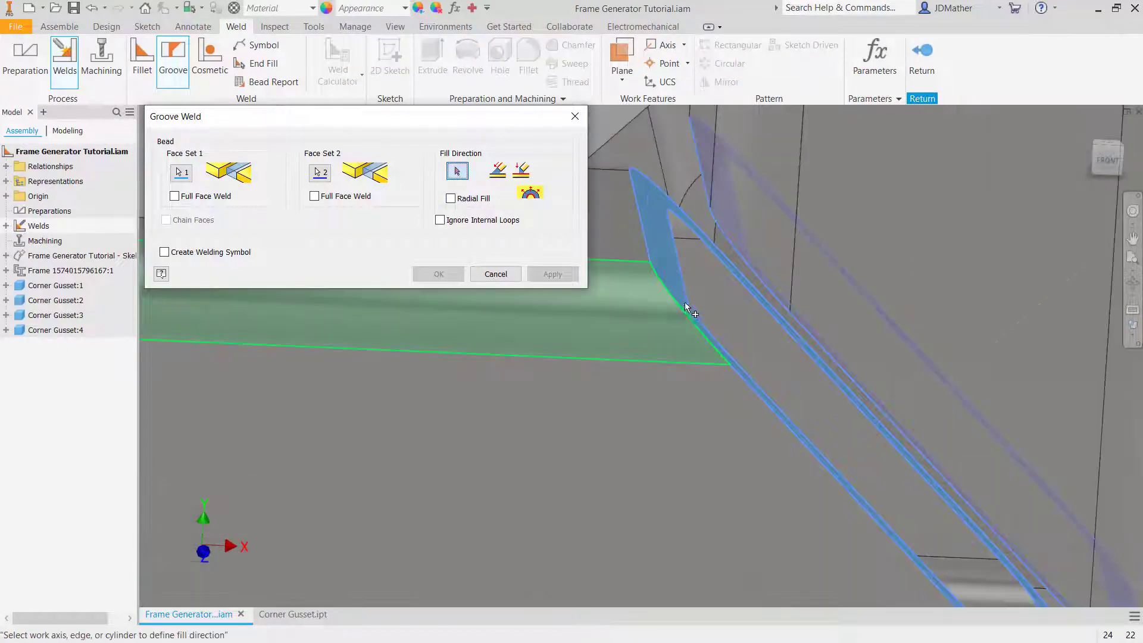
left_click(671, 282)
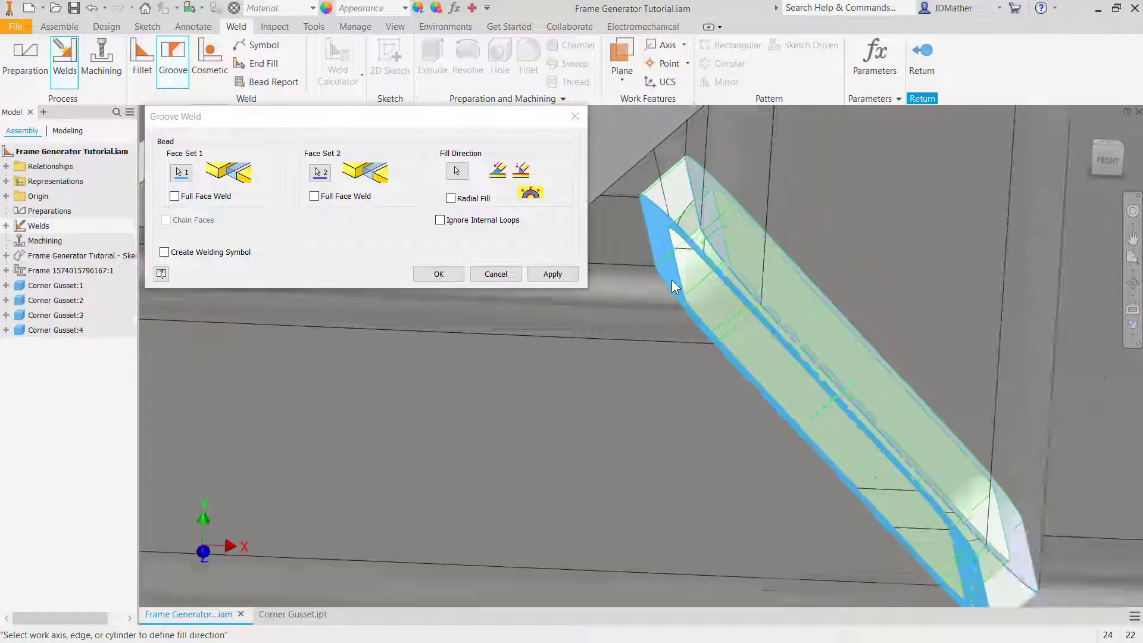
scroll(724, 425, "down", 5)
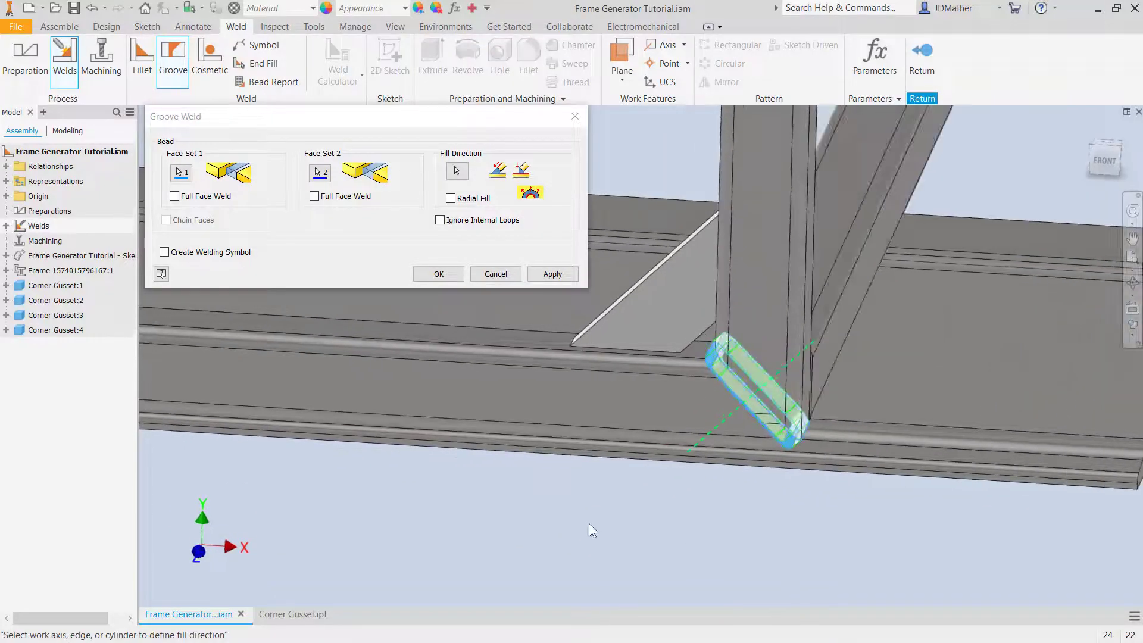
middle_click_drag(589, 524, 877, 366, "shift")
key("Return")
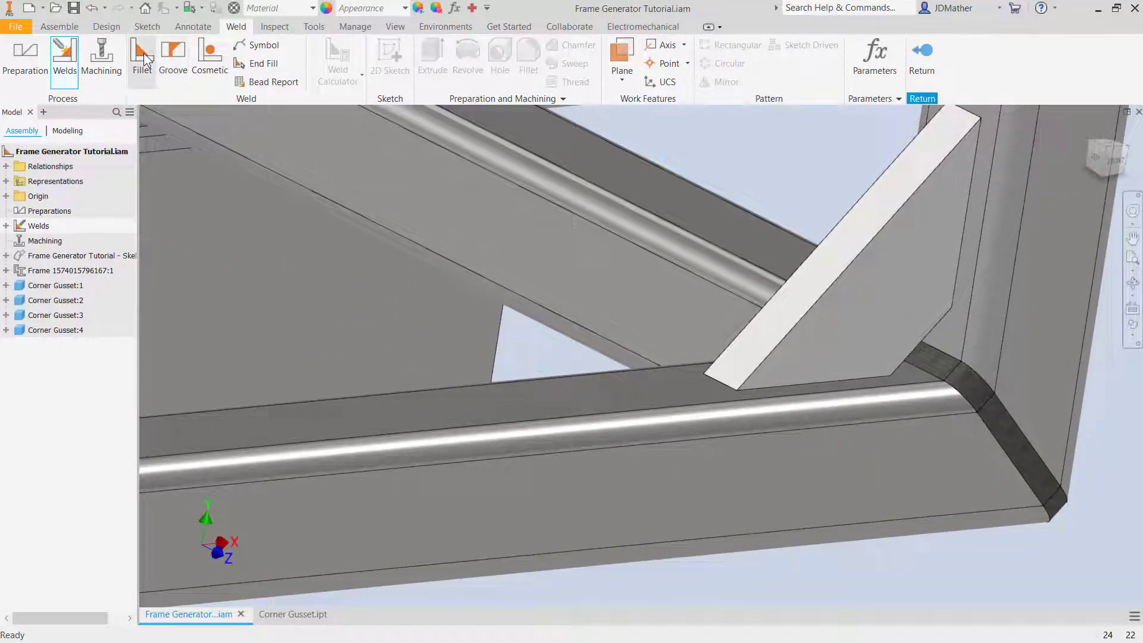
Fillet weld the bottom member's upper face to the groove bead and vertical member at the lower-right corner with a 5 mm leg
left_click(144, 52)
left_click(913, 369)
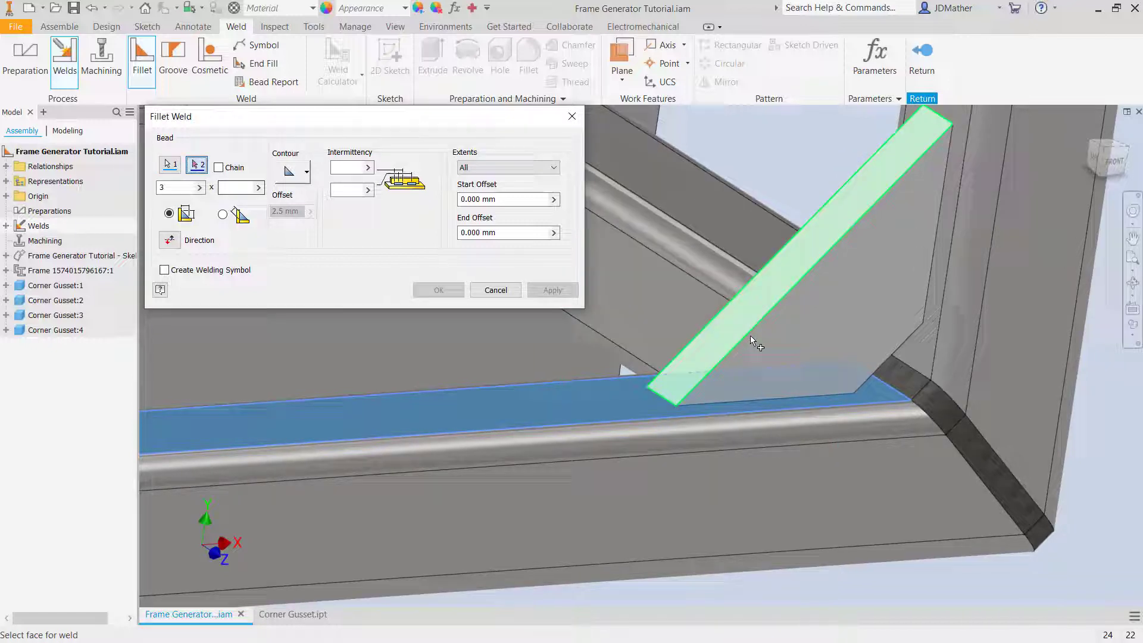
left_click(905, 381)
scroll(664, 376, "down", 2)
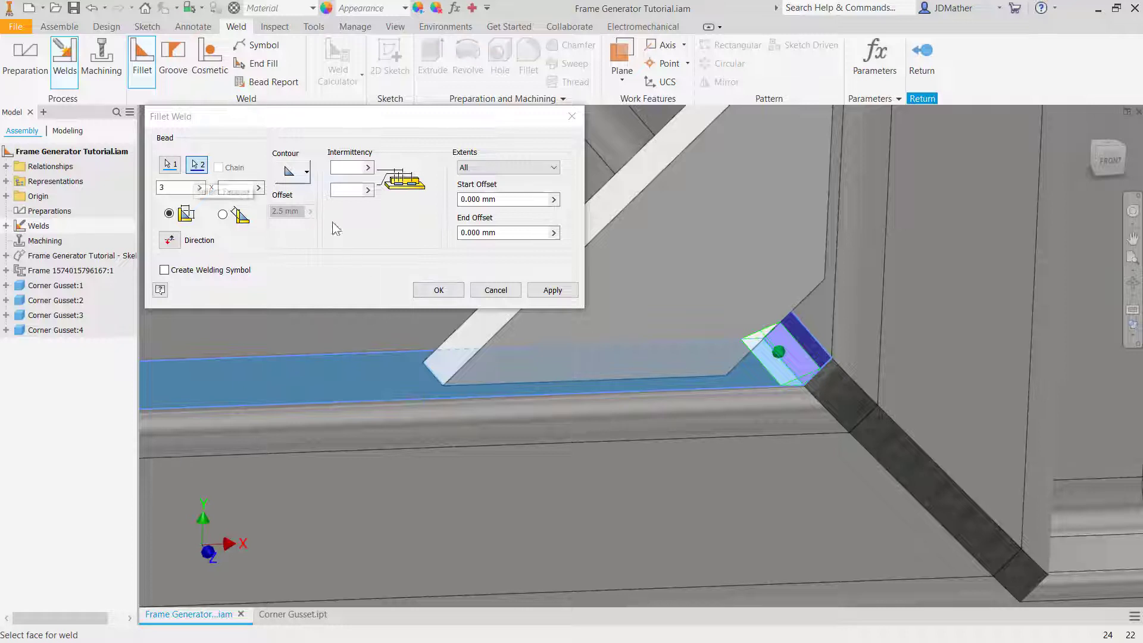
left_click(817, 324)
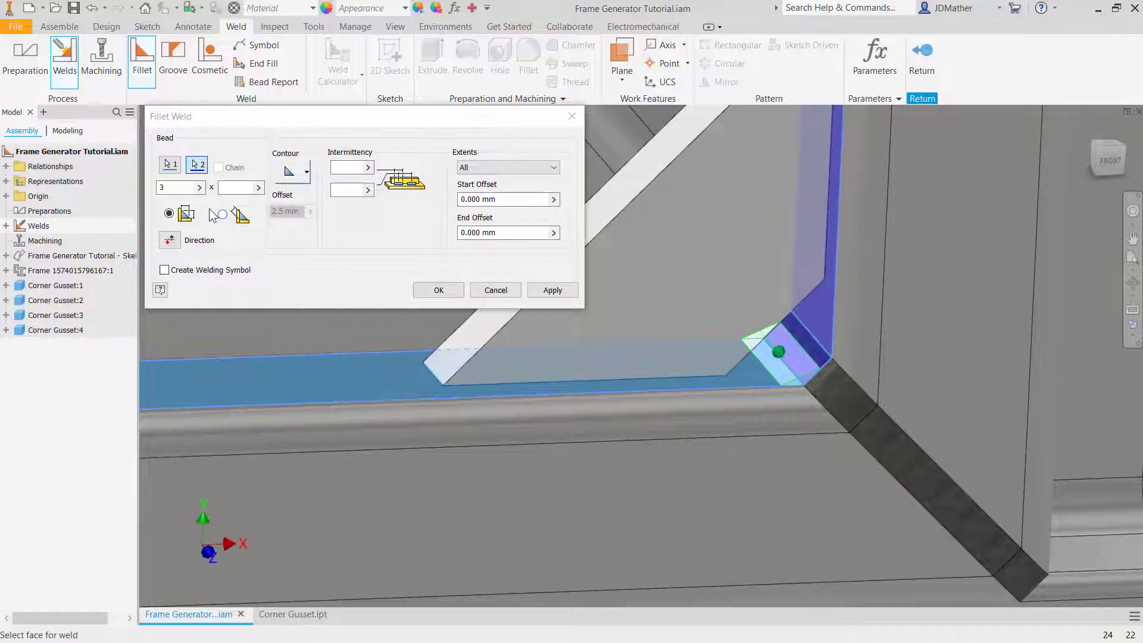
left_click(176, 188)
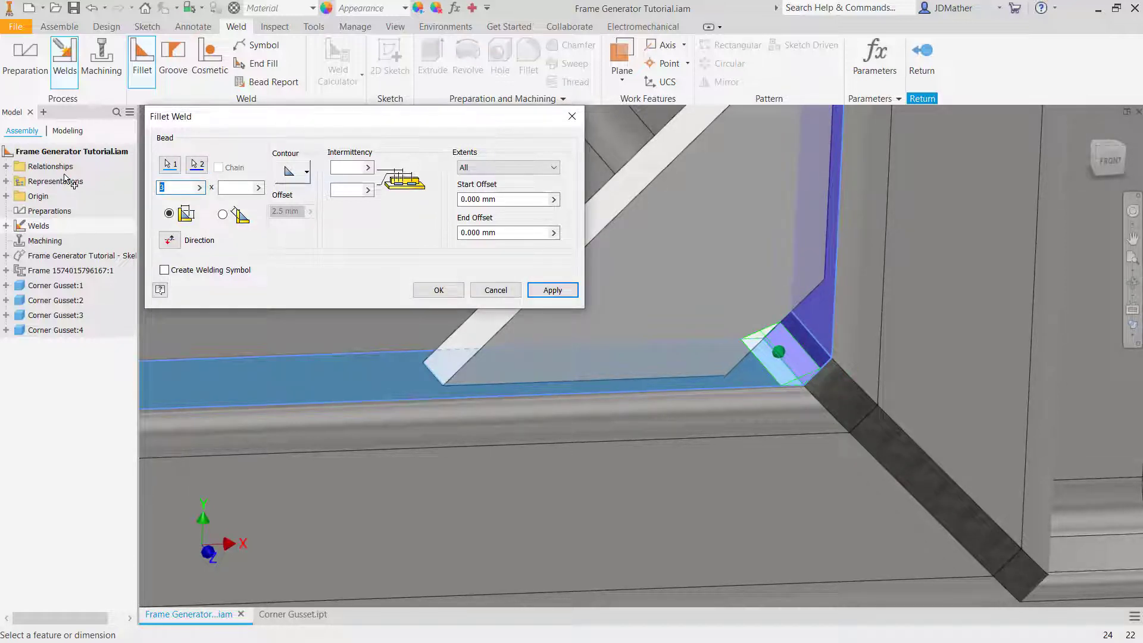
type("5")
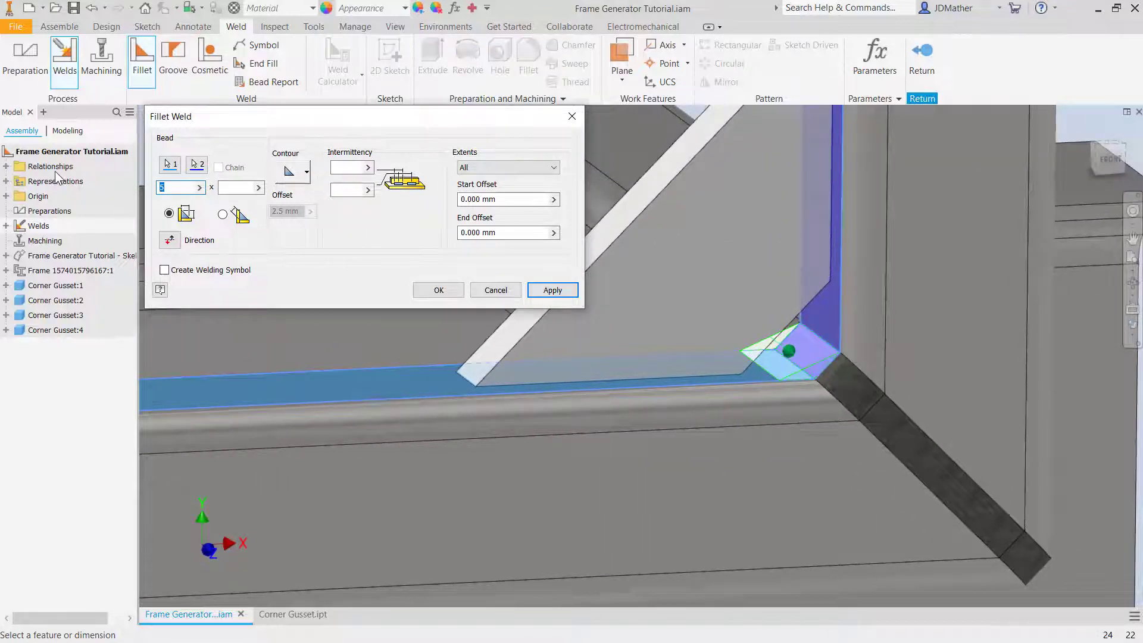
left_click(439, 290)
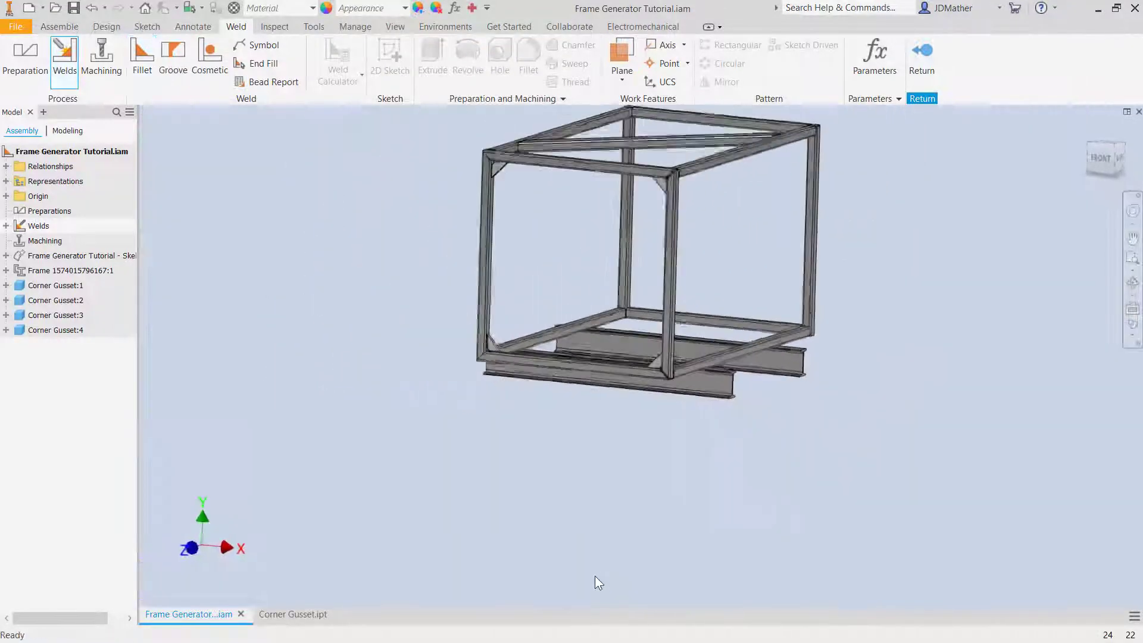